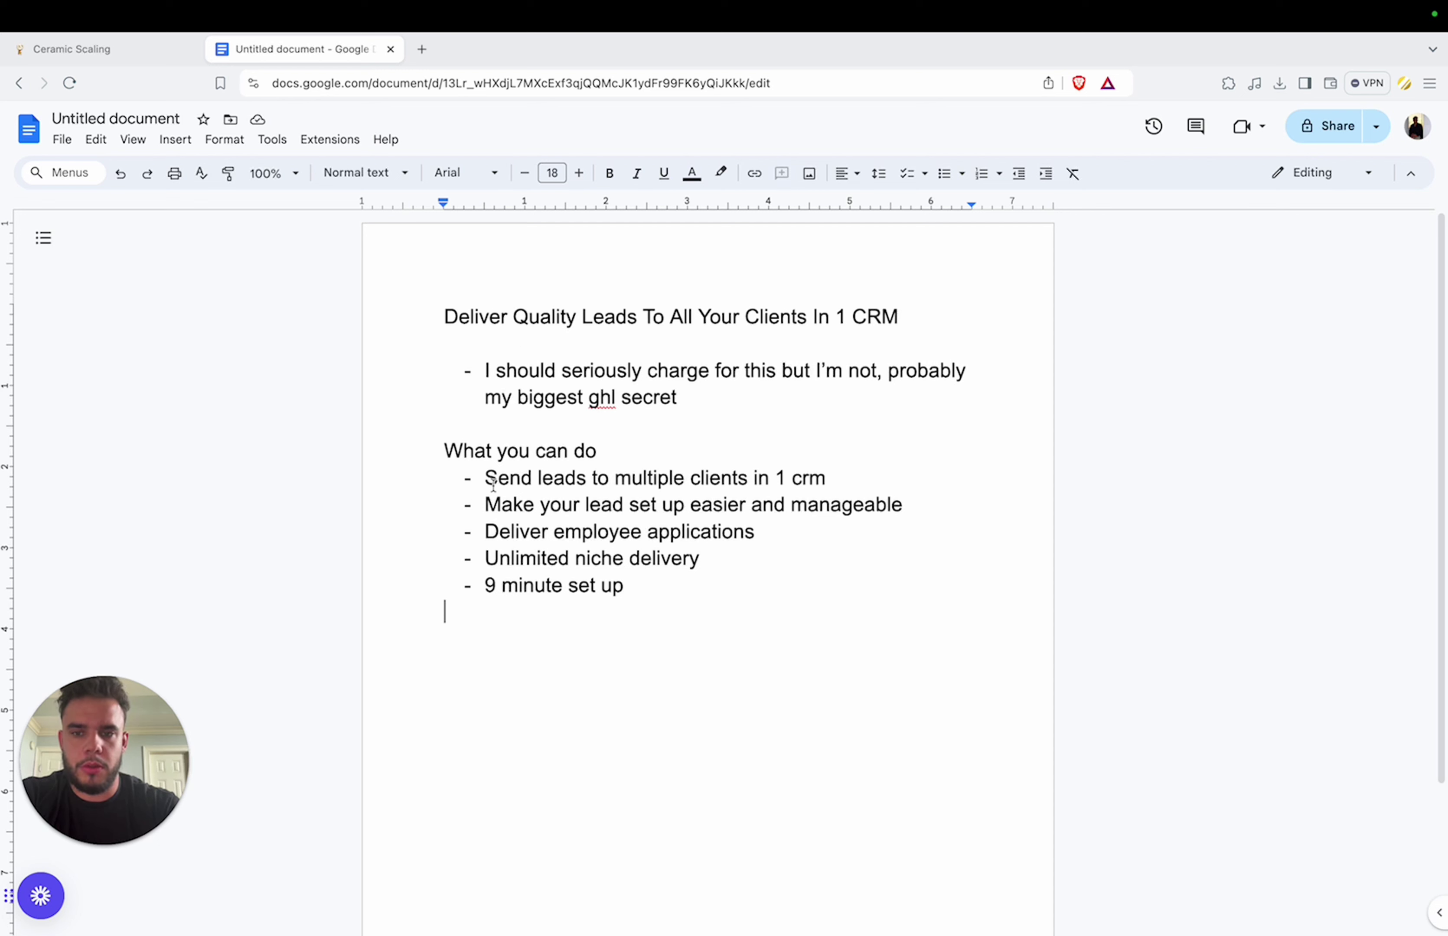
{"action": "left_click_drag", "start_coordinate": [485, 482], "coordinate": [839, 528]}
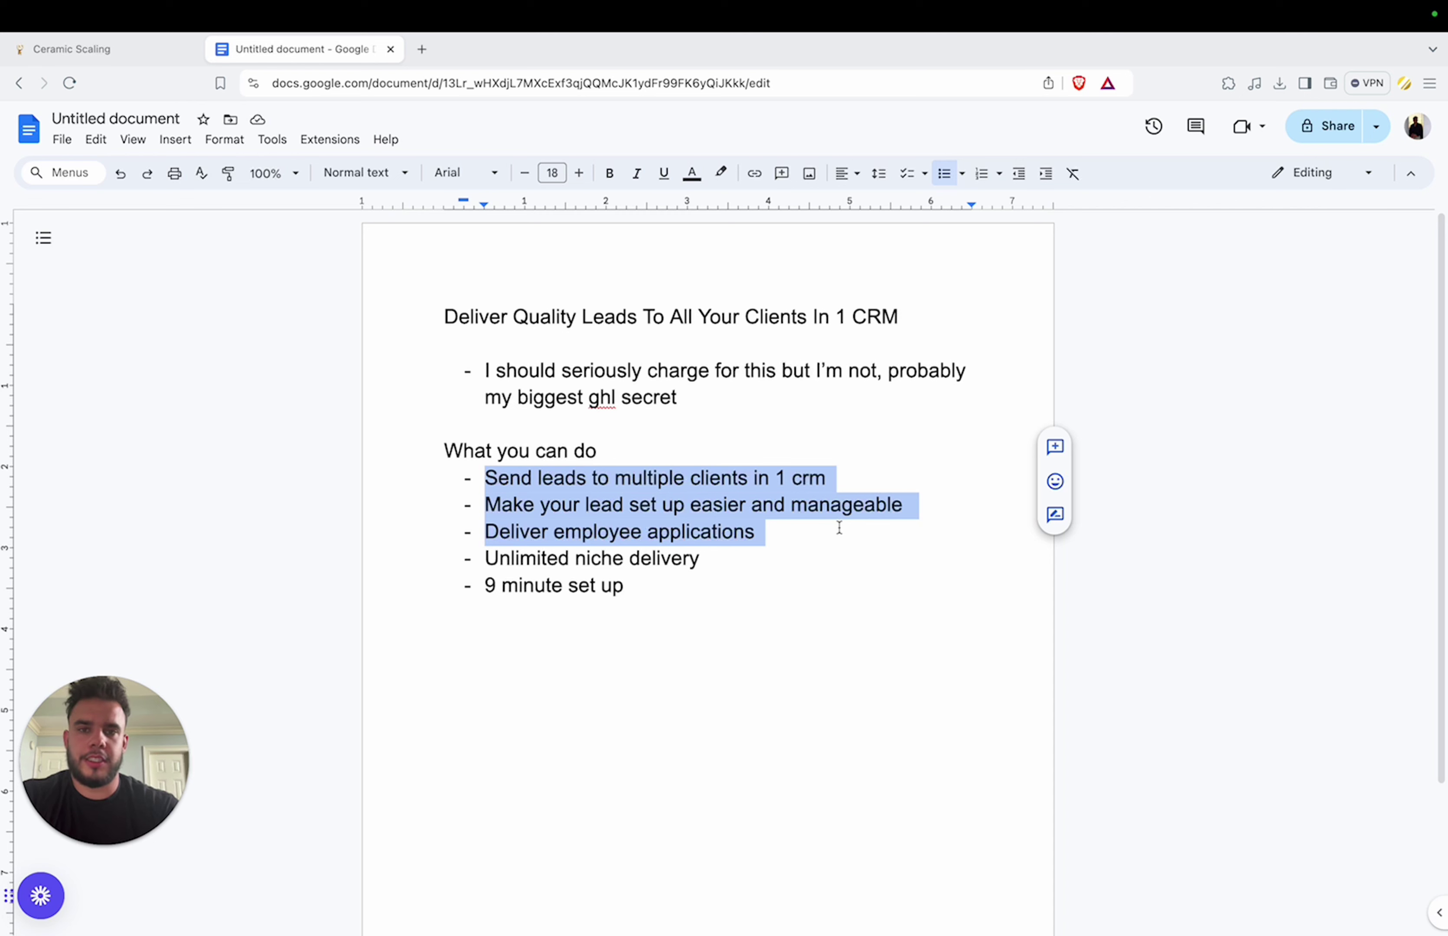
{"action": "left_click", "coordinate": [817, 509]}
{"action": "left_click_drag", "start_coordinate": [908, 514], "coordinate": [465, 512]}
{"action": "left_click", "coordinate": [651, 588]}
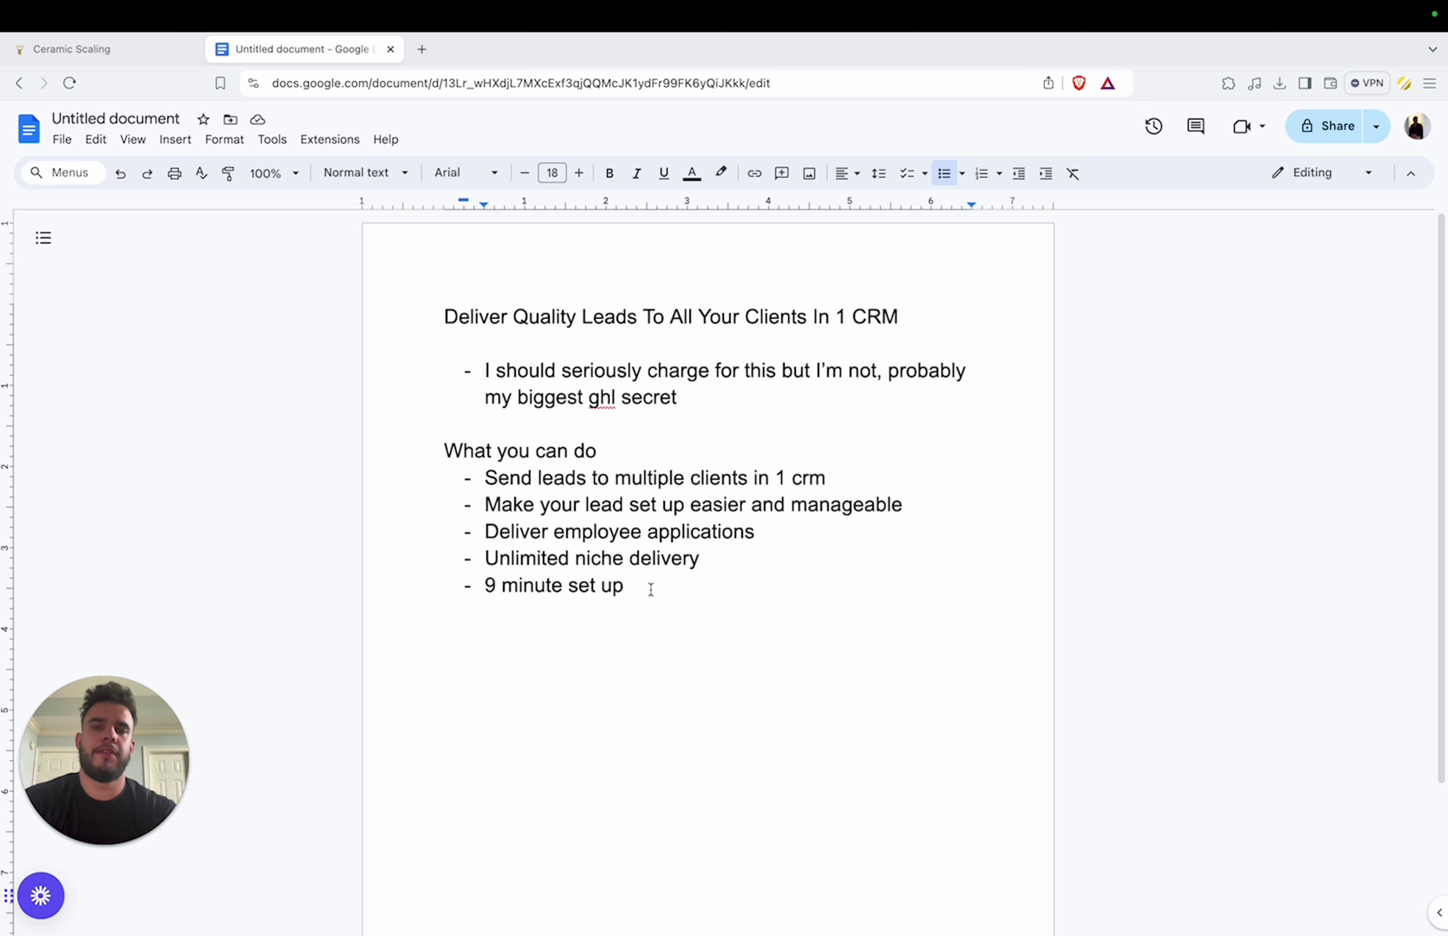
{"action": "left_click_drag", "start_coordinate": [705, 560], "coordinate": [456, 567]}
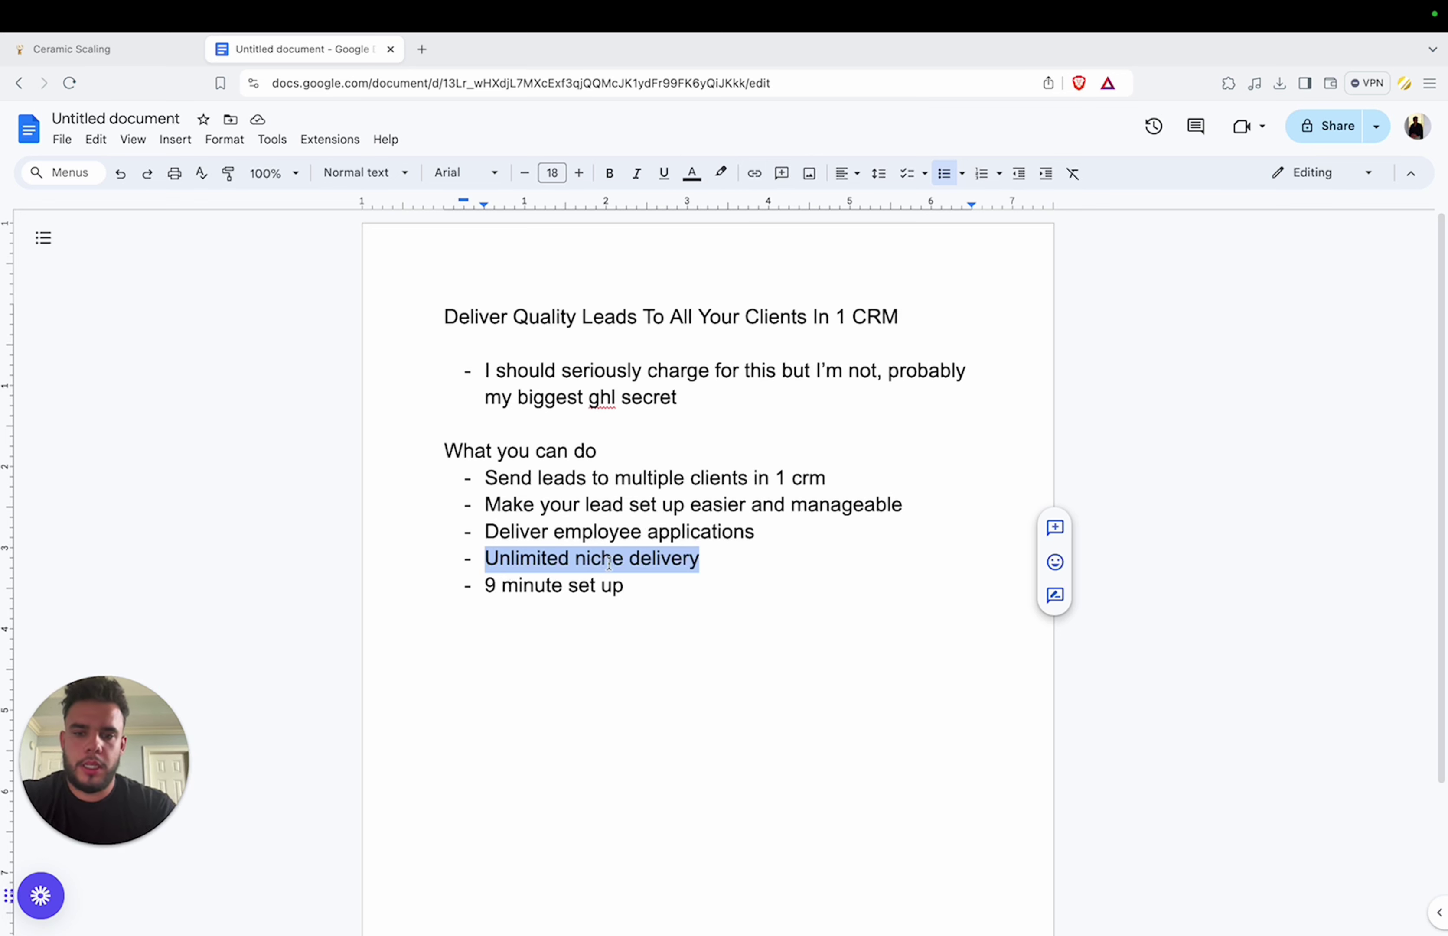
{"action": "left_click_drag", "start_coordinate": [755, 534], "coordinate": [685, 609]}
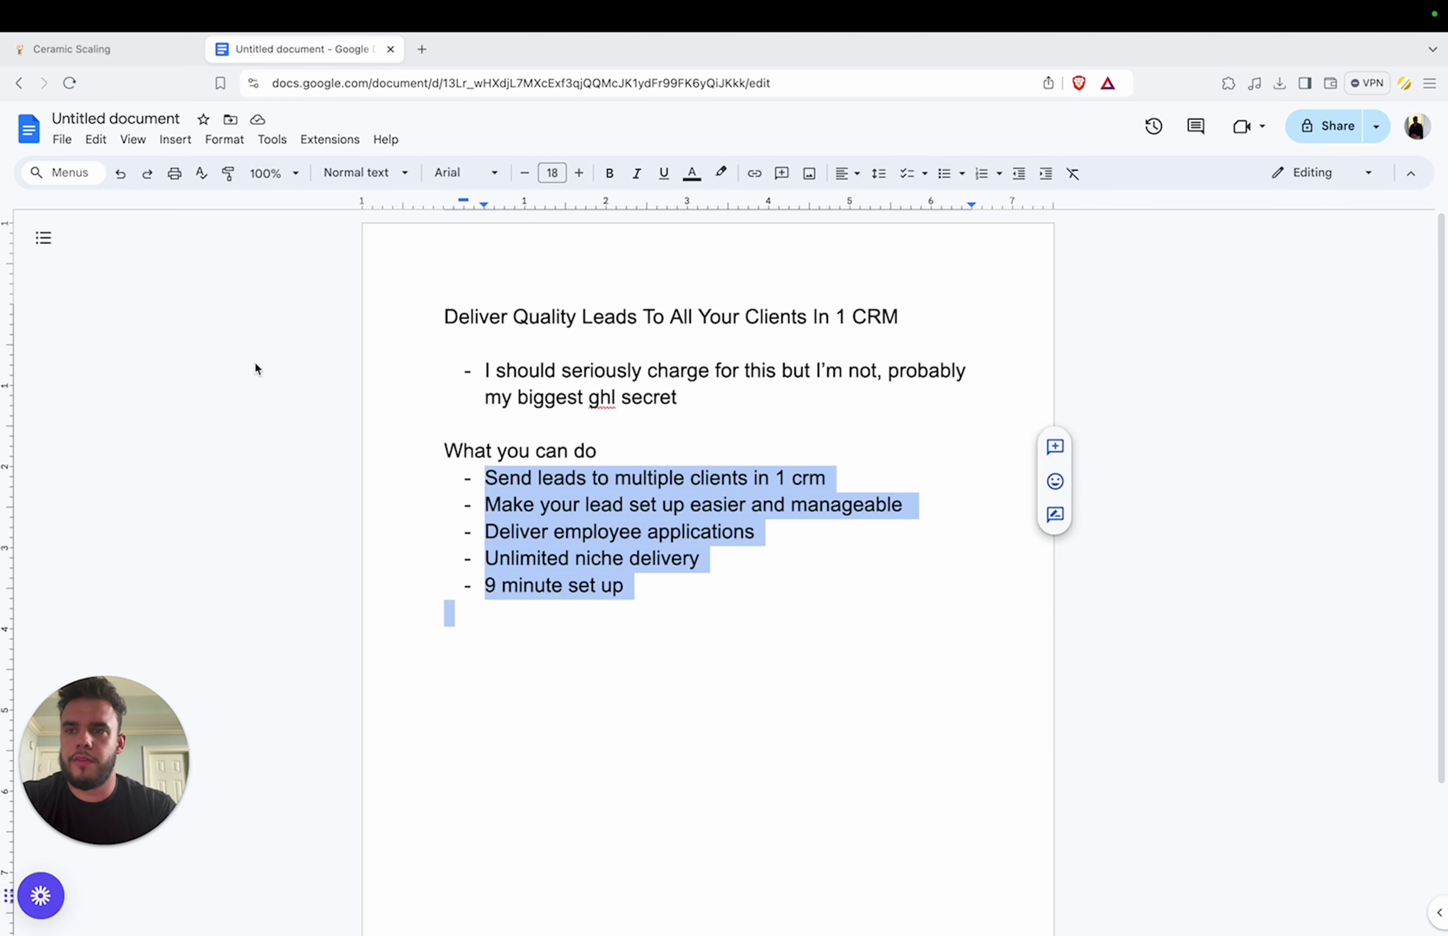
Step: Switch to Ceramic Scaling, leave the new workflow's builder, and open the custom field folders in the settings
{"action": "left_click", "coordinate": [125, 53]}
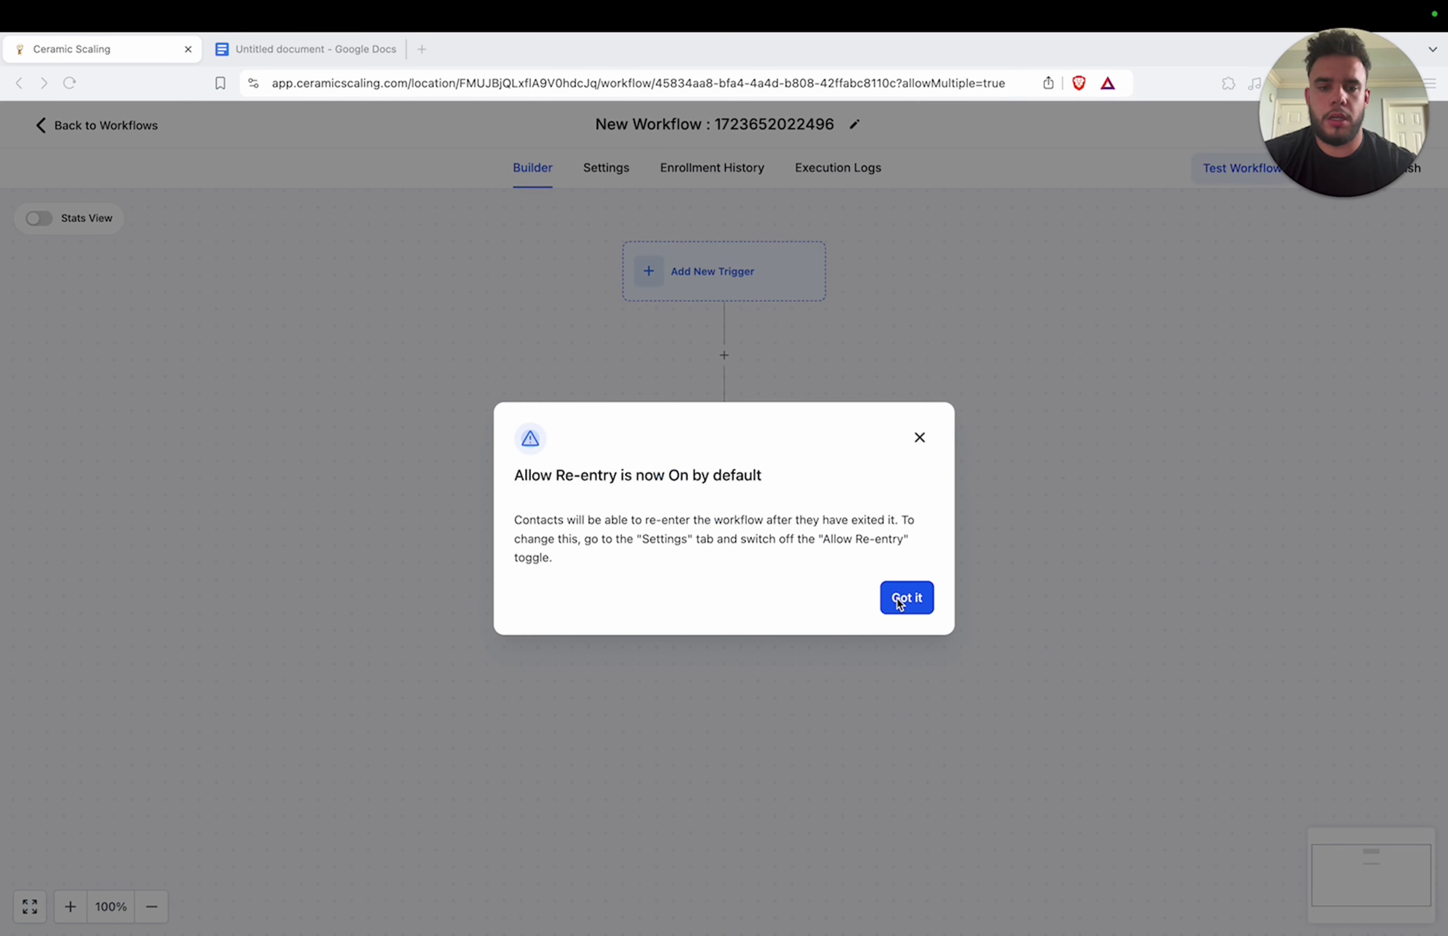
{"action": "left_click", "coordinate": [902, 603]}
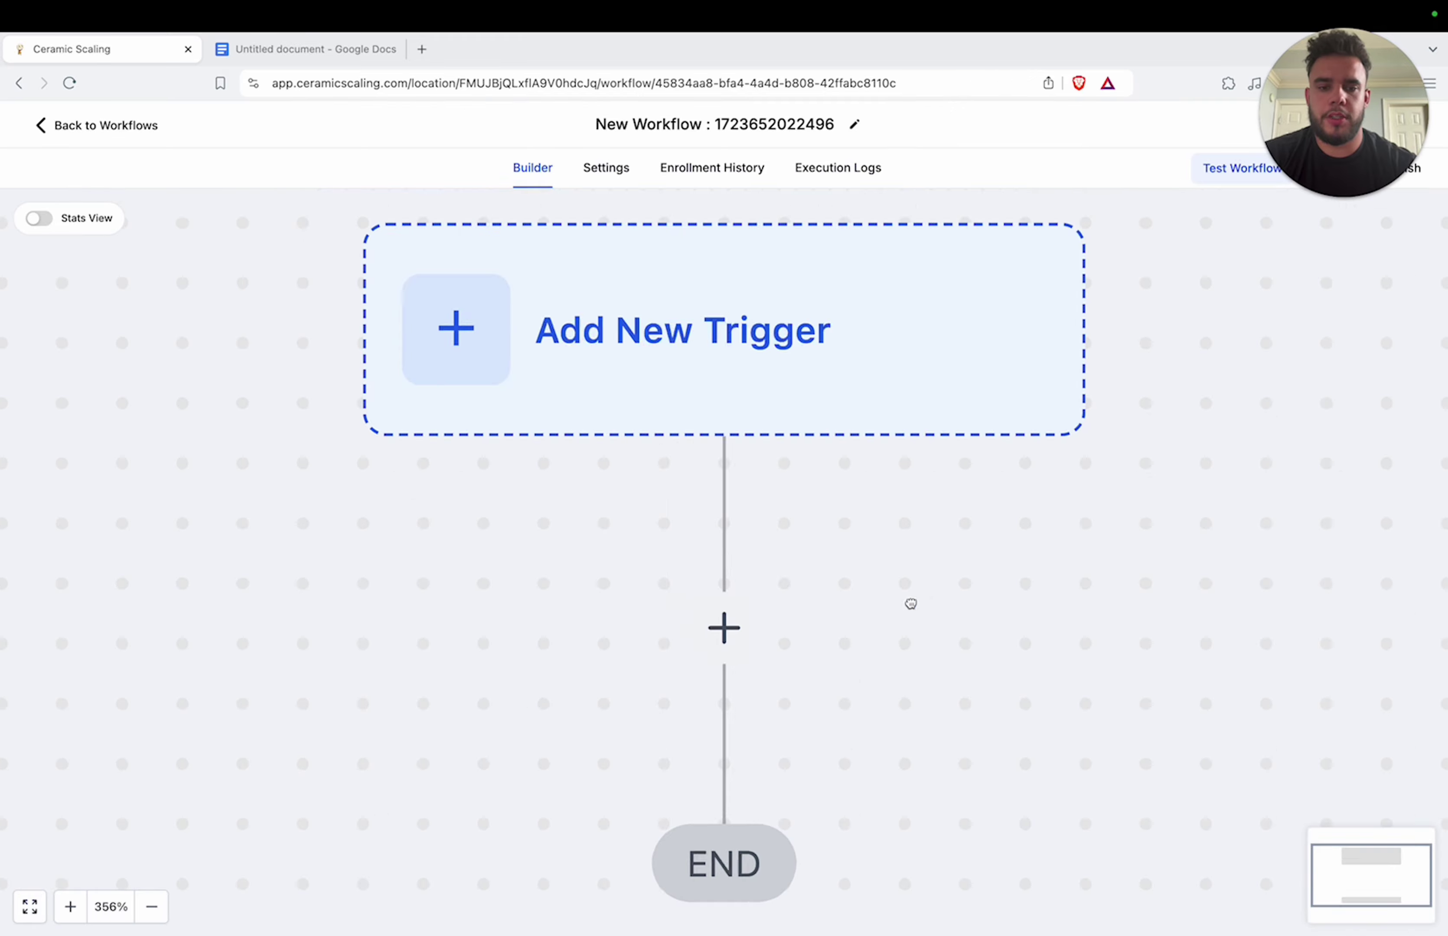
{"action": "left_click", "coordinate": [132, 128]}
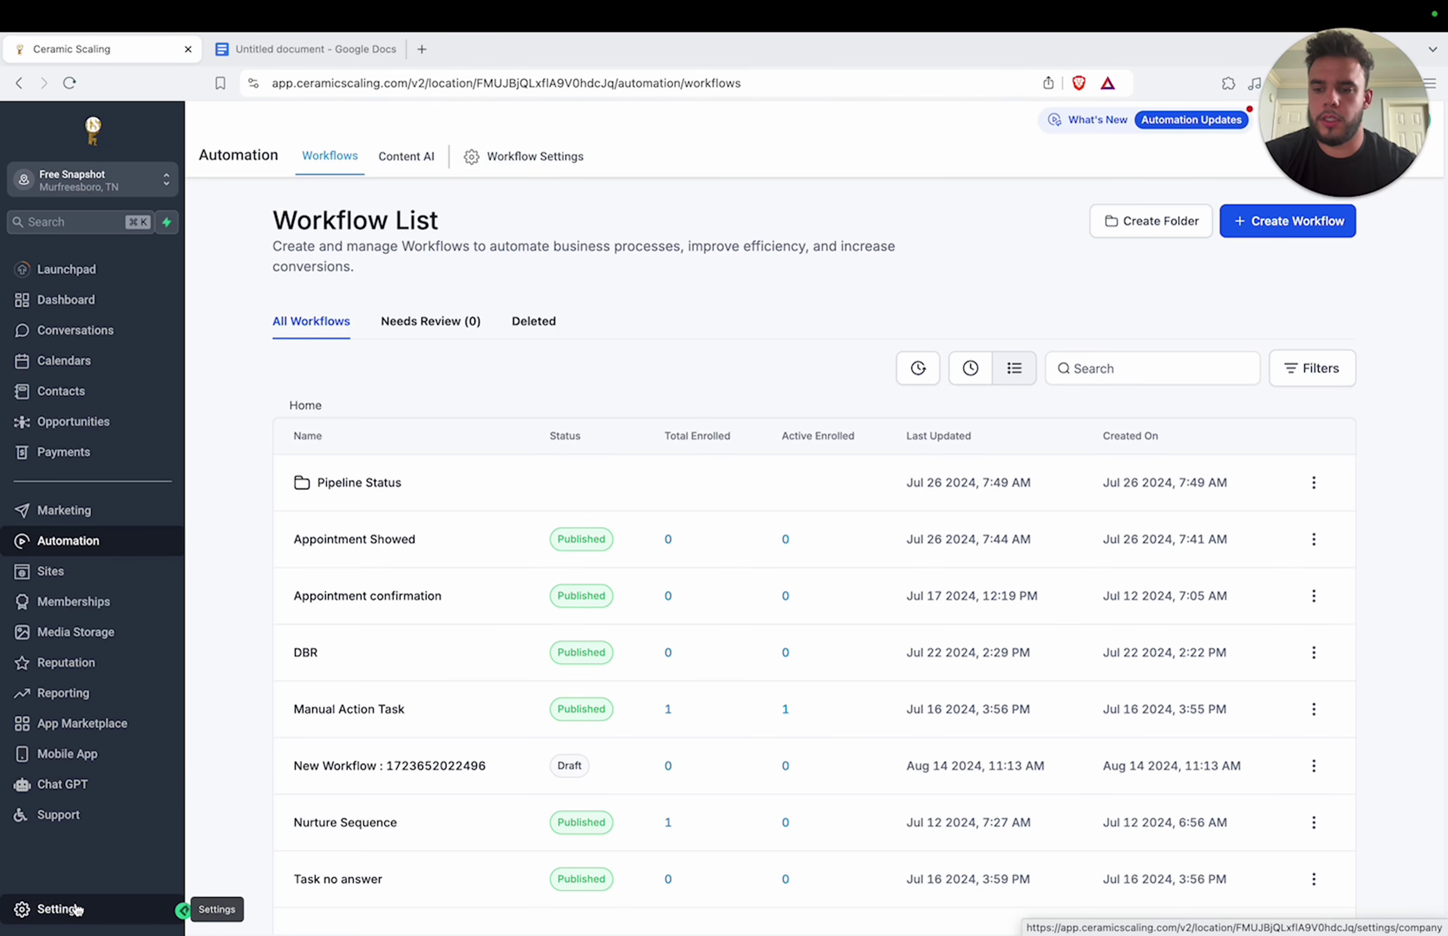
{"action": "left_click", "coordinate": [43, 908]}
{"action": "scroll", "coordinate": [91, 669], "scroll_direction": "down", "scroll_amount": 3}
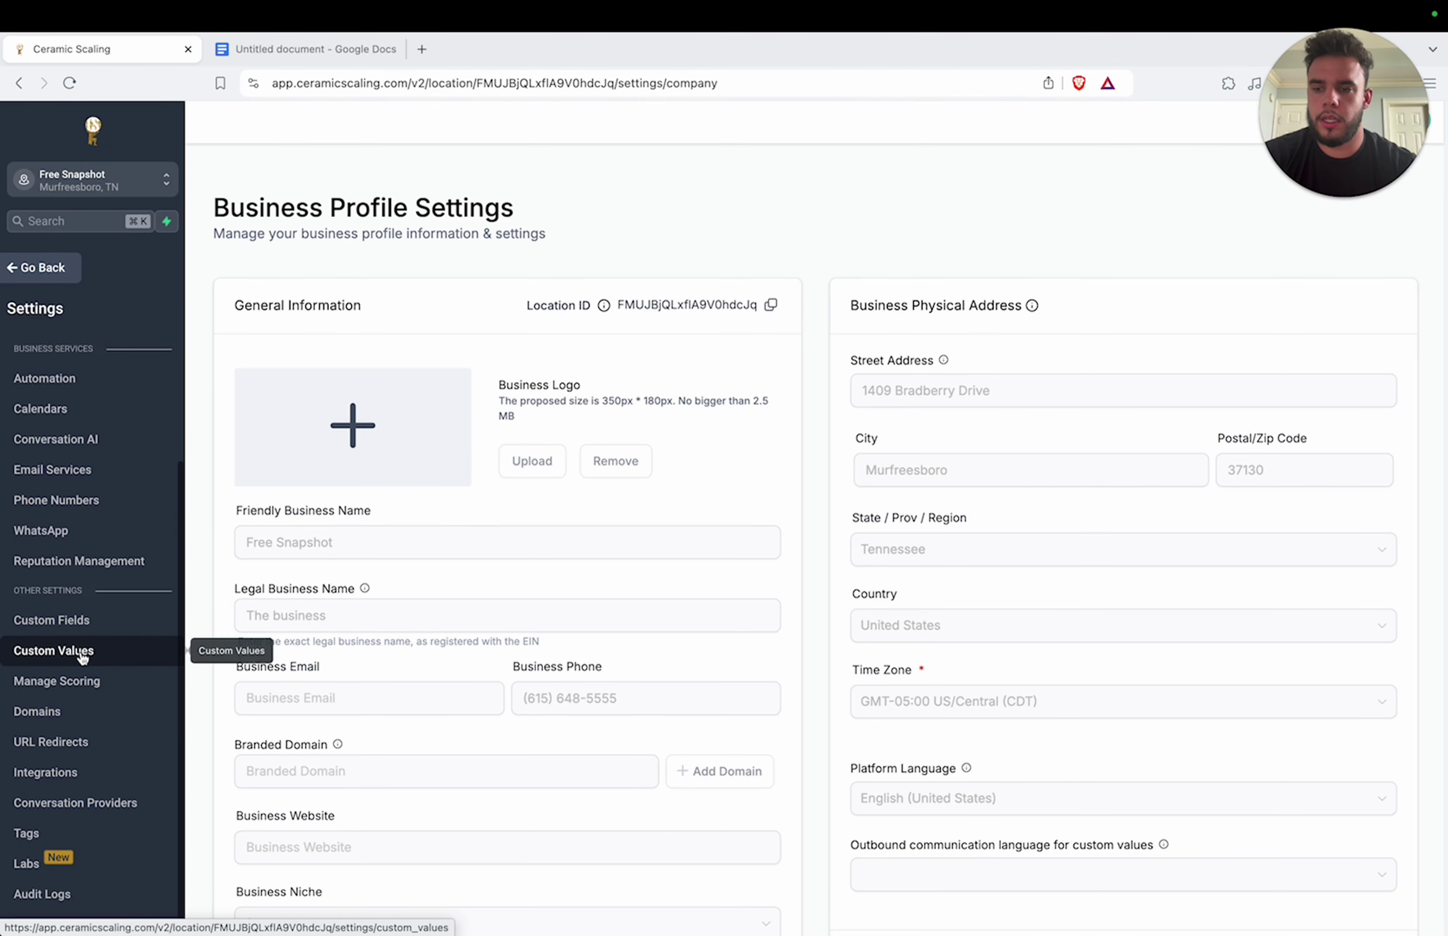
{"action": "left_click", "coordinate": [92, 623]}
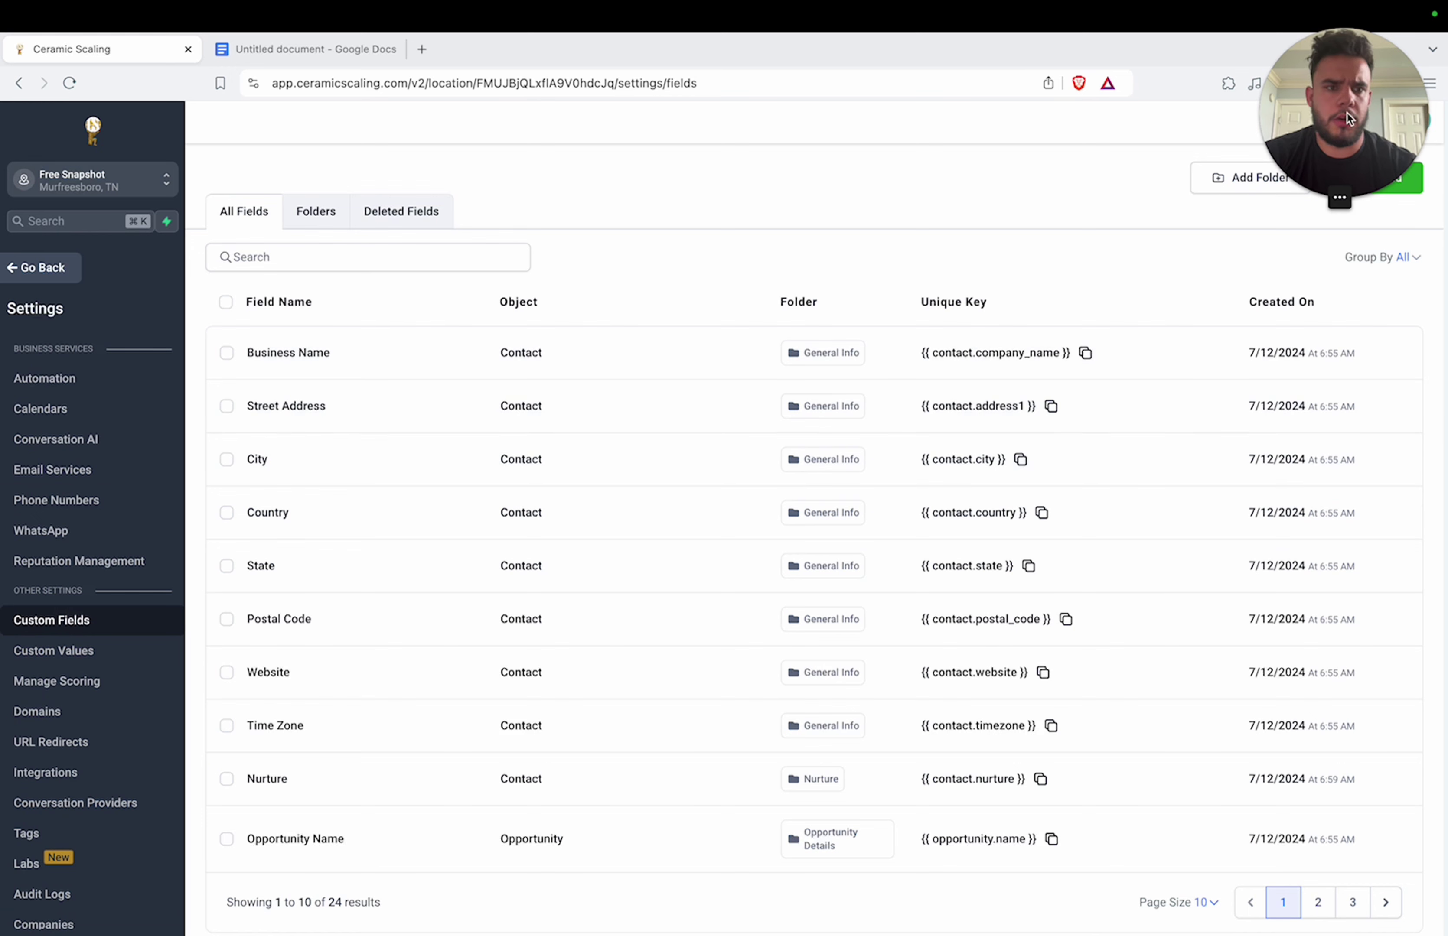
{"action": "left_click", "coordinate": [322, 209]}
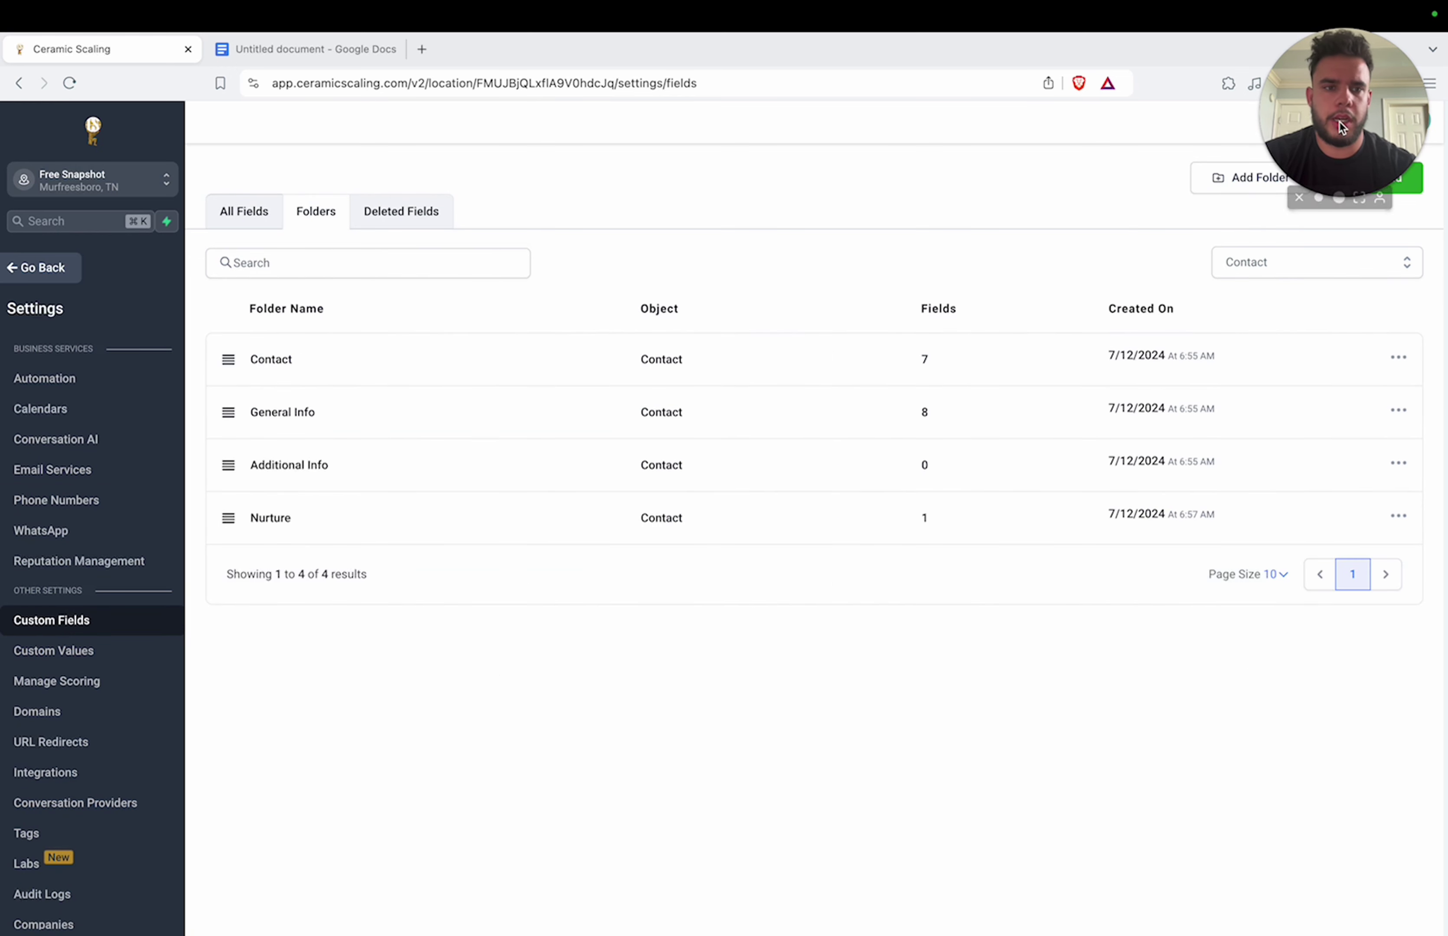
Step: Create a custom field folder named "Lead Delivery" for the Contact object
{"action": "left_click_drag", "start_coordinate": [1341, 122], "coordinate": [1319, 766]}
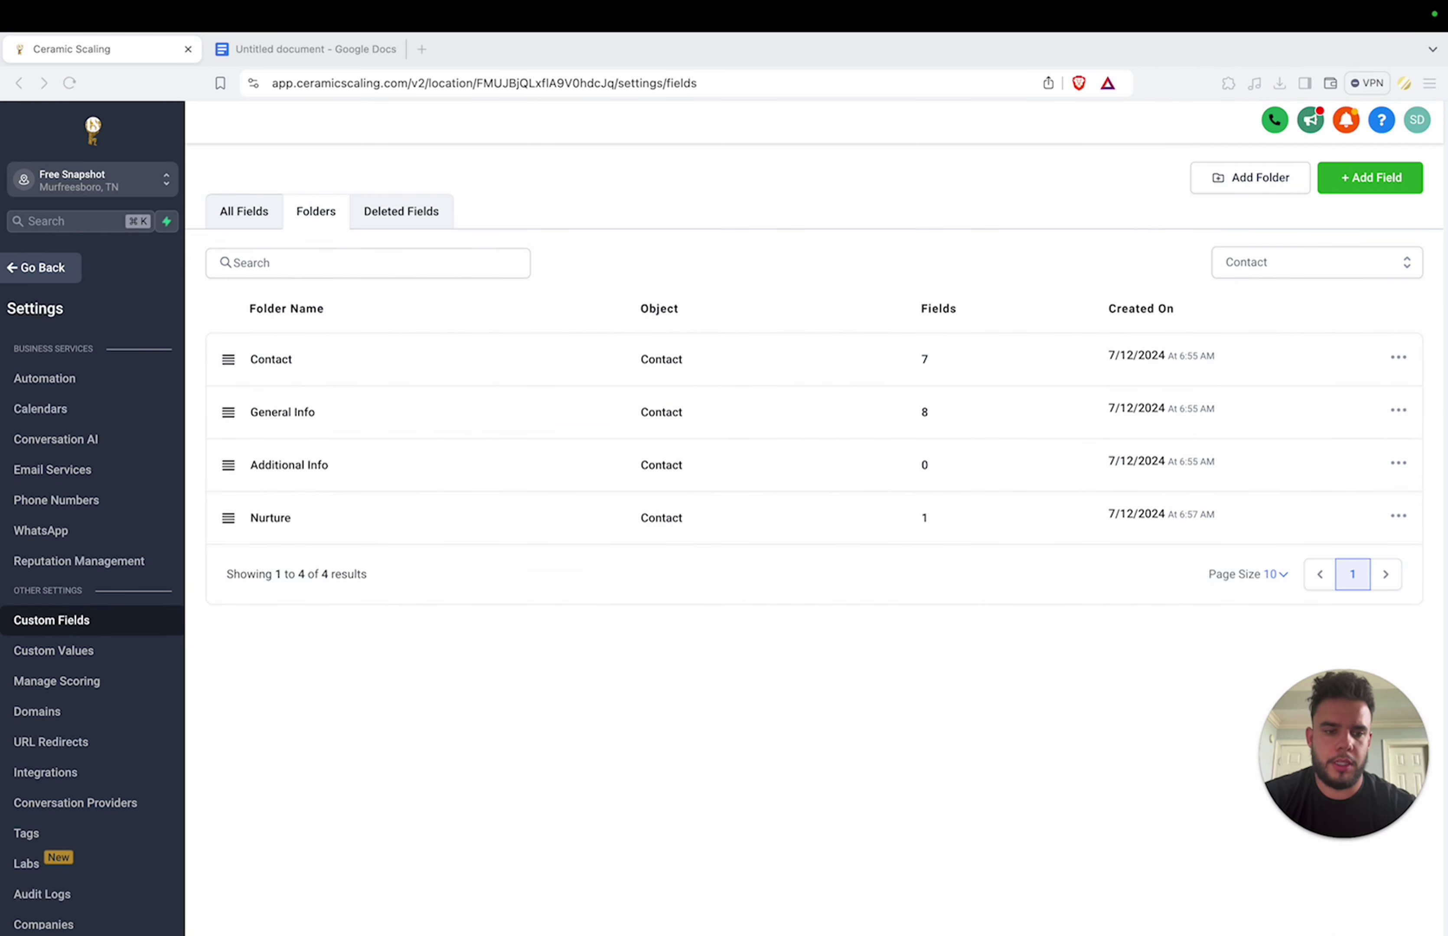
{"action": "left_click", "coordinate": [1230, 180]}
{"action": "left_click", "coordinate": [765, 488]}
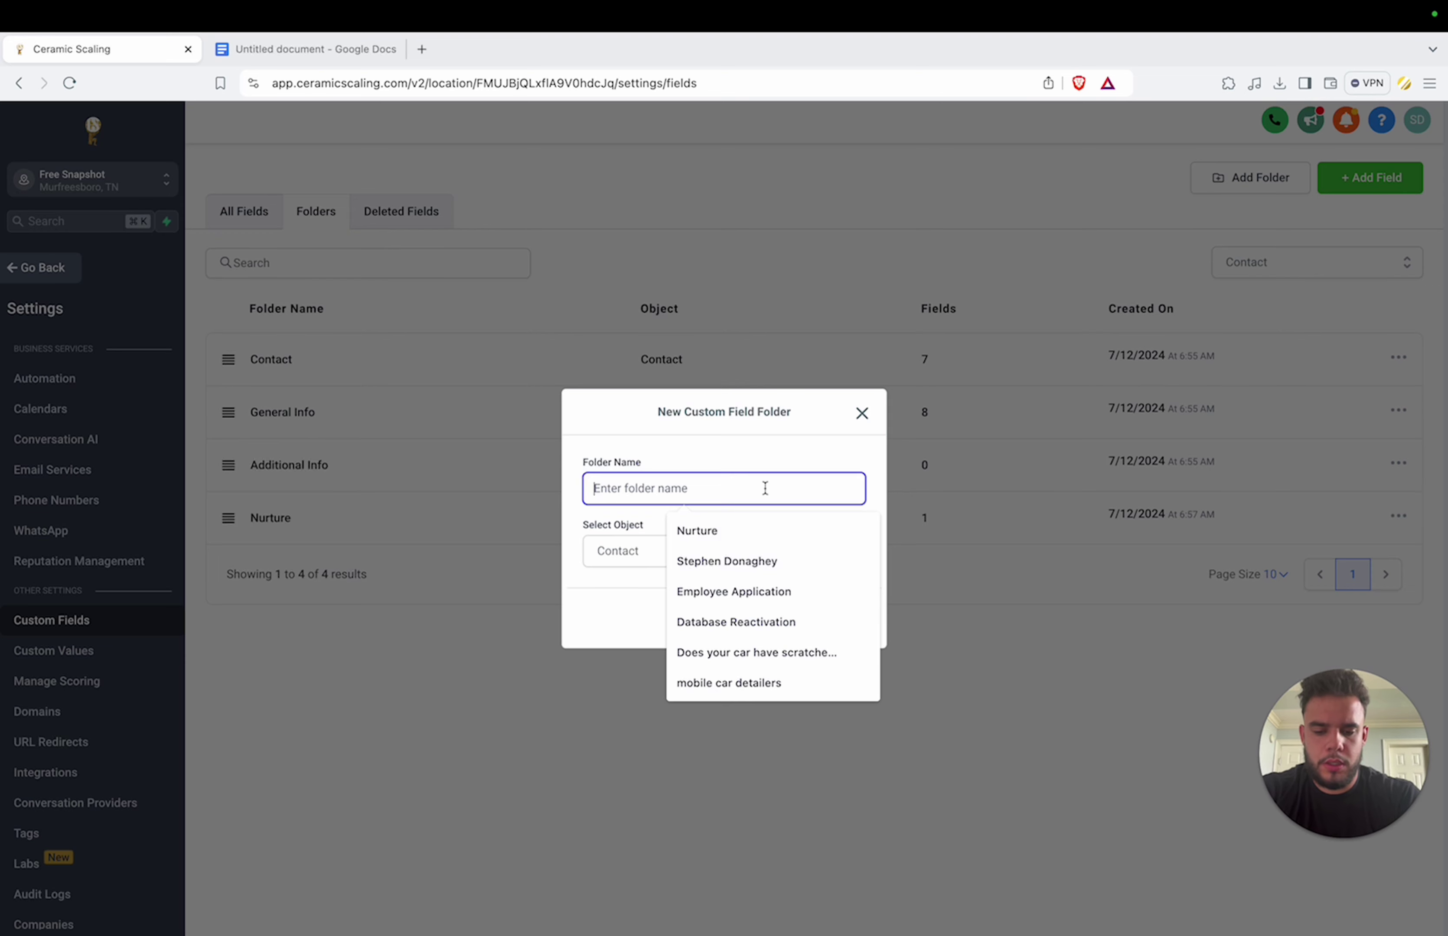
{"action": "type", "text": "Lead Delivery"}
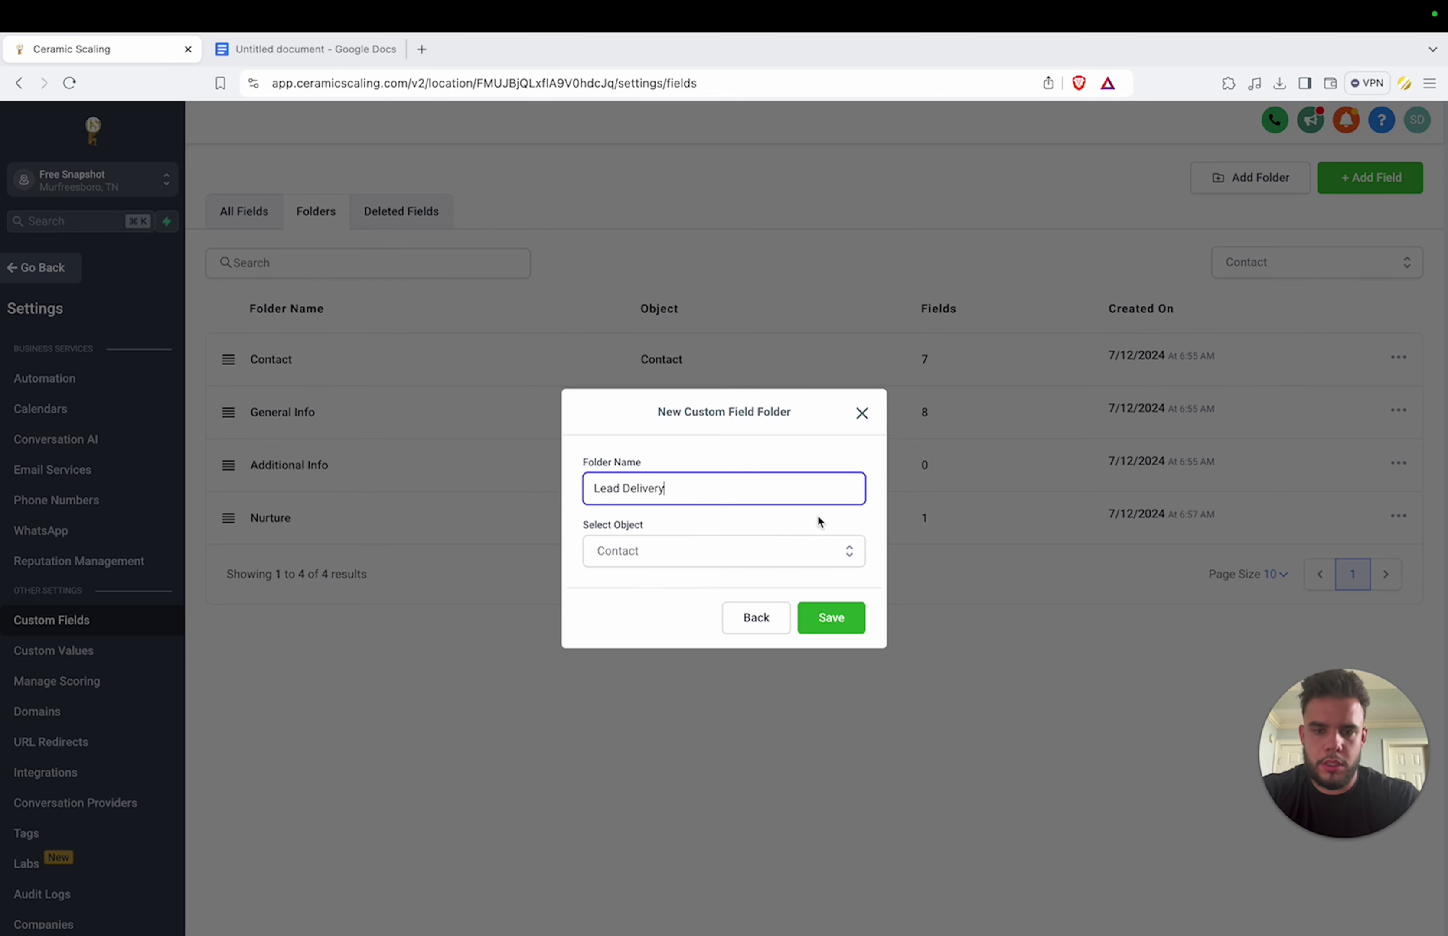
{"action": "left_click", "coordinate": [855, 627]}
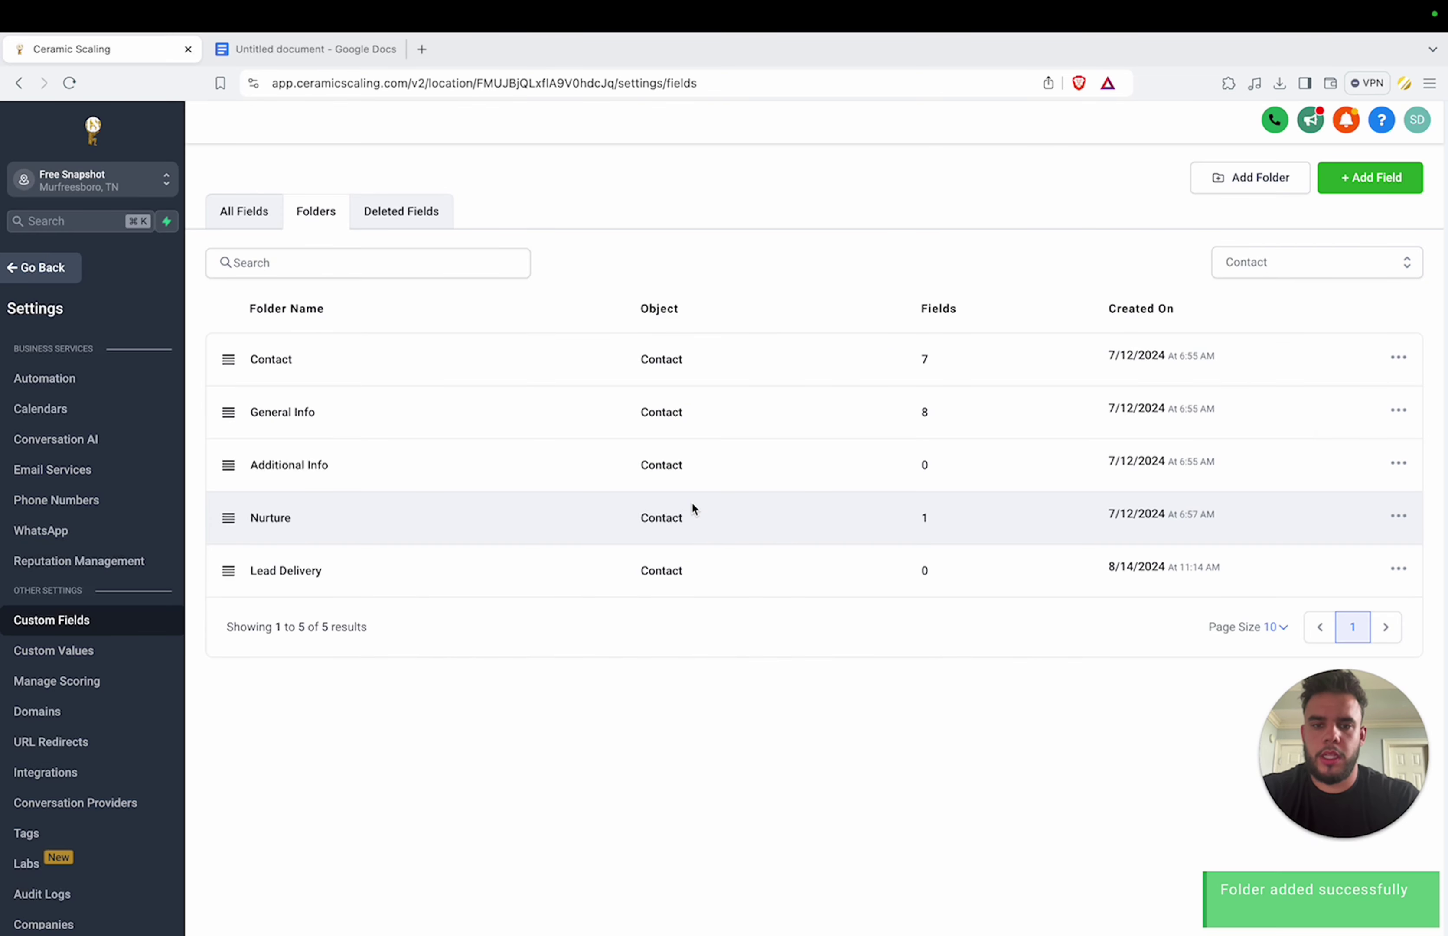
Step: Add a single-line custom field named "Qualifying Question 1" inside the Lead Delivery folder
{"action": "left_click", "coordinate": [292, 572]}
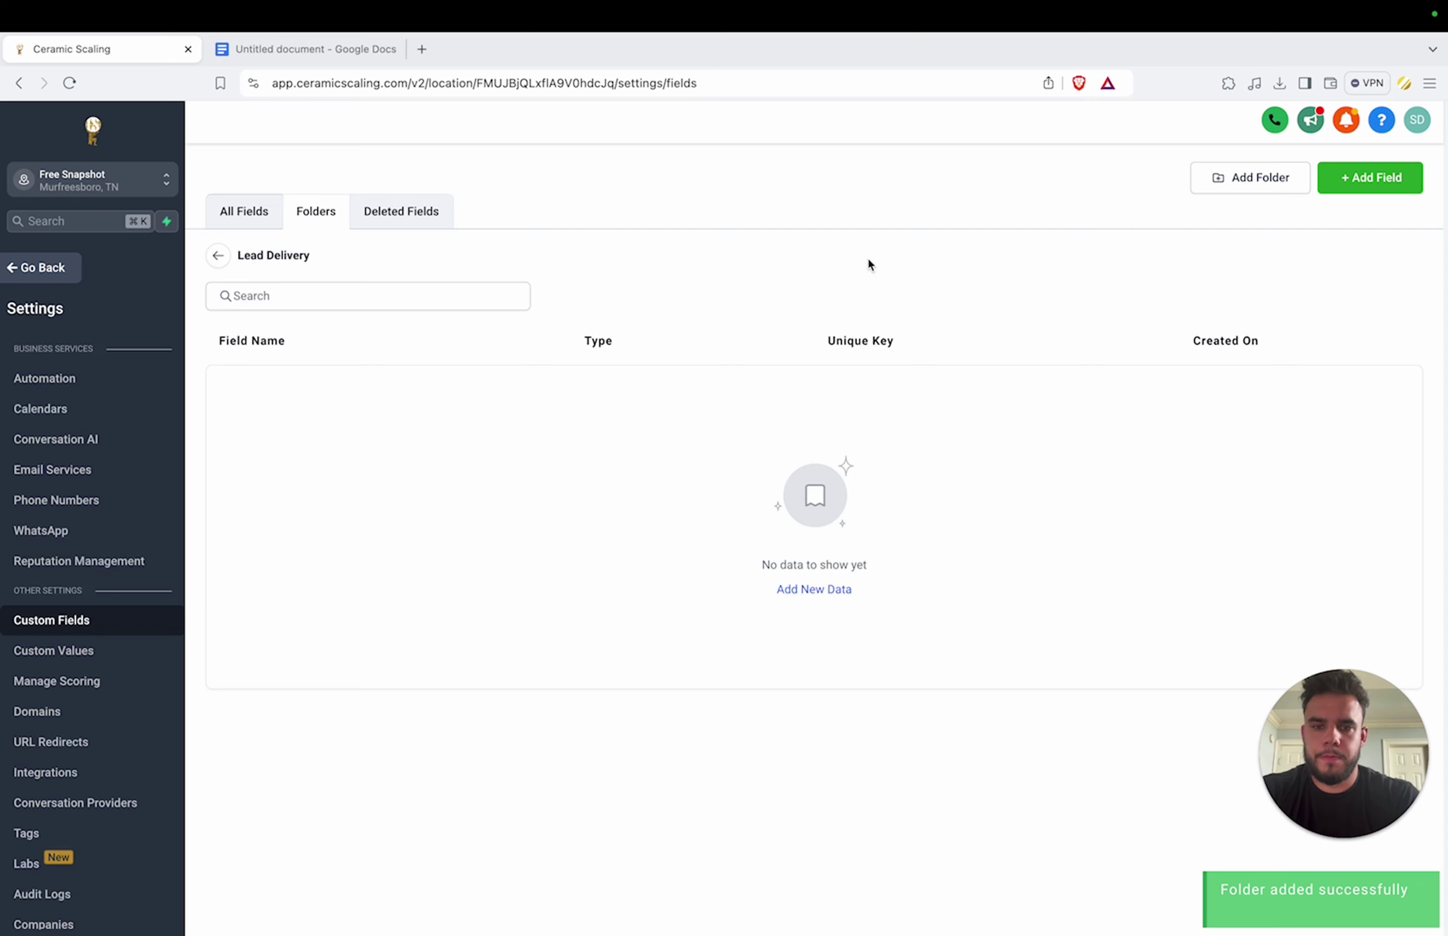
{"action": "left_click", "coordinate": [1379, 182]}
{"action": "left_click", "coordinate": [384, 384]}
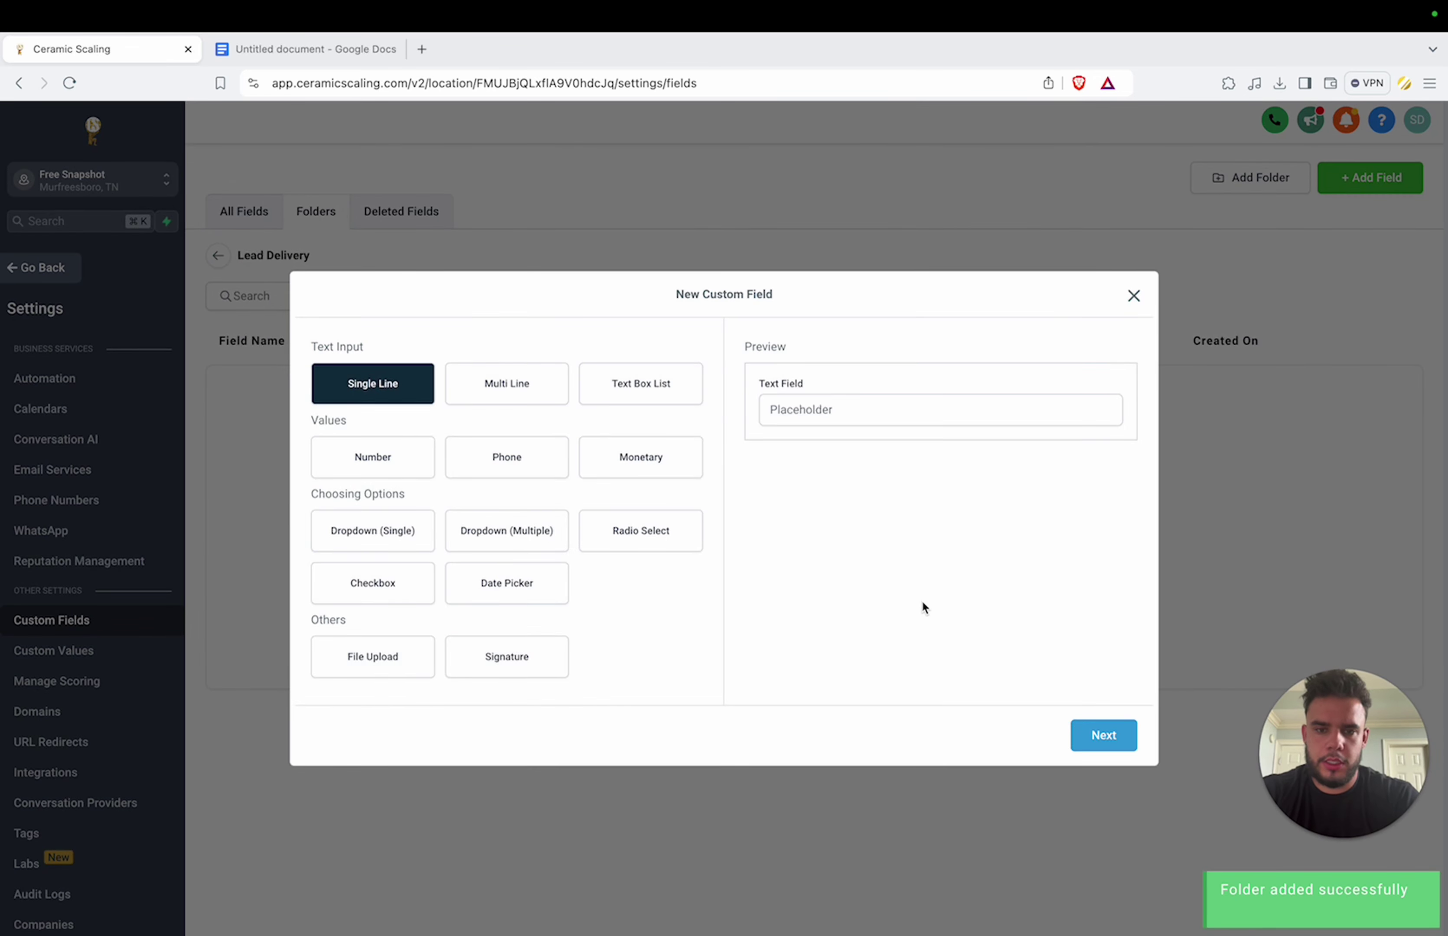
{"action": "left_click", "coordinate": [1102, 736]}
{"action": "left_click", "coordinate": [641, 479]}
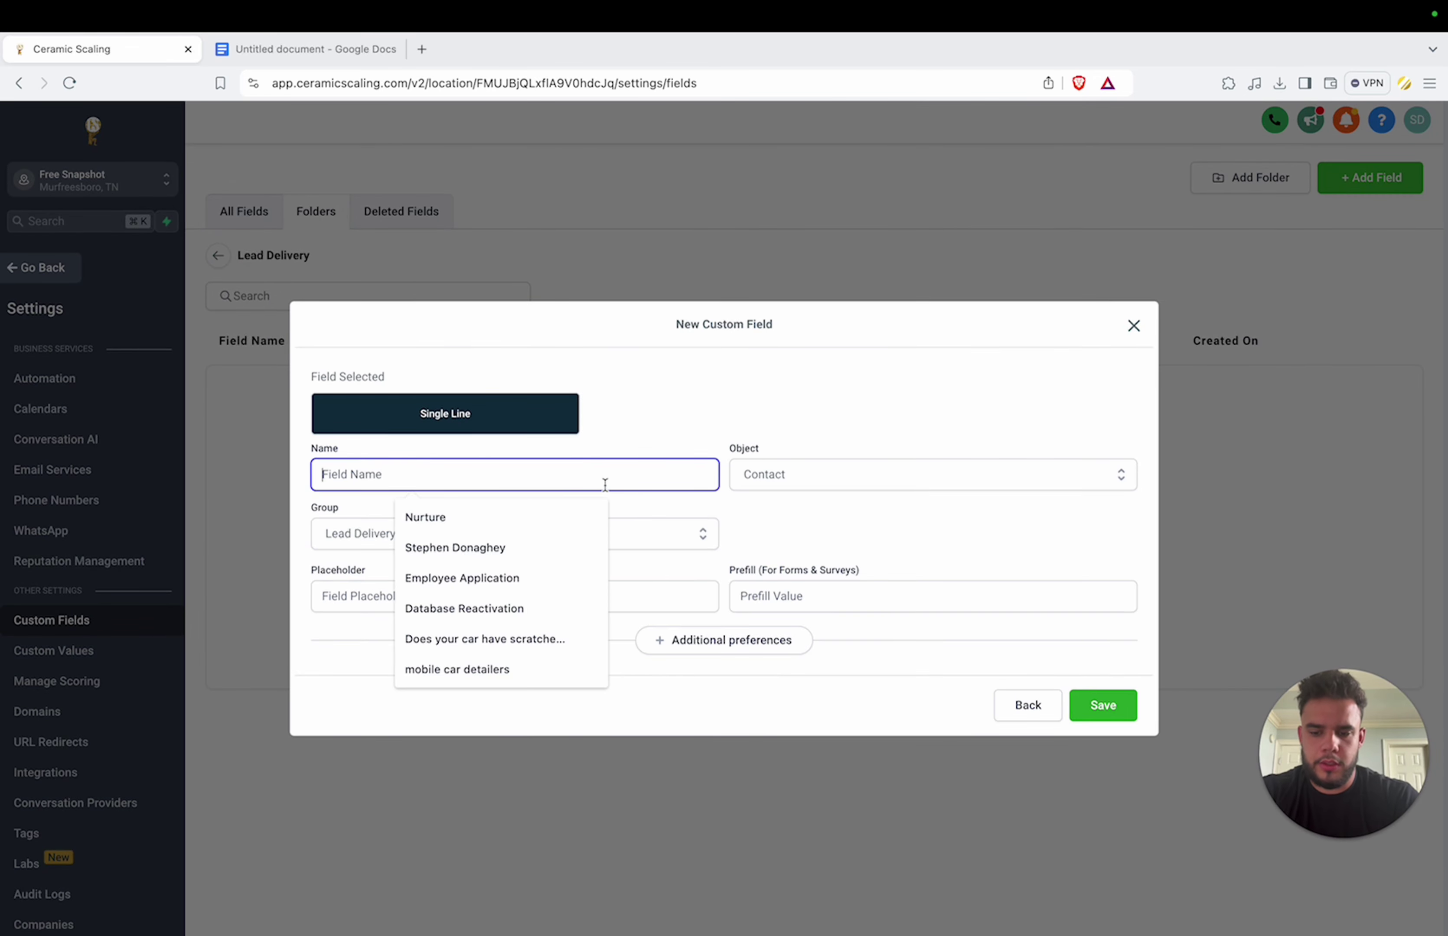
{"action": "type", "text": "Qua"}
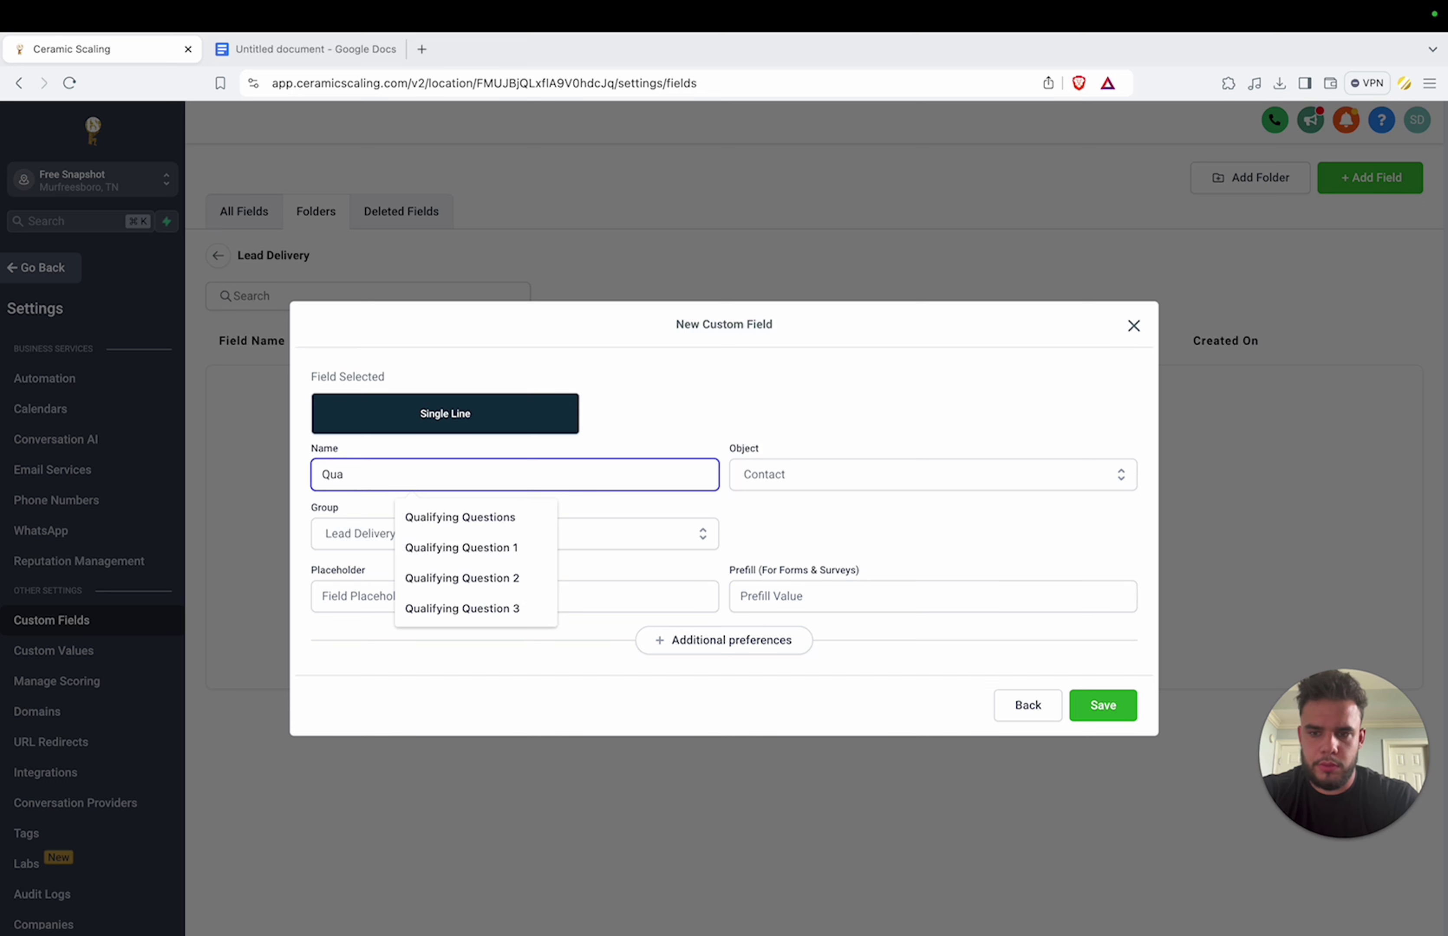
{"action": "type", "text": "lifiying QUesti"}
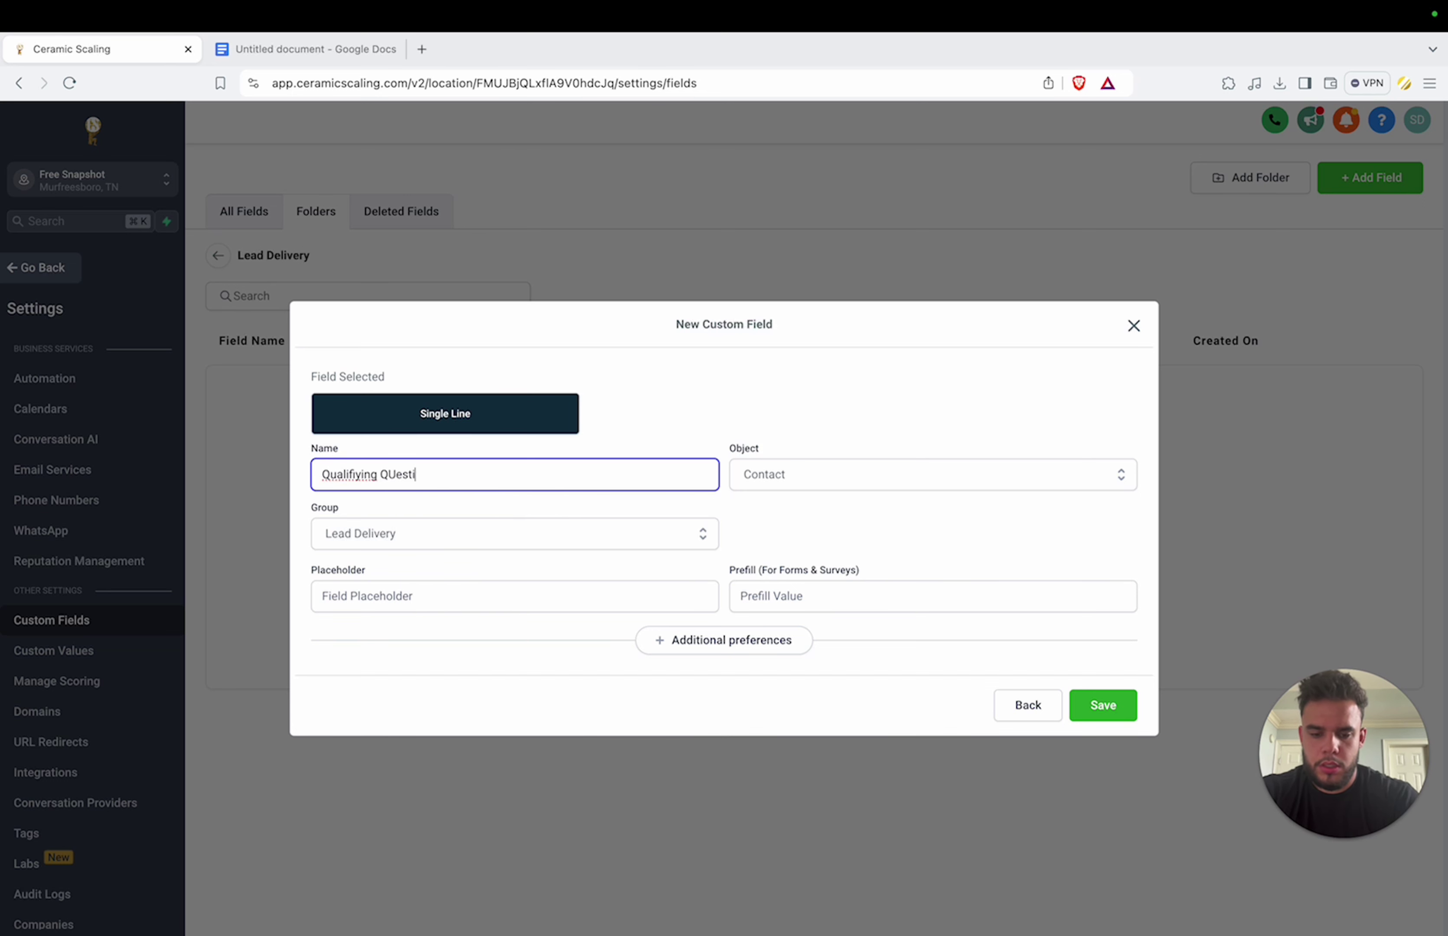
{"action": "type", "text": "on 1"}
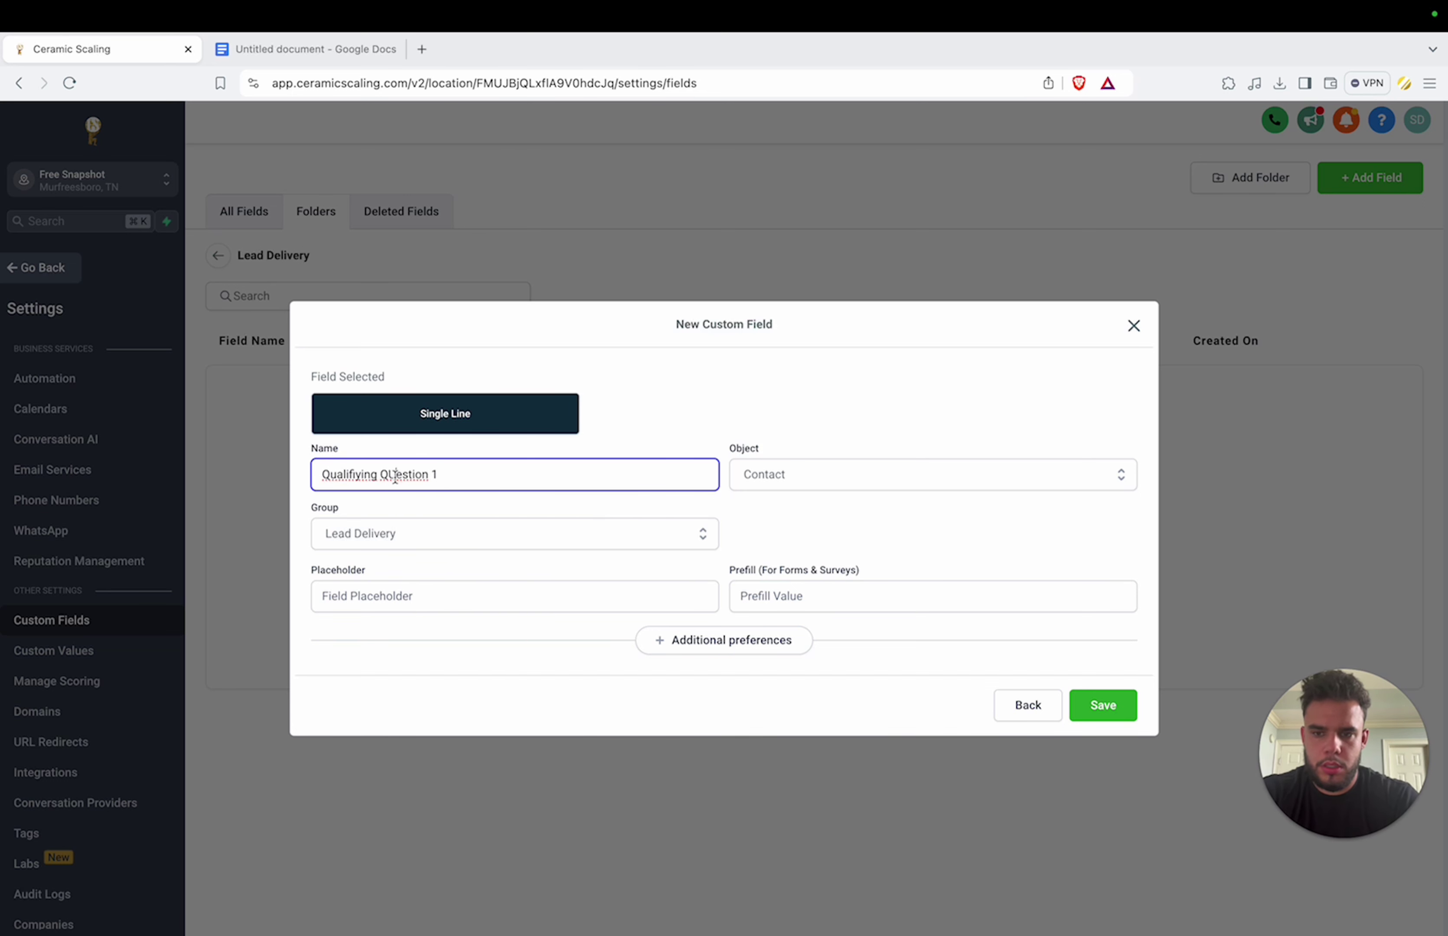
{"action": "left_click", "coordinate": [396, 476]}
{"action": "key", "text": "BackSpace"}
{"action": "type", "text": "u"}
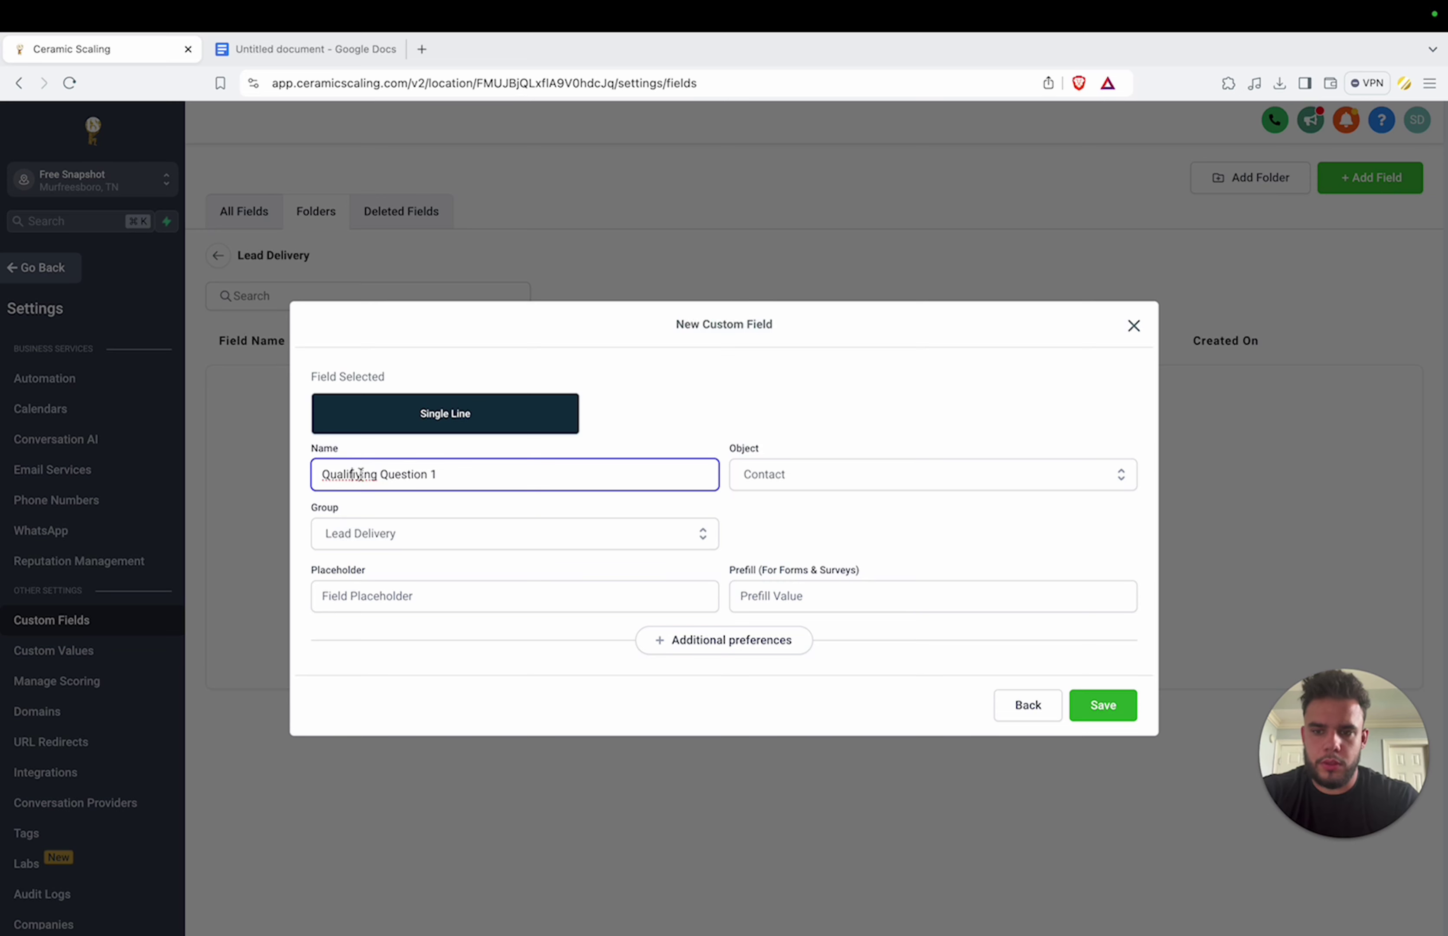
{"action": "left_click", "coordinate": [355, 476]}
{"action": "key", "text": "BackSpace"}
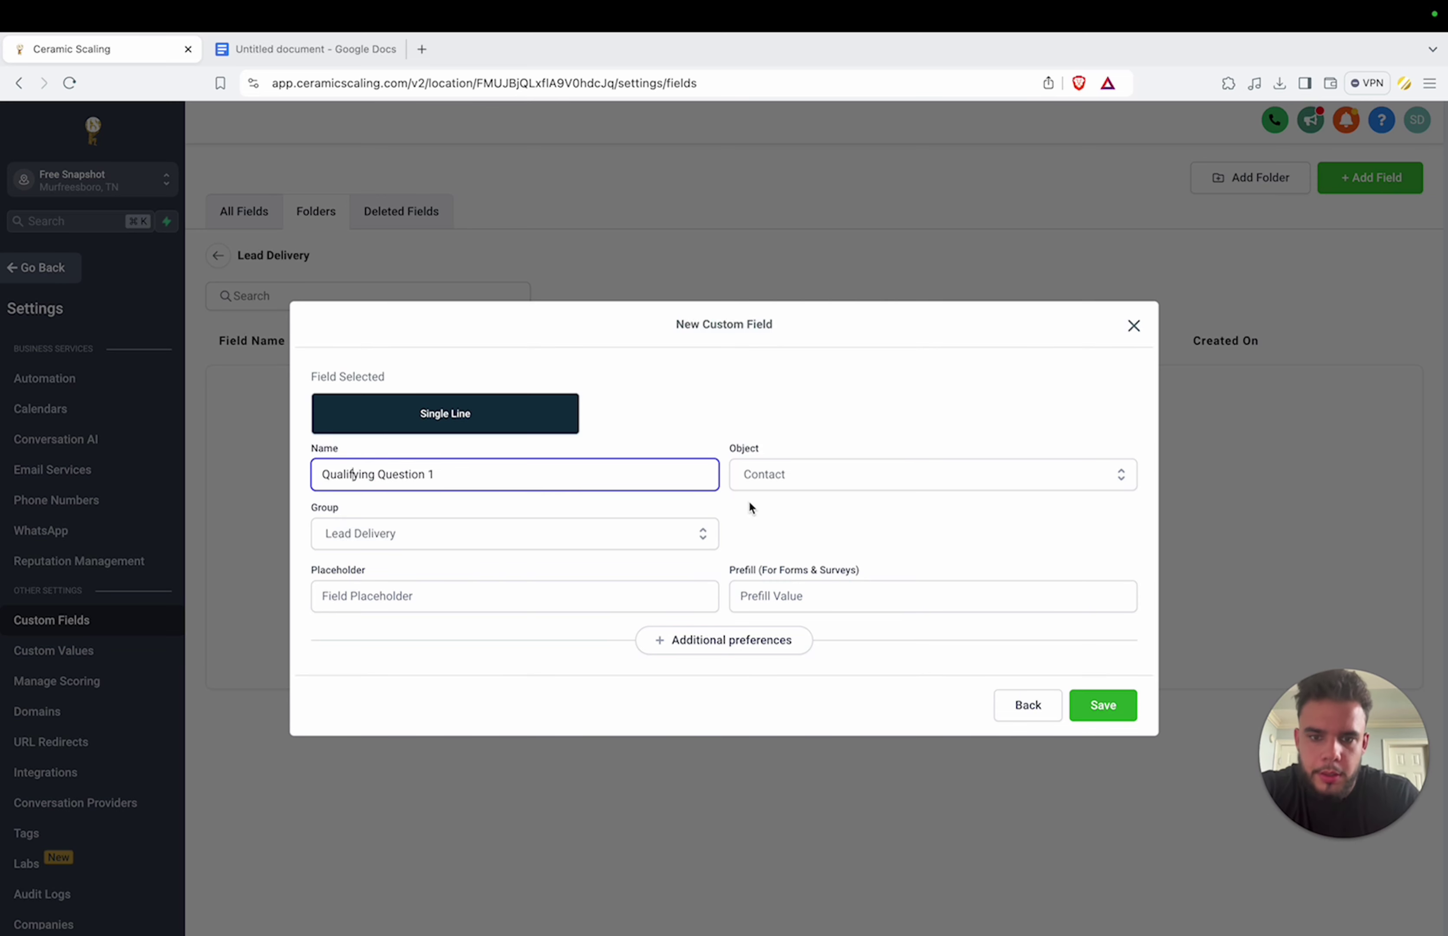
{"action": "left_click", "coordinate": [1104, 708]}
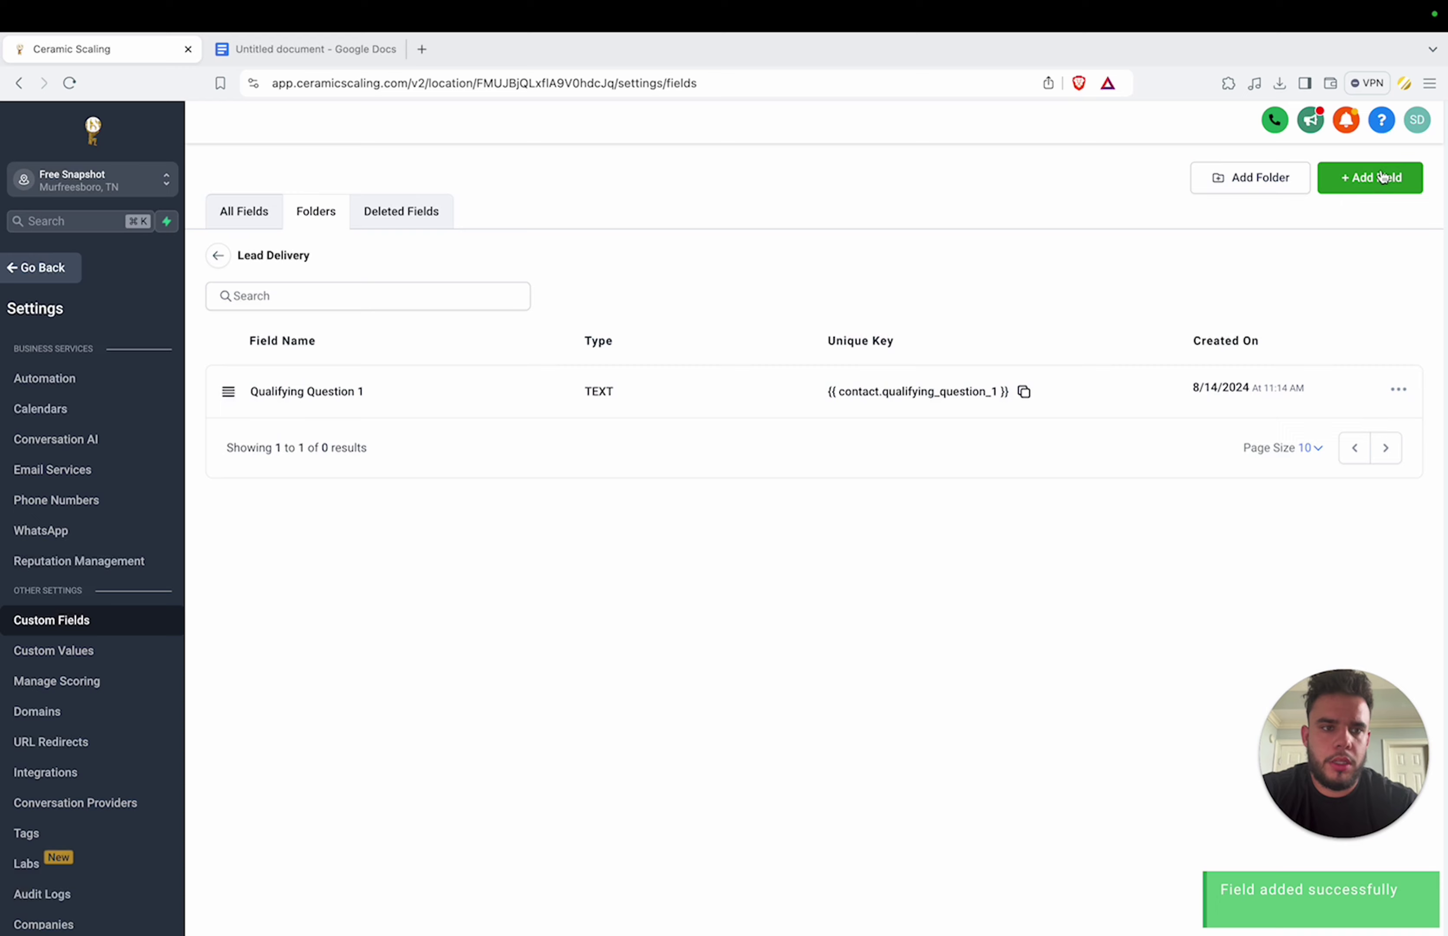
{"action": "left_click", "coordinate": [1399, 179]}
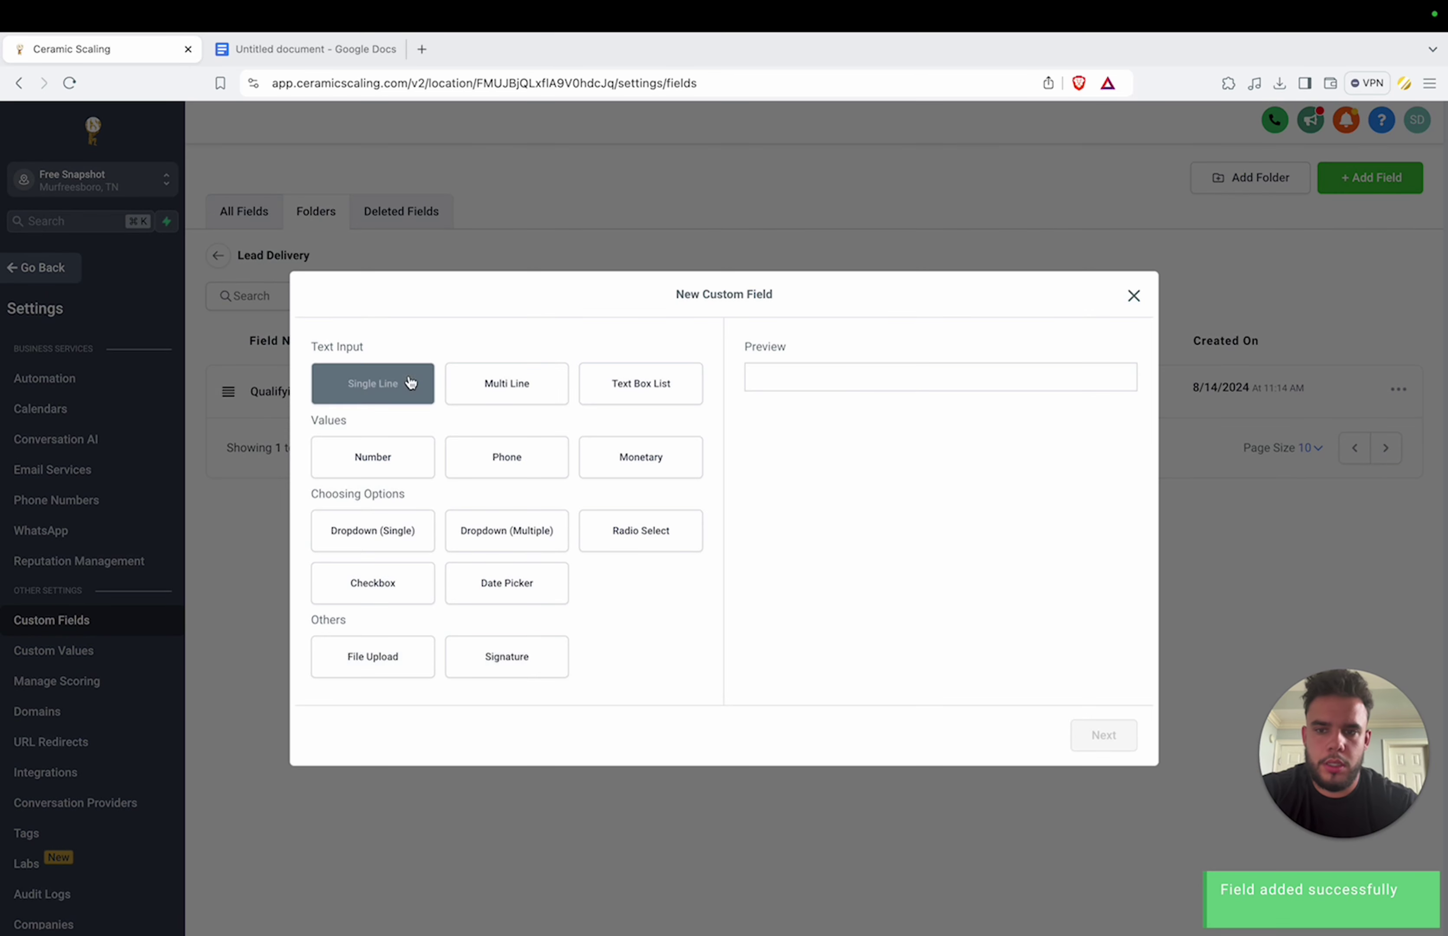
{"action": "left_click", "coordinate": [410, 382]}
{"action": "left_click", "coordinate": [1103, 735]}
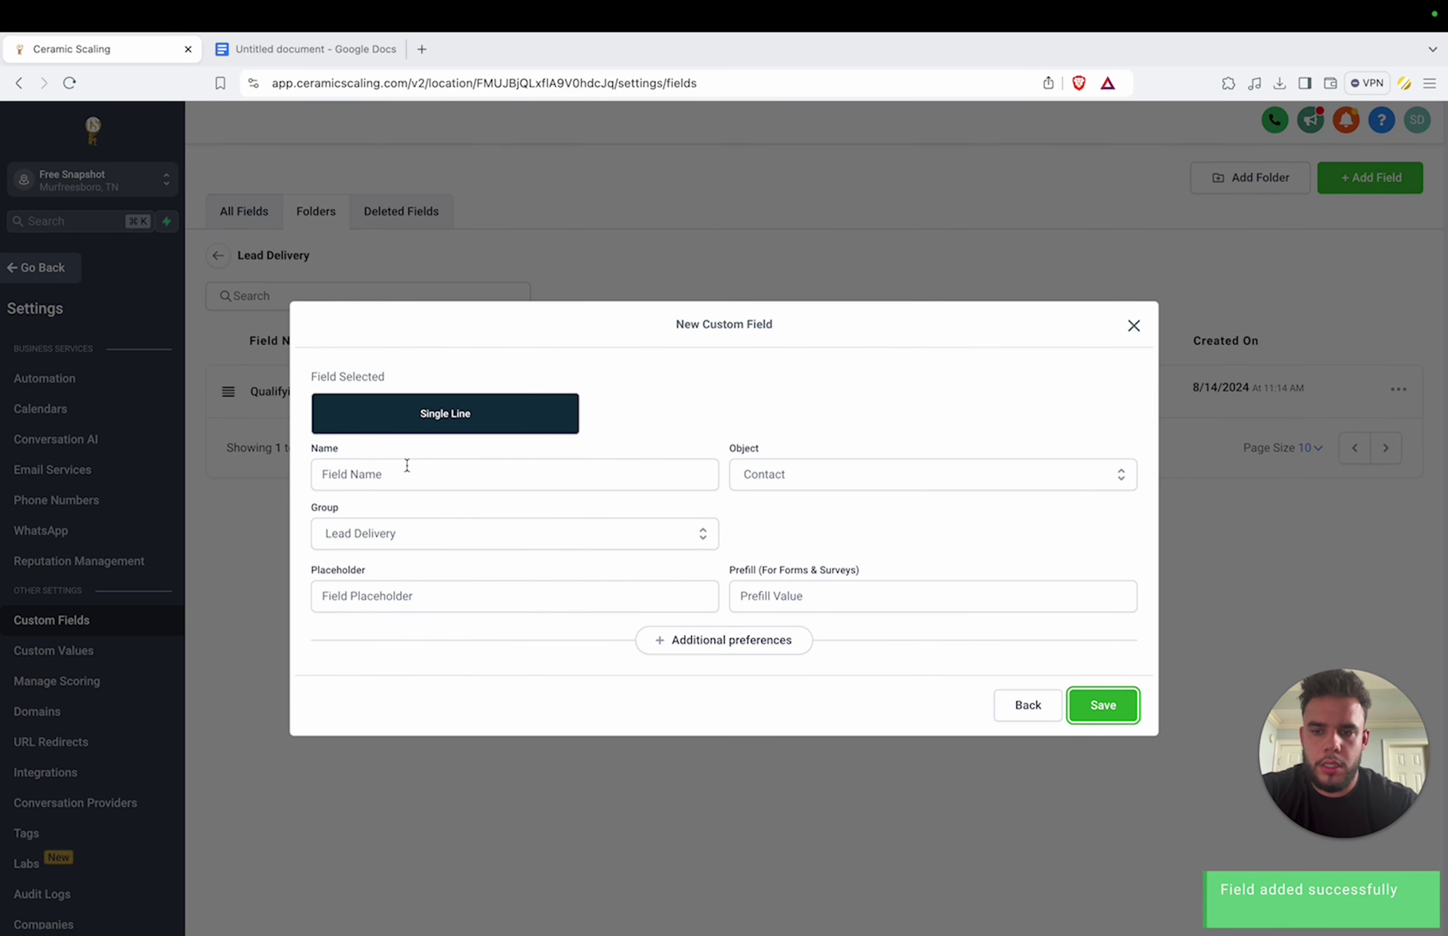
{"action": "left_click", "coordinate": [408, 466]}
{"action": "type", "text": "Qual"}
{"action": "key", "text": "BackSpace"}
{"action": "key", "text": "BackSpace"}
{"action": "key", "text": "BackSpace"}
{"action": "key", "text": "BackSpace"}
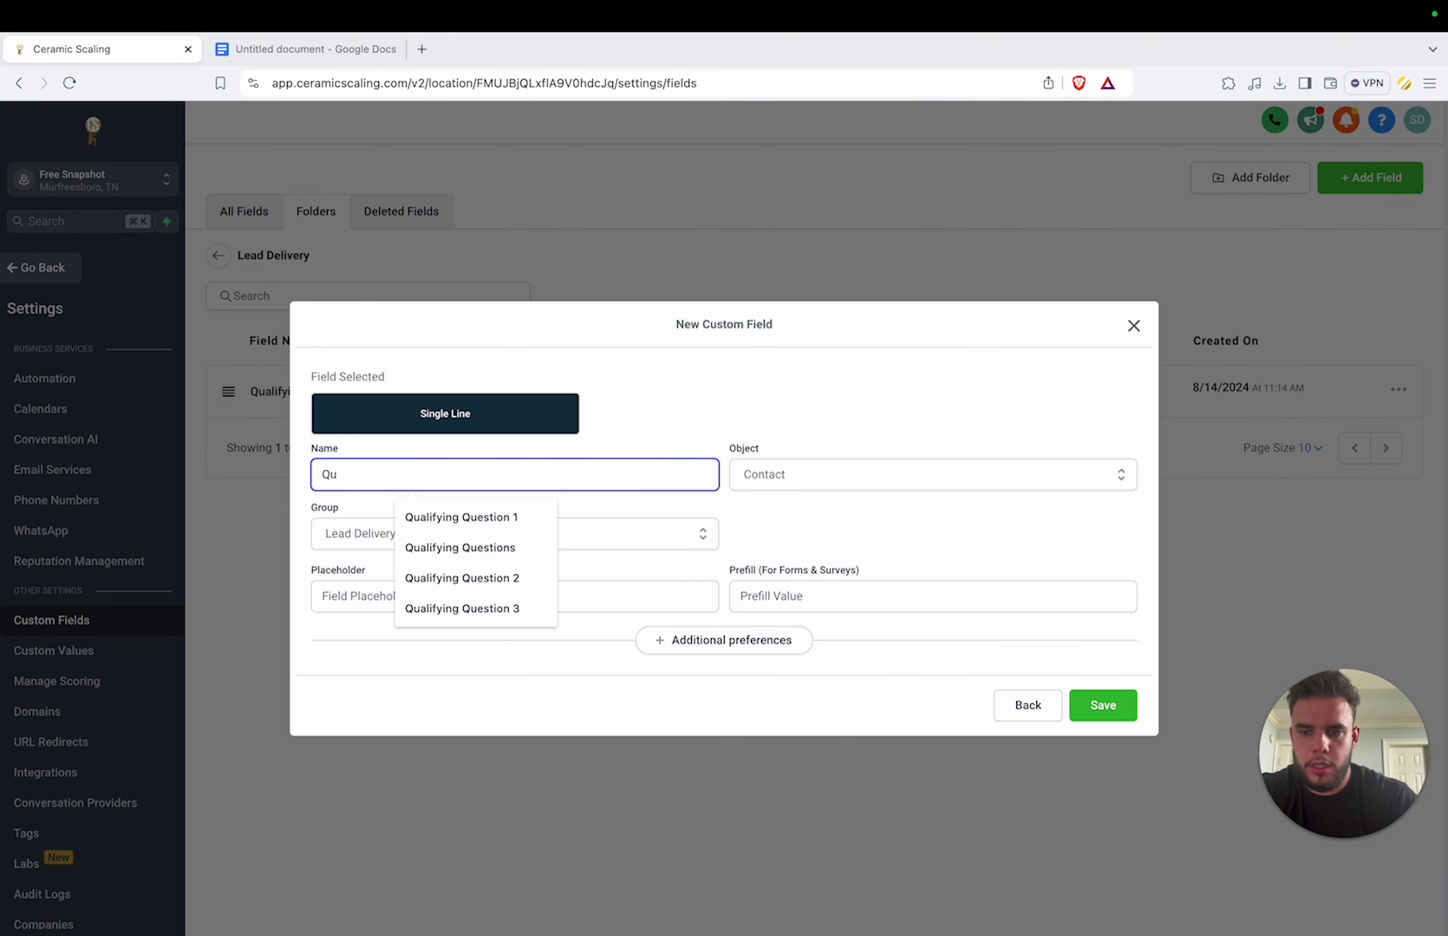
{"action": "type", "text": "Answer 1"}
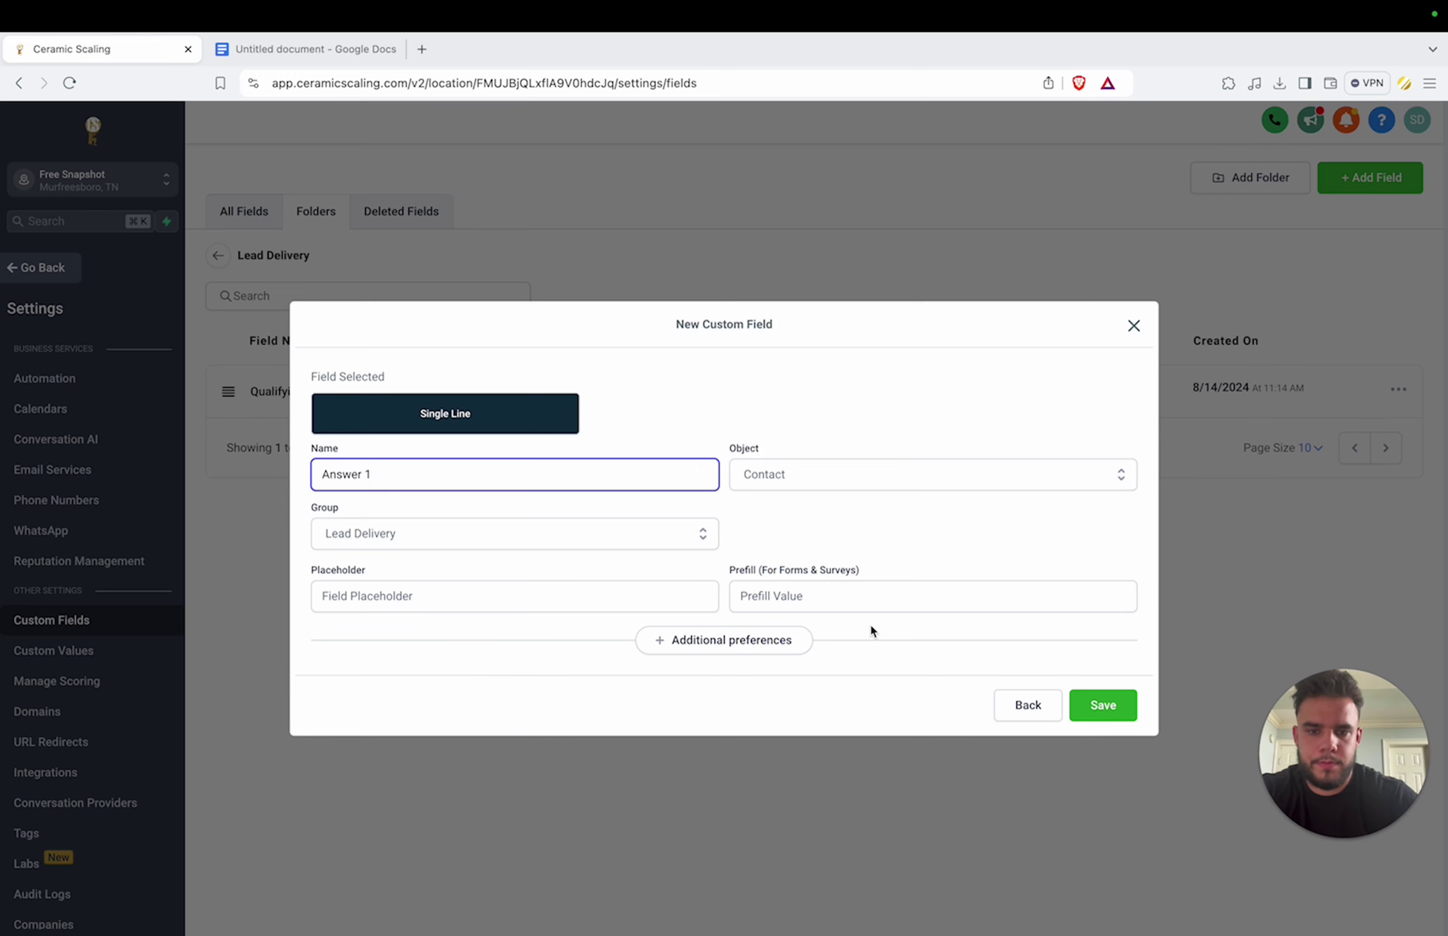
{"action": "left_click", "coordinate": [462, 416]}
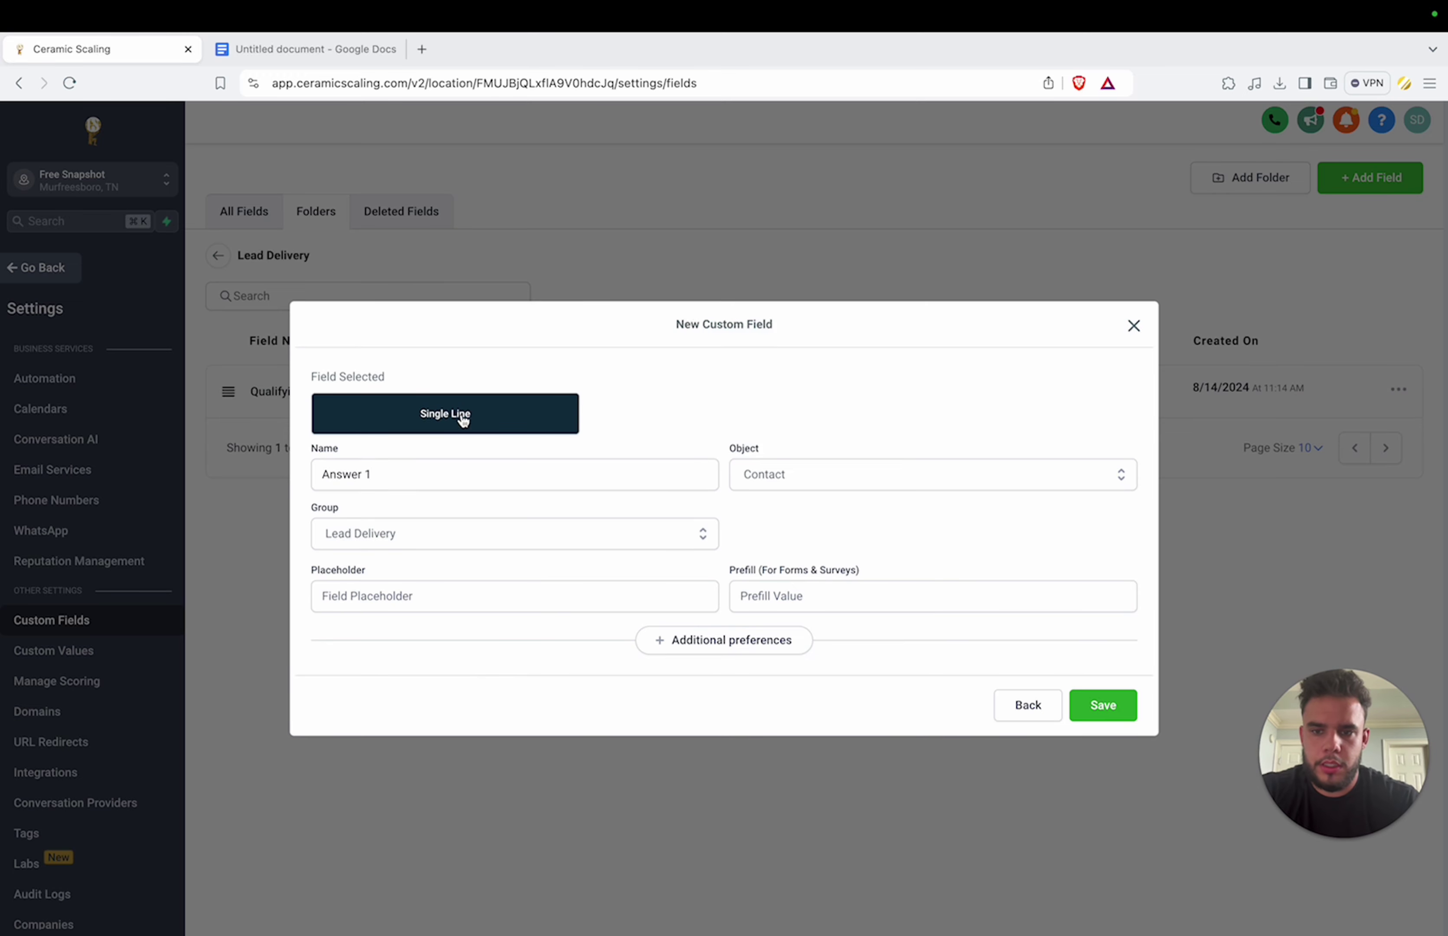
{"action": "left_click", "coordinate": [1136, 322]}
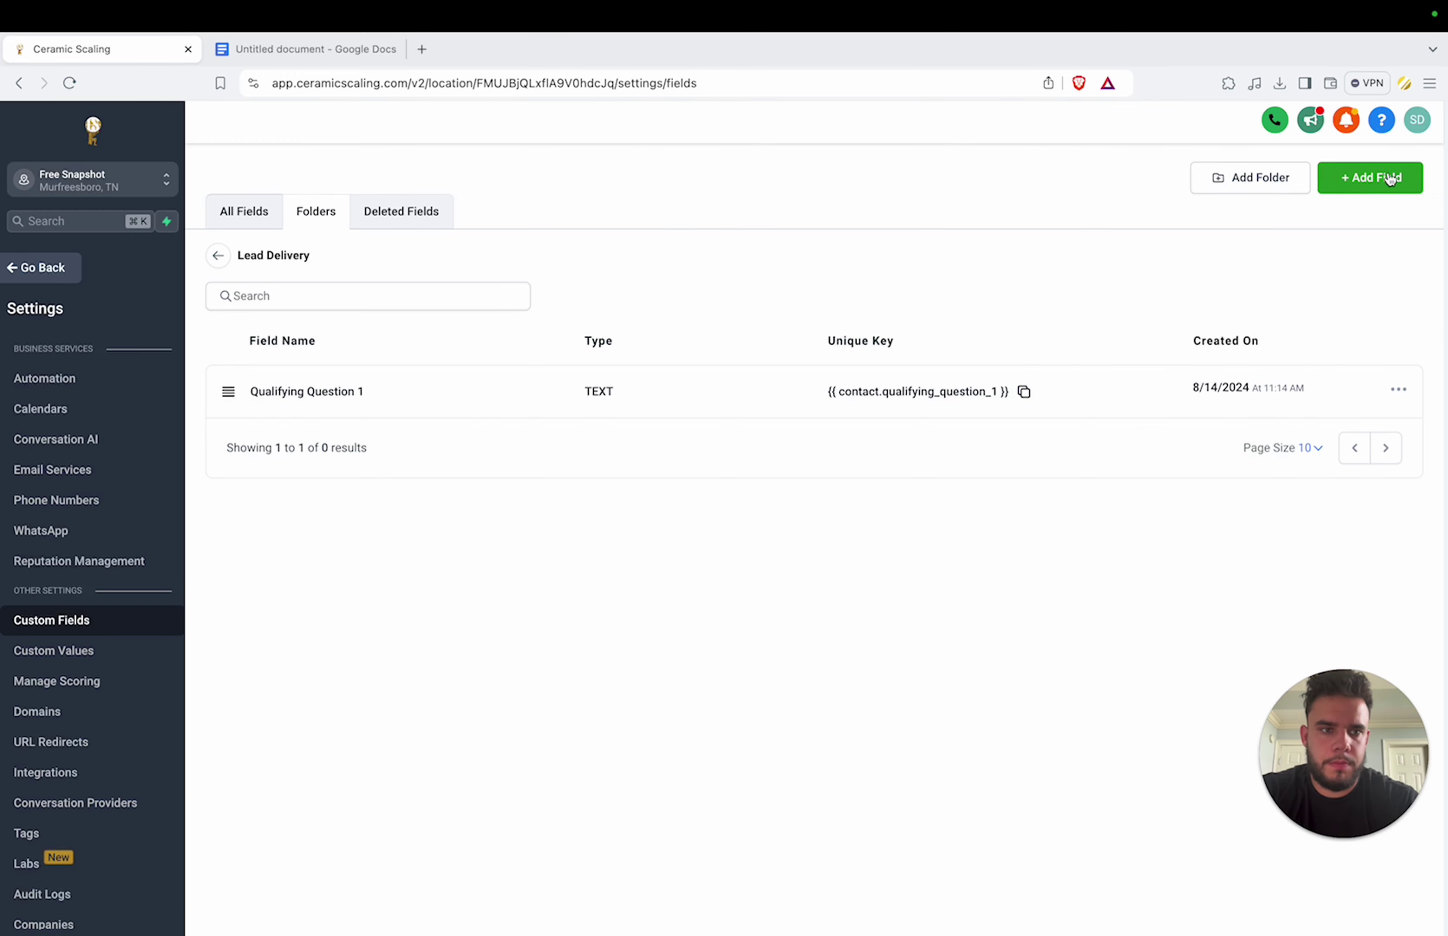
Step: Add a multi-line custom field named "Answer 1" to the Lead Delivery folder
{"action": "left_click", "coordinate": [1370, 178]}
{"action": "left_click", "coordinate": [509, 393]}
{"action": "left_click", "coordinate": [1103, 736]}
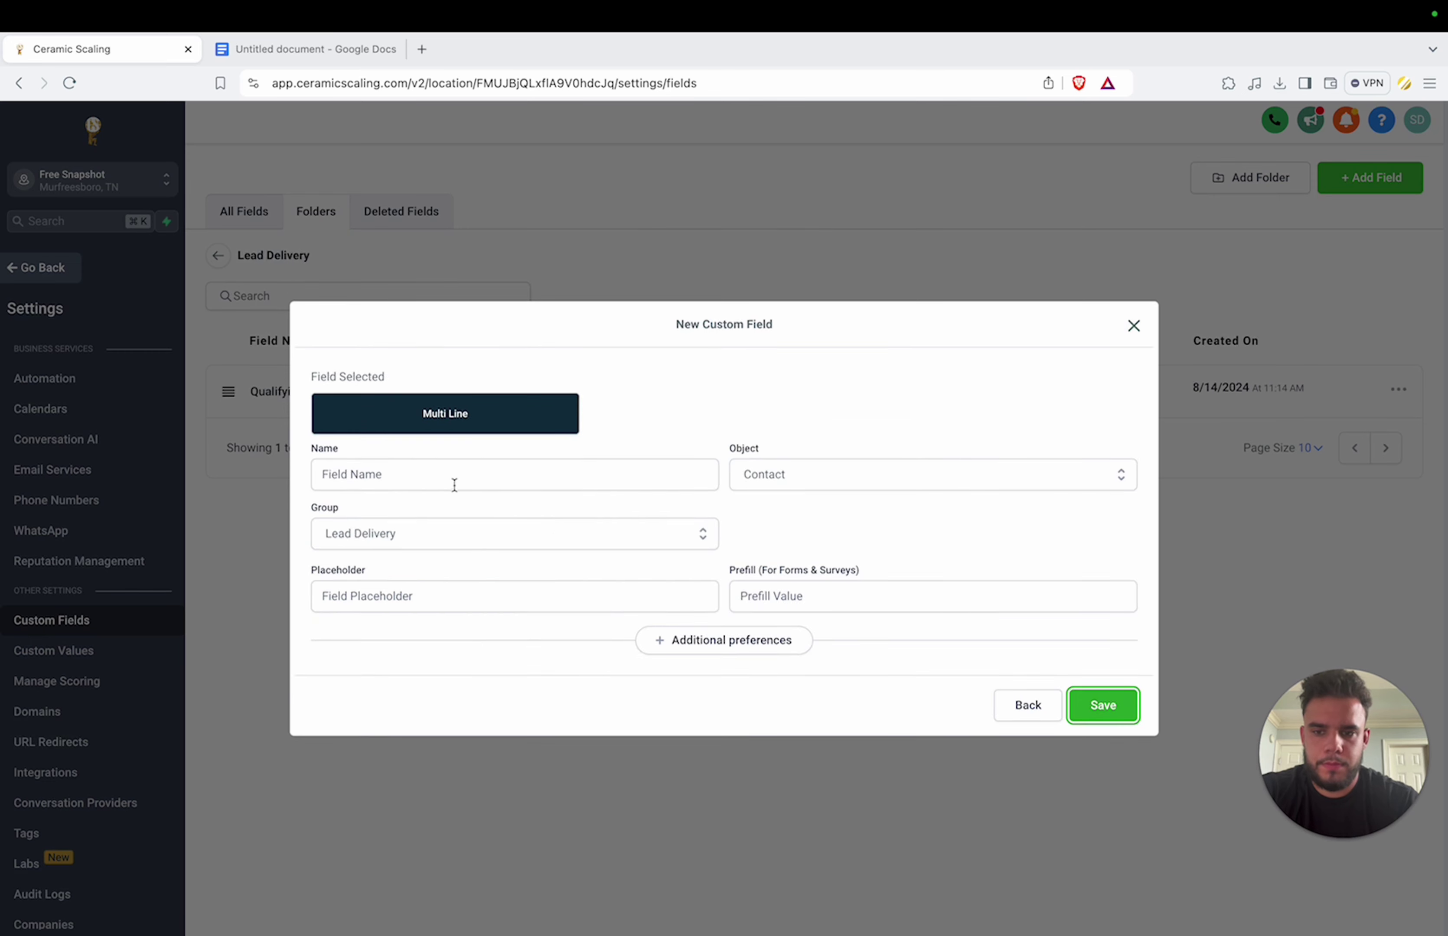
{"action": "left_click", "coordinate": [452, 476]}
{"action": "type", "text": "Answer 1"}
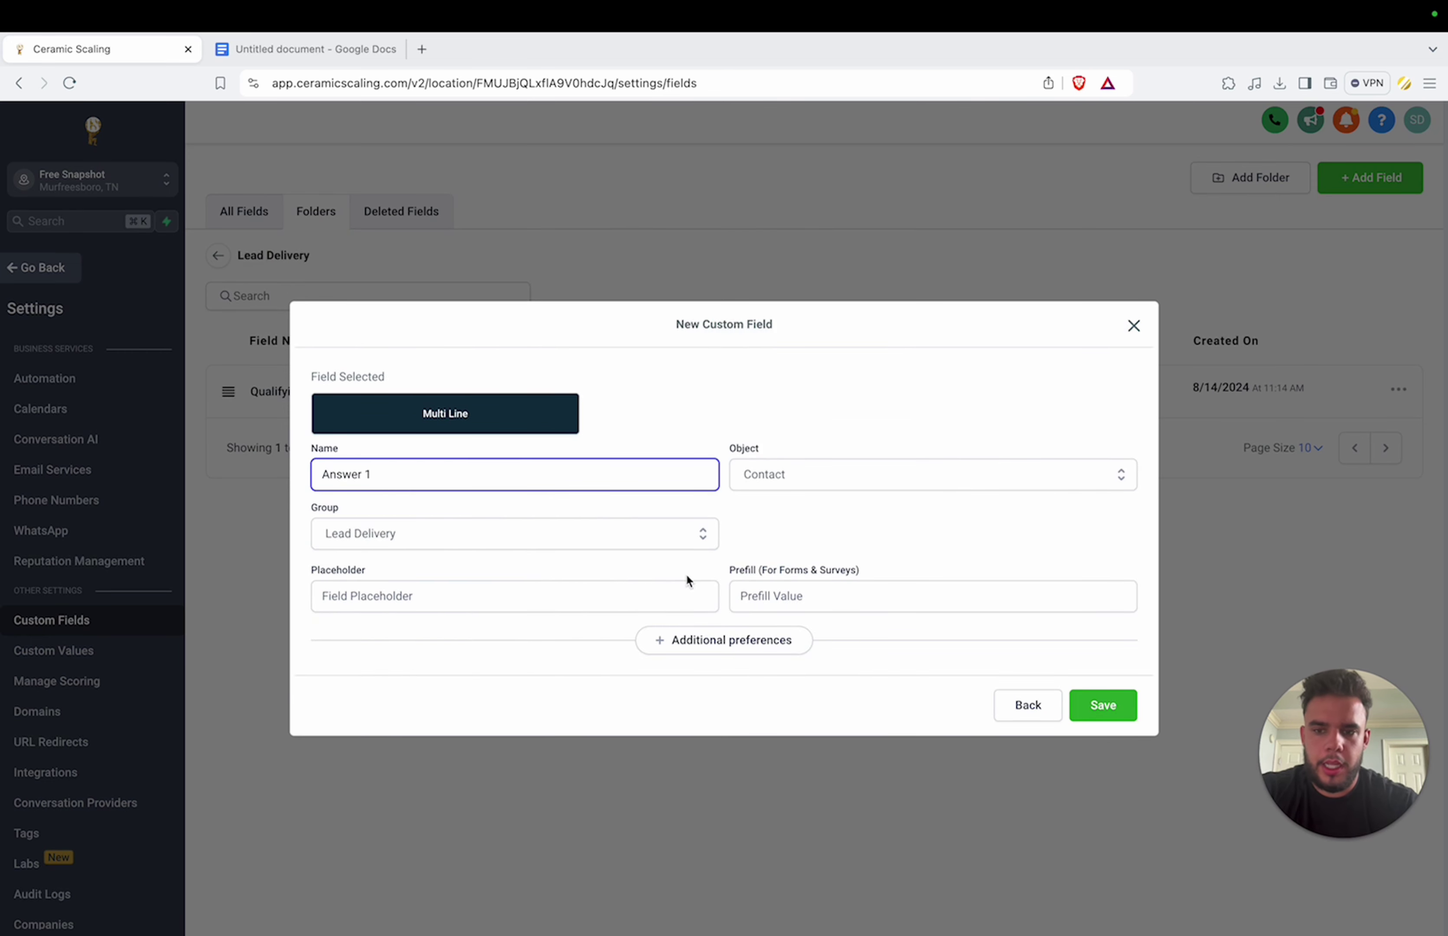
{"action": "left_click", "coordinate": [1104, 706]}
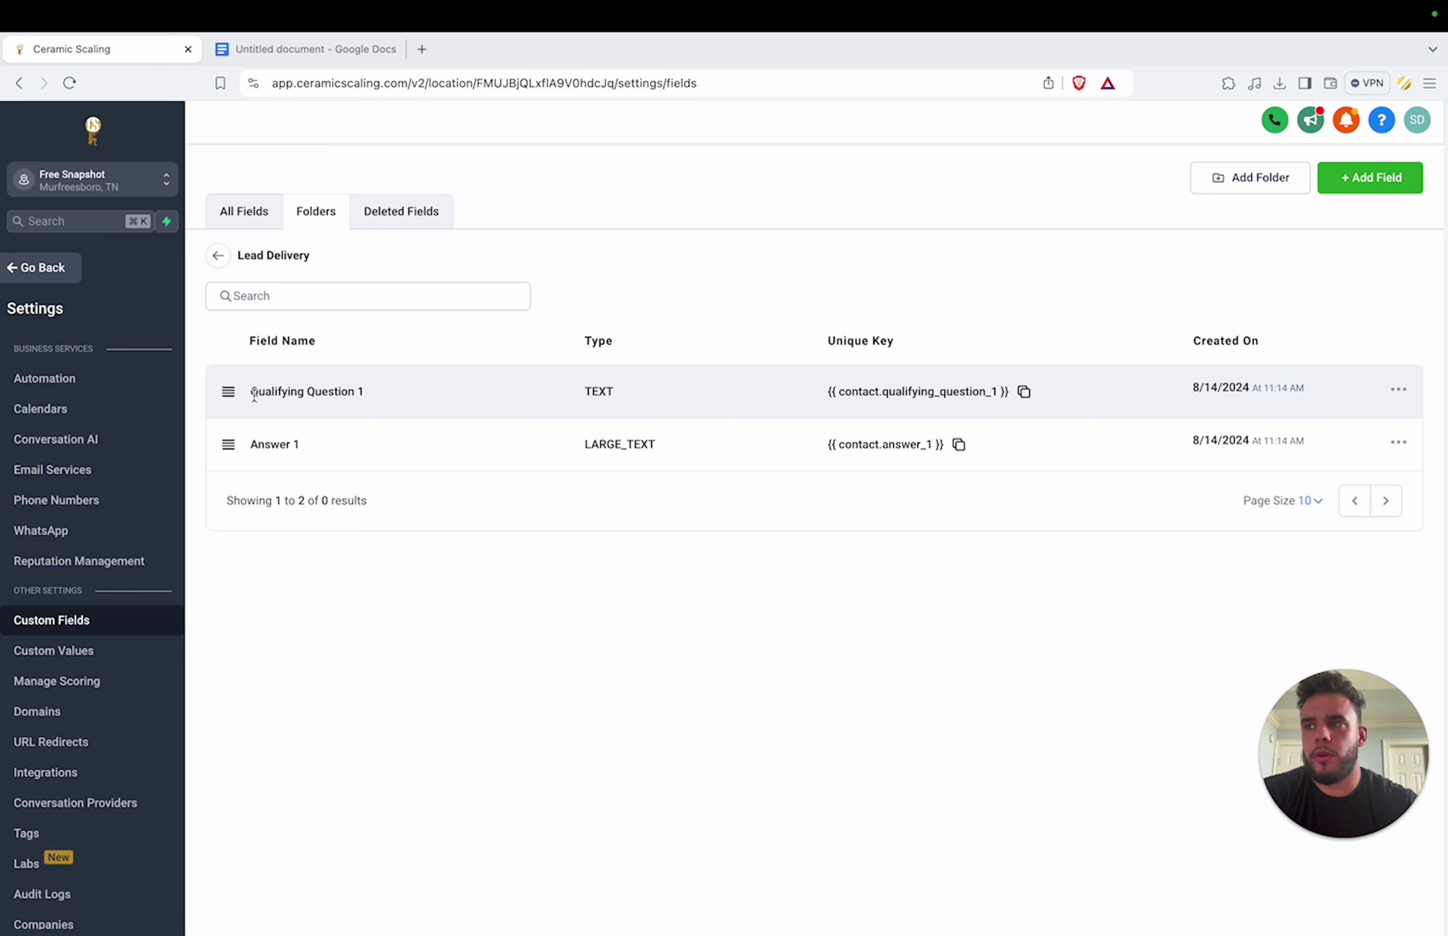
{"action": "left_click_drag", "start_coordinate": [252, 393], "coordinate": [416, 400]}
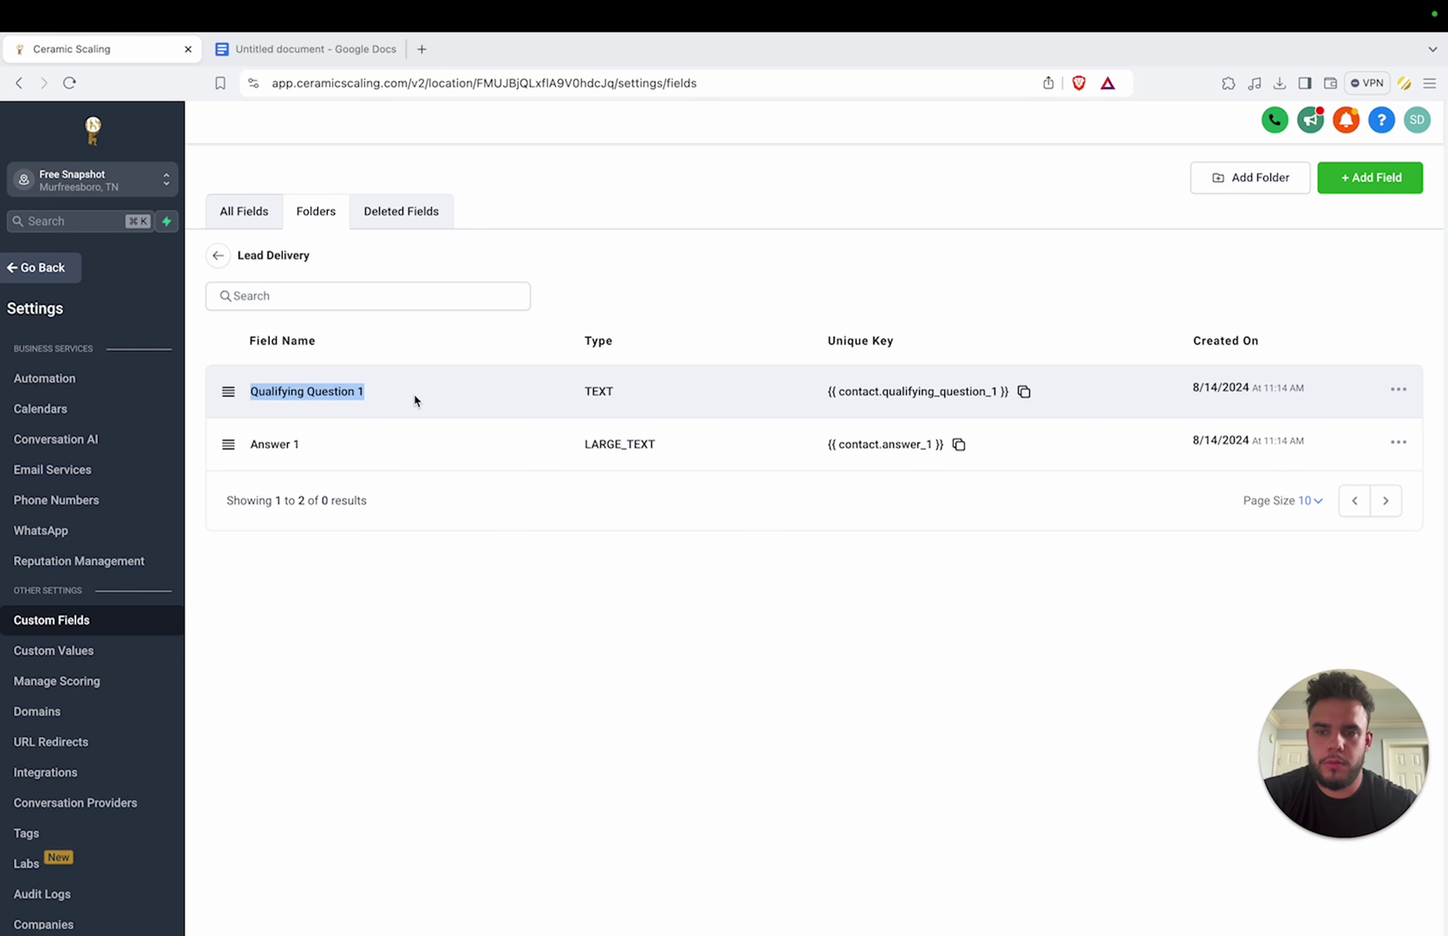
{"action": "left_click", "coordinate": [327, 394]}
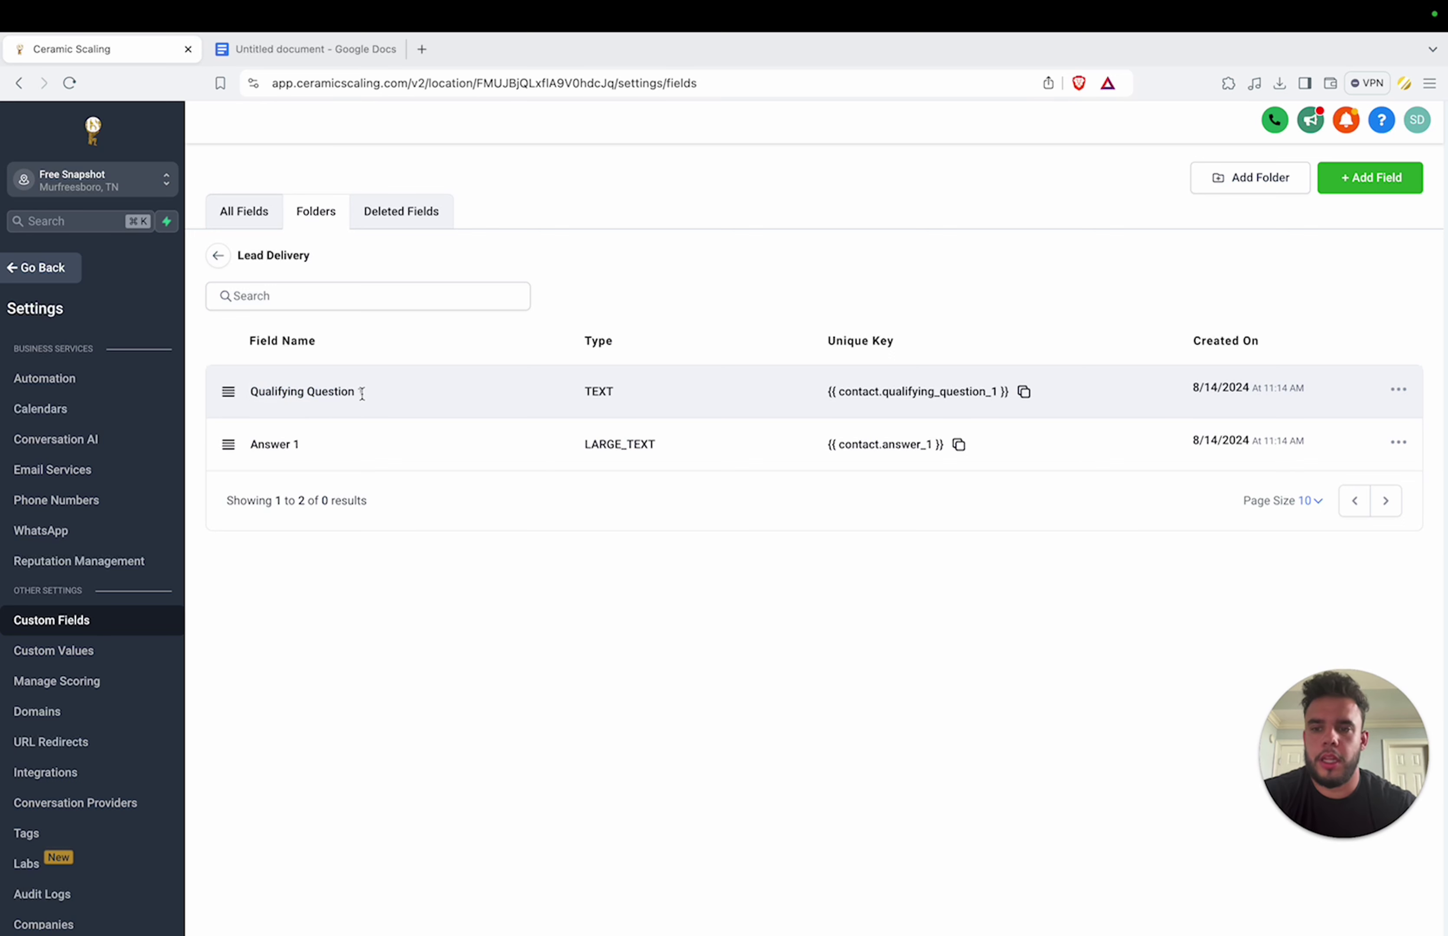
{"action": "left_click_drag", "start_coordinate": [364, 391], "coordinate": [251, 394]}
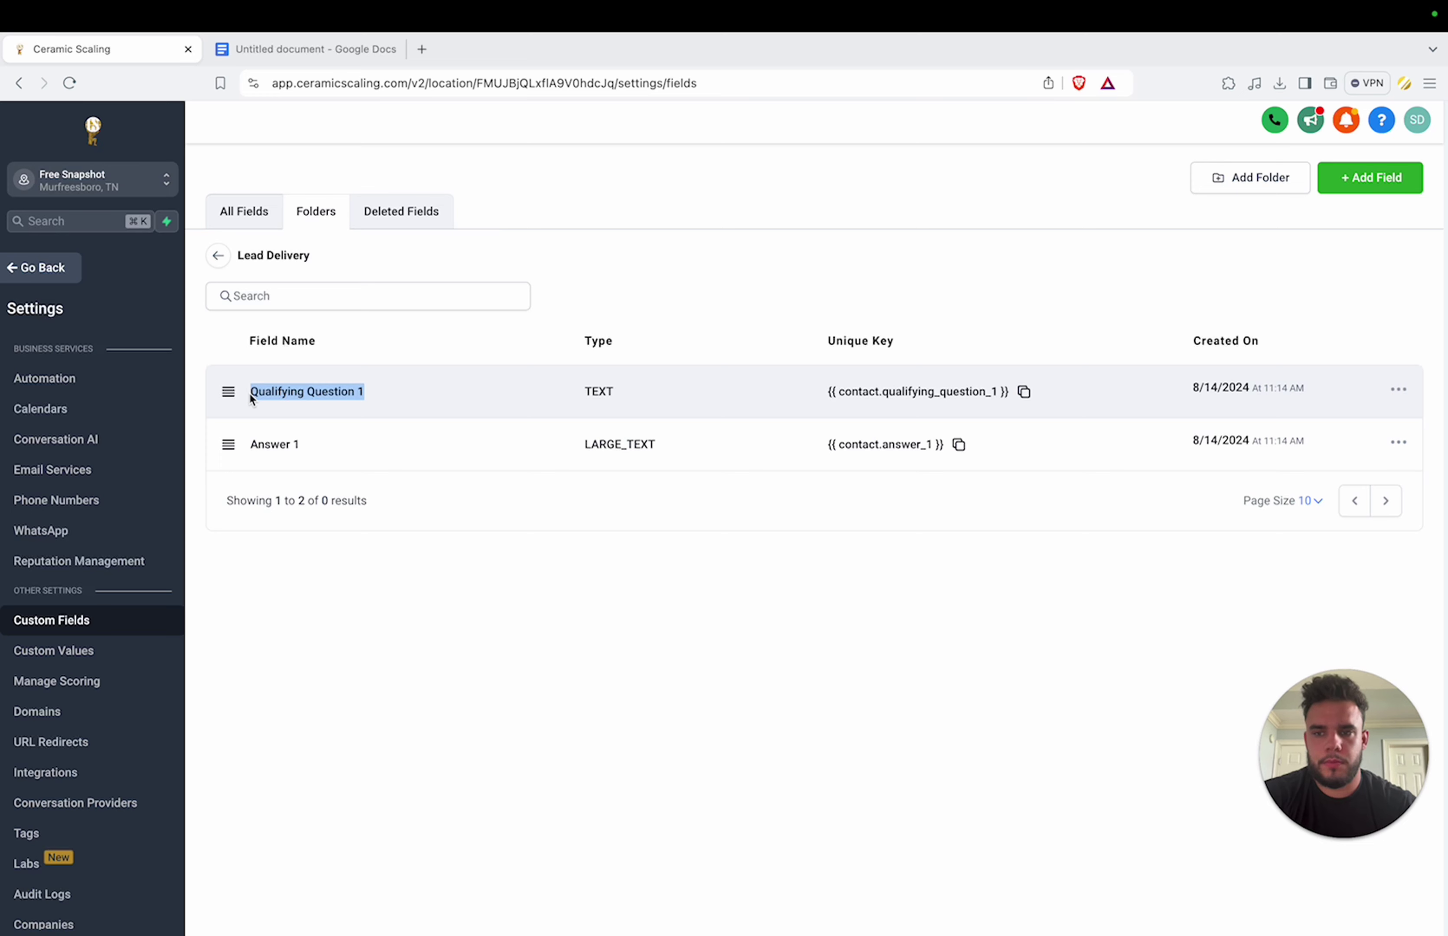
Step: Add a single-line custom field named "Qualifying Question 2" to the Lead Delivery folder
{"action": "left_click", "coordinate": [1370, 178]}
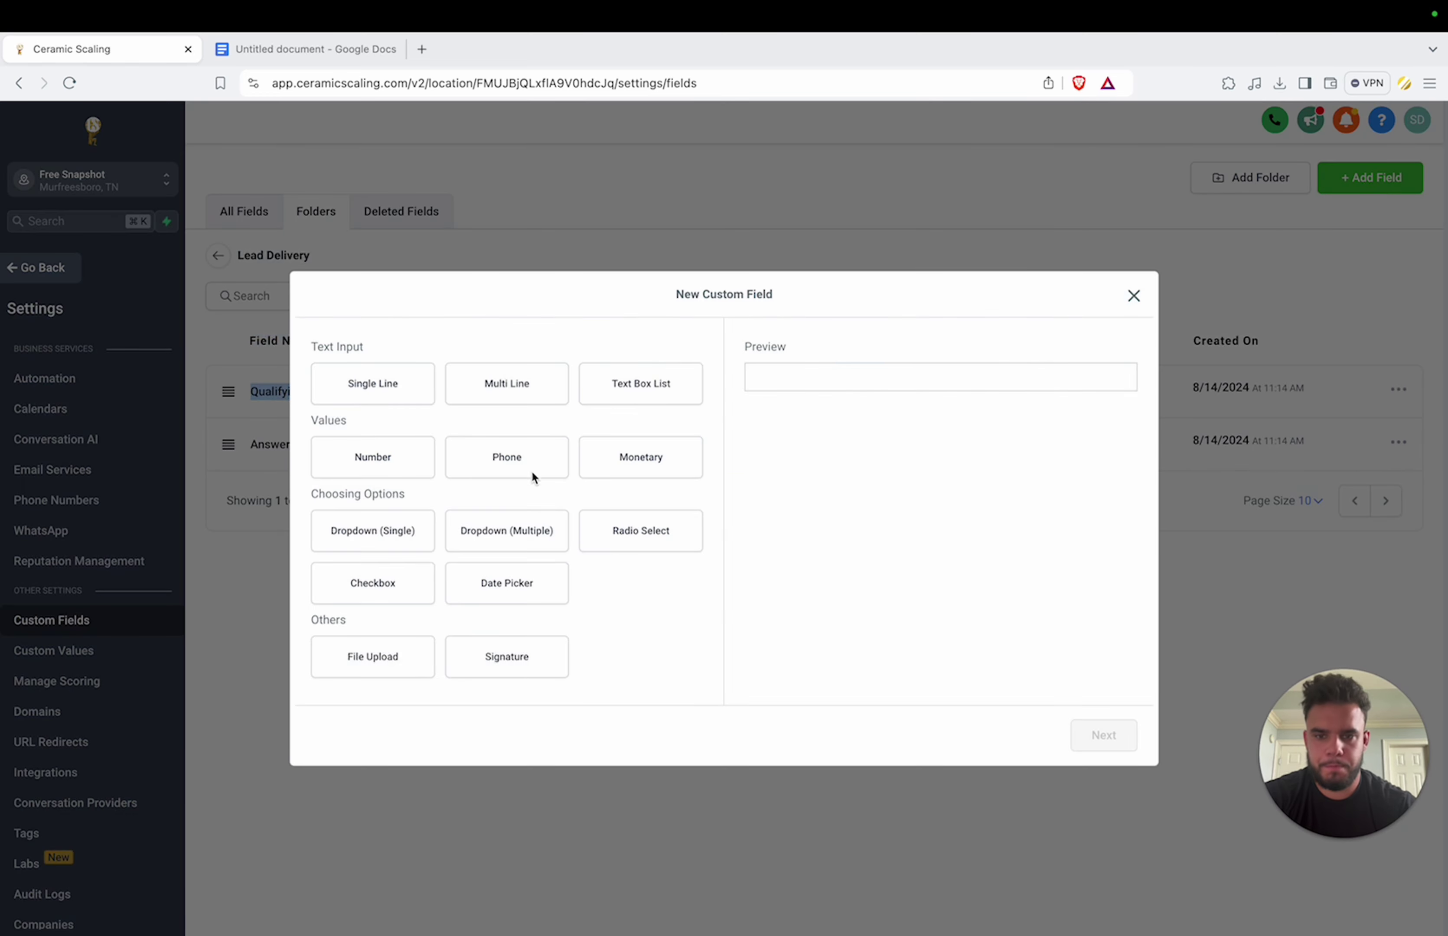
{"action": "left_click", "coordinate": [371, 396]}
{"action": "left_click", "coordinate": [1100, 740]}
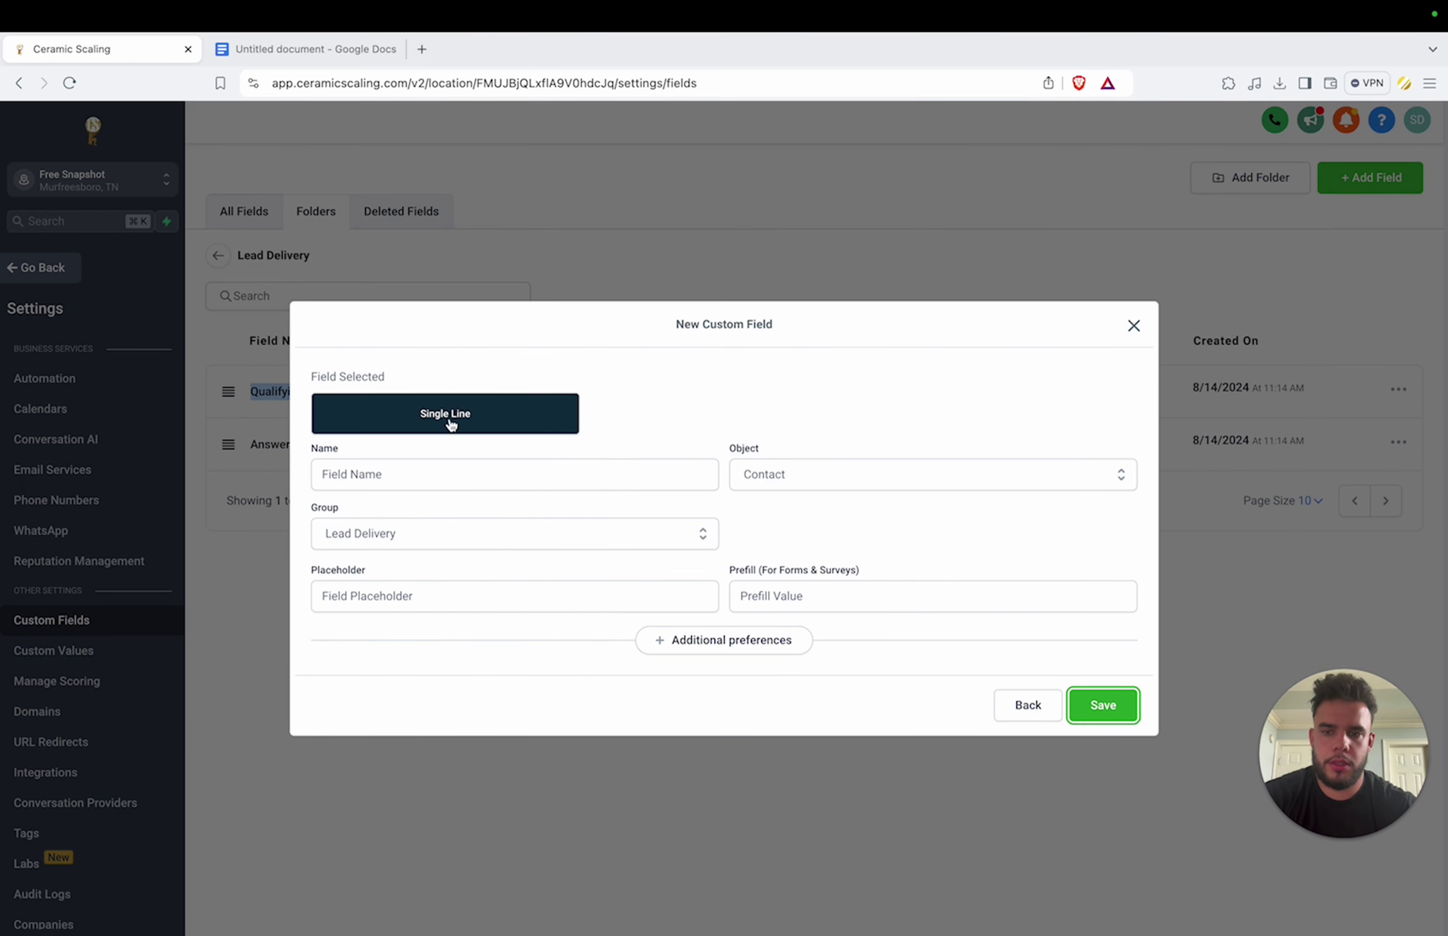
{"action": "left_click", "coordinate": [447, 474]}
{"action": "type", "text": "Qualif"}
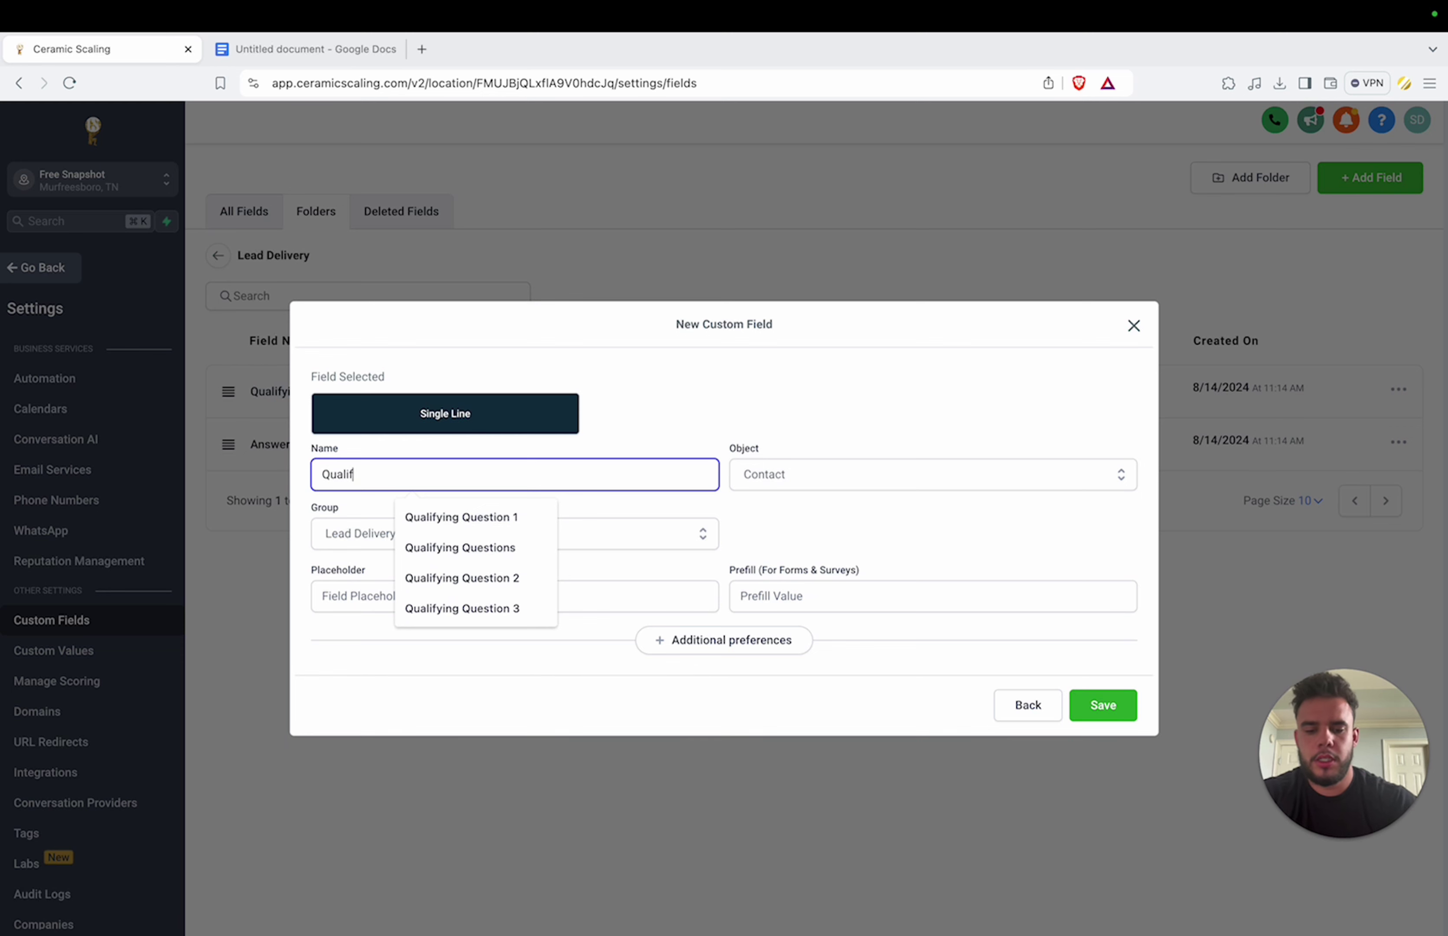
{"action": "type", "text": "ying Question"}
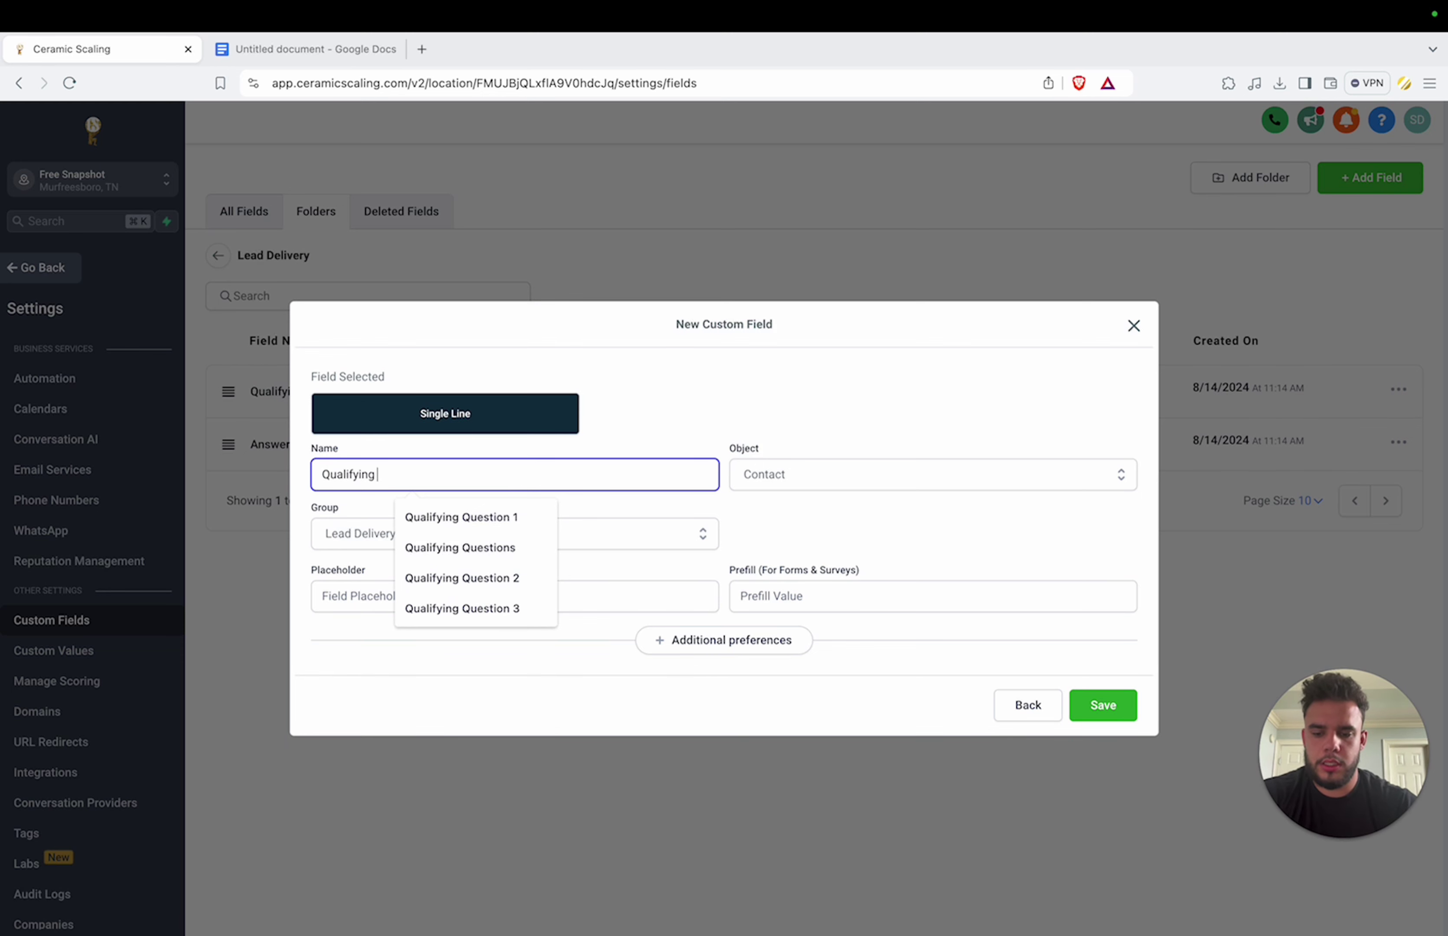
{"action": "type", "text": " 3"}
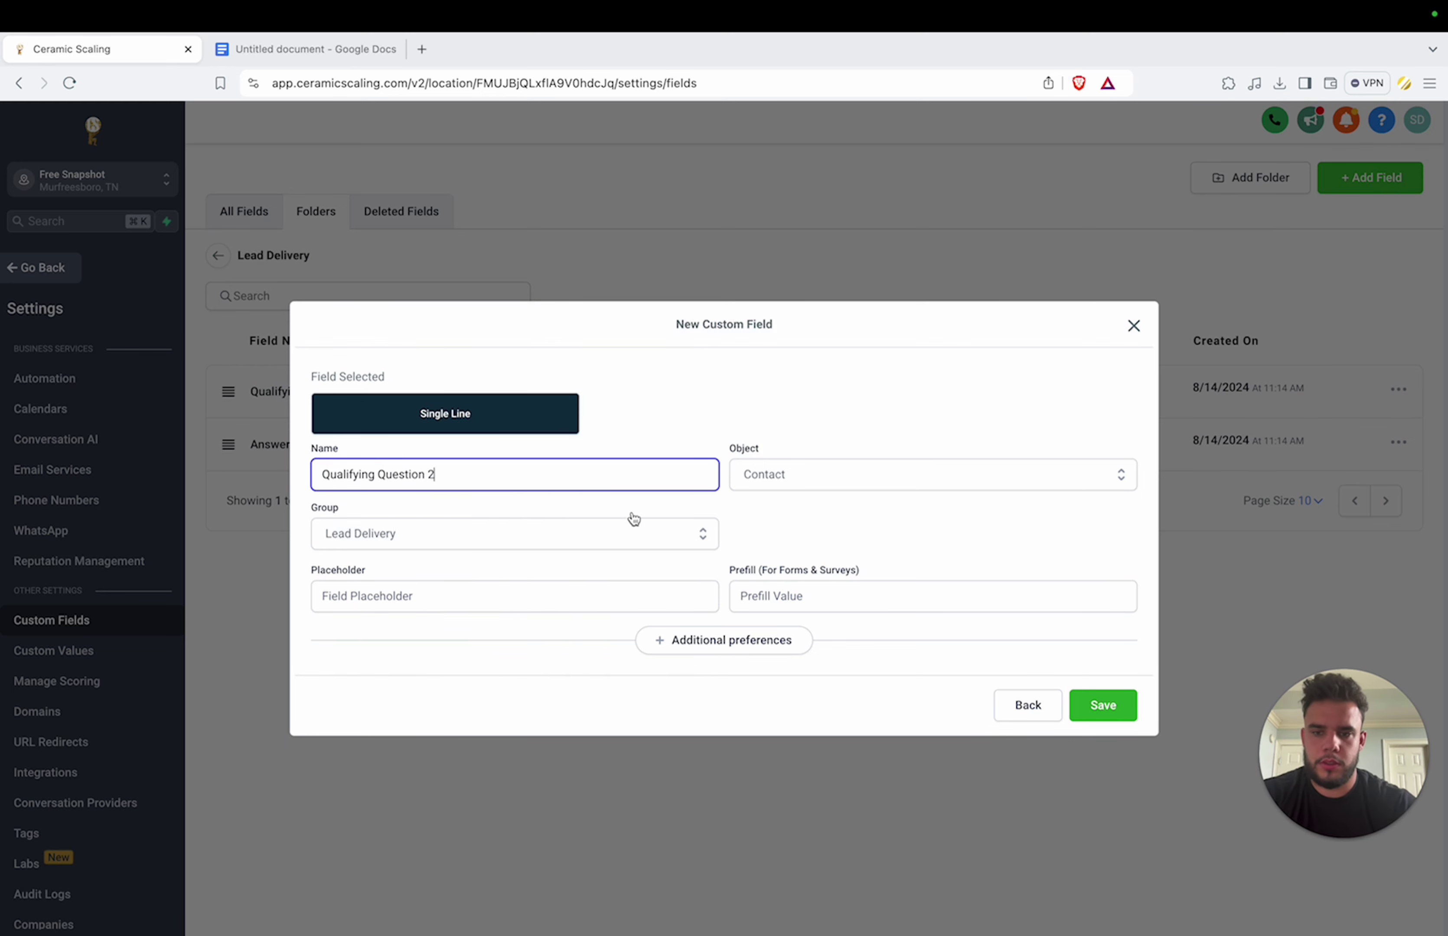
{"action": "left_click", "coordinate": [1103, 706]}
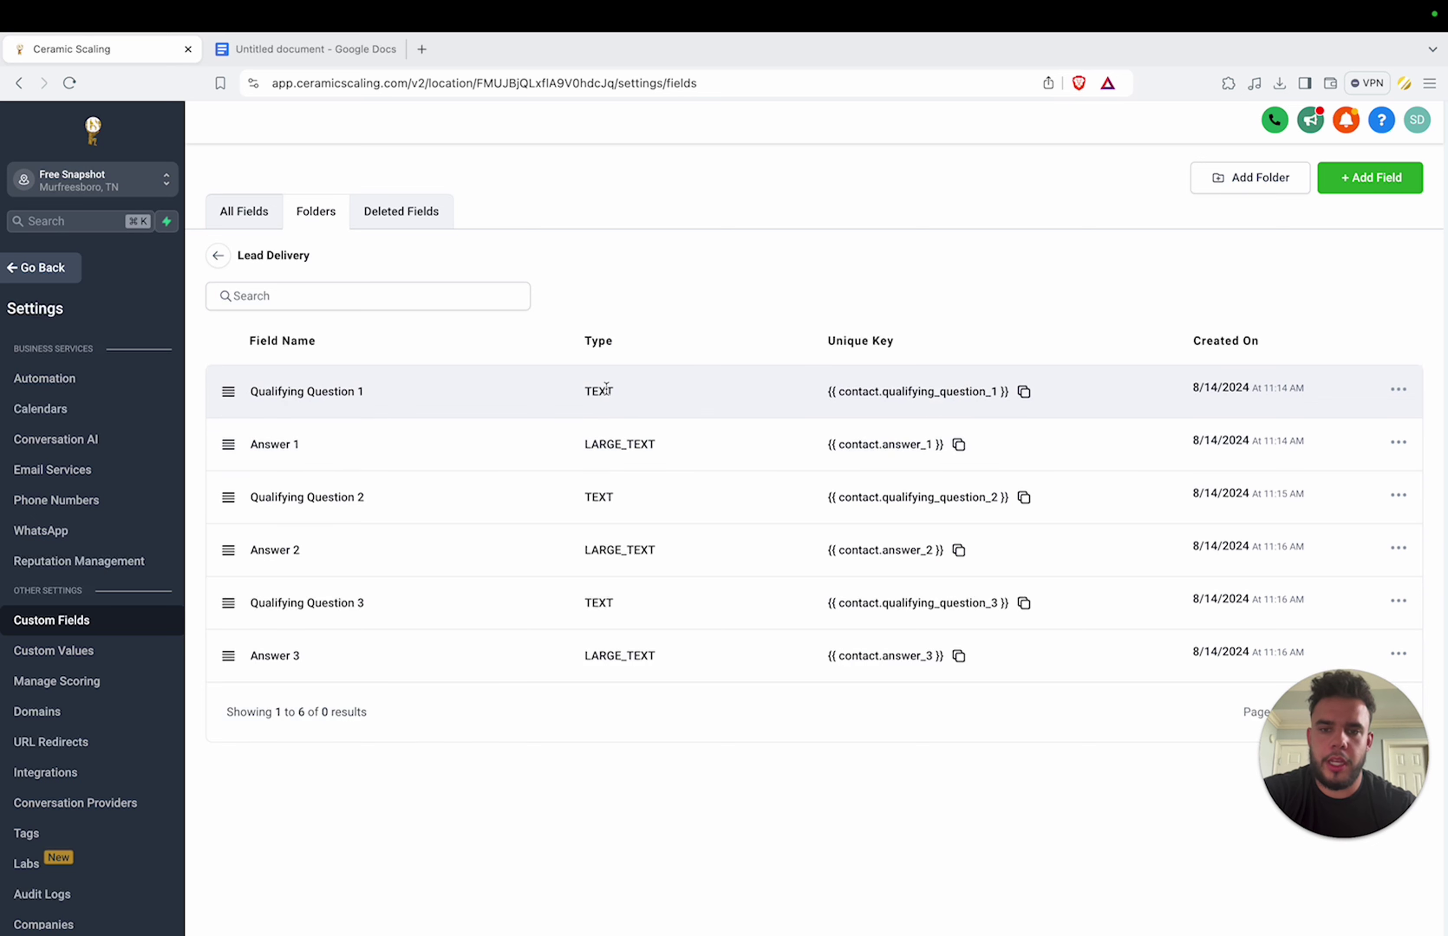
{"action": "left_click_drag", "start_coordinate": [585, 444], "coordinate": [683, 444]}
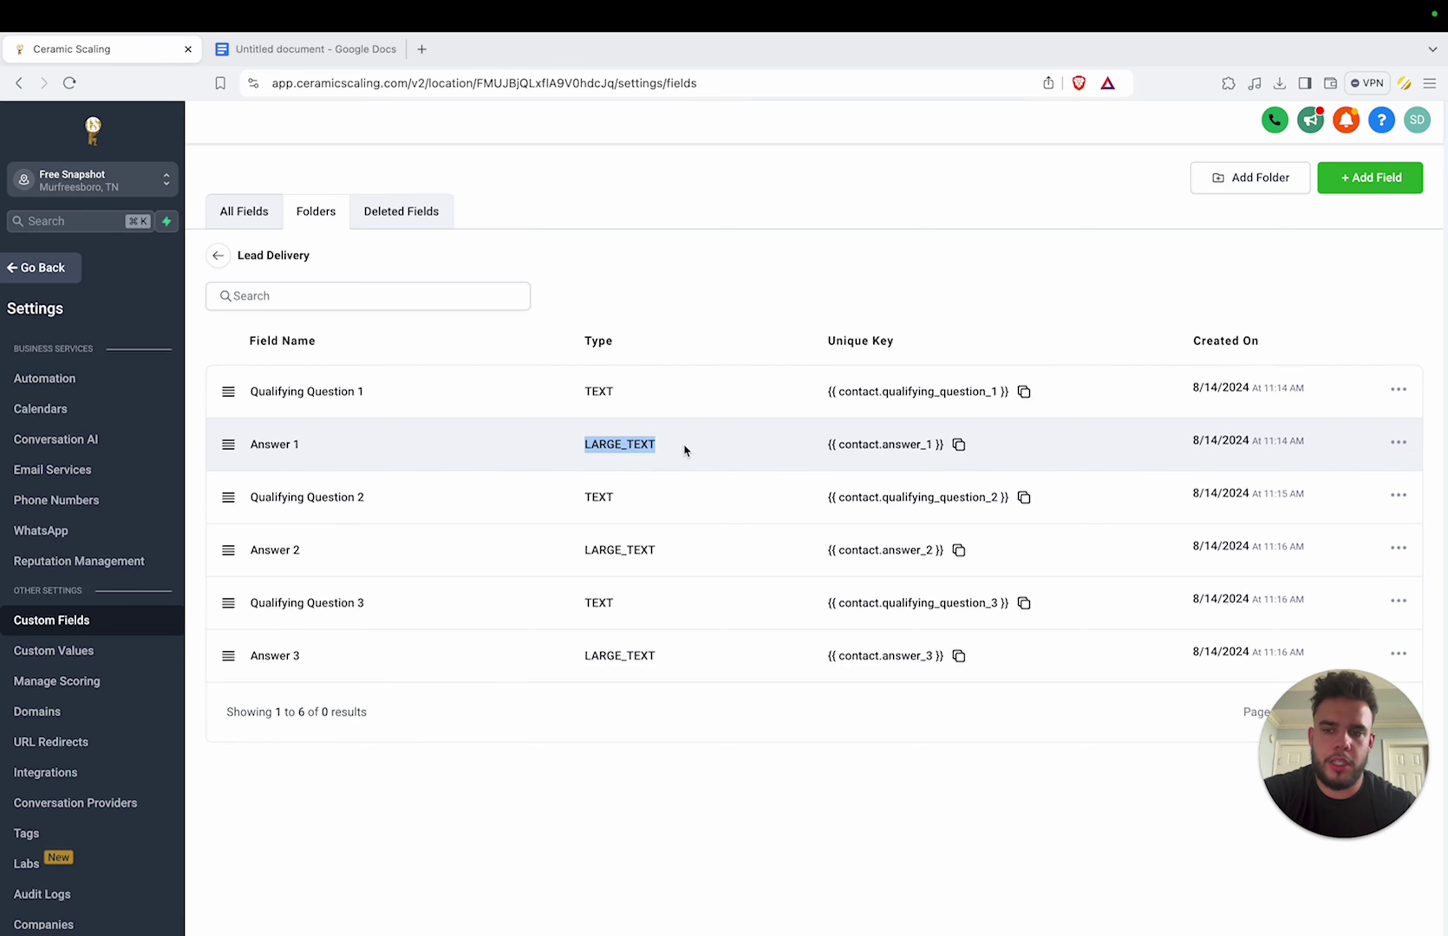
{"action": "left_click_drag", "start_coordinate": [585, 390], "coordinate": [623, 390]}
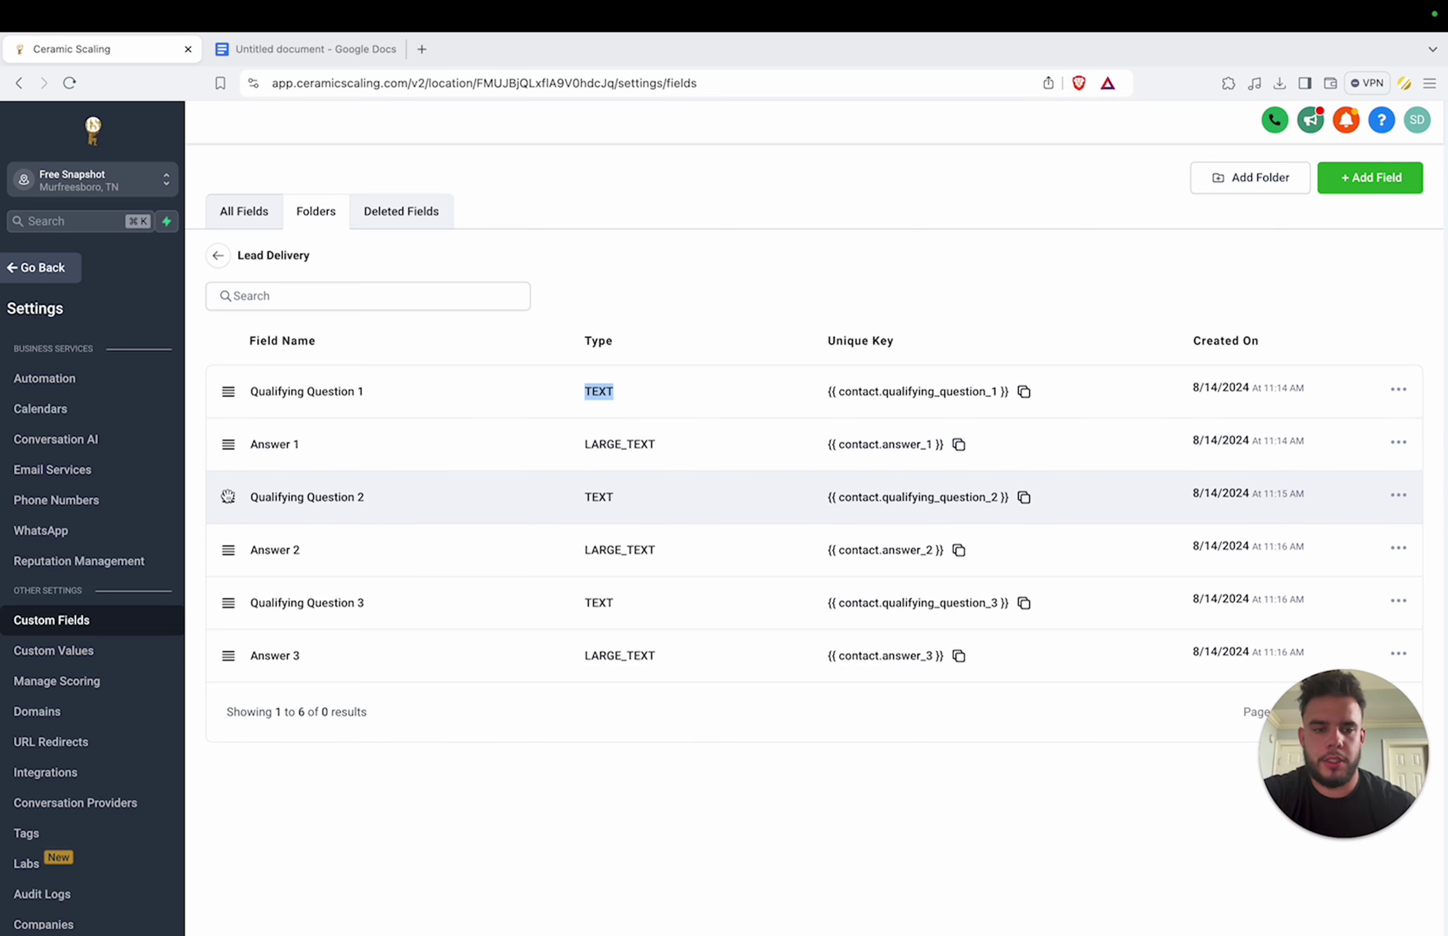
{"action": "mouse_move", "coordinate": [228, 496]}
{"action": "left_mouse_down"}
{"action": "mouse_move", "coordinate": [228, 444]}
{"action": "mouse_move", "coordinate": [229, 498]}
{"action": "left_mouse_up"}
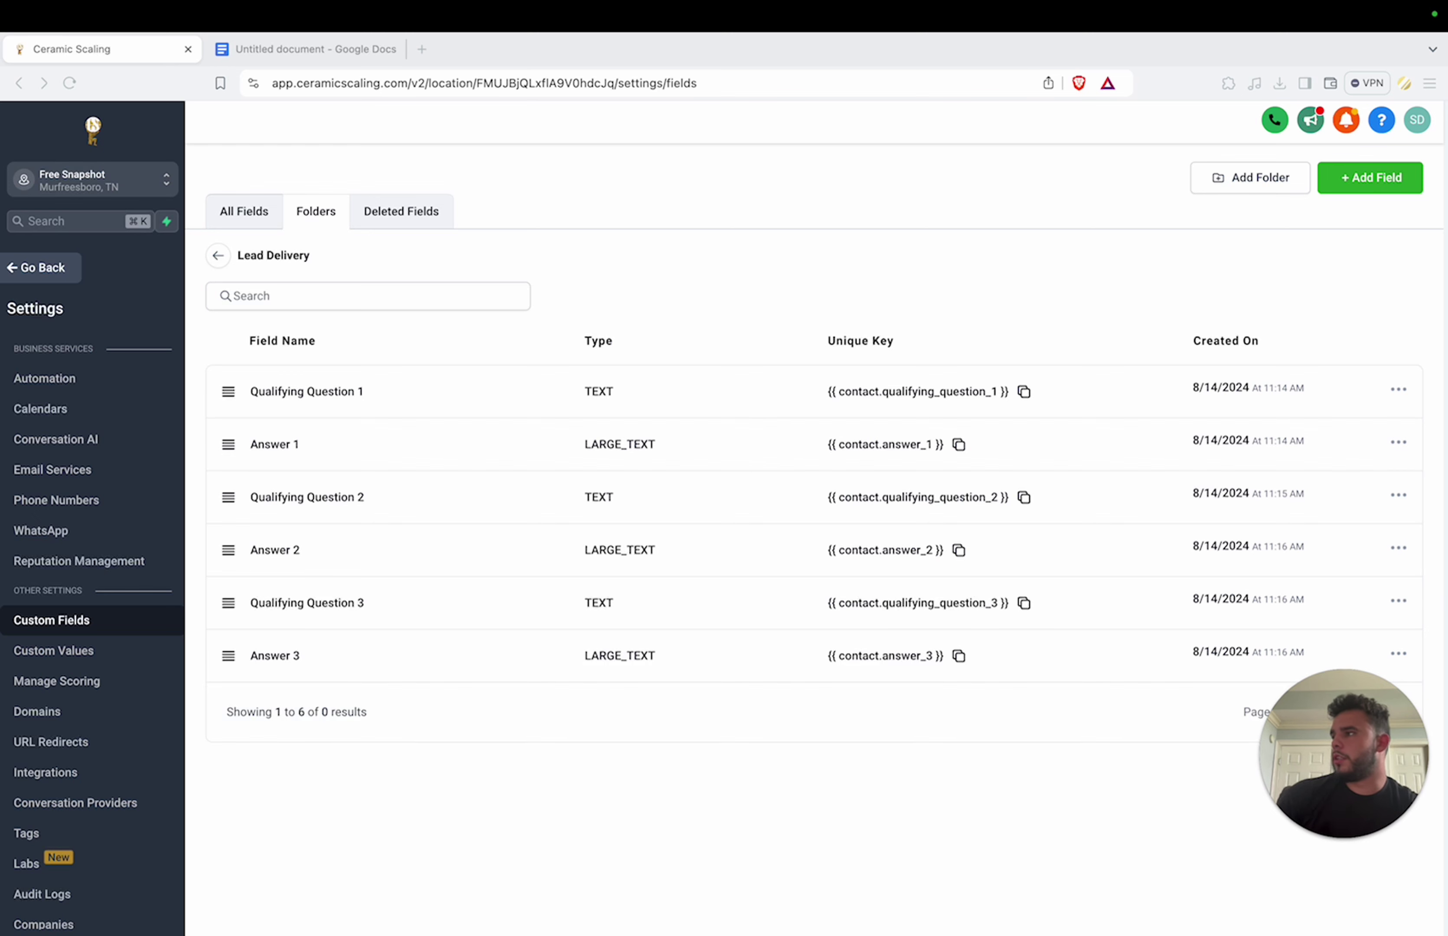
Step: Add a single-line custom field named "Offer" to the Lead Delivery folder
{"action": "left_click", "coordinate": [373, 384]}
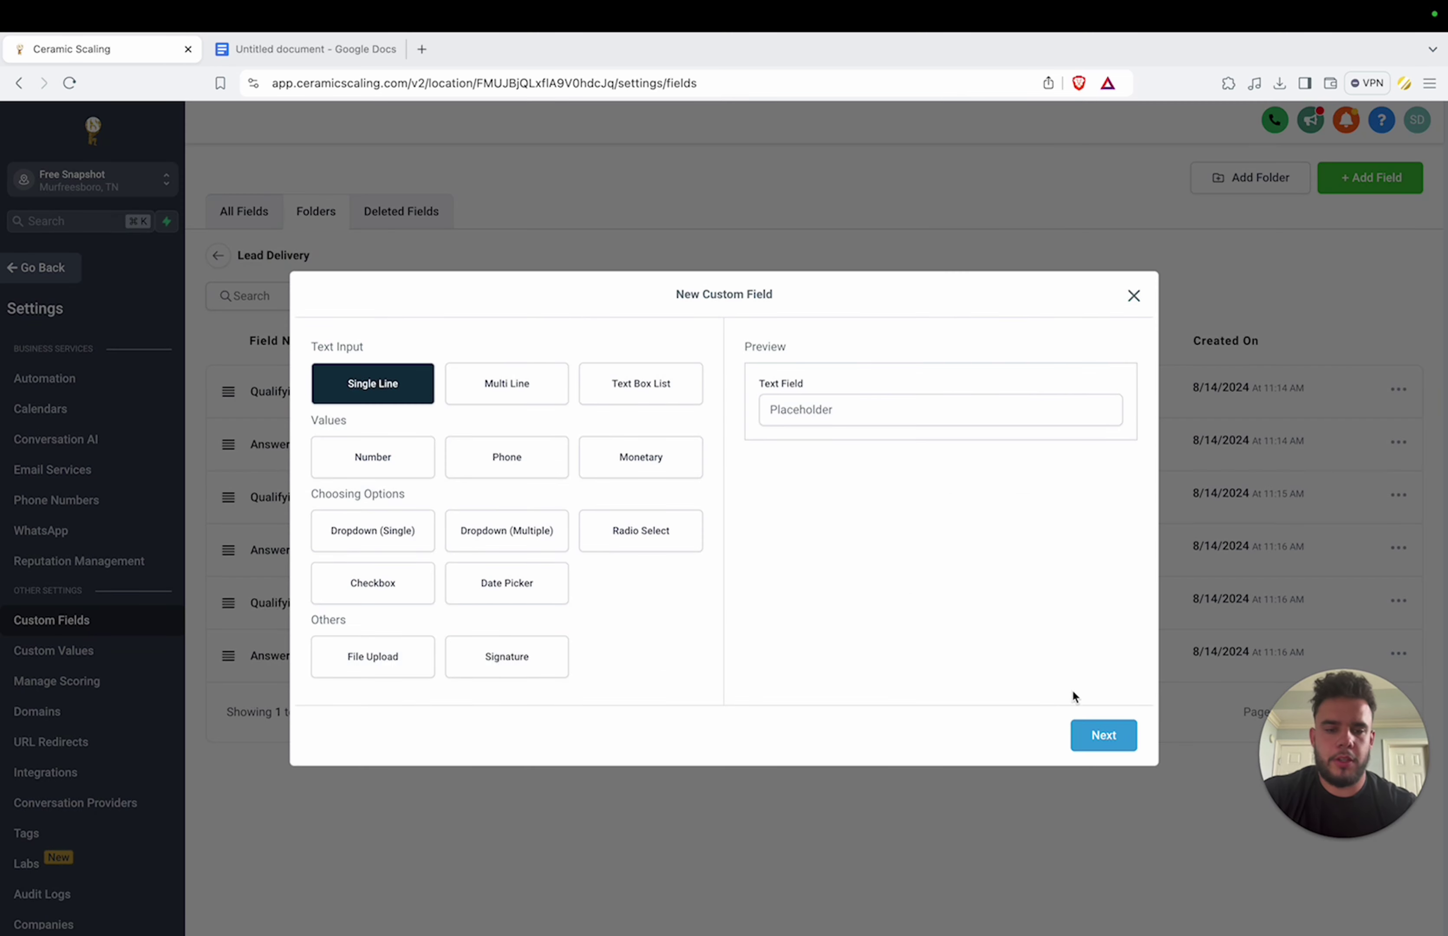
{"action": "left_click", "coordinate": [1089, 727]}
{"action": "left_click", "coordinate": [493, 469]}
{"action": "type", "text": "Offer"}
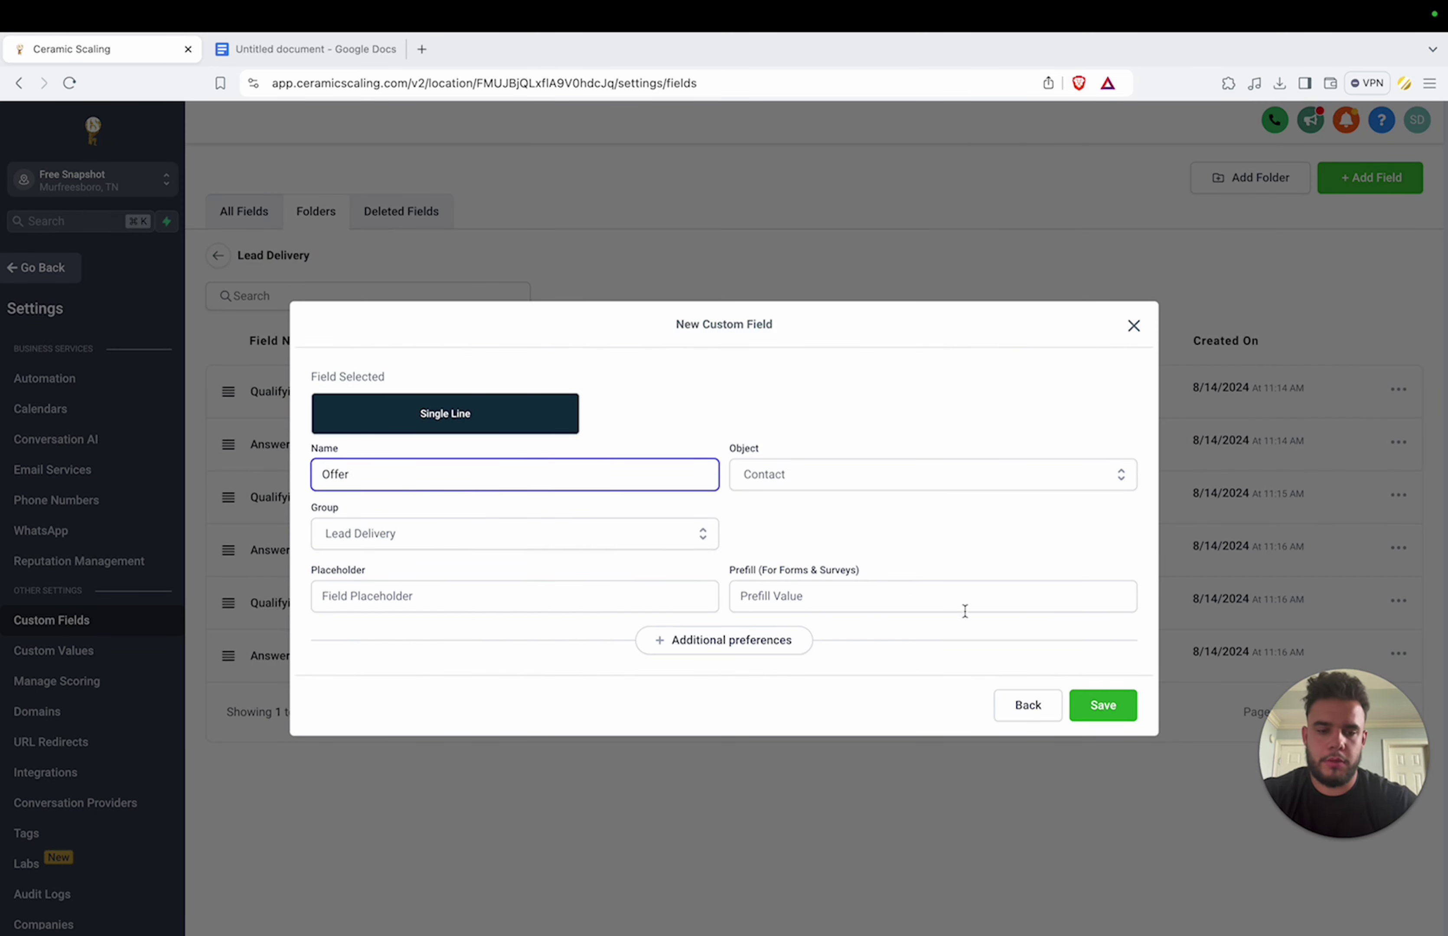
{"action": "left_click", "coordinate": [1102, 705]}
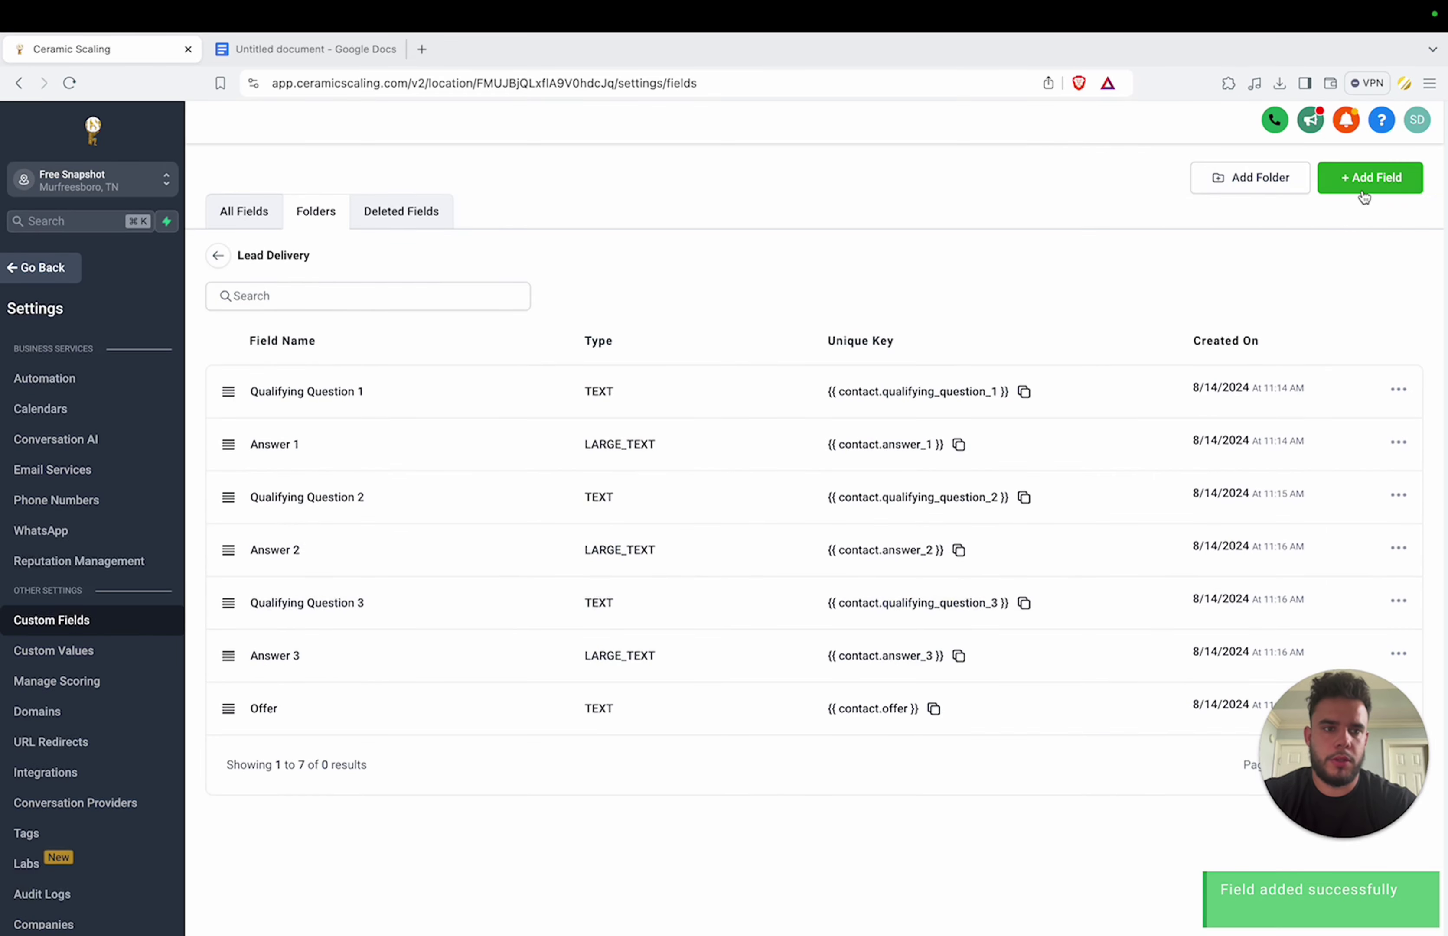
Step: Add a single-line custom field named "Niche" to the Lead Delivery folder
{"action": "left_click", "coordinate": [1363, 190]}
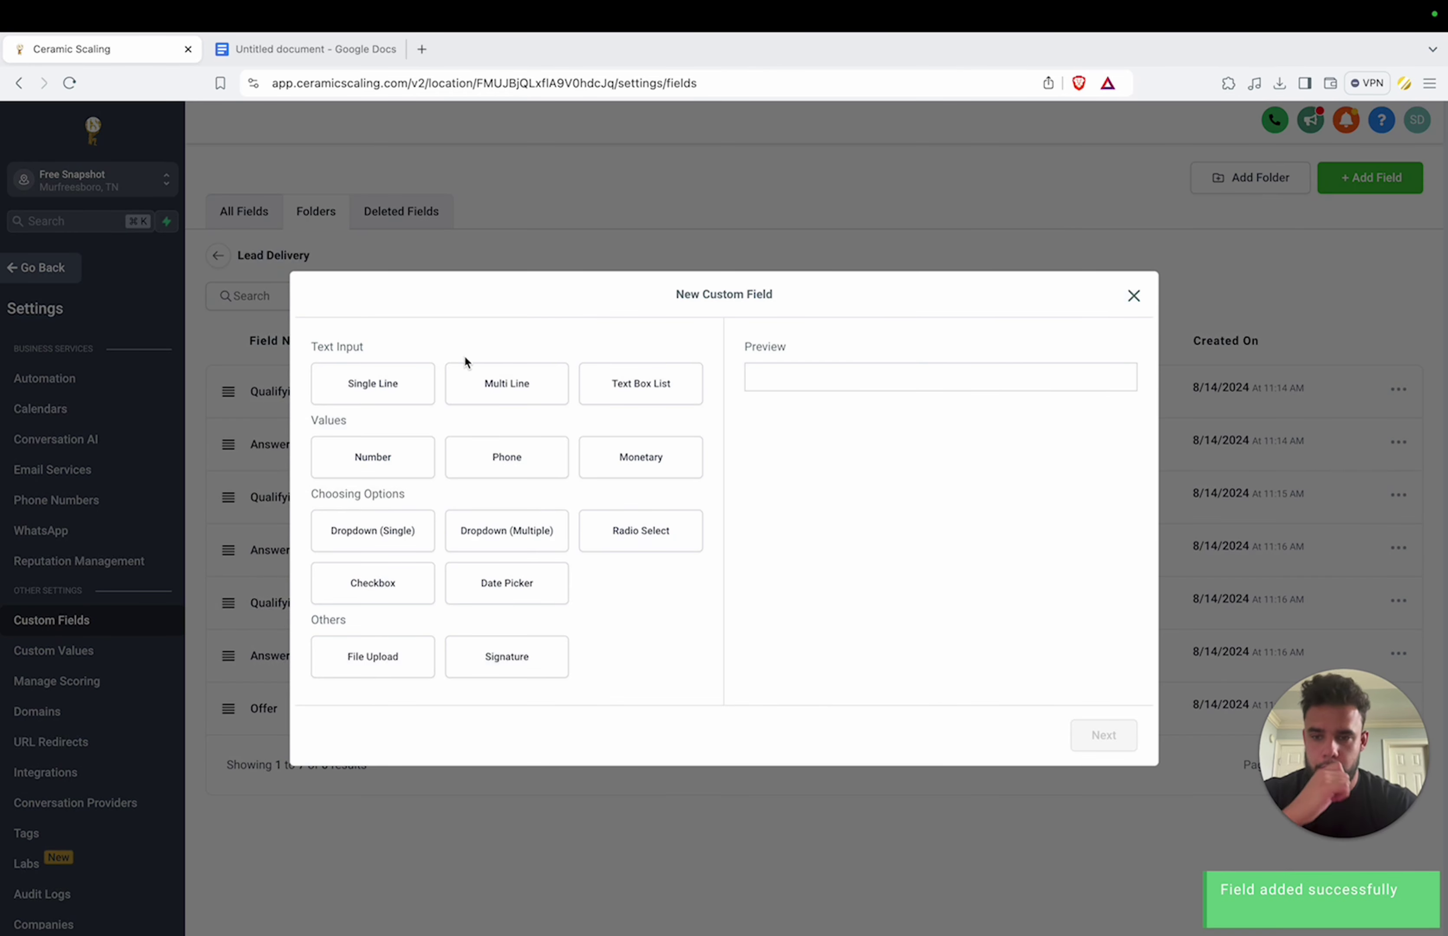
{"action": "left_click", "coordinate": [401, 392]}
{"action": "left_click", "coordinate": [1104, 736]}
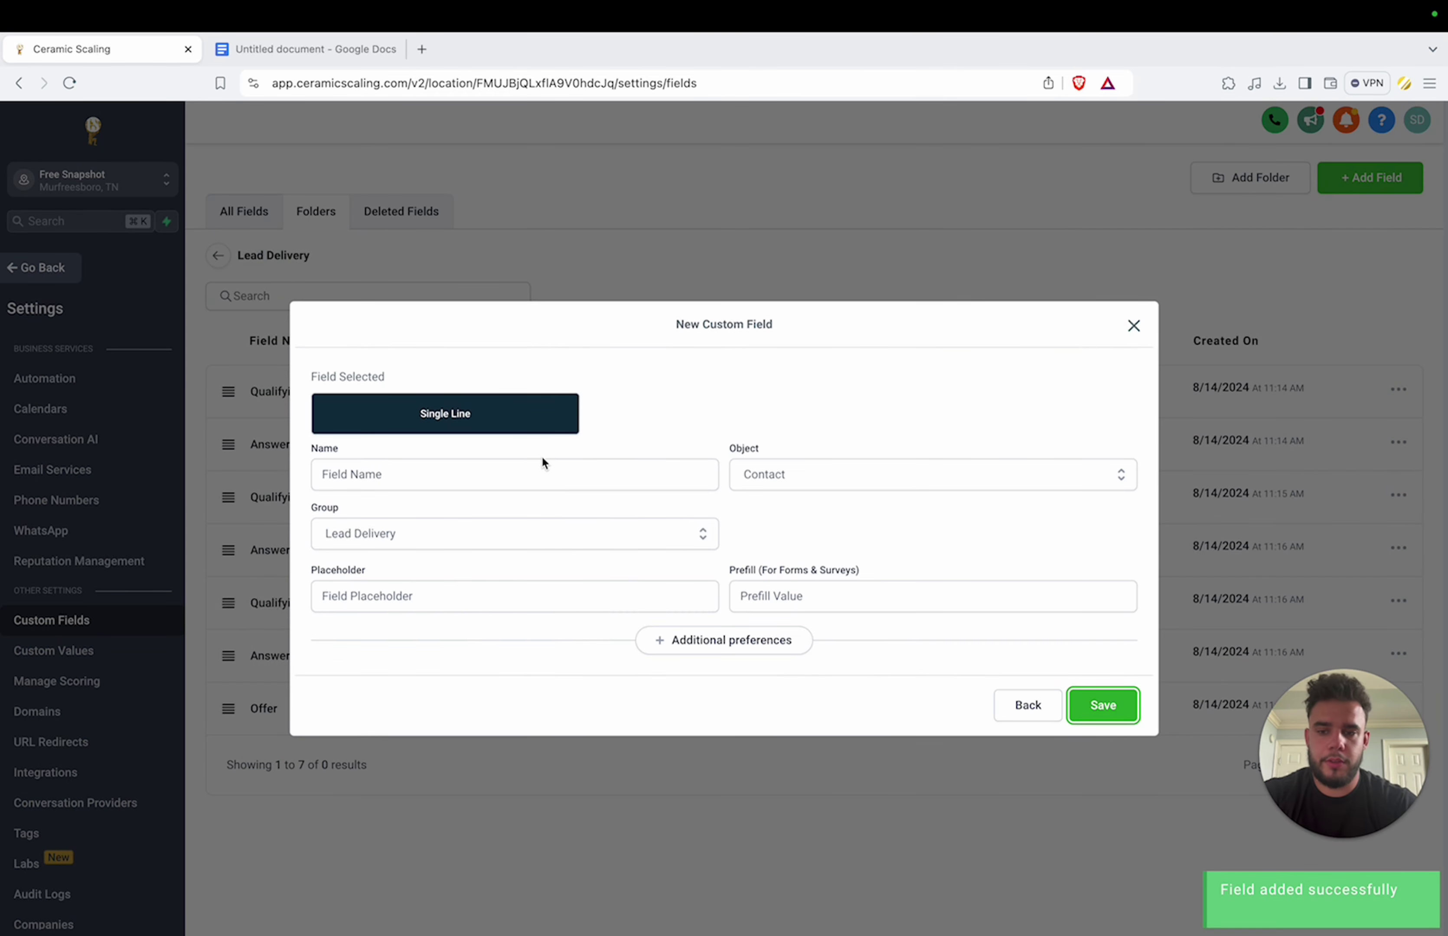
{"action": "left_click", "coordinate": [533, 471]}
{"action": "type", "text": "Niche"}
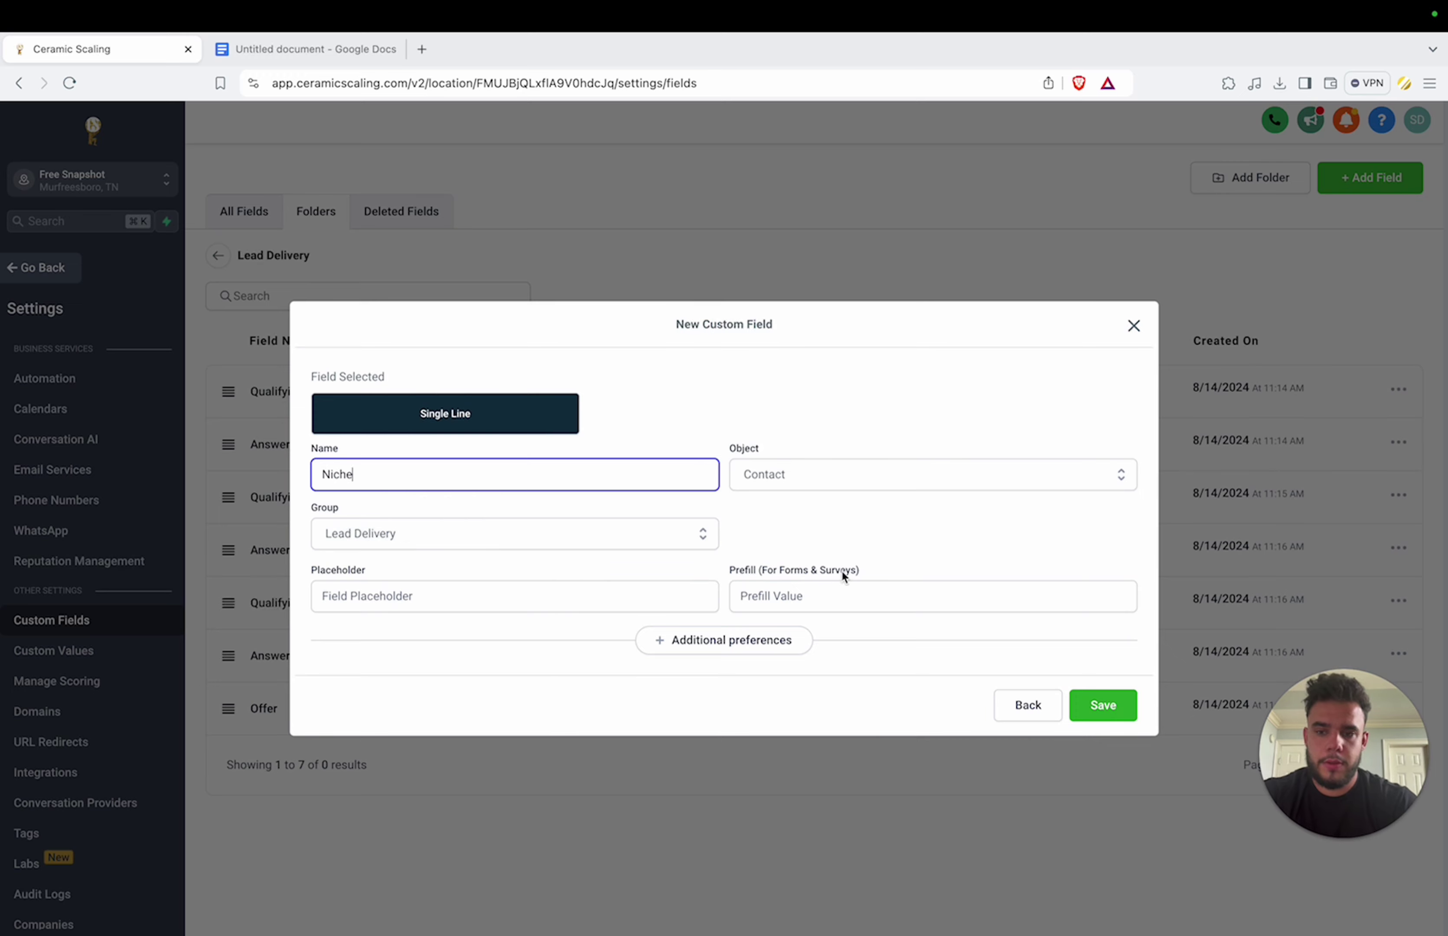
{"action": "left_click", "coordinate": [1089, 709]}
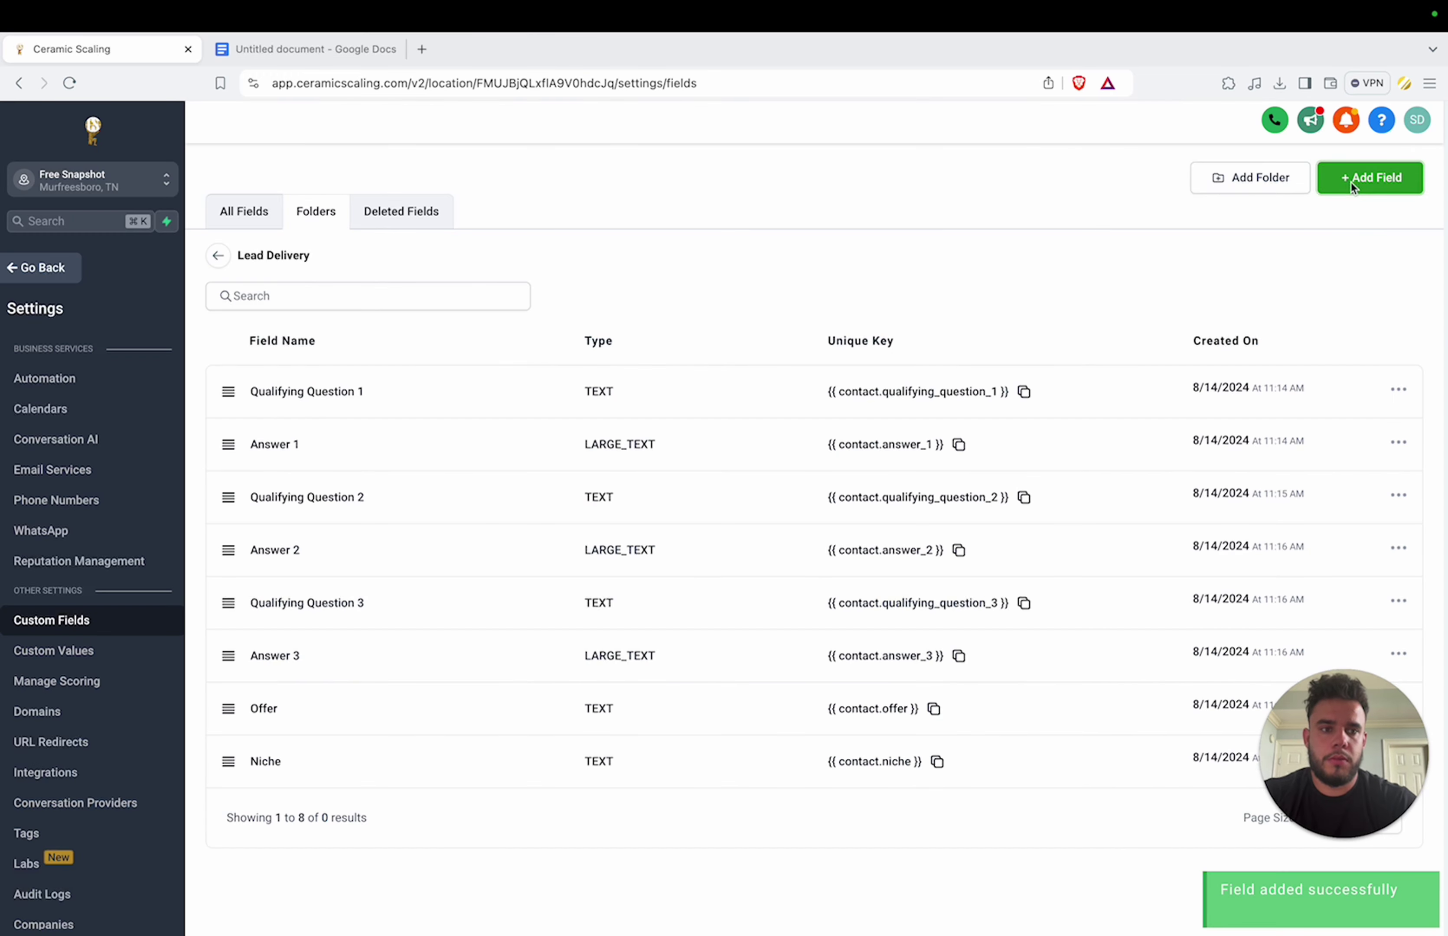
Step: Add a single-line custom field named "Business Name" to the Lead Delivery folder
{"action": "left_click", "coordinate": [1369, 178]}
{"action": "left_click", "coordinate": [395, 384]}
{"action": "left_click", "coordinate": [1103, 736]}
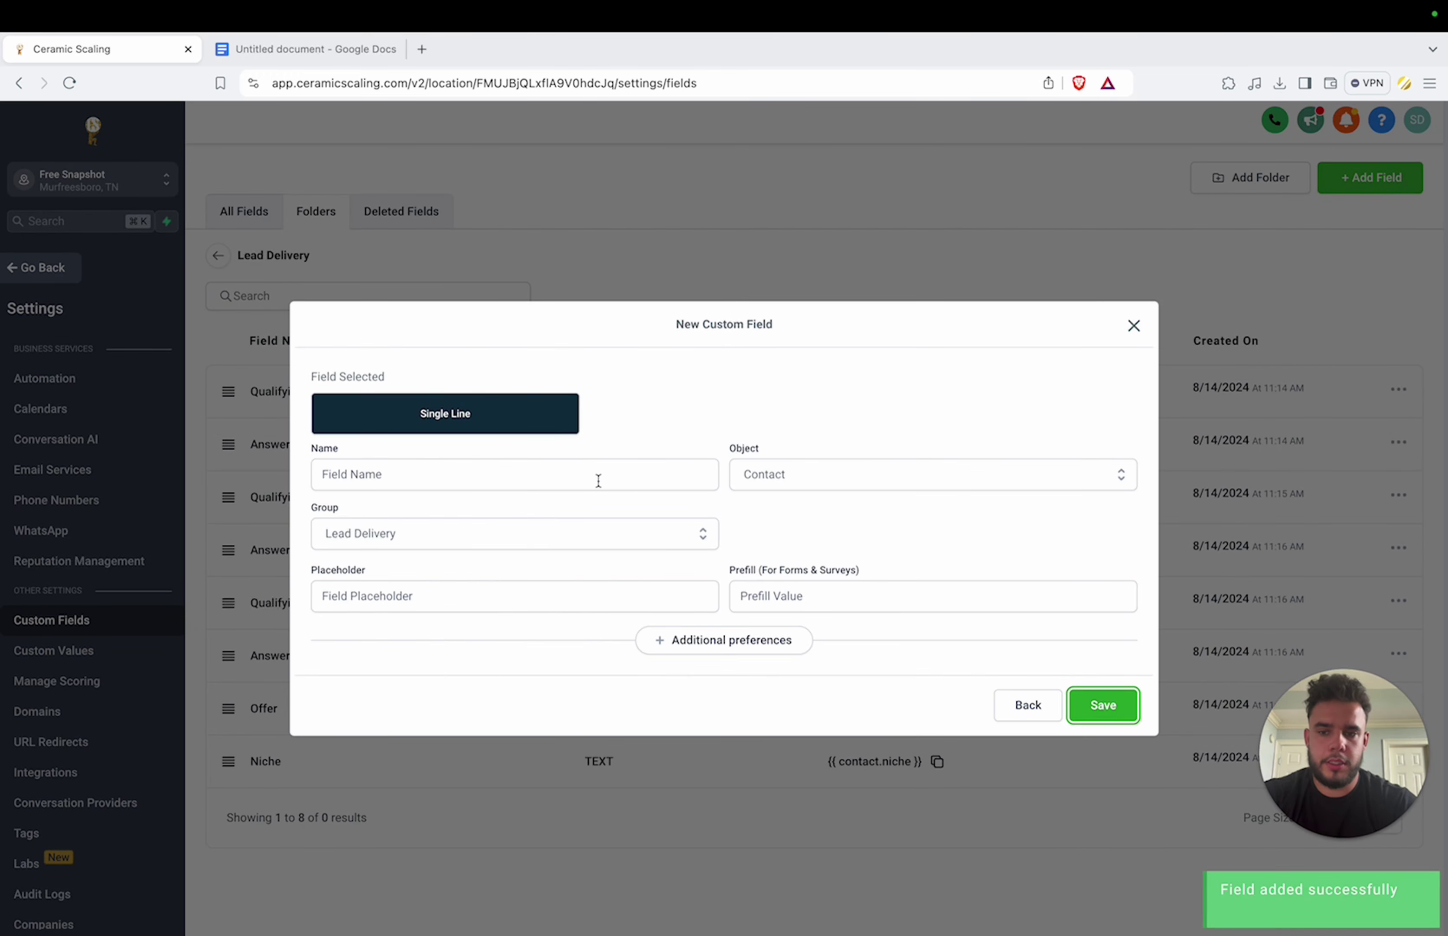
{"action": "left_click", "coordinate": [579, 471]}
{"action": "type", "text": "Business Name"}
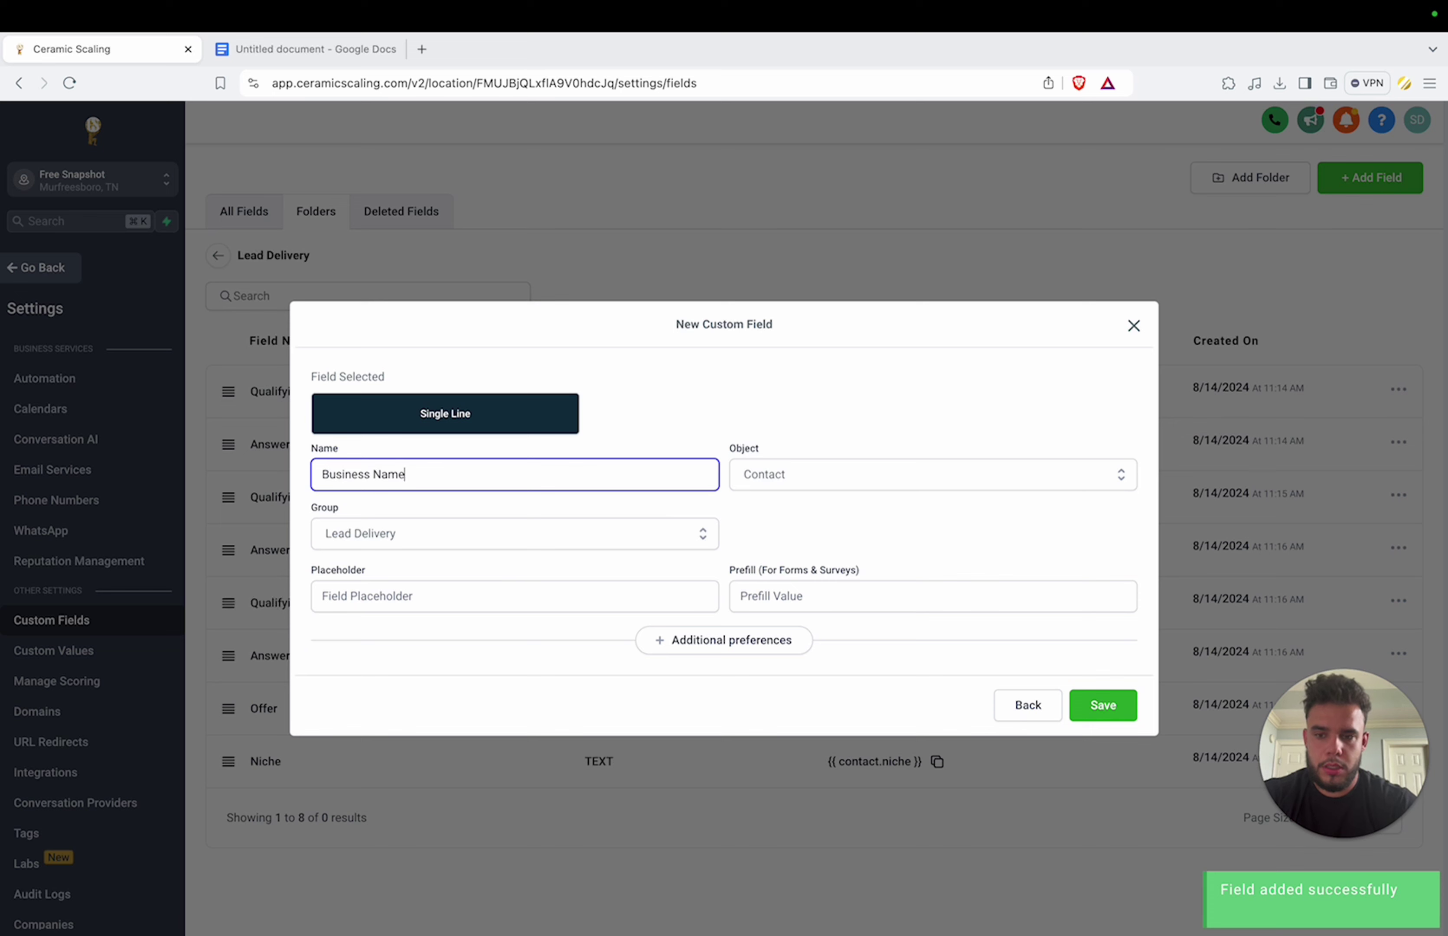
Step: Add a phone-type custom field named "Business Phone" to the Lead Delivery folder
{"action": "left_click", "coordinate": [522, 466]}
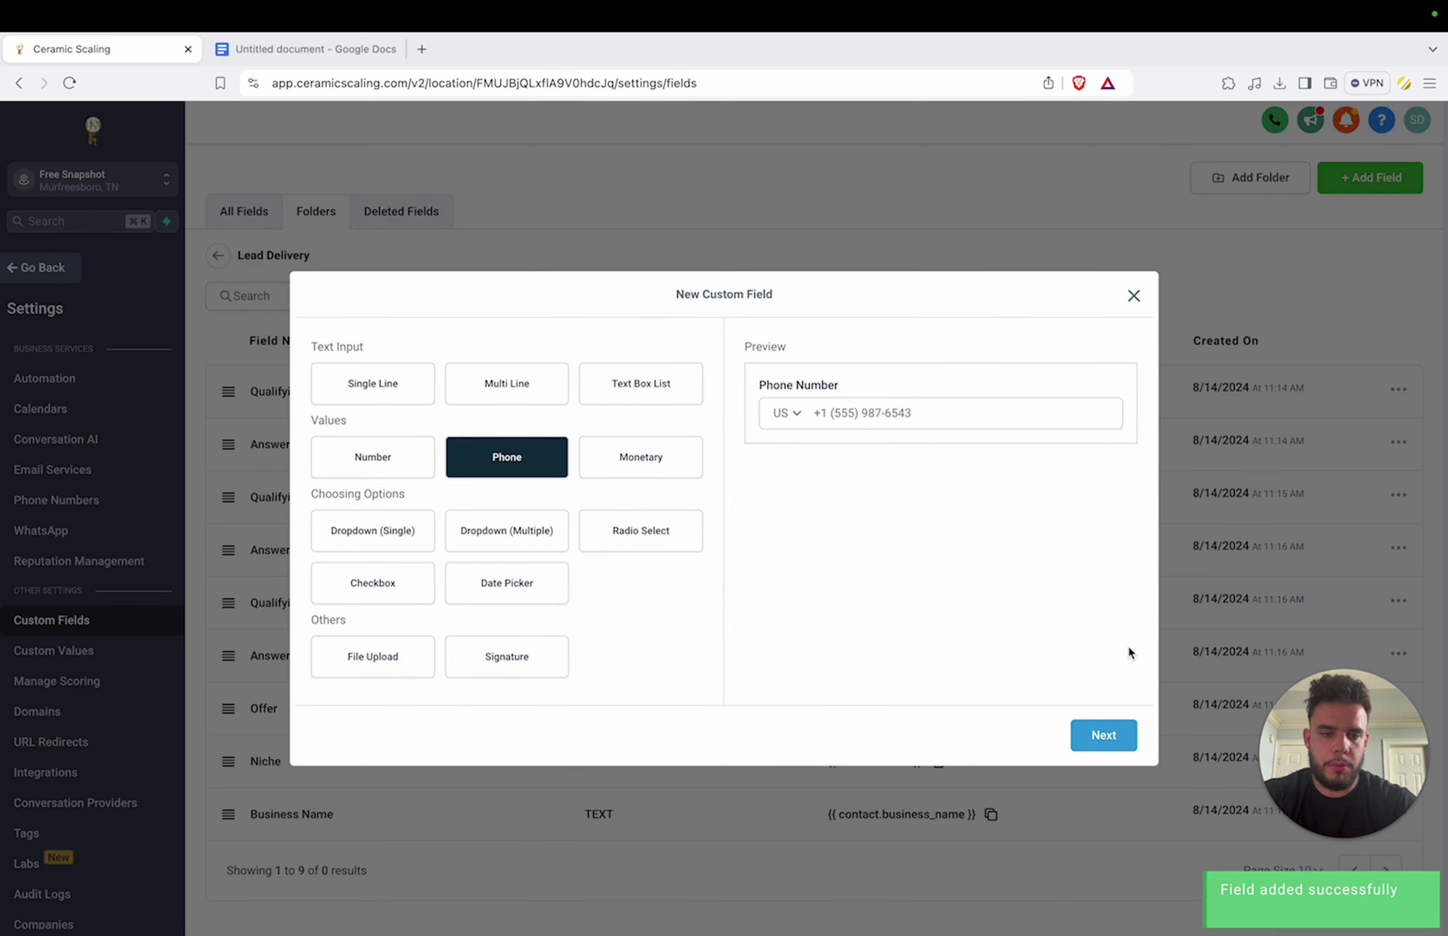
{"action": "left_click", "coordinate": [1103, 735]}
{"action": "left_click", "coordinate": [521, 473]}
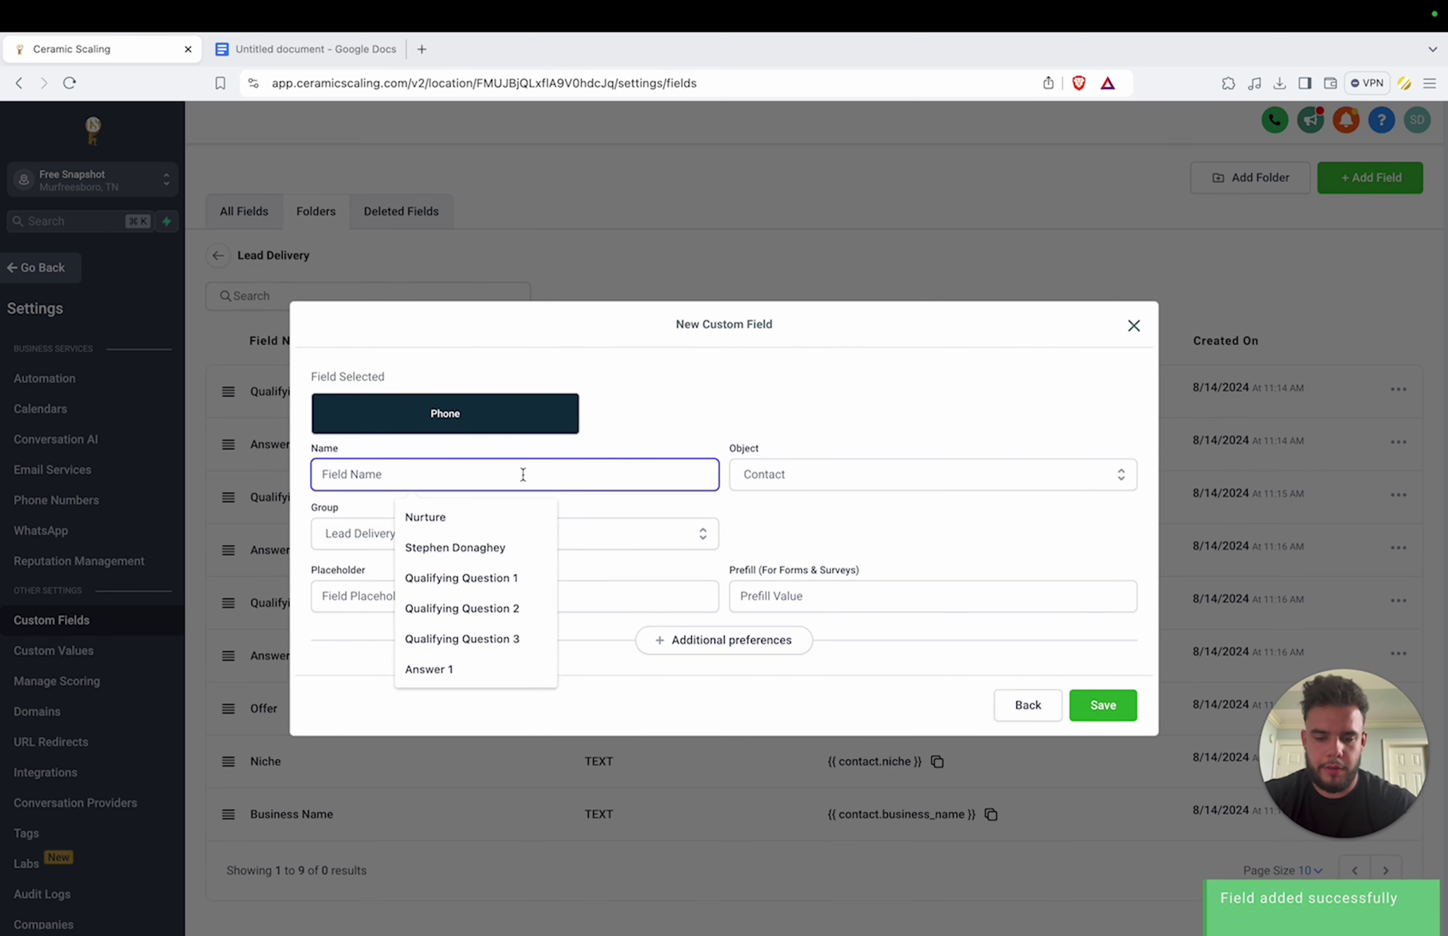
{"action": "type", "text": "Busi"}
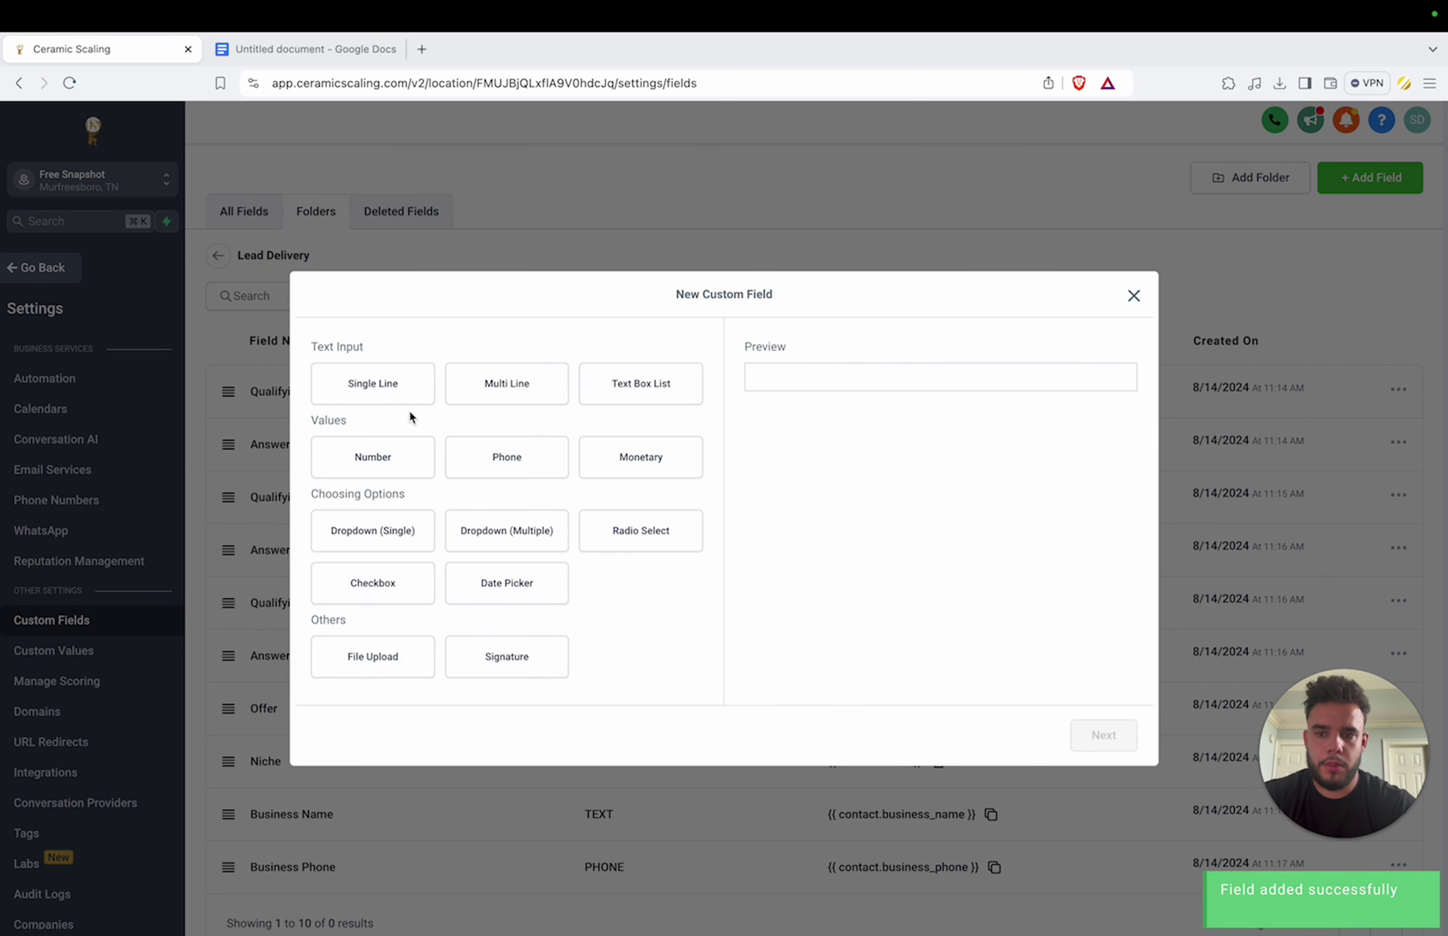
Step: Try to add a single-line custom field named "Company Name" to the Lead Delivery group, and check the available groups
{"action": "left_click", "coordinate": [390, 389]}
{"action": "left_click", "coordinate": [1103, 736]}
{"action": "left_click", "coordinate": [478, 468]}
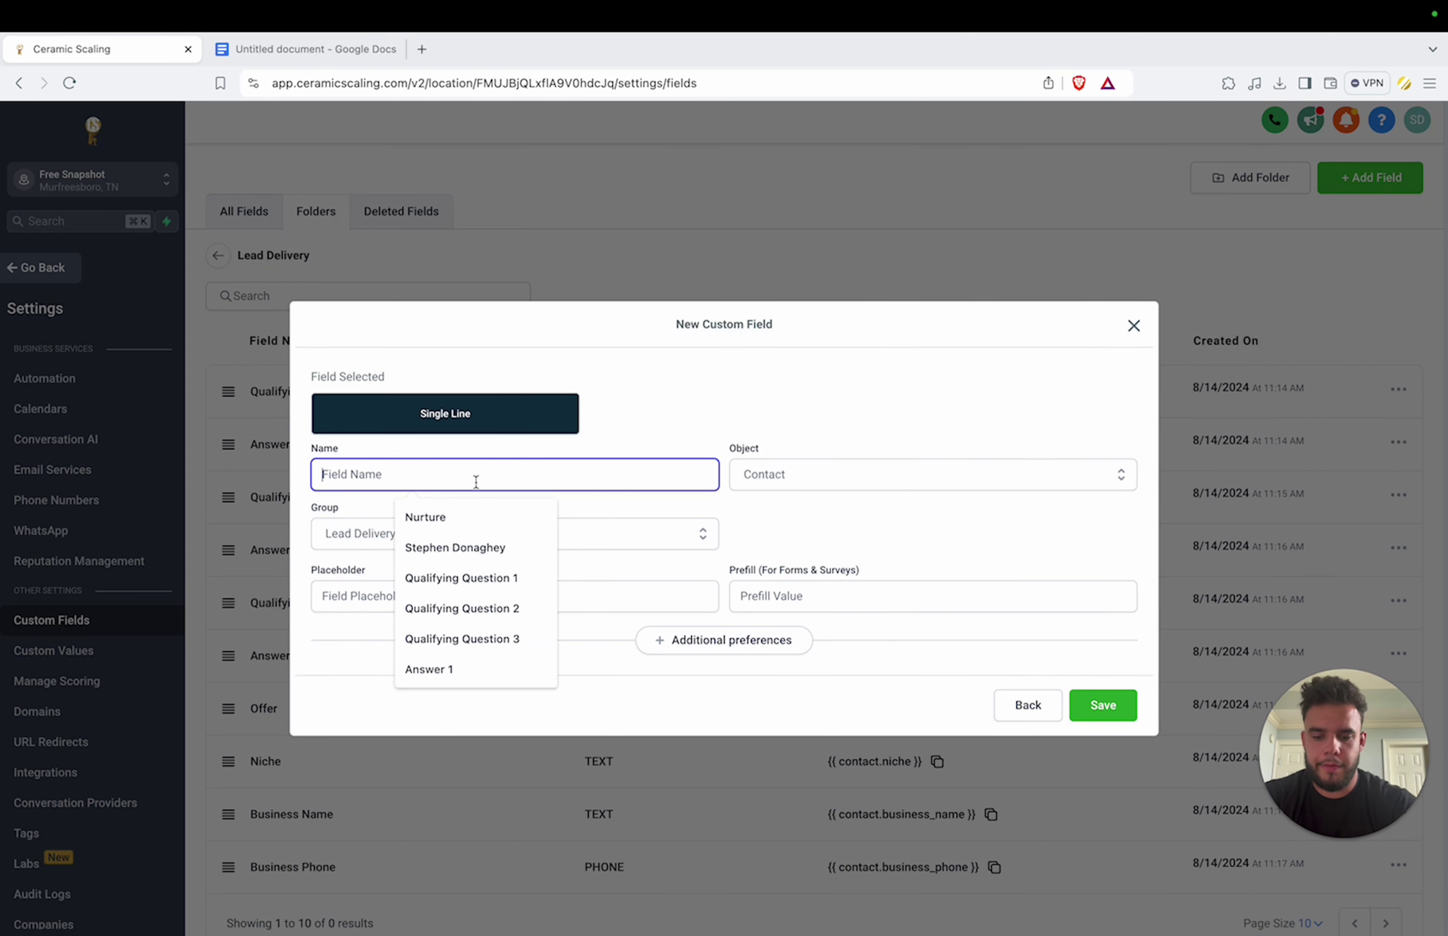
{"action": "type", "text": "Company Name"}
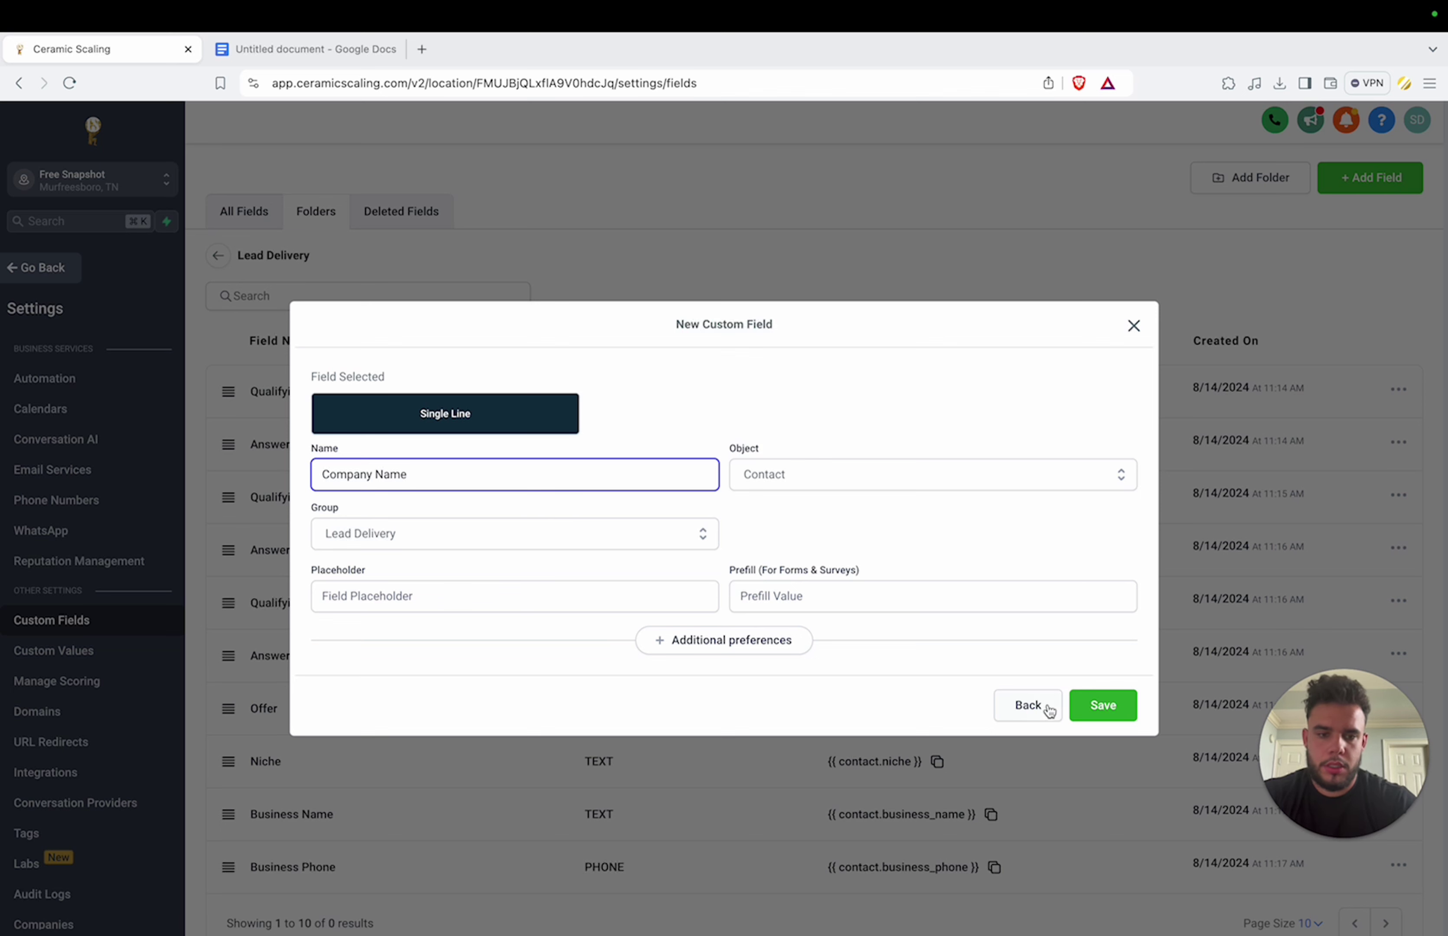
{"action": "left_click", "coordinate": [1089, 711]}
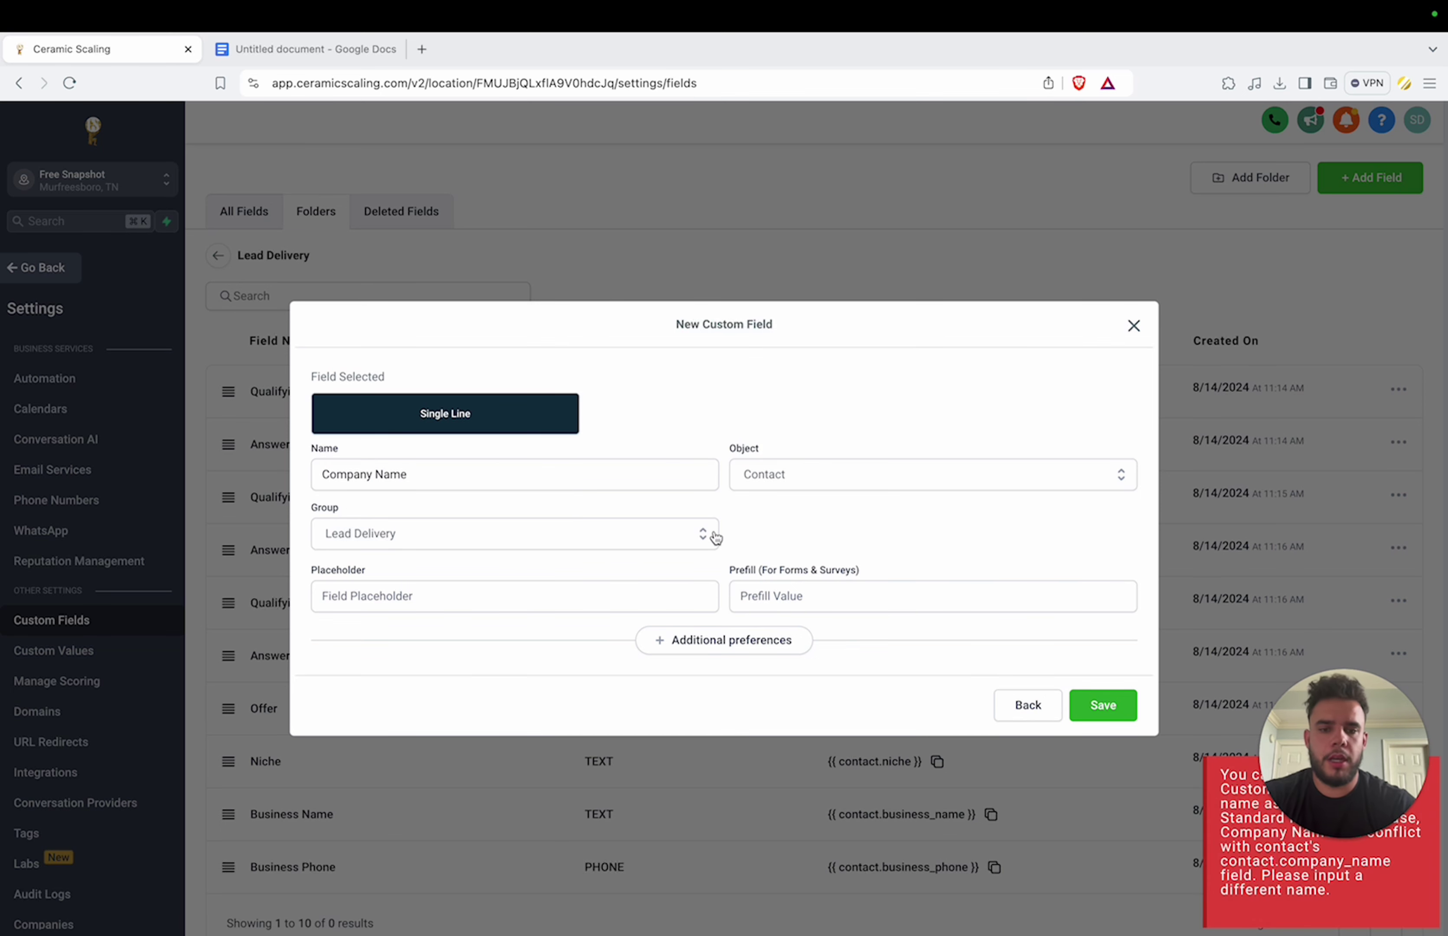
{"action": "left_click", "coordinate": [1106, 706]}
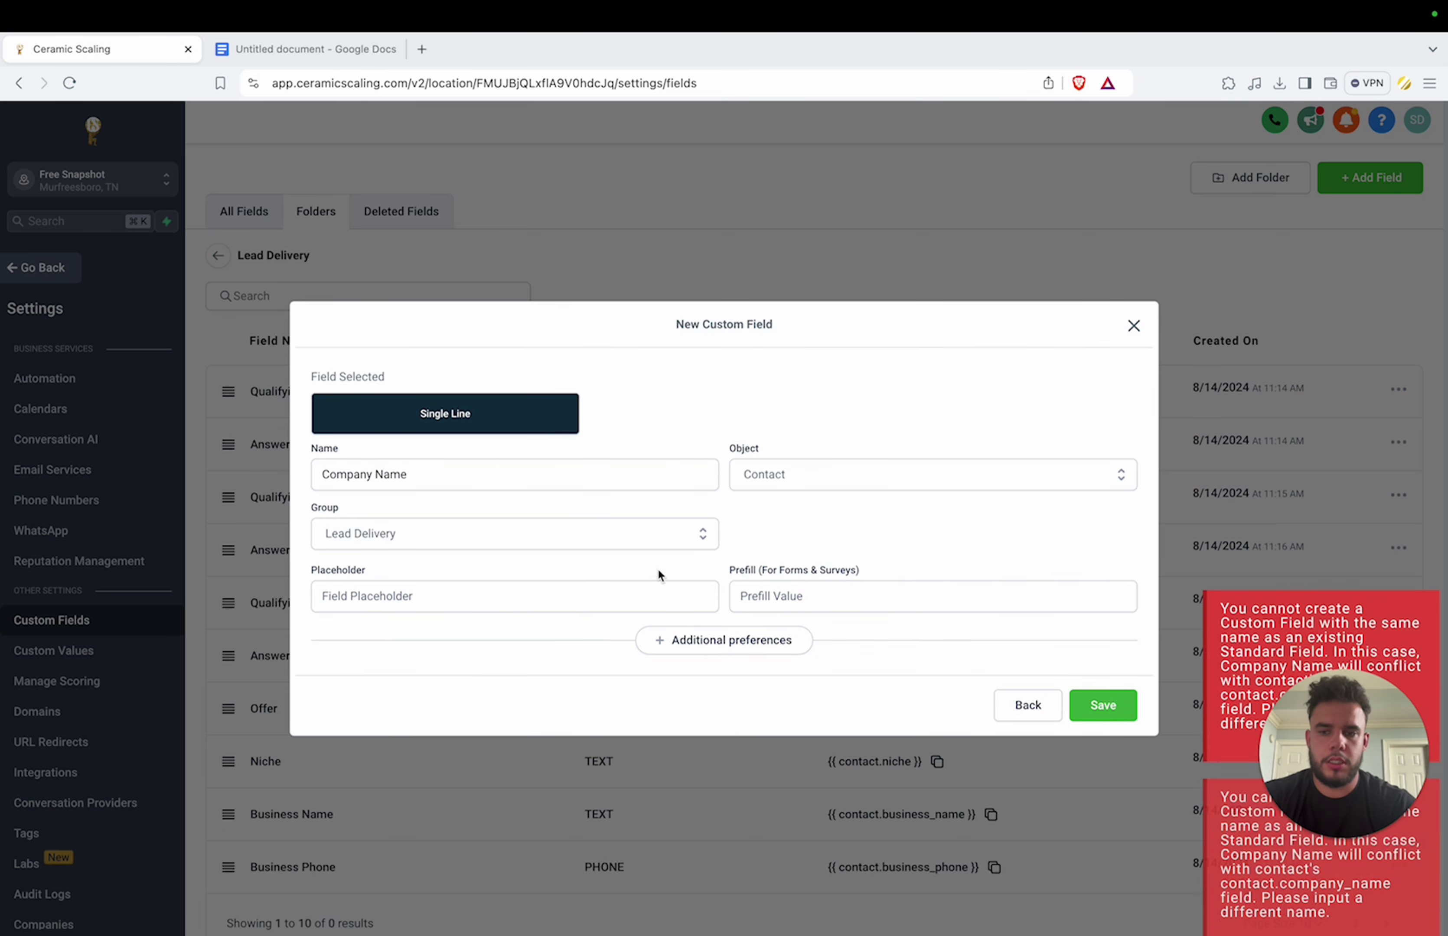
{"action": "left_click", "coordinate": [504, 541]}
{"action": "scroll", "coordinate": [479, 626], "scroll_direction": "down", "scroll_amount": 1}
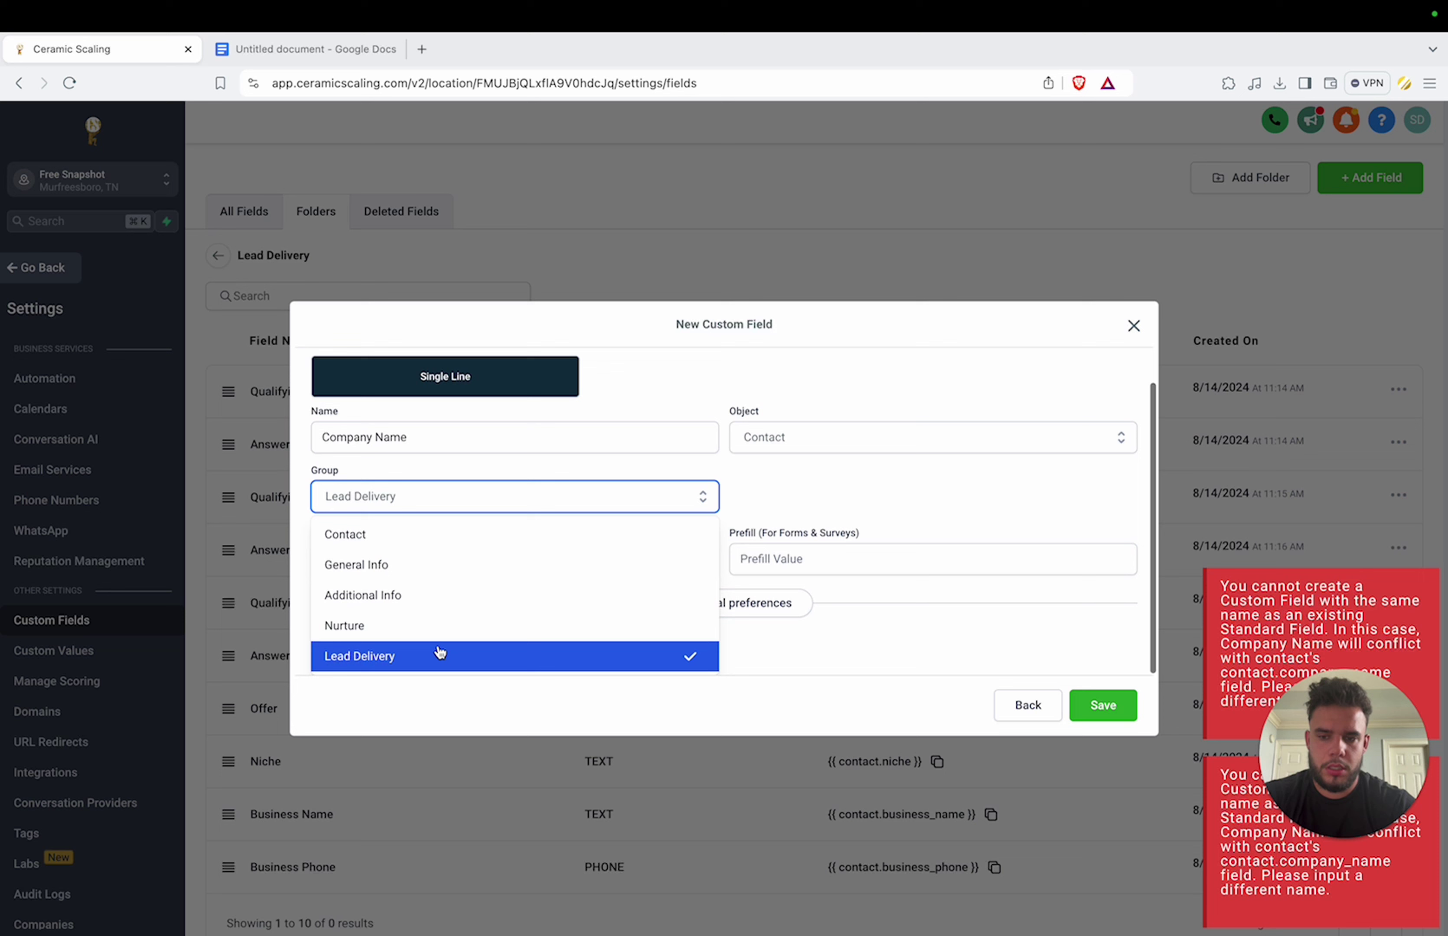
{"action": "left_click", "coordinate": [922, 528]}
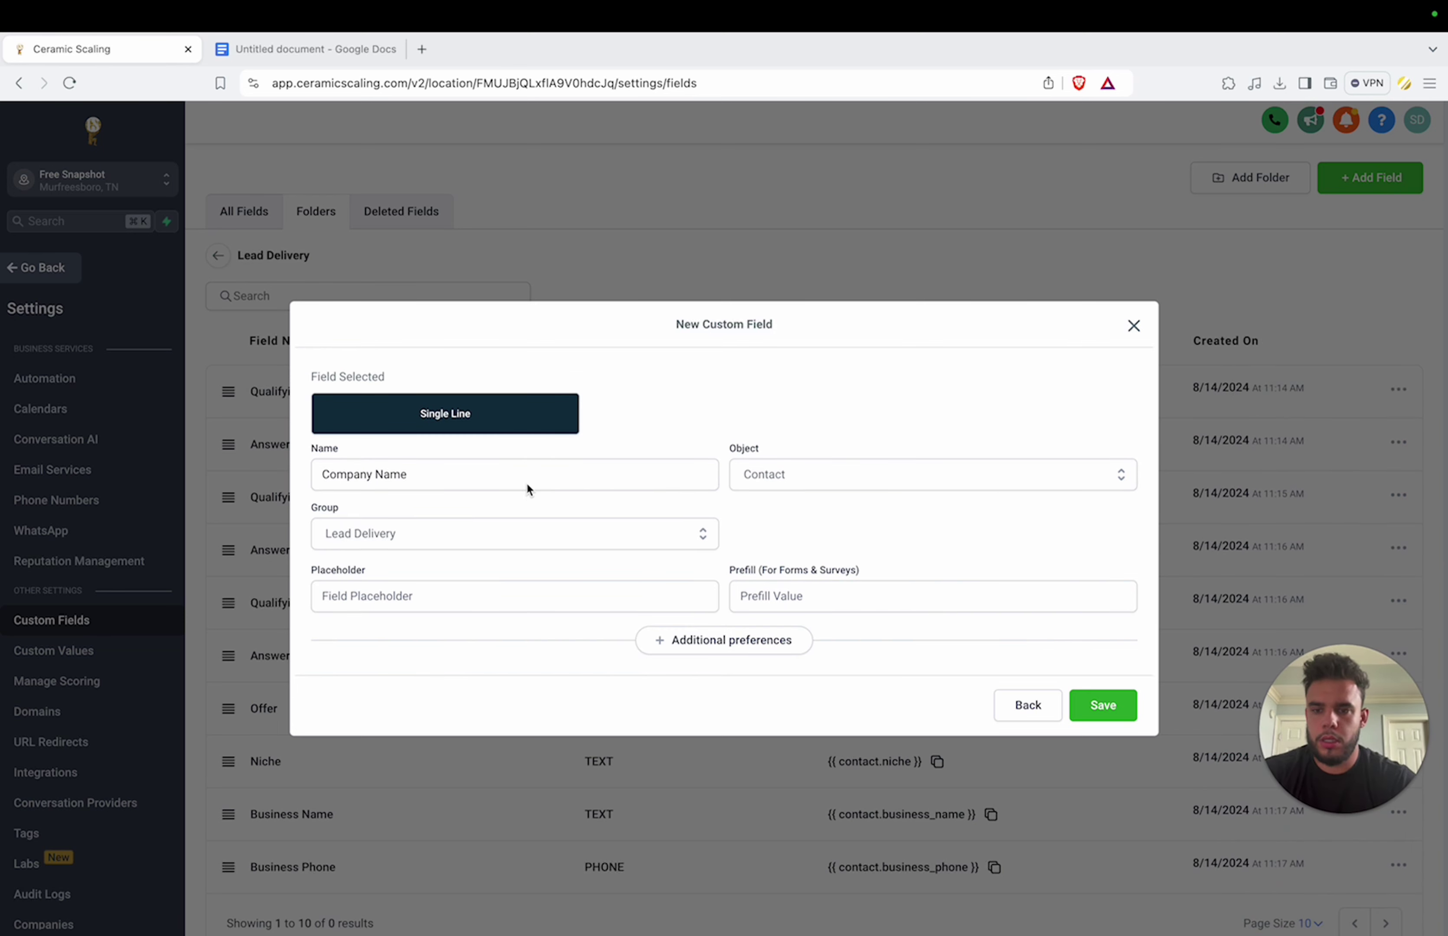
Step: Change the new field's name to "Client Company Name" and save it
{"action": "left_click", "coordinate": [327, 472]}
{"action": "type", "text": "Client"}
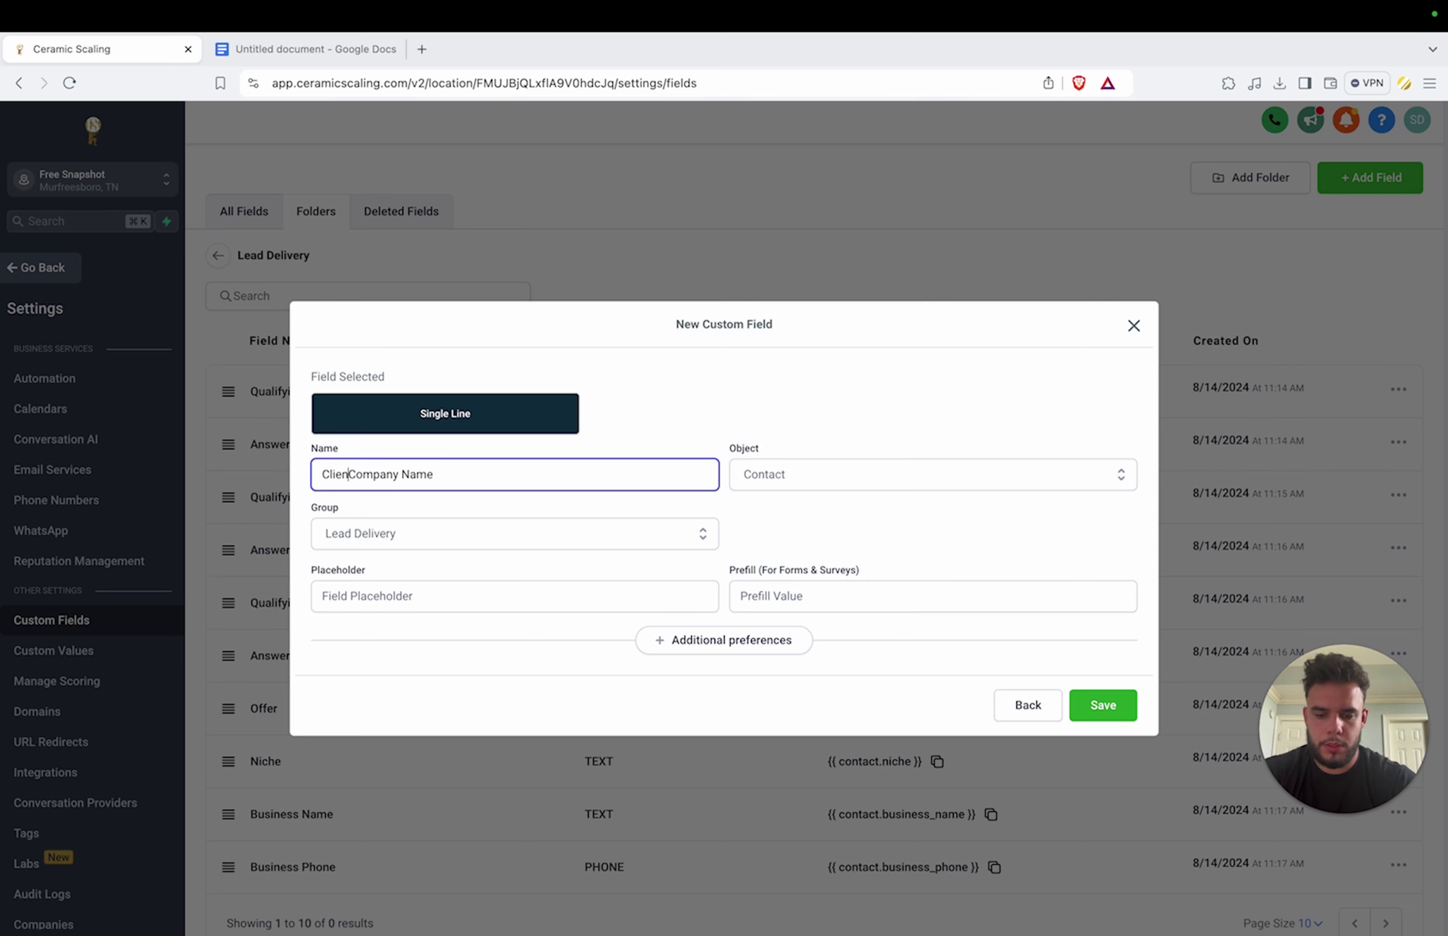
{"action": "left_click", "coordinate": [1103, 705]}
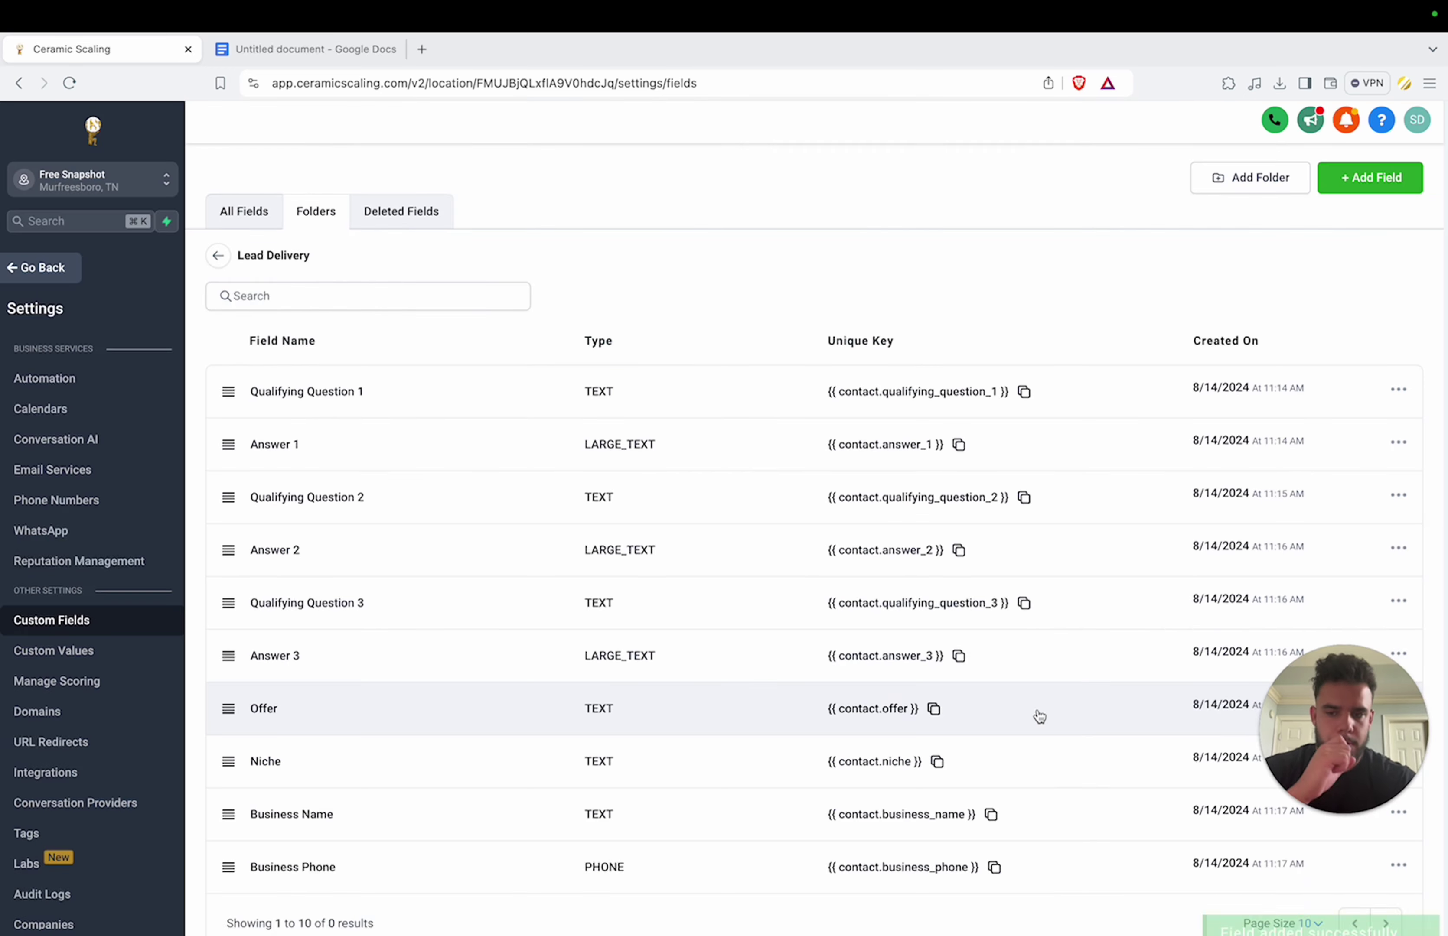
Step: Start a single-choice dropdown custom field named "Prospect Type" in the Lead Delivery folder
{"action": "scroll", "coordinate": [808, 589], "scroll_direction": "down", "scroll_amount": 1}
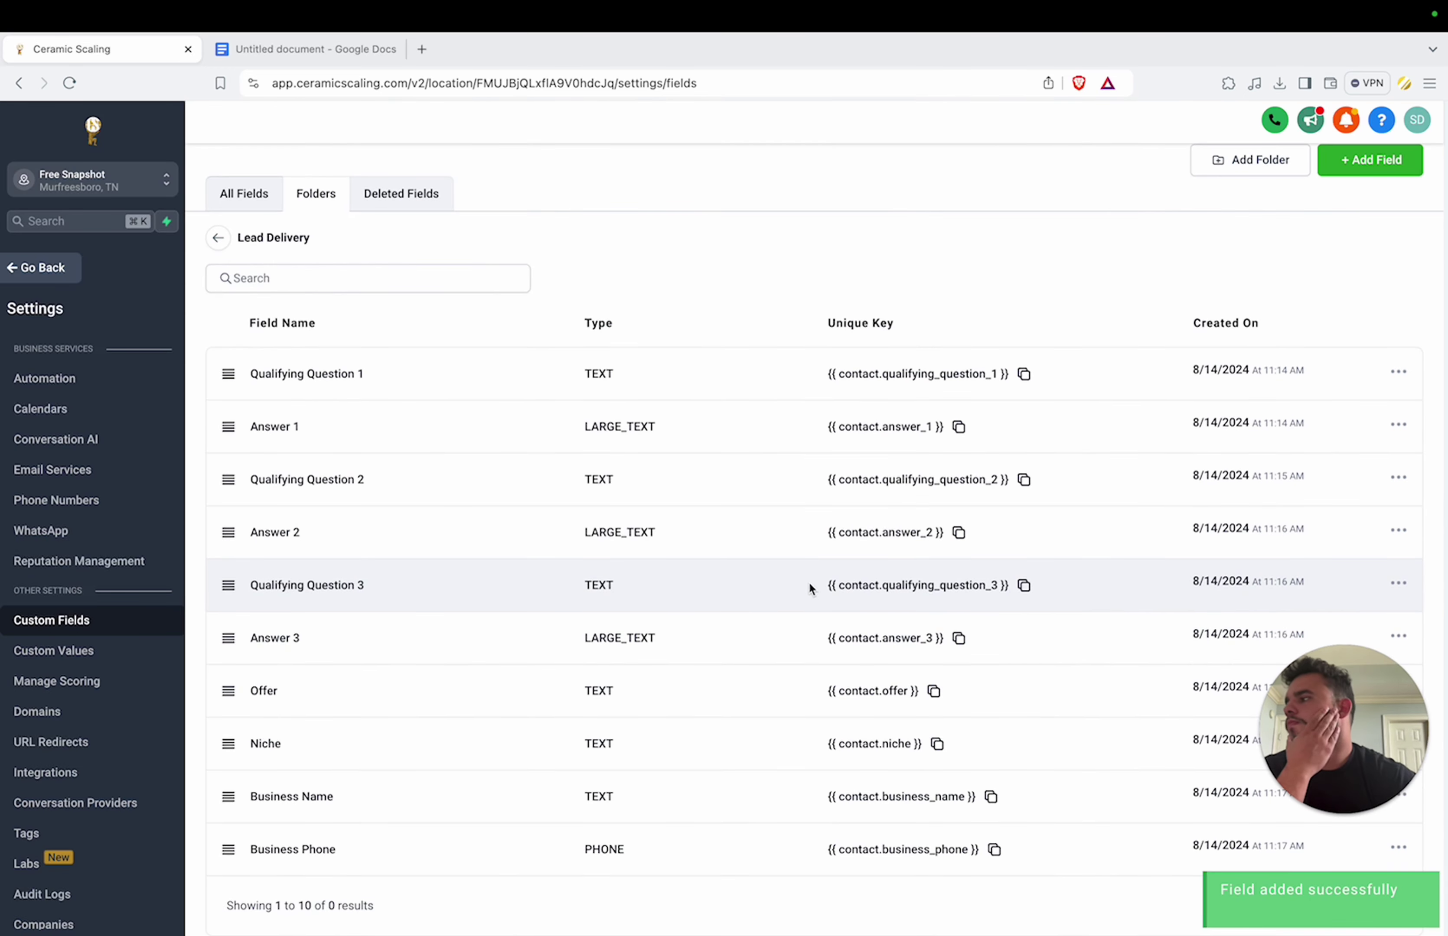
{"action": "left_click", "coordinate": [1358, 167]}
{"action": "left_click", "coordinate": [373, 384]}
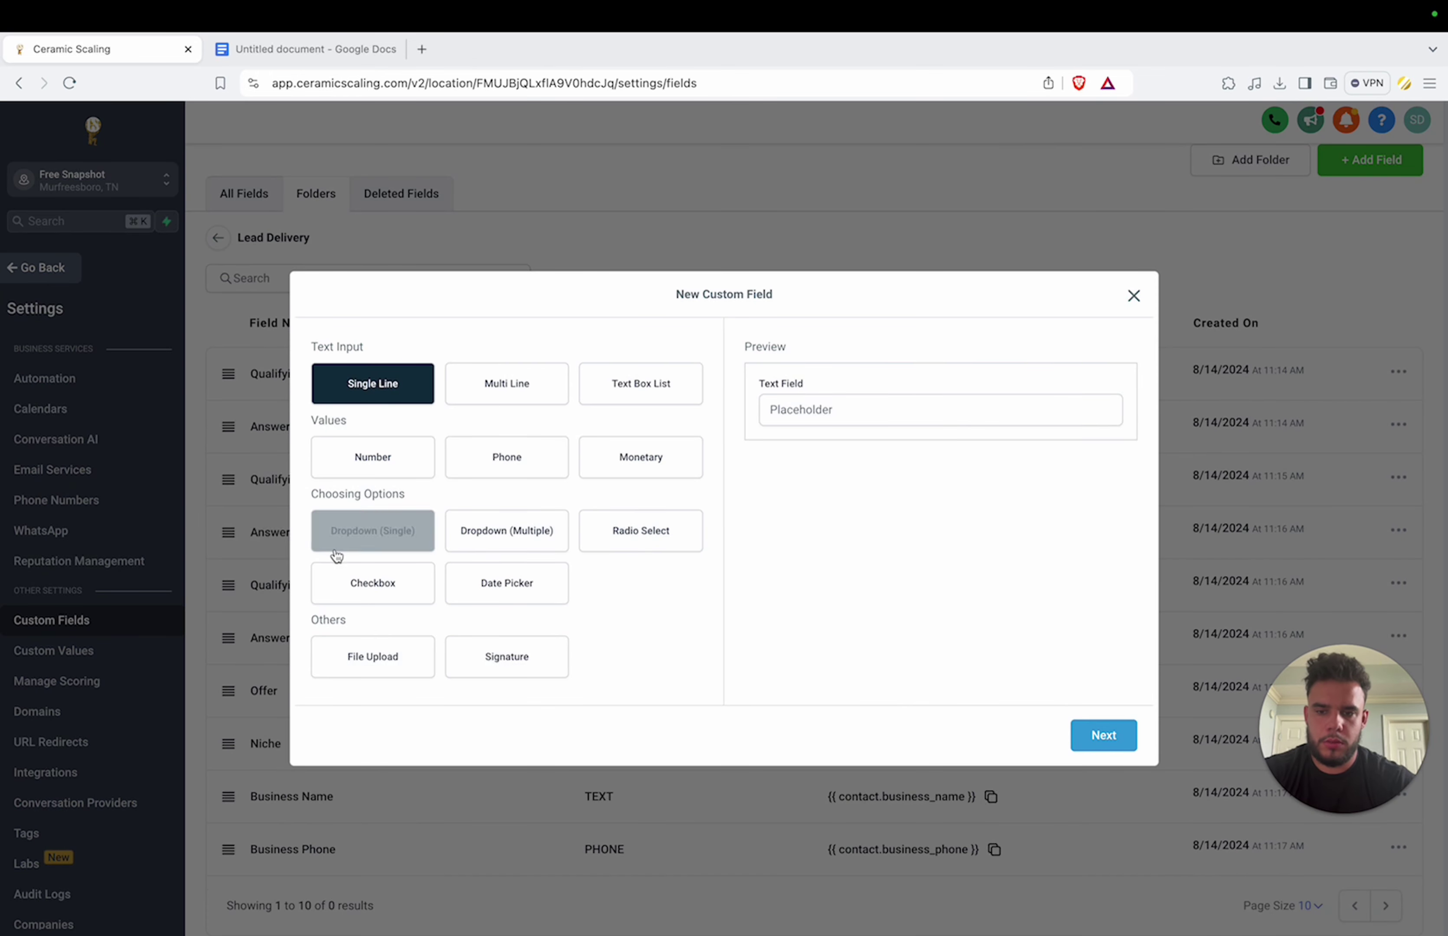
{"action": "left_click", "coordinate": [372, 530]}
{"action": "left_click", "coordinate": [1103, 736]}
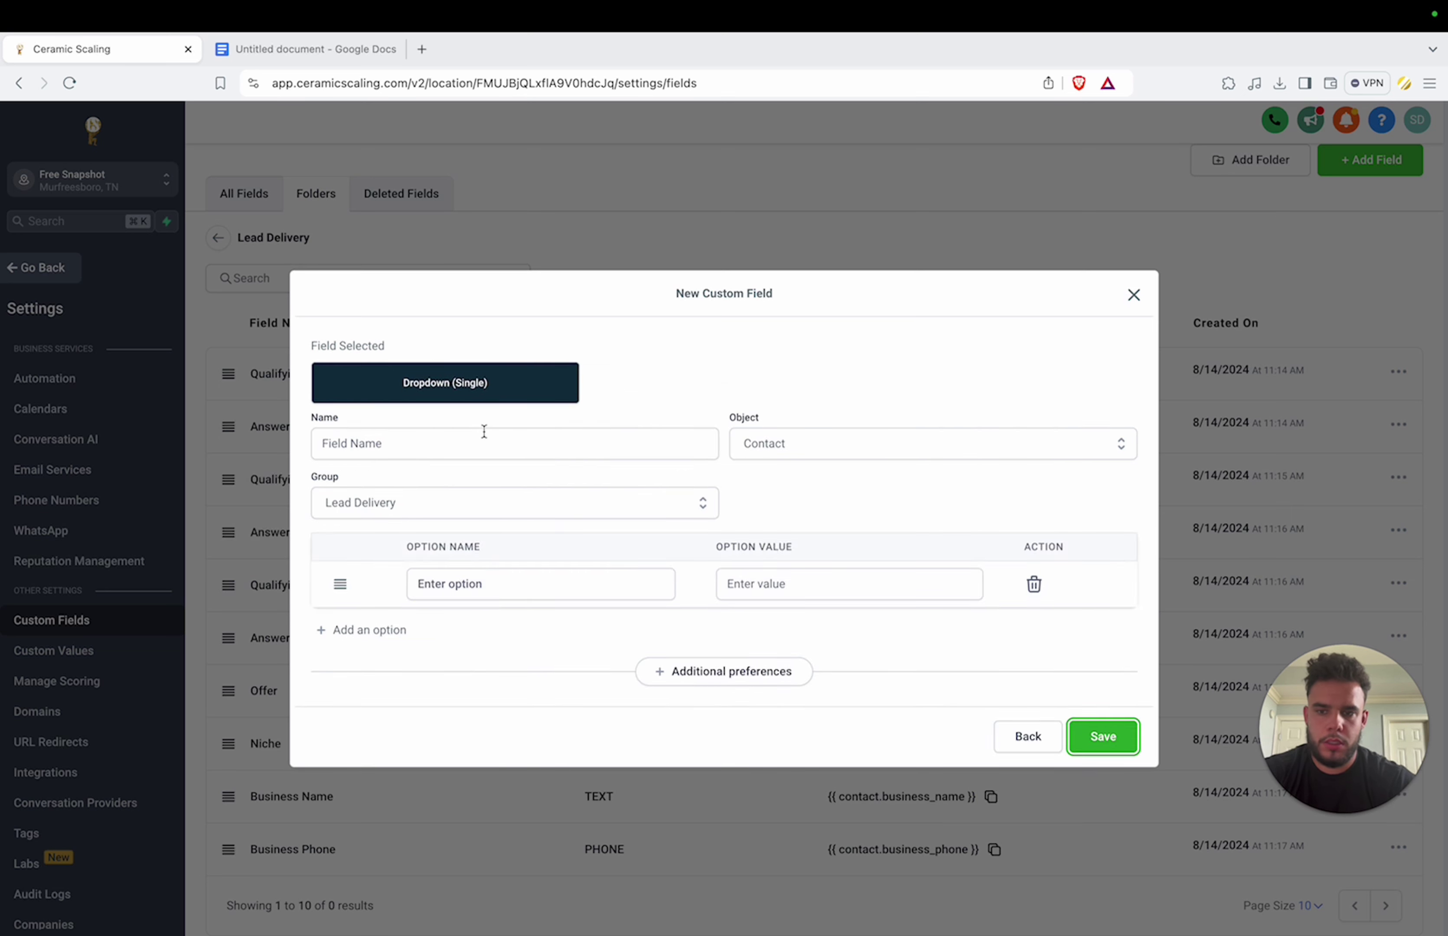
{"action": "left_click", "coordinate": [480, 441]}
{"action": "type", "text": "Prospect Type"}
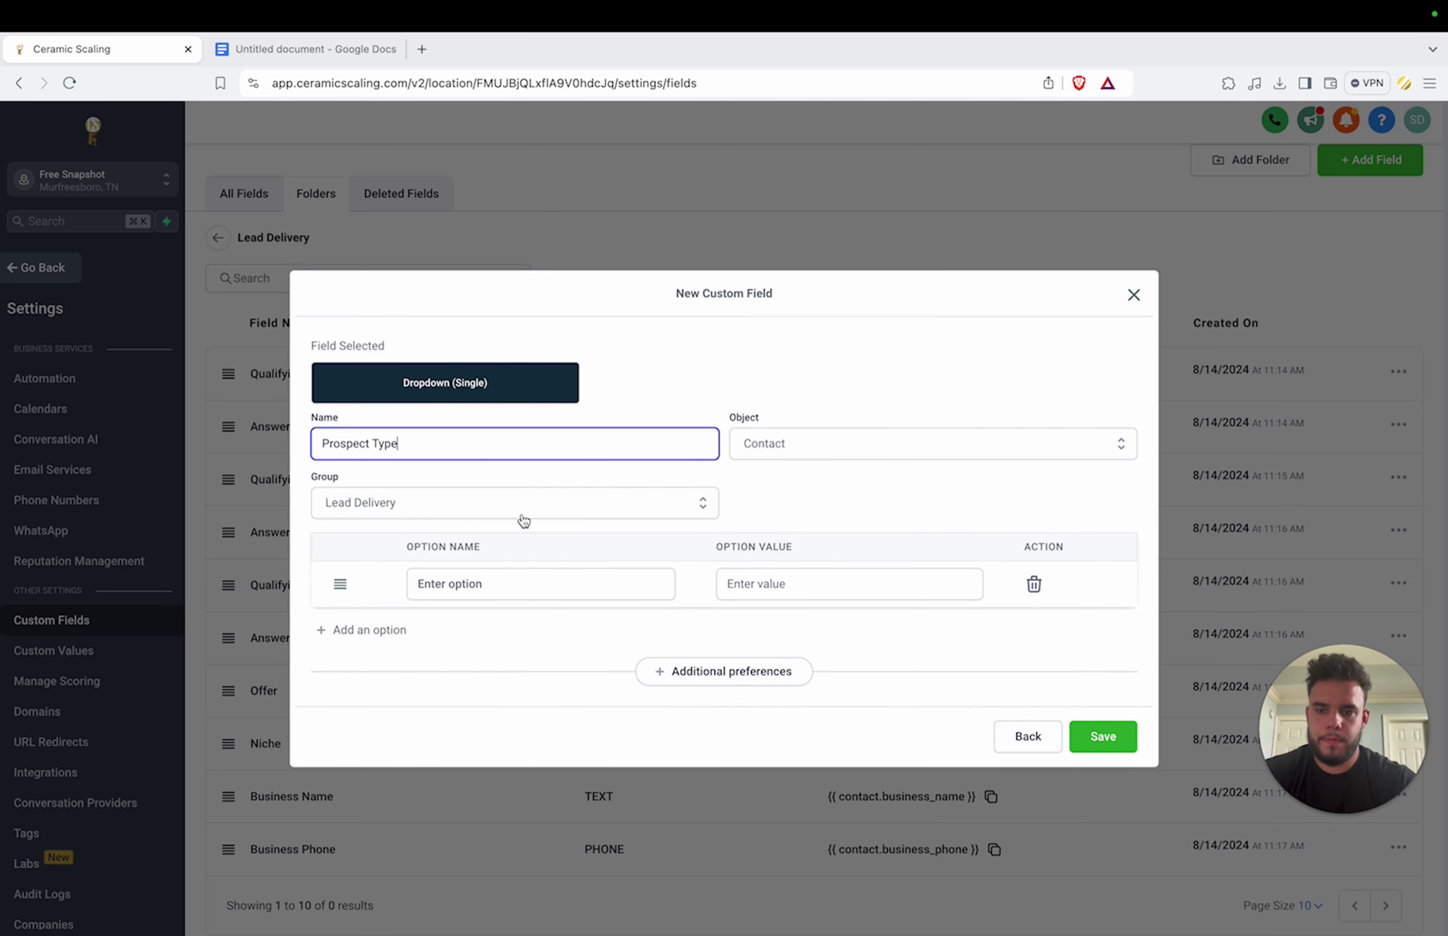
Step: Add the options "Customer" and "Employee" to the Prospect Type dropdown field and save it
{"action": "left_click", "coordinate": [544, 582]}
{"action": "type", "text": "Customn"}
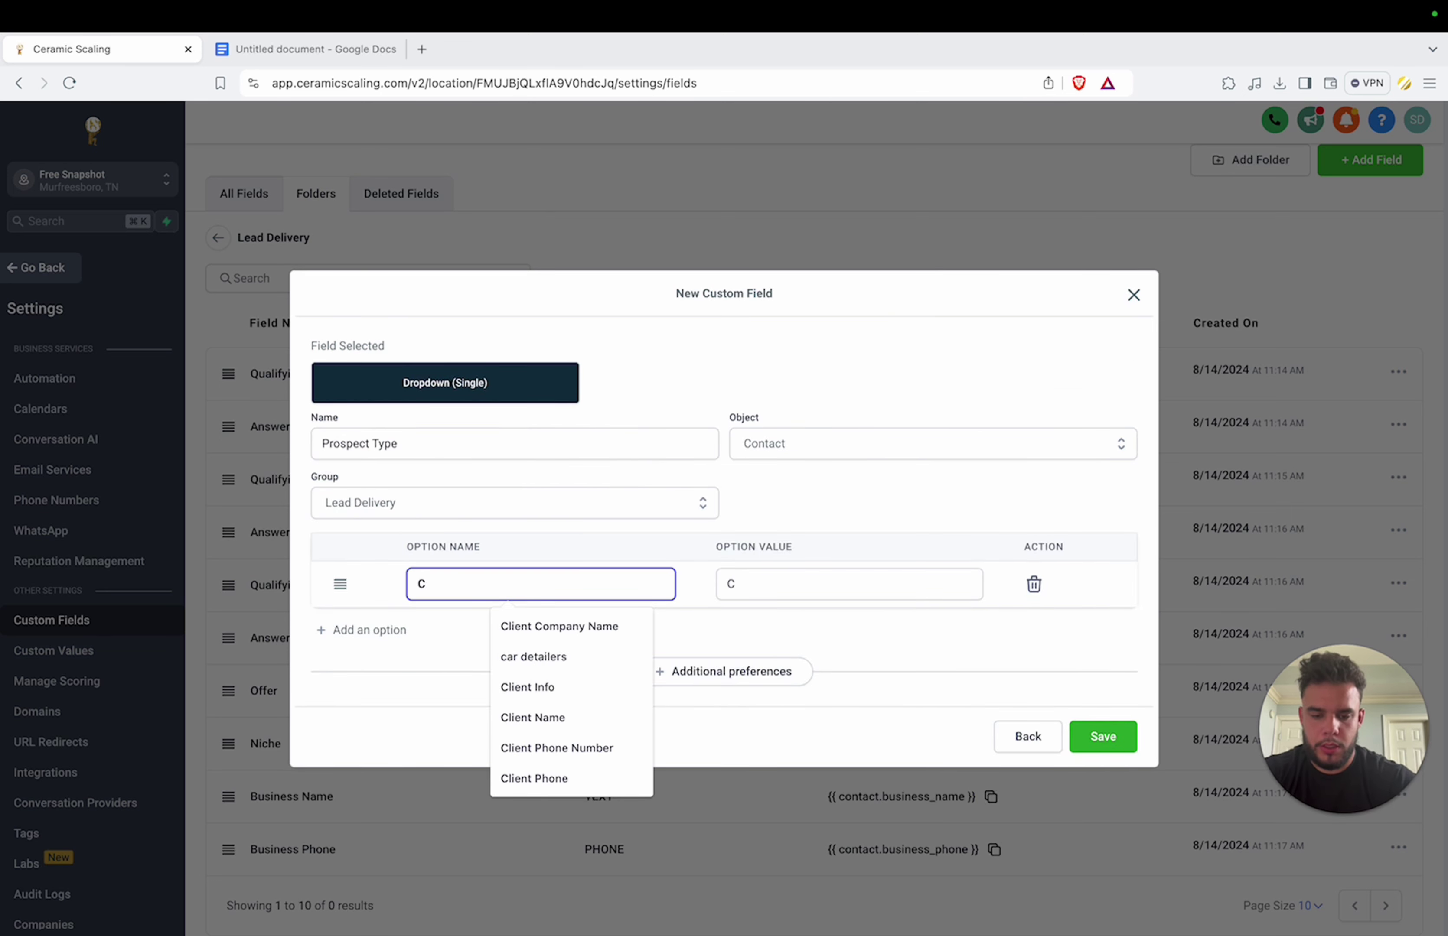
{"action": "left_click", "coordinate": [392, 631]}
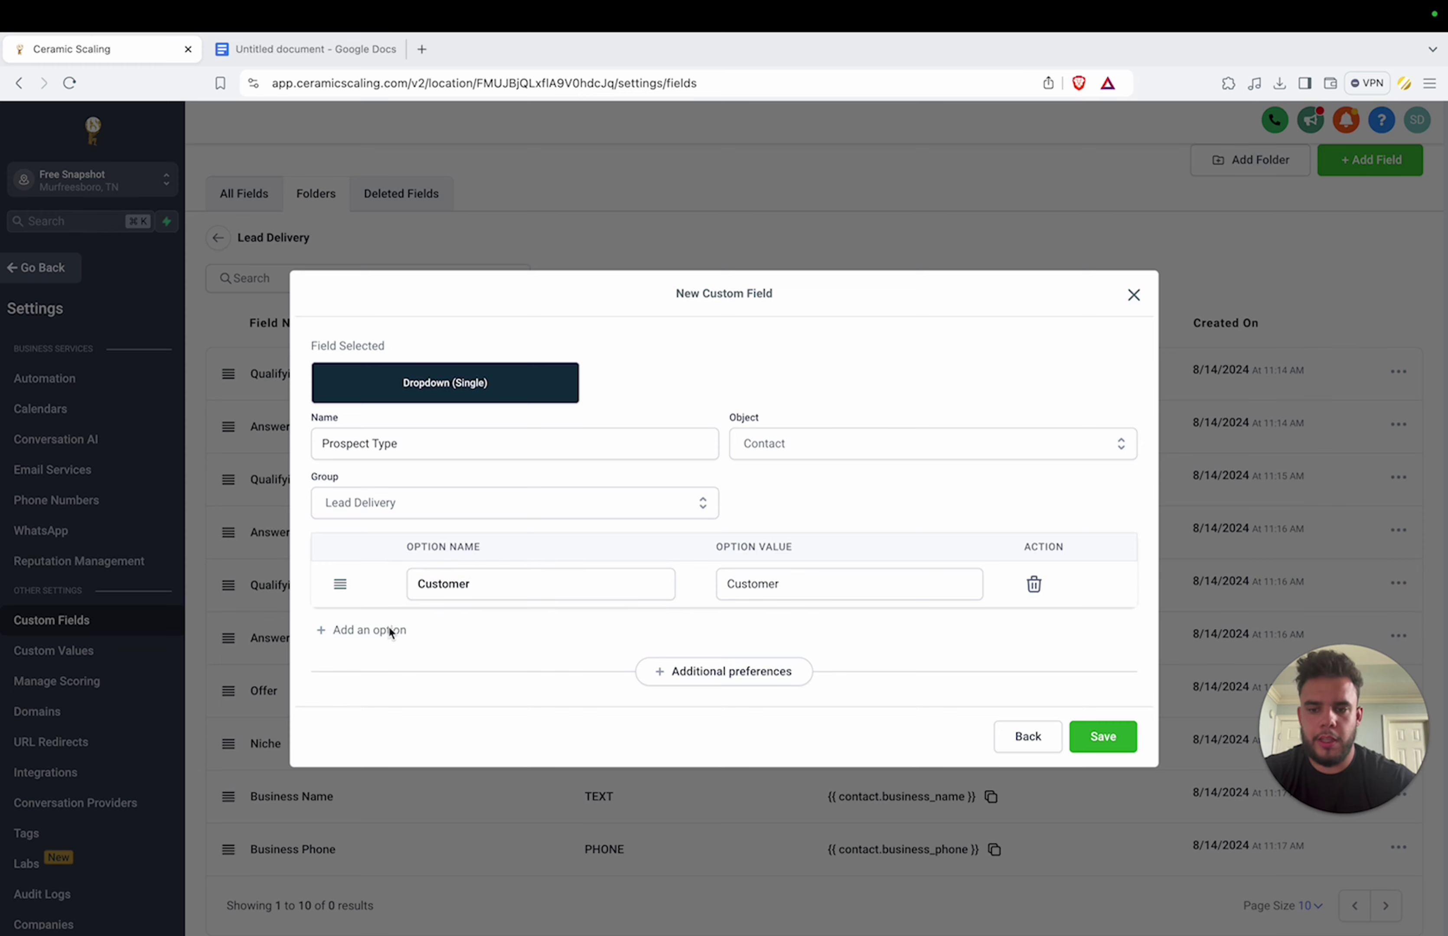
{"action": "type", "text": "Employee"}
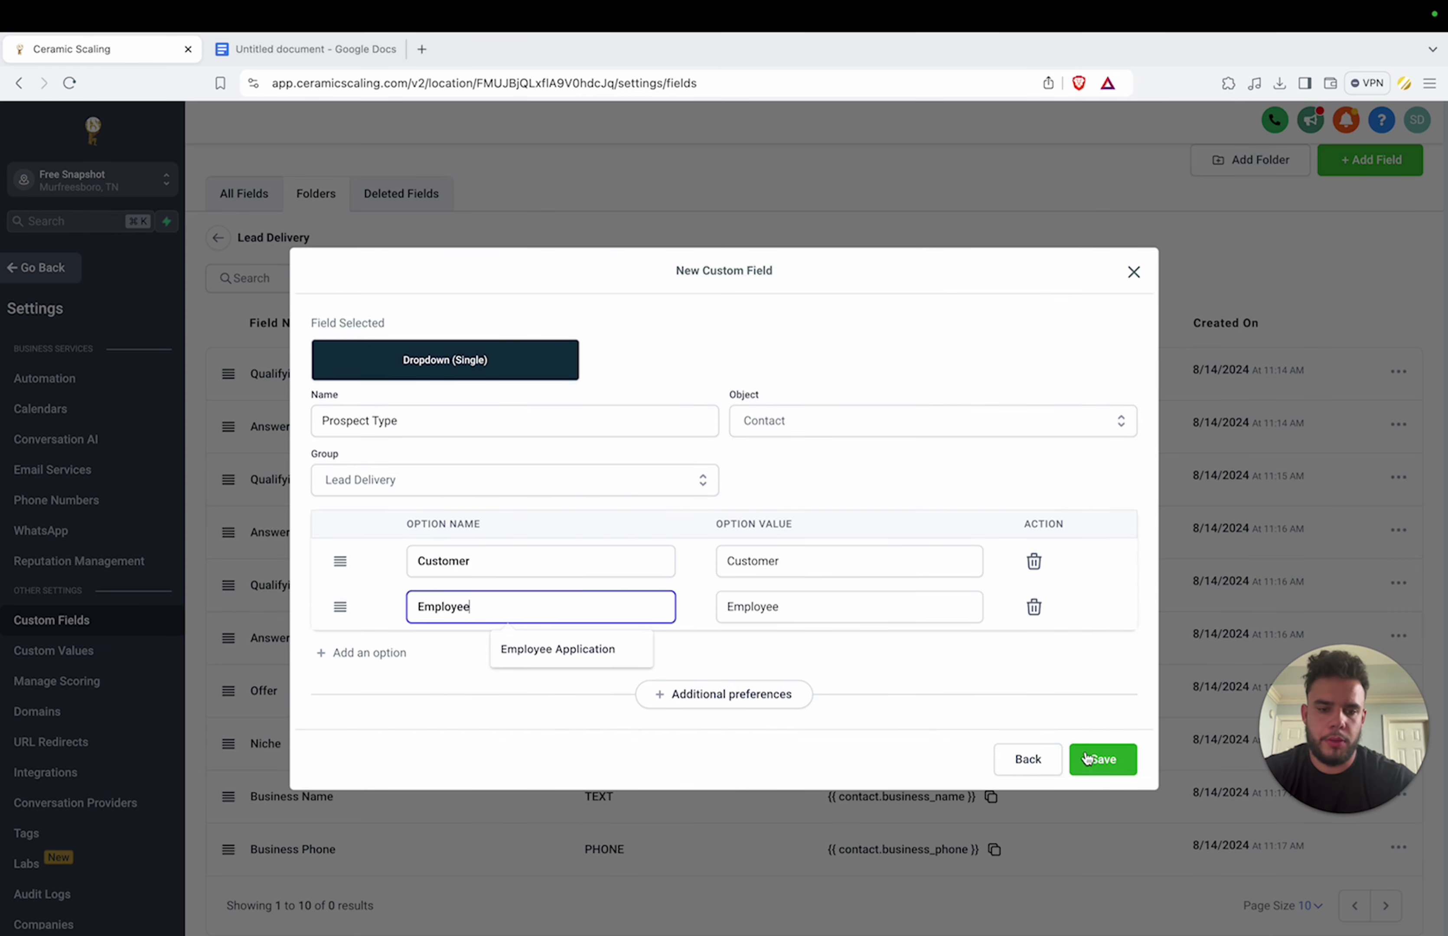
{"action": "left_click", "coordinate": [1087, 757]}
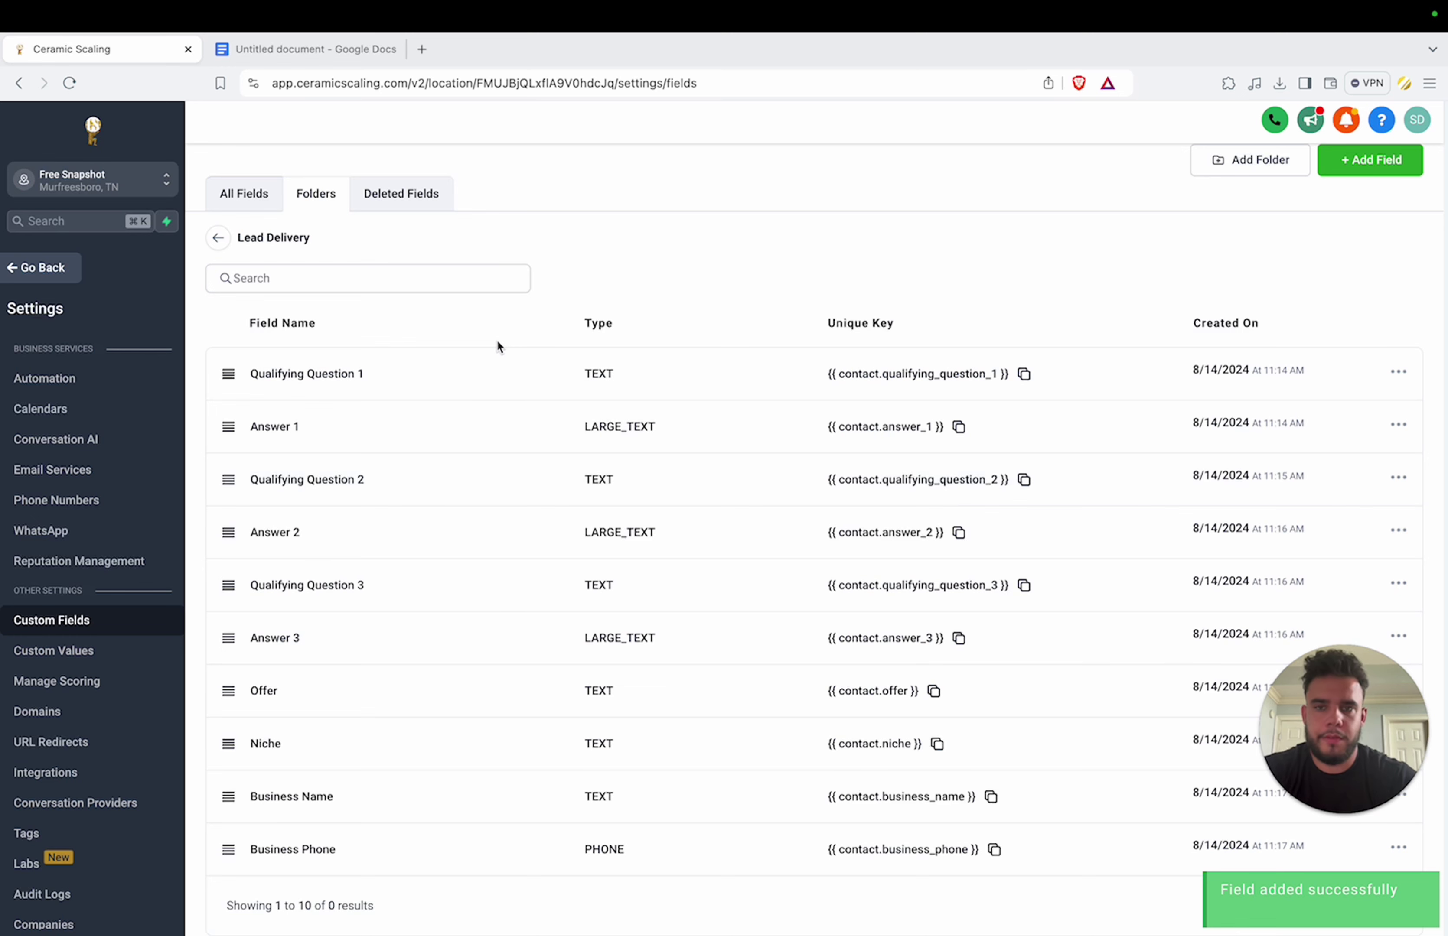
Step: Create a new automation workflow from scratch and name it "Client Delivery"
{"action": "left_click", "coordinate": [64, 272]}
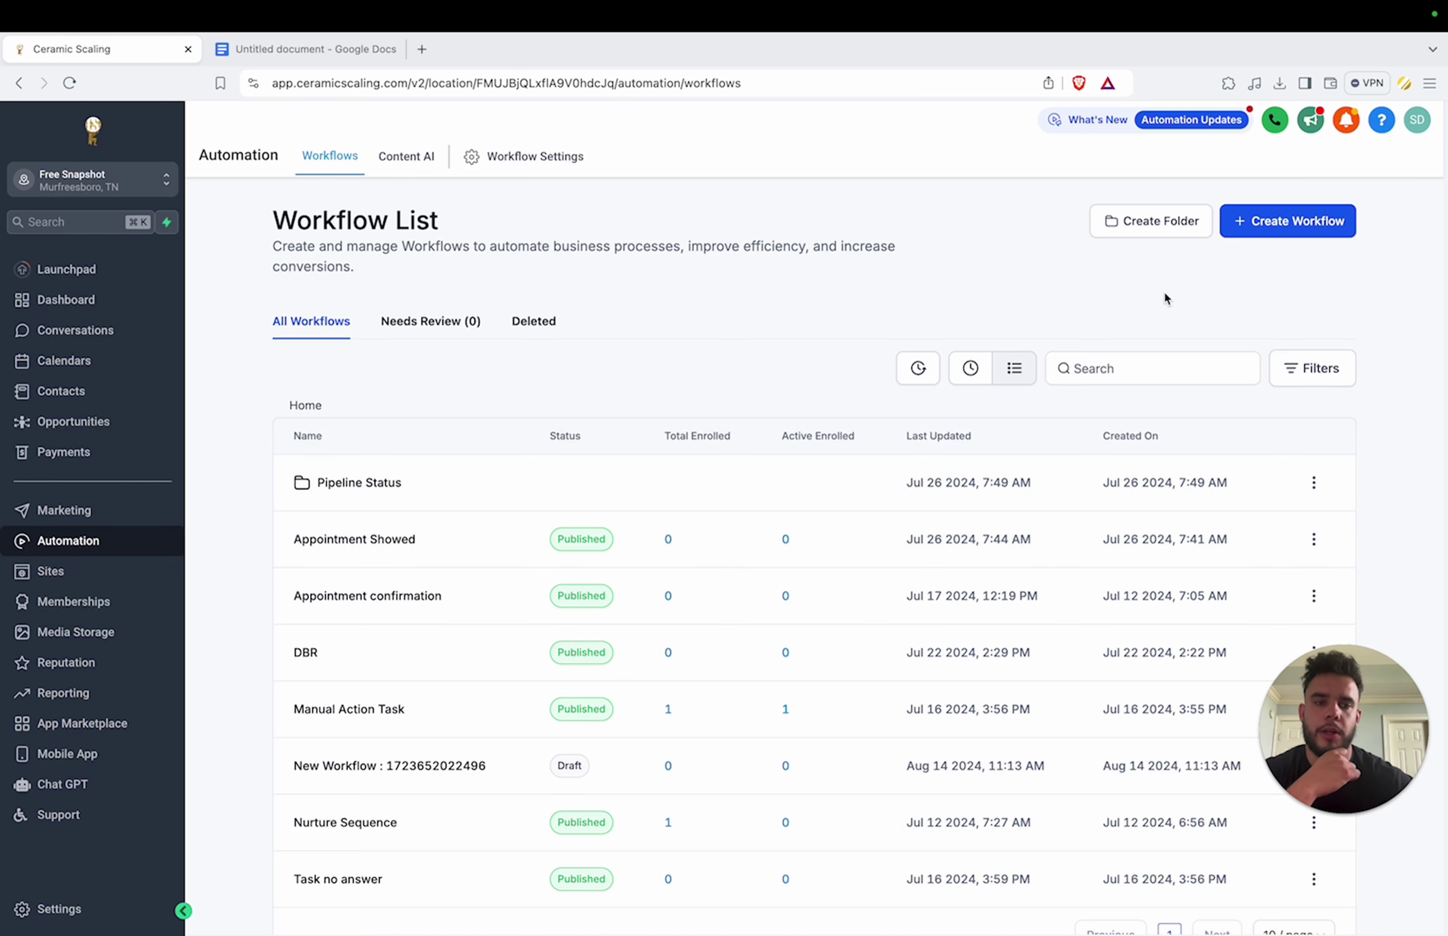
{"action": "left_click", "coordinate": [1281, 234]}
{"action": "left_click", "coordinate": [1264, 308]}
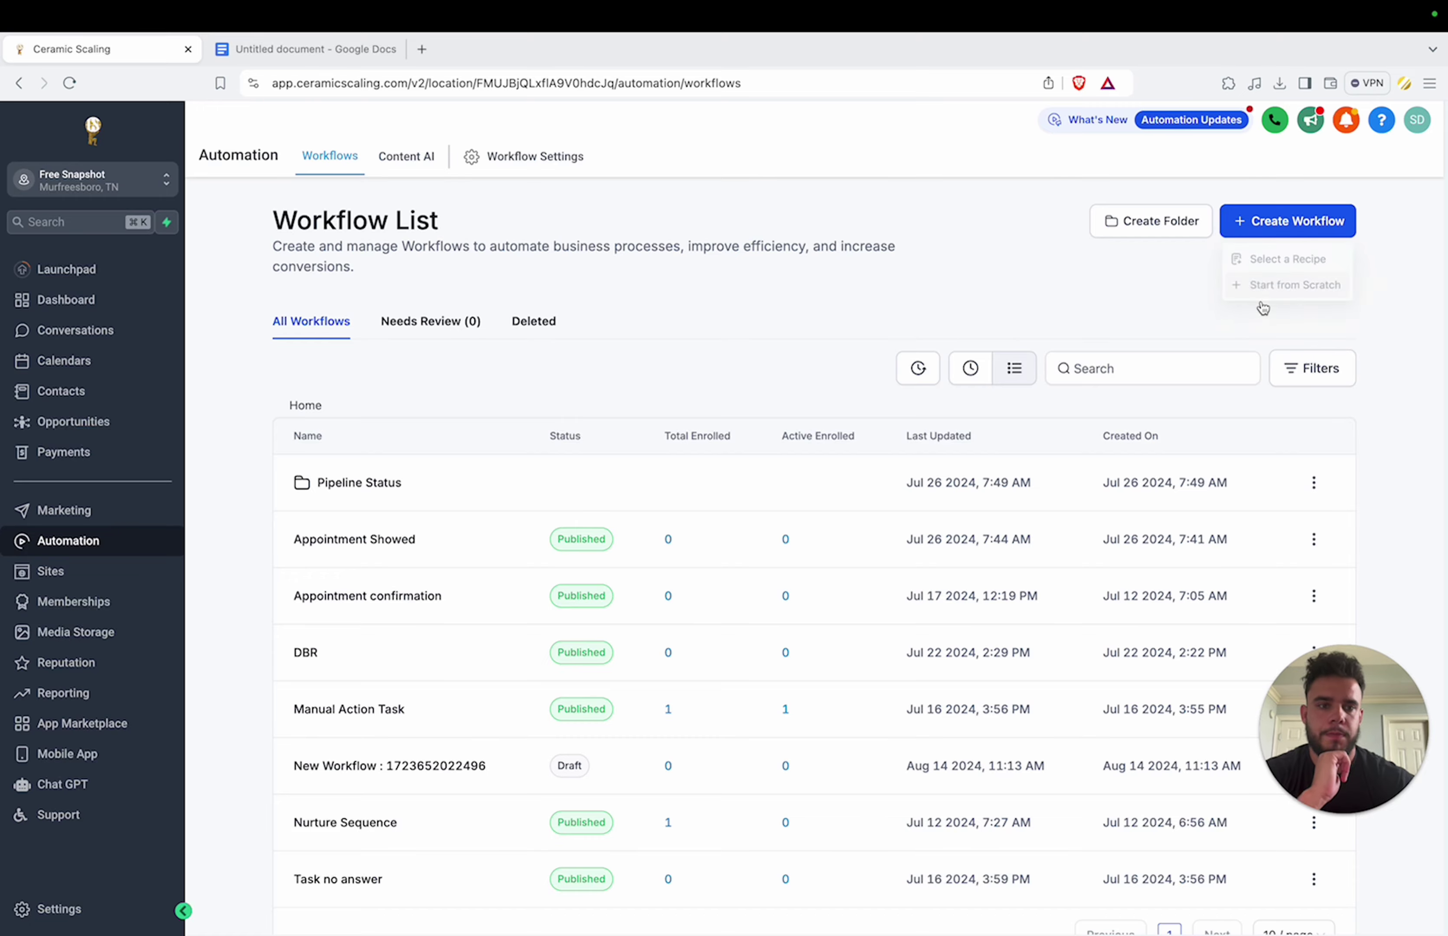
{"action": "key", "text": "super+a"}
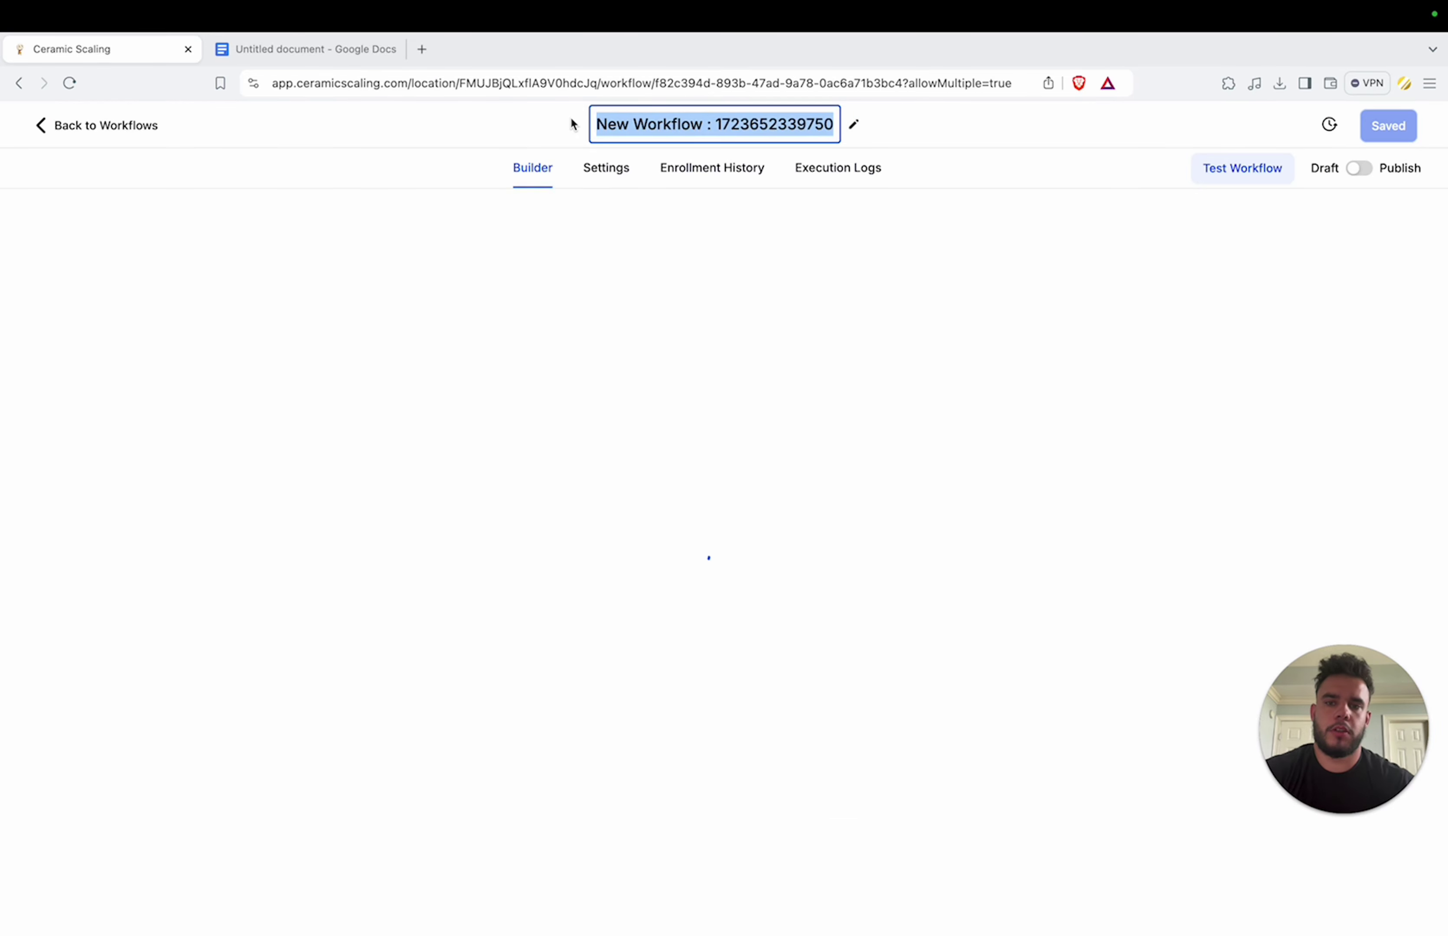
{"action": "type", "text": "Cli"}
{"action": "left_click", "coordinate": [919, 439]}
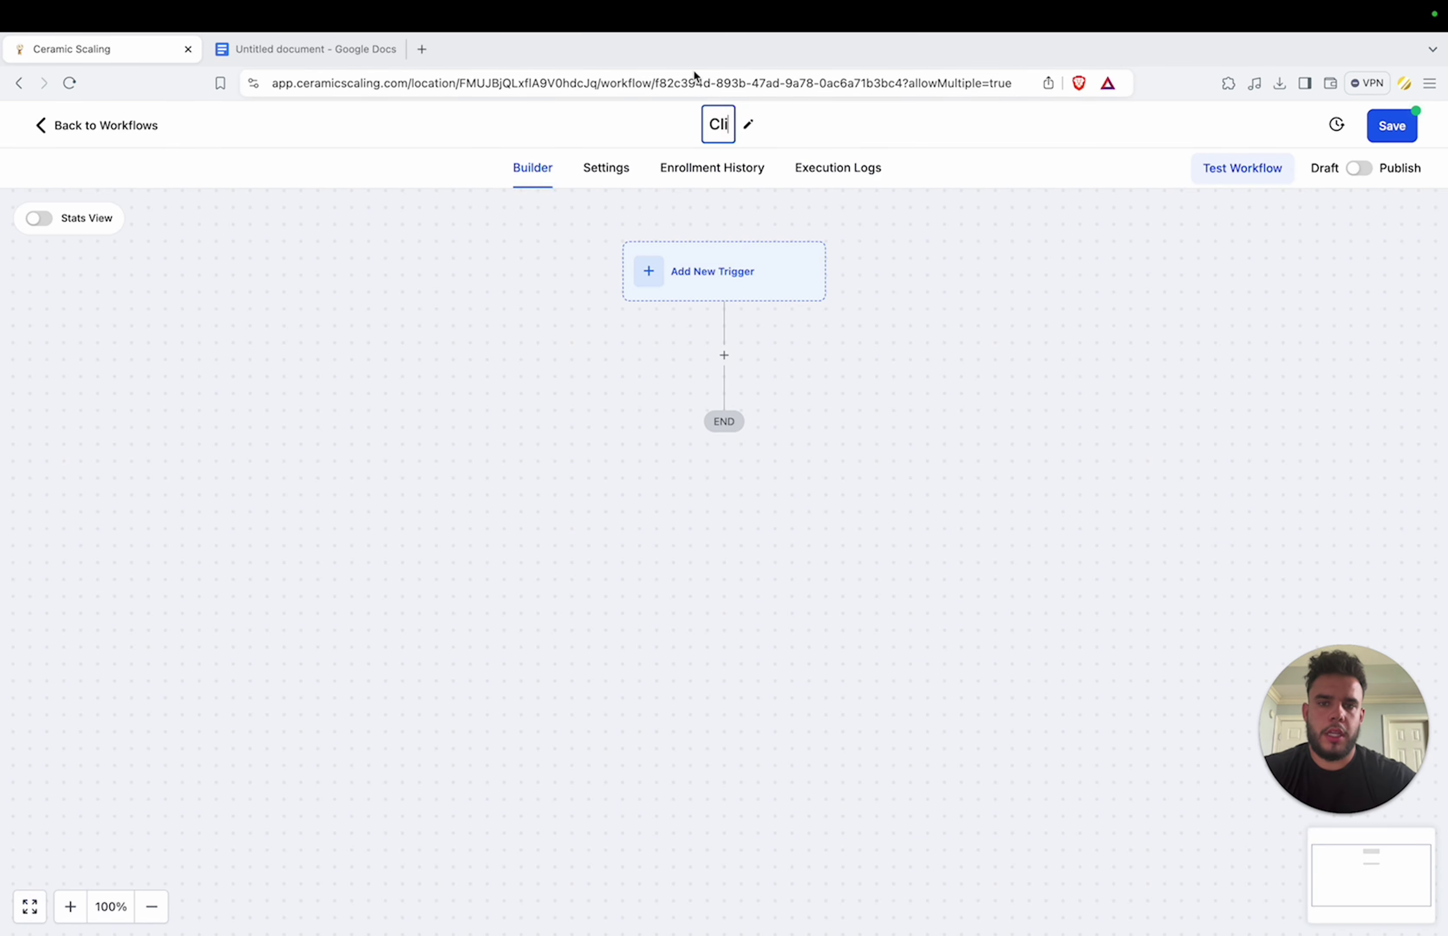
{"action": "type", "text": "ent Delivery"}
{"action": "key", "text": "Return"}
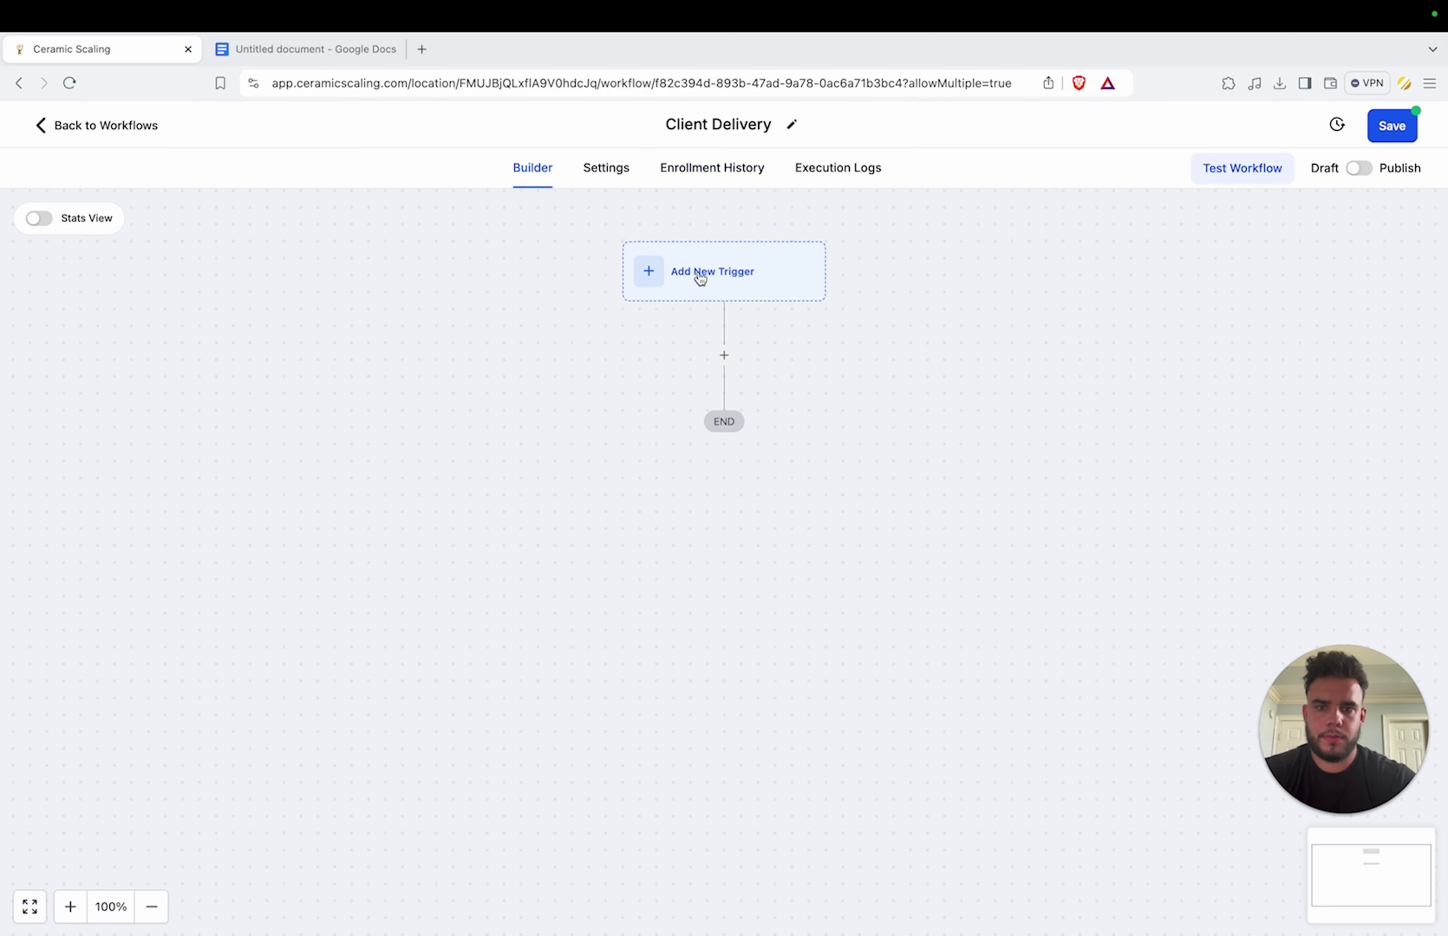
Step: Add a Facebook Lead Form Submitted trigger without filters to the workflow and save the trigger
{"action": "left_click", "coordinate": [727, 274]}
{"action": "left_click", "coordinate": [1021, 325]}
{"action": "type", "text": "face"}
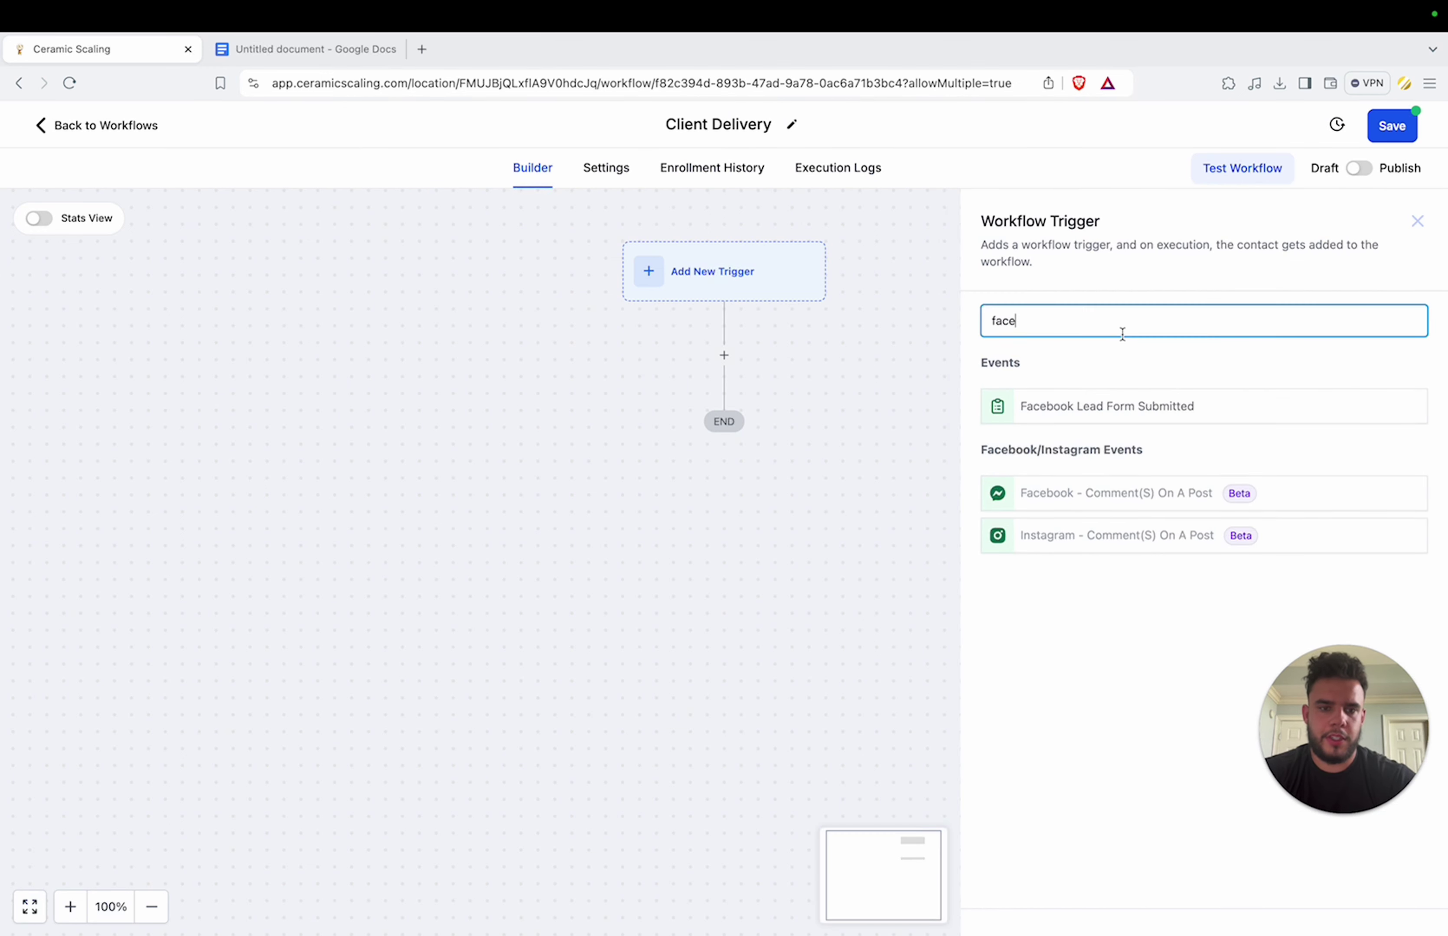
{"action": "left_click", "coordinate": [1092, 408]}
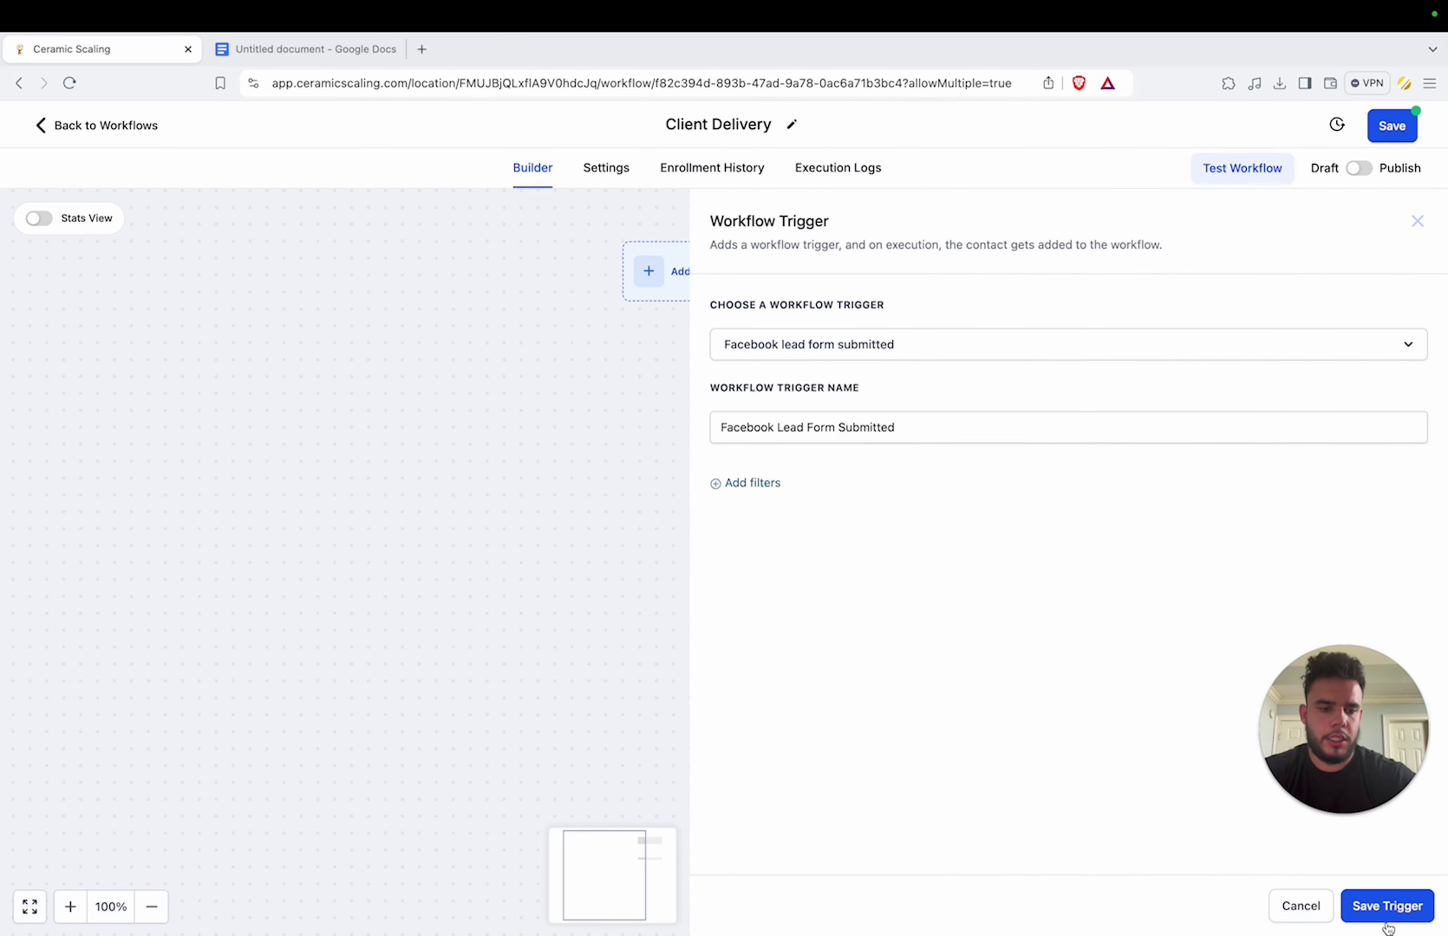
{"action": "left_click", "coordinate": [1387, 906]}
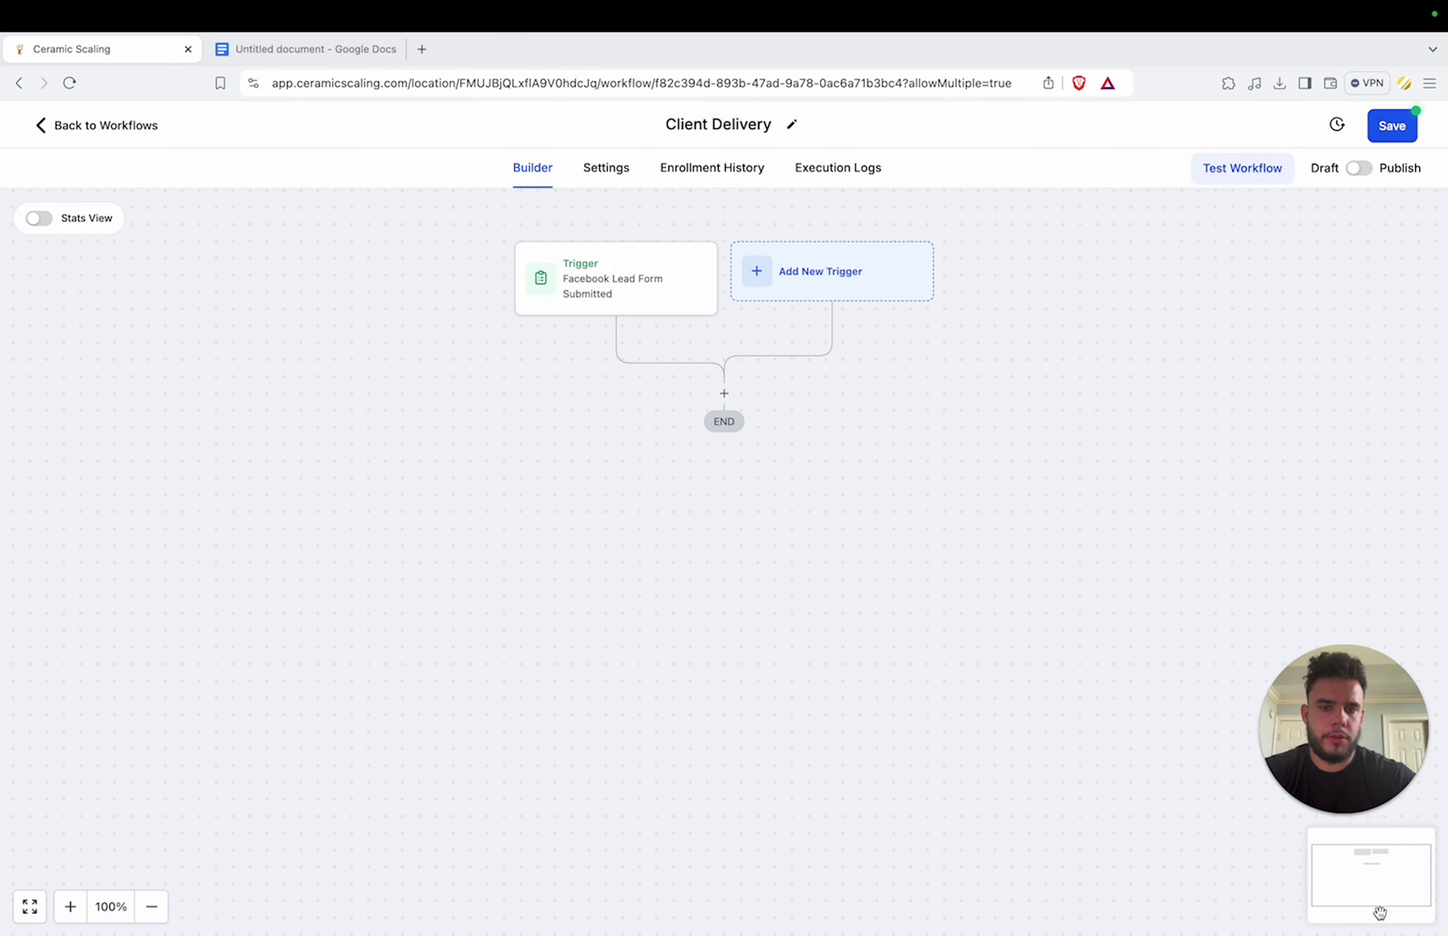
Step: Add an Update Contact Field action below the Facebook lead form trigger
{"action": "left_click", "coordinate": [727, 395]}
{"action": "type", "text": "c"}
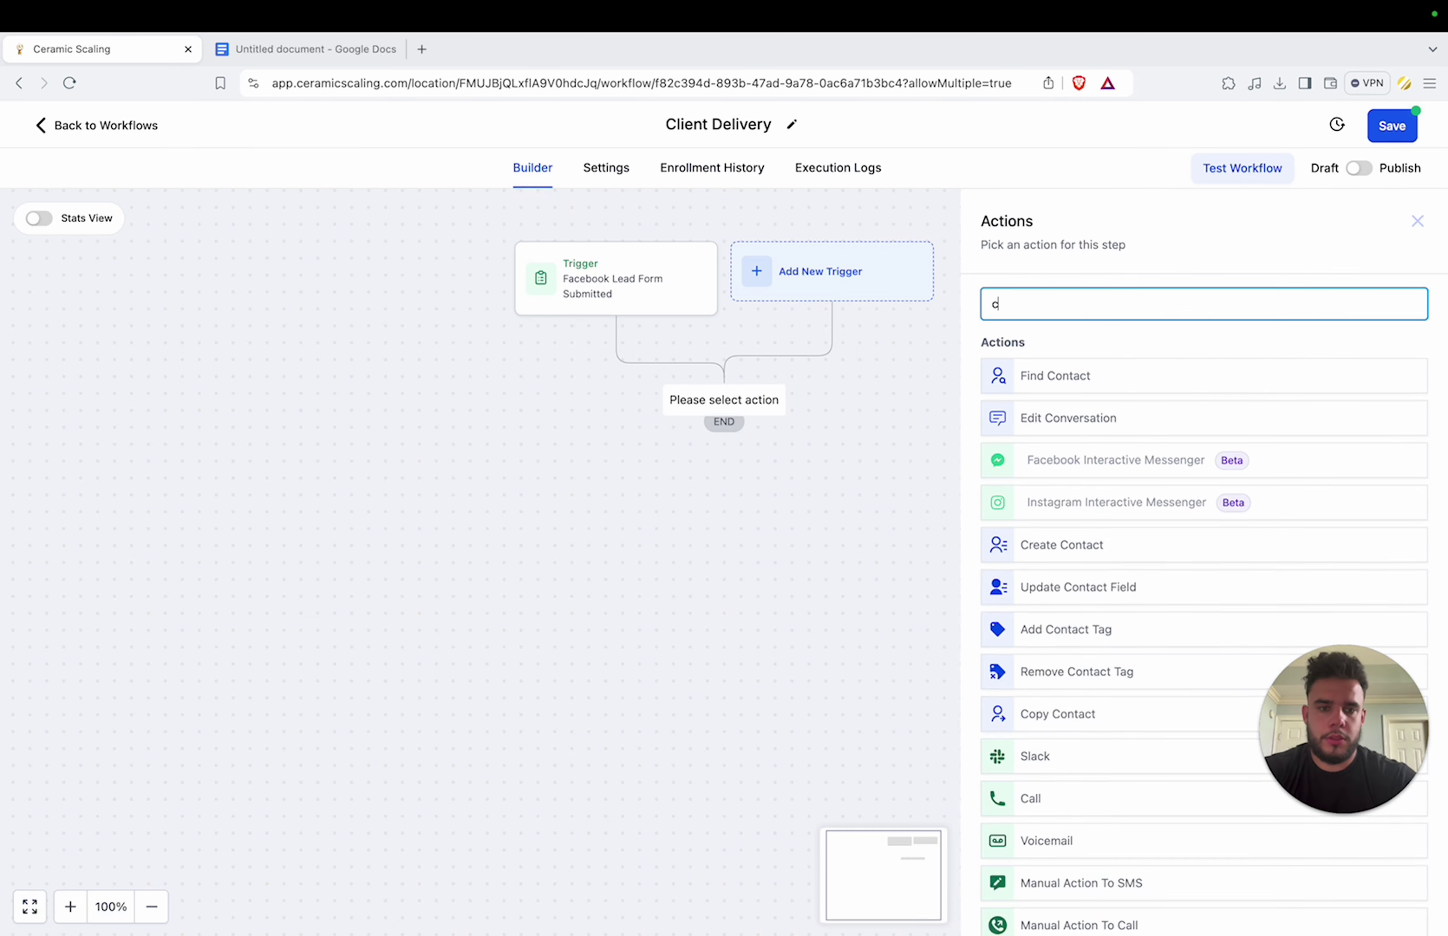
{"action": "key", "text": "BackSpace"}
{"action": "type", "text": "update"}
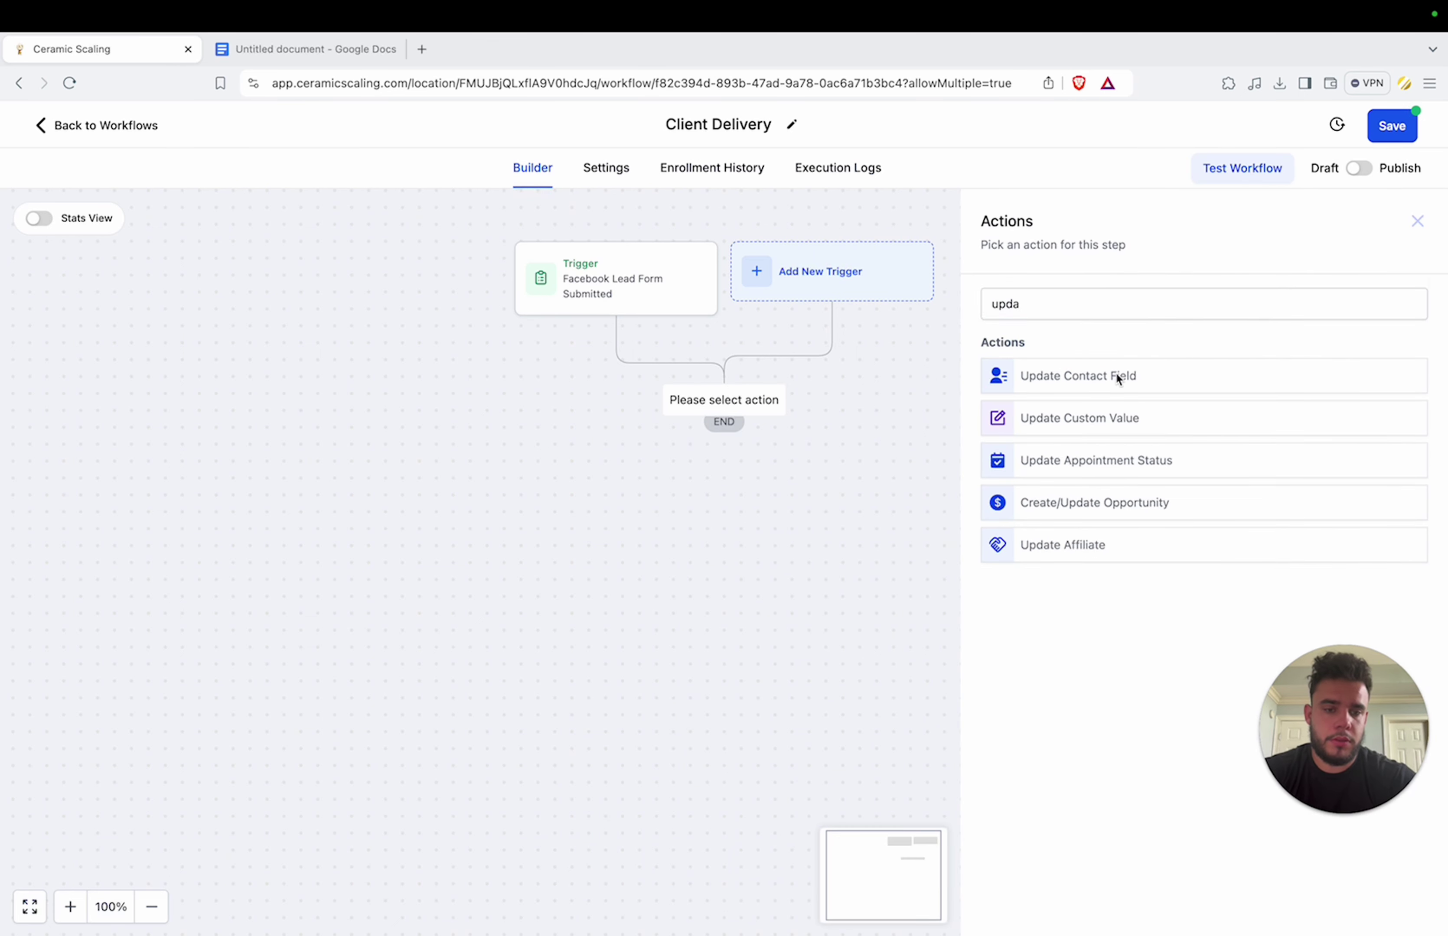
{"action": "left_click", "coordinate": [1115, 371]}
Step: Have the action update the custom field Qualifying Question 1 to "What's the scope of the project?"
{"action": "left_click", "coordinate": [951, 455]}
{"action": "left_click", "coordinate": [965, 495]}
{"action": "scroll", "coordinate": [994, 608], "scroll_direction": "down", "scroll_amount": 5}
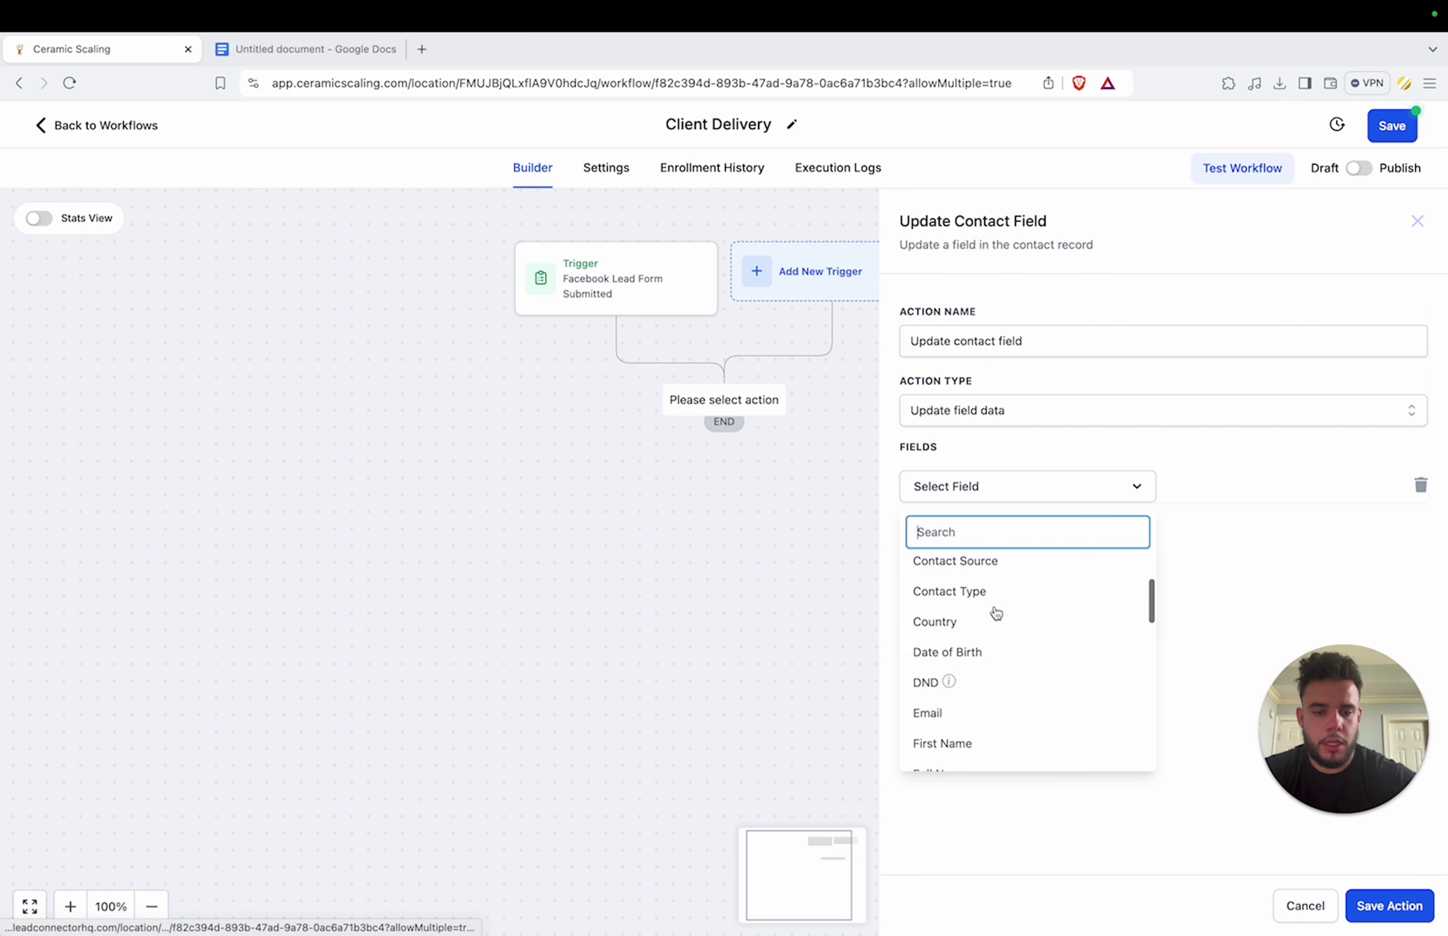
{"action": "scroll", "coordinate": [996, 613], "scroll_direction": "up", "scroll_amount": 2}
{"action": "scroll", "coordinate": [996, 613], "scroll_direction": "down", "scroll_amount": 5}
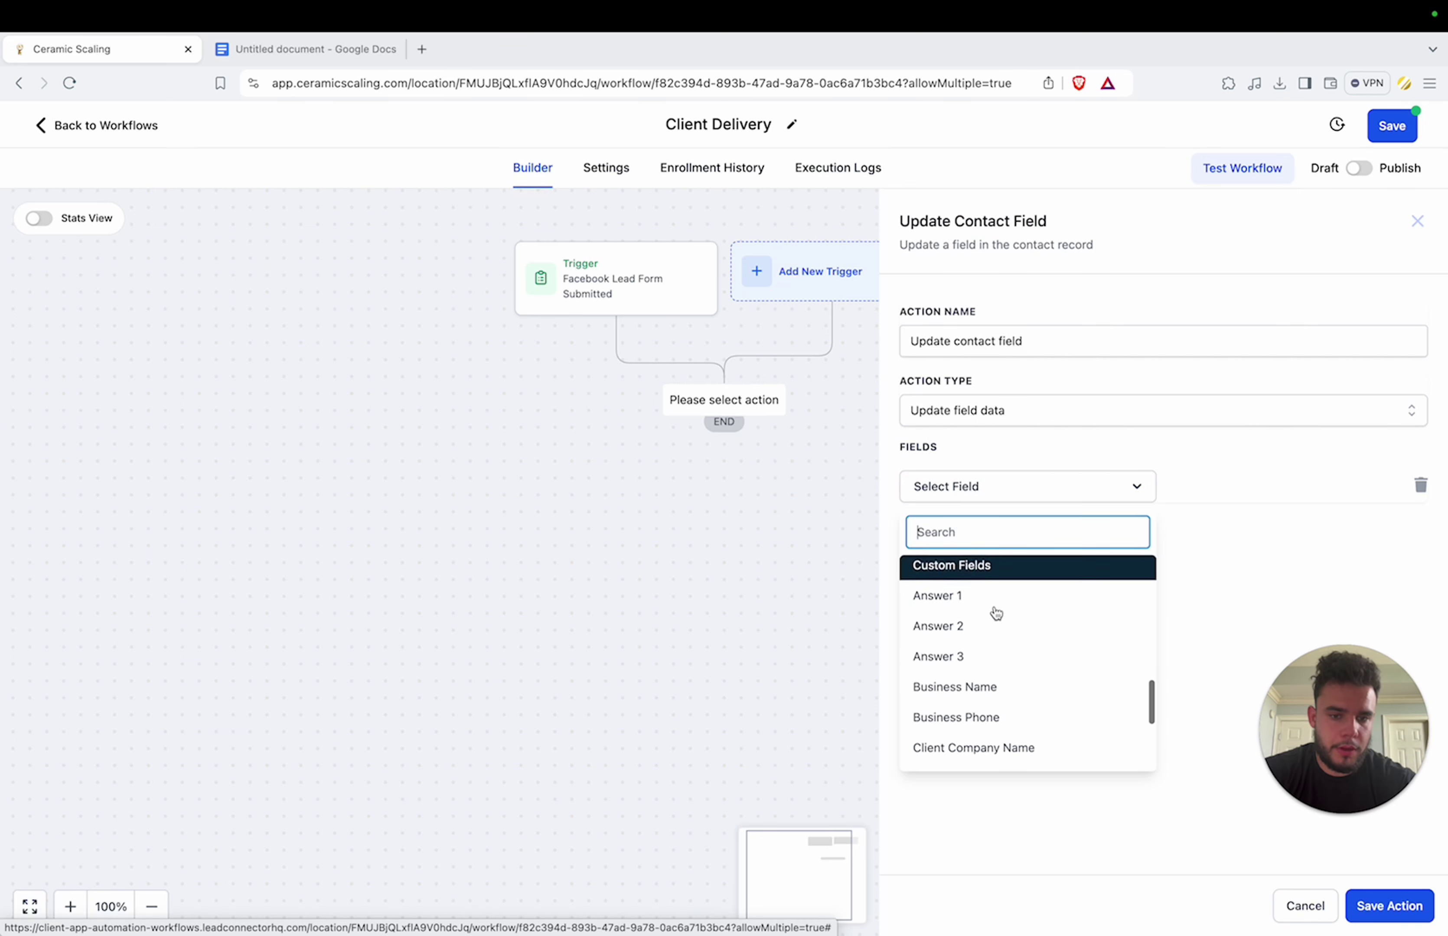
{"action": "left_click", "coordinate": [986, 697]}
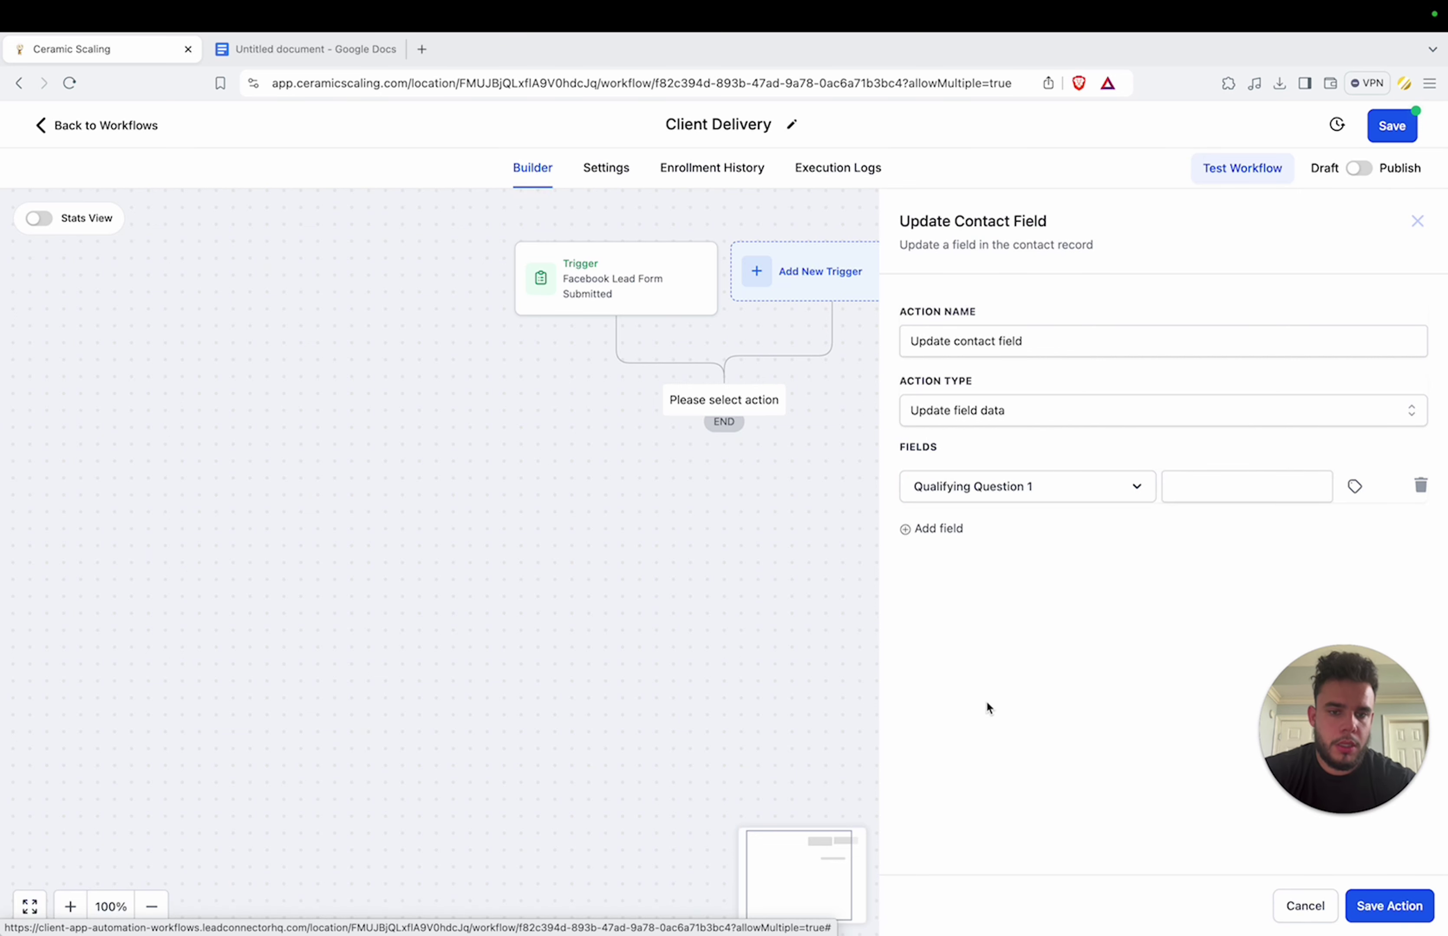
{"action": "left_click", "coordinate": [1179, 494]}
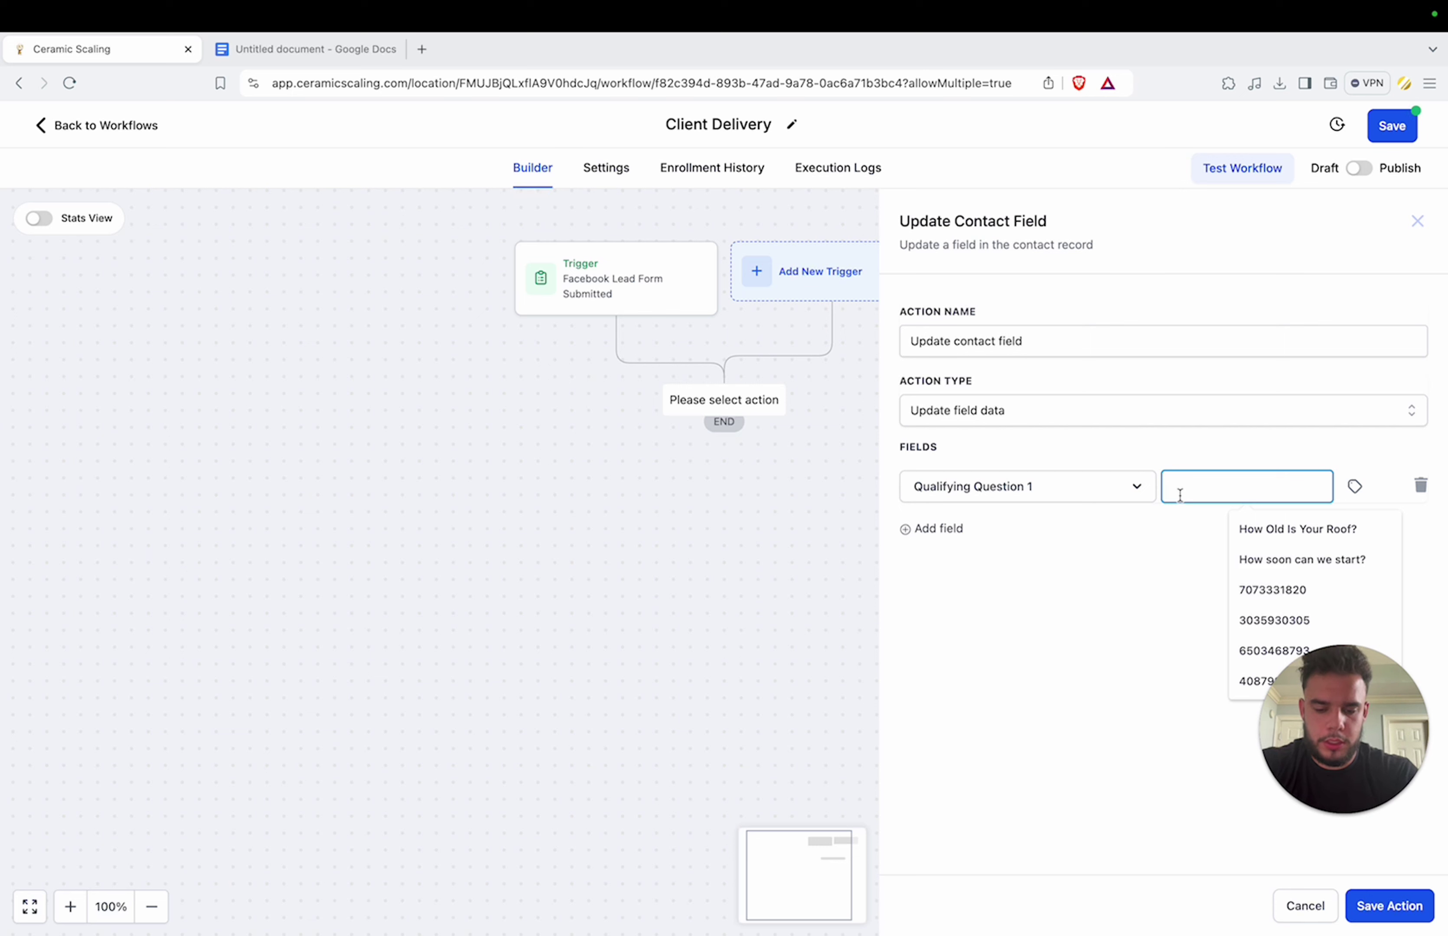
{"action": "type", "text": "What's"}
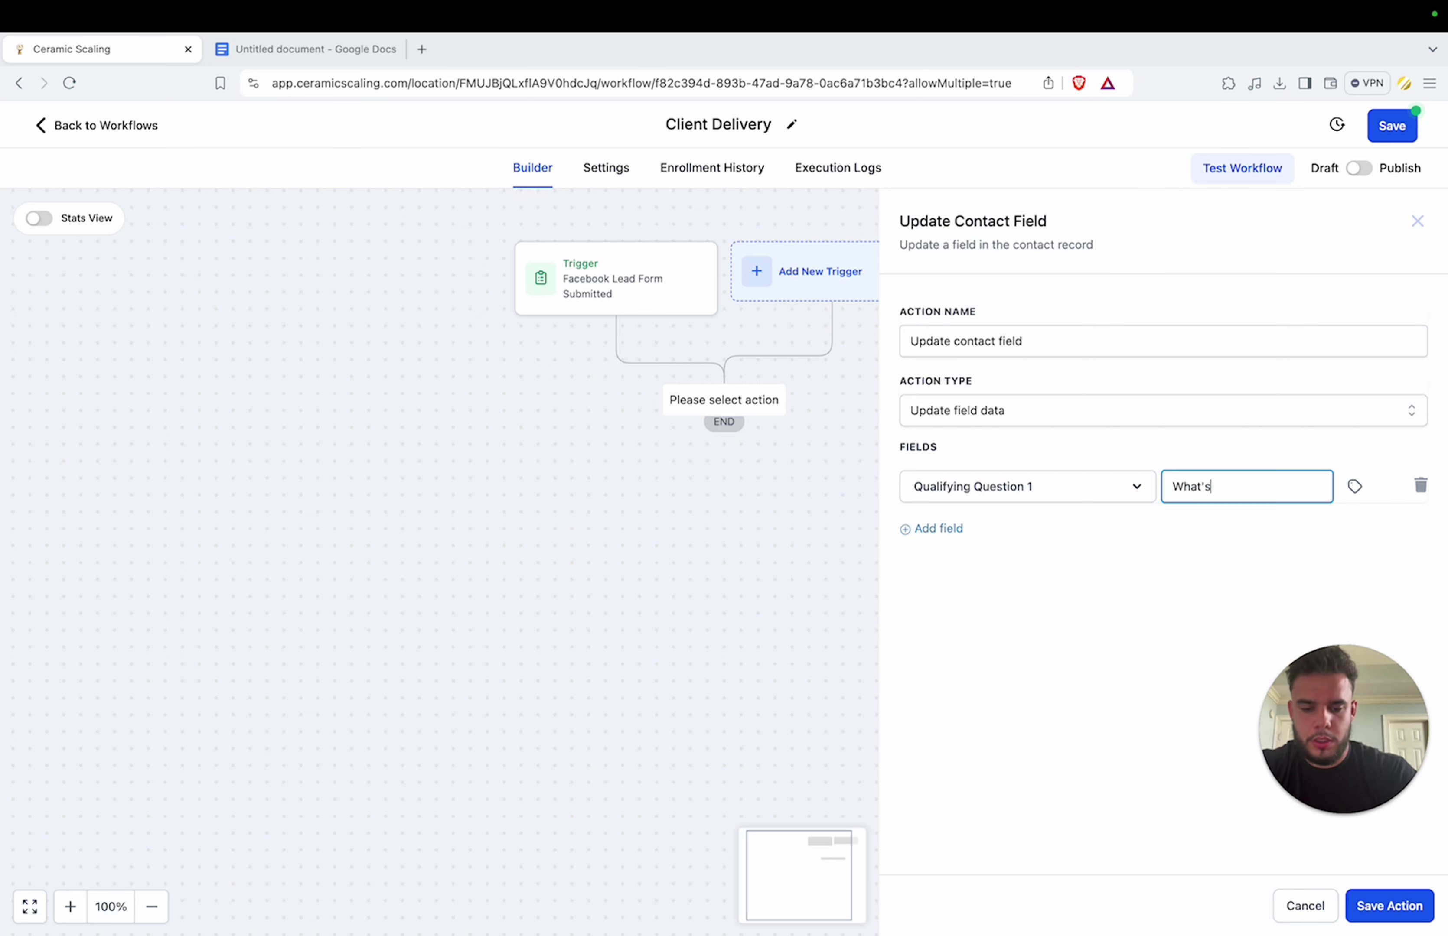
{"action": "type", "text": " the scope of the pr"}
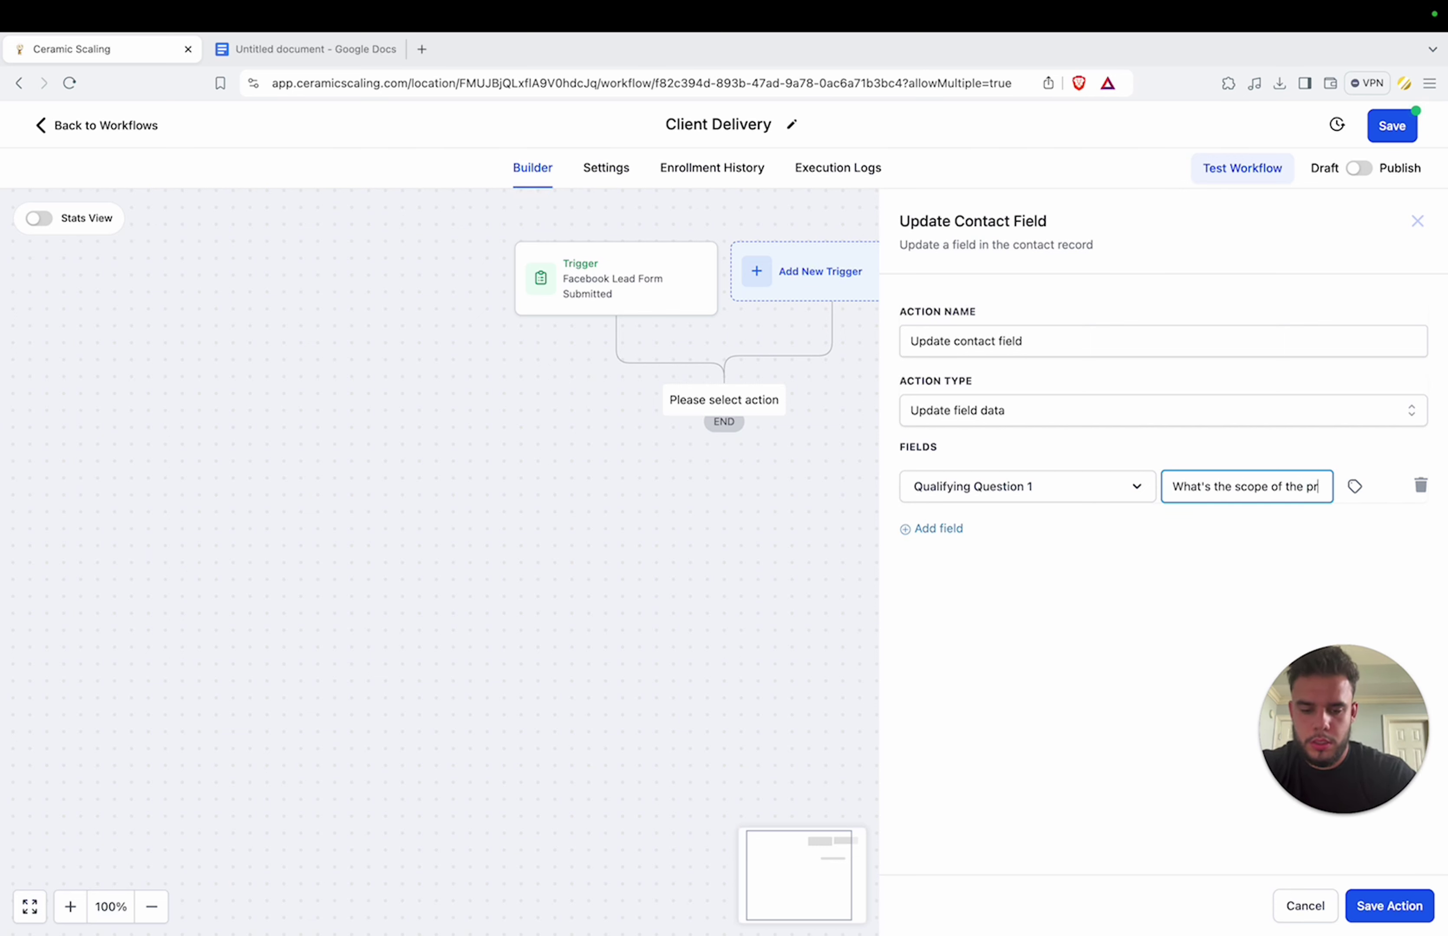
{"action": "type", "text": "oject?"}
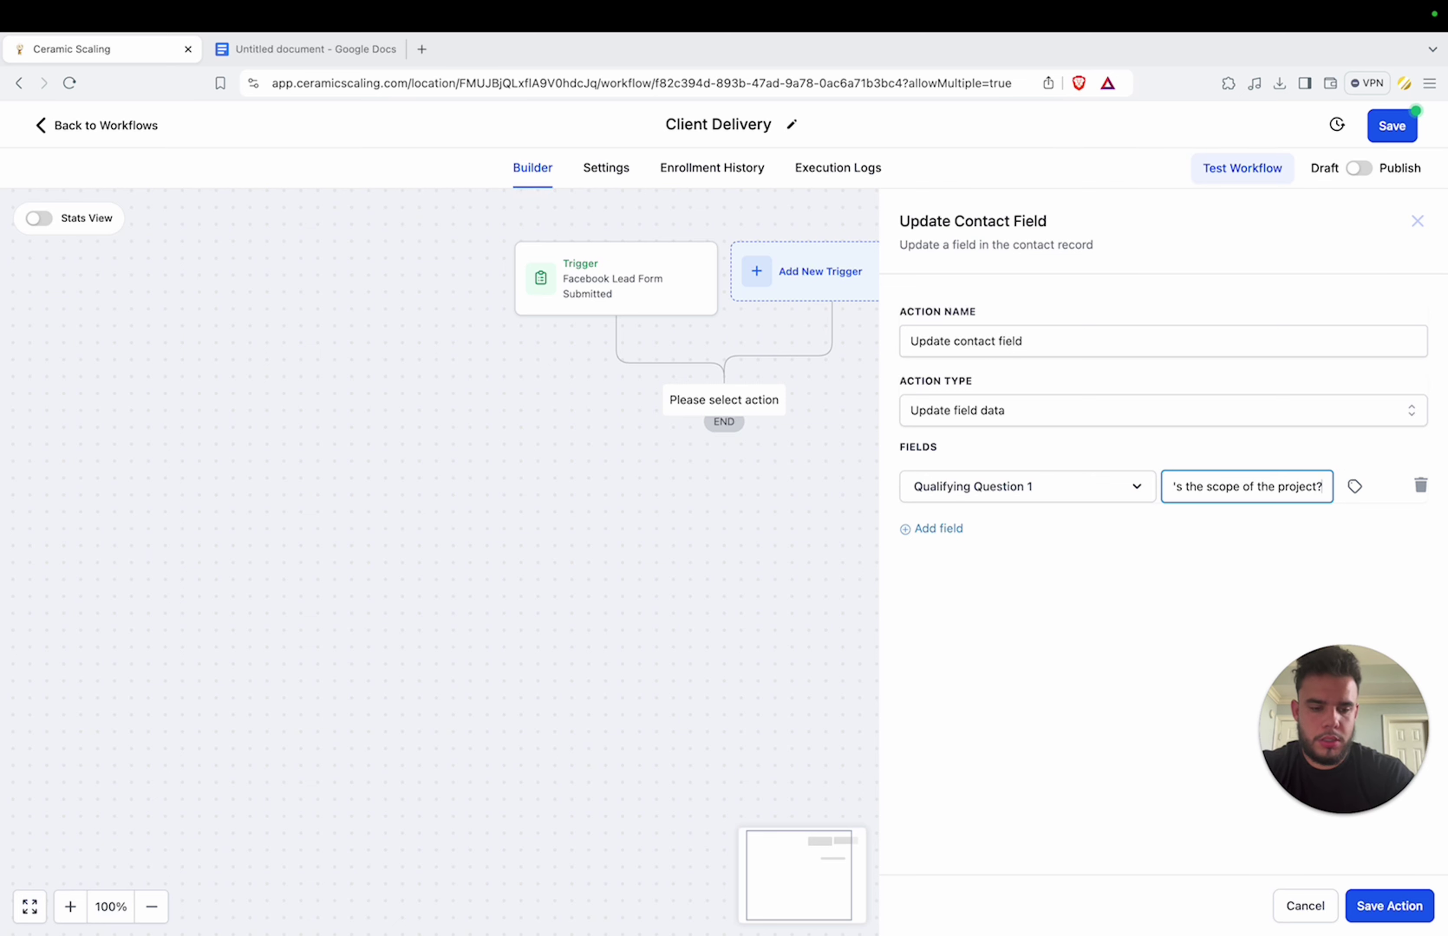
Step: Add Qualifying Question 2 to the updated fields with the value "Do you have insurance?"
{"action": "left_click", "coordinate": [953, 540]}
{"action": "left_click", "coordinate": [973, 541]}
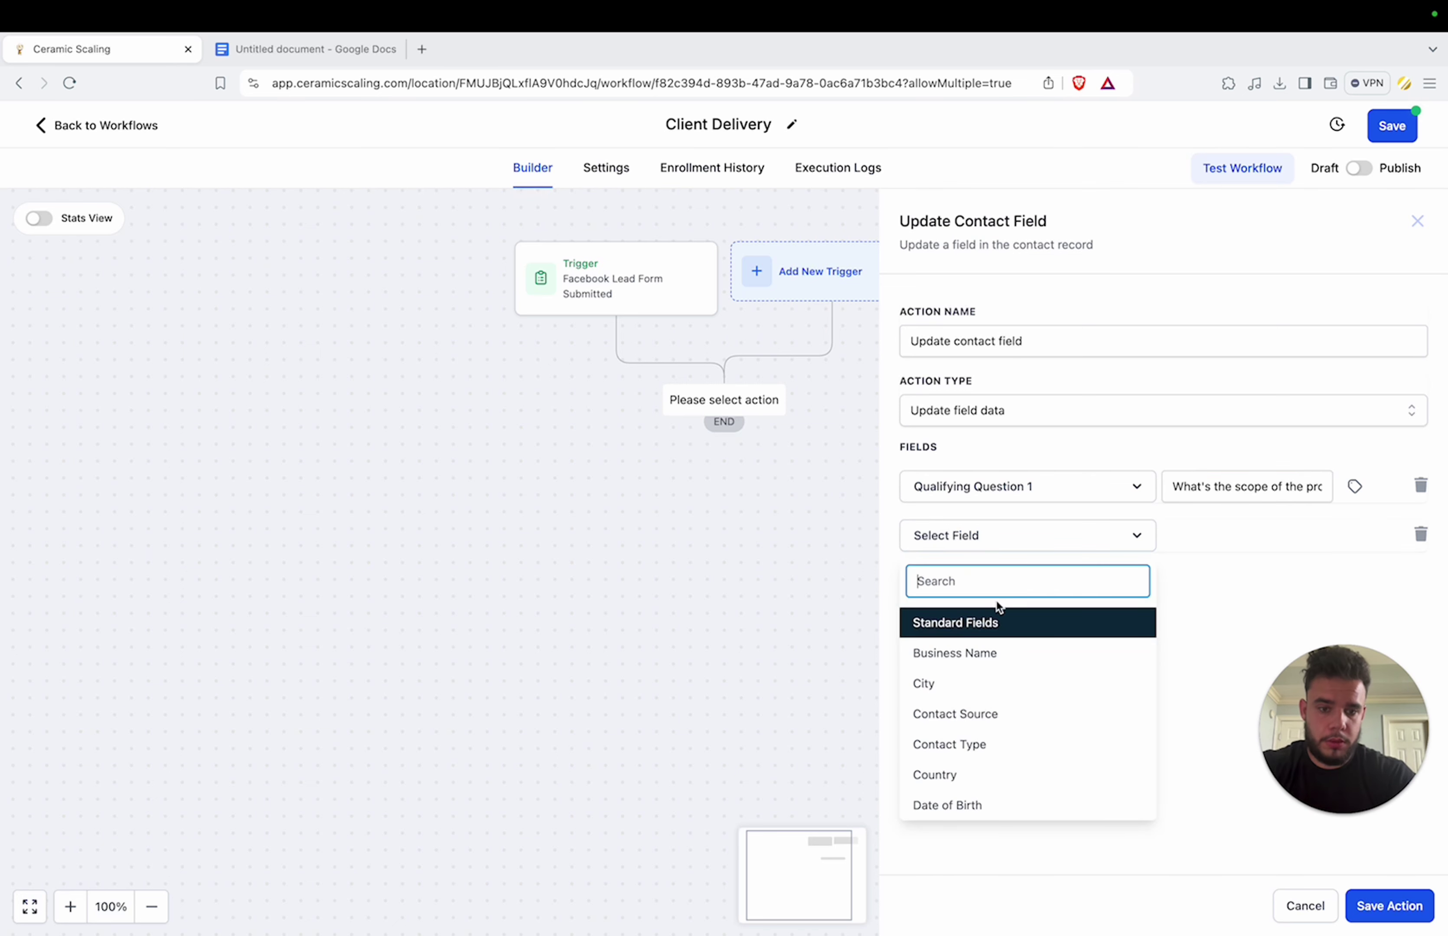
{"action": "type", "text": "qual"}
{"action": "left_click", "coordinate": [1013, 684]}
{"action": "left_click", "coordinate": [1229, 531]}
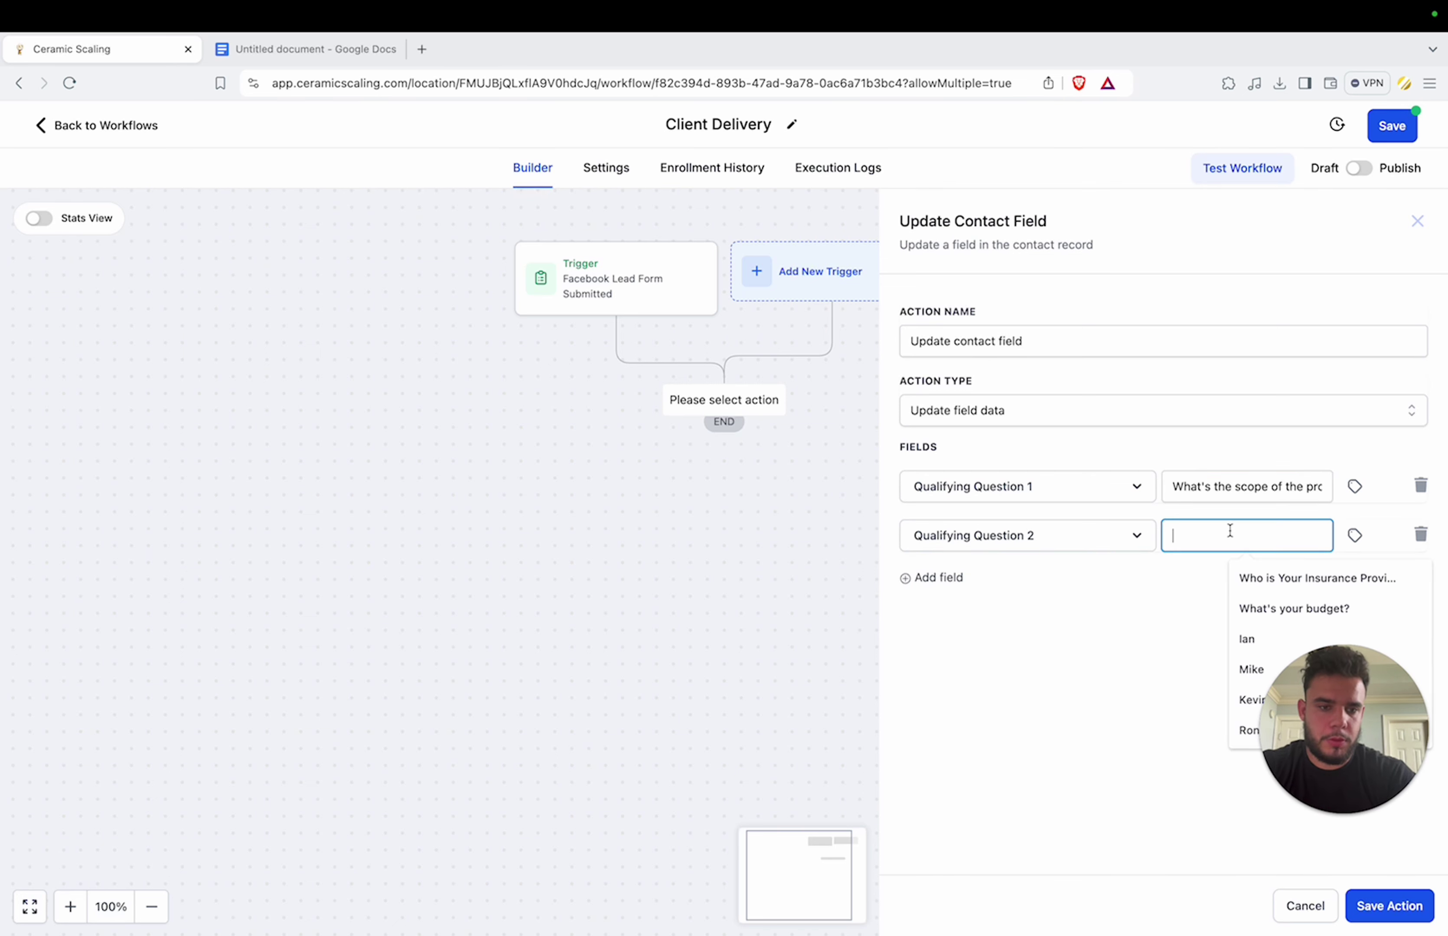
{"action": "type", "text": "ZDo"}
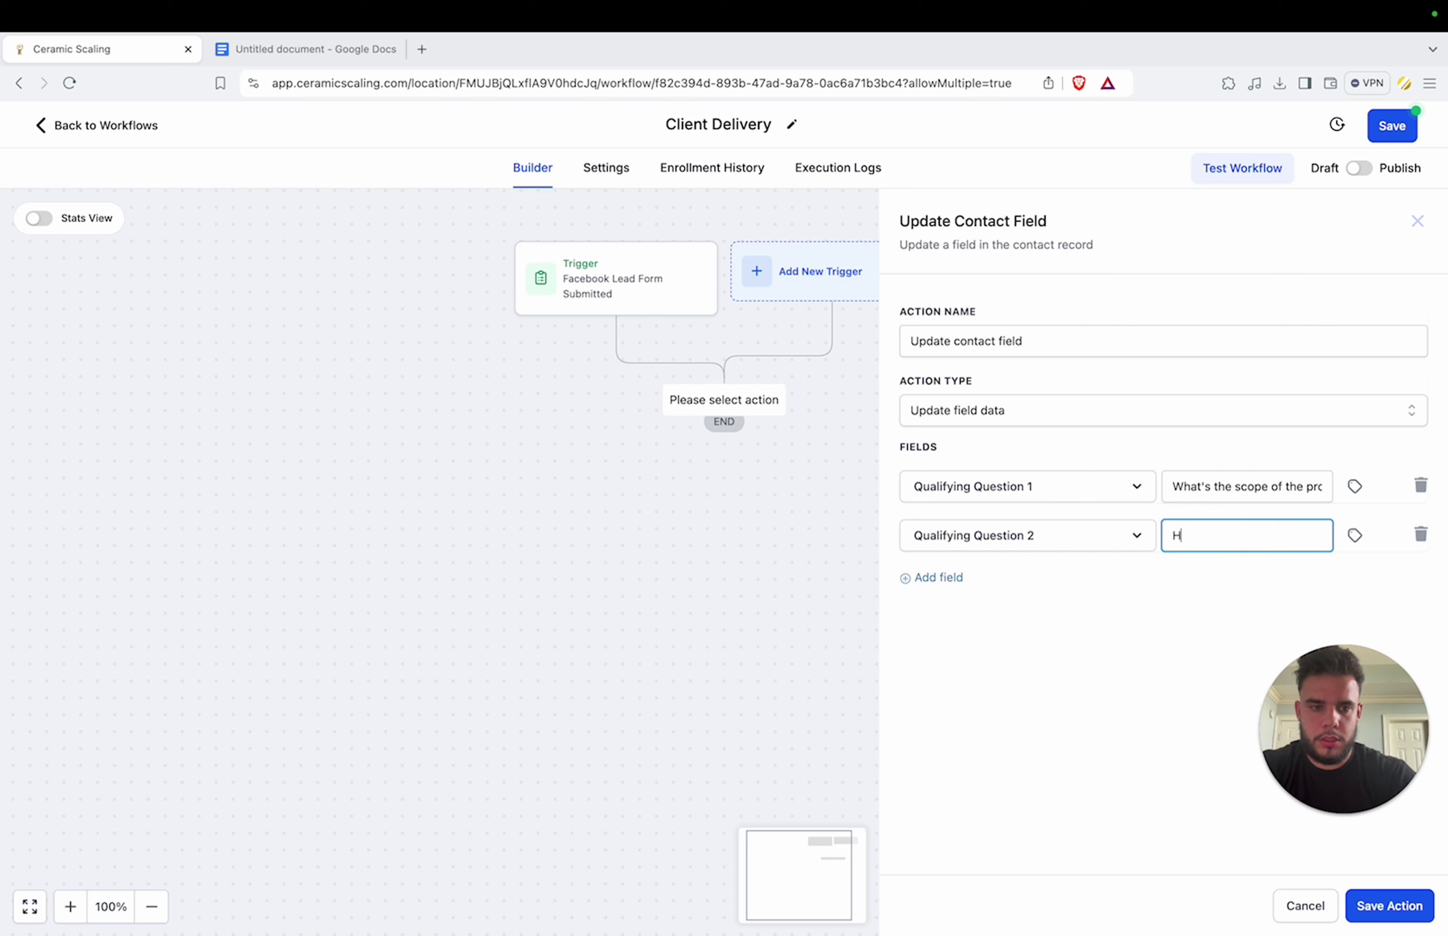
{"action": "key", "text": "BackSpace"}
{"action": "key", "text": "BackSpace"}
{"action": "key", "text": "BackSpace"}
{"action": "type", "text": "Do you have u"}
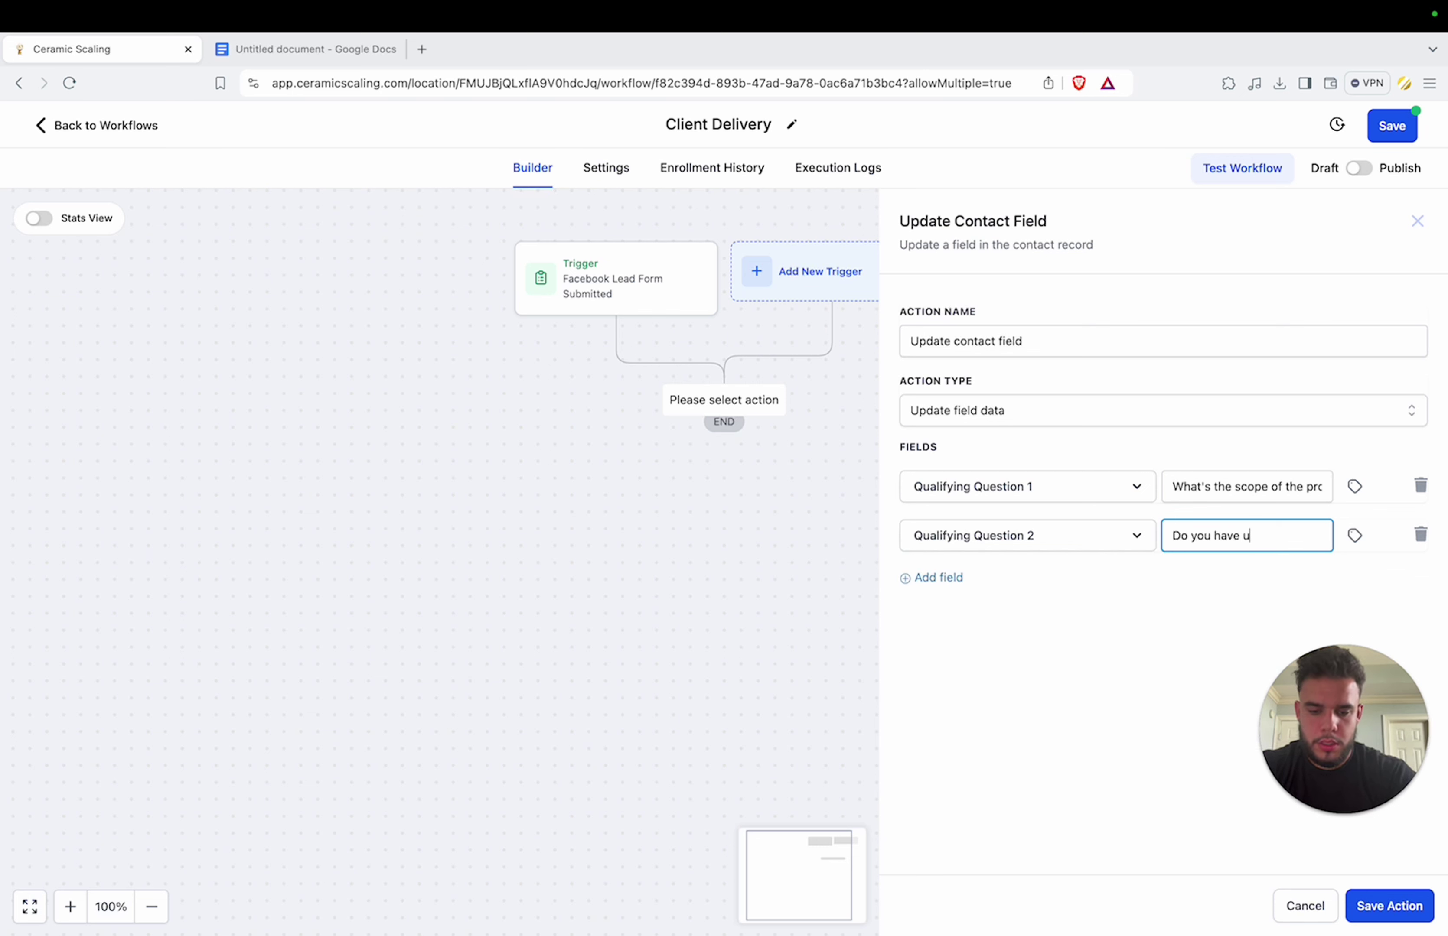
{"action": "key", "text": "BackSpace"}
{"action": "type", "text": "insurance?"}
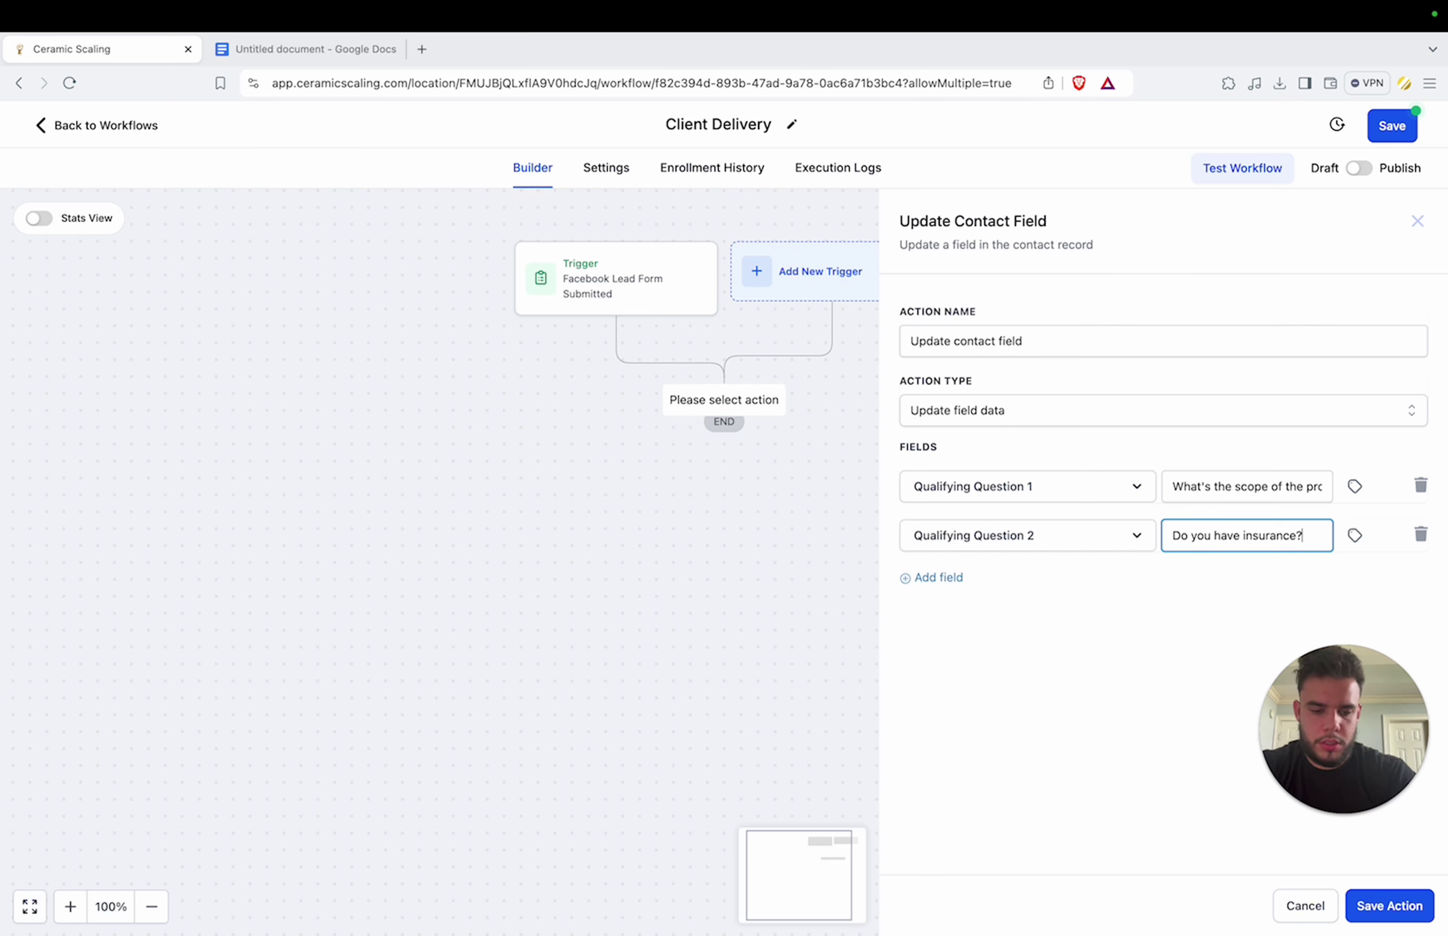
Step: Add Qualifying Question 3 to the updated fields with the value "how old is your roof?"
{"action": "left_click", "coordinate": [949, 577]}
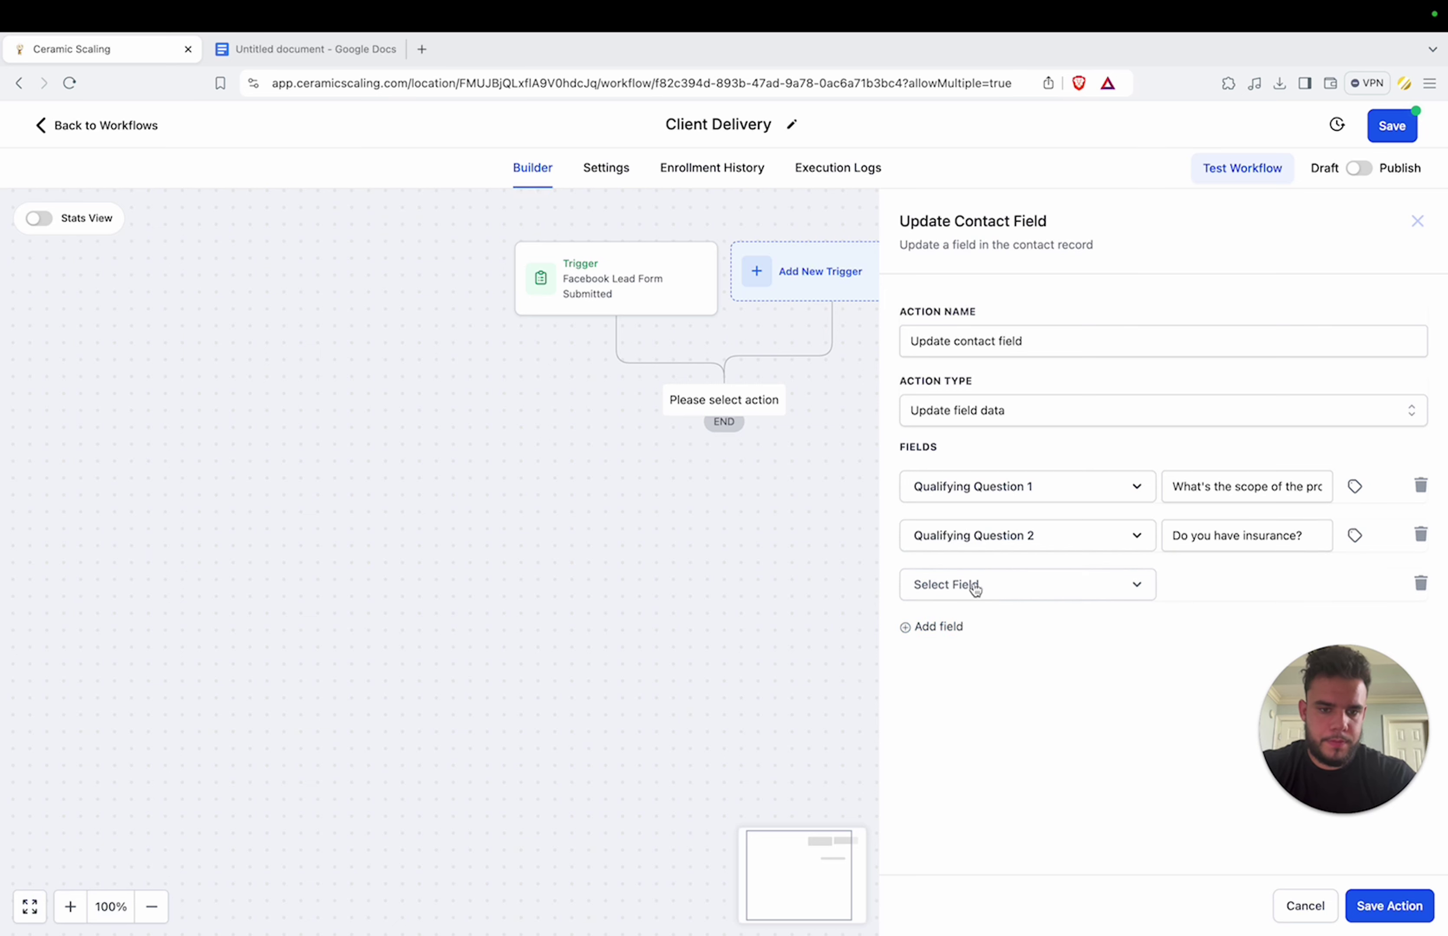
{"action": "left_click", "coordinate": [972, 586]}
{"action": "type", "text": "qual"}
{"action": "left_click", "coordinate": [985, 763]}
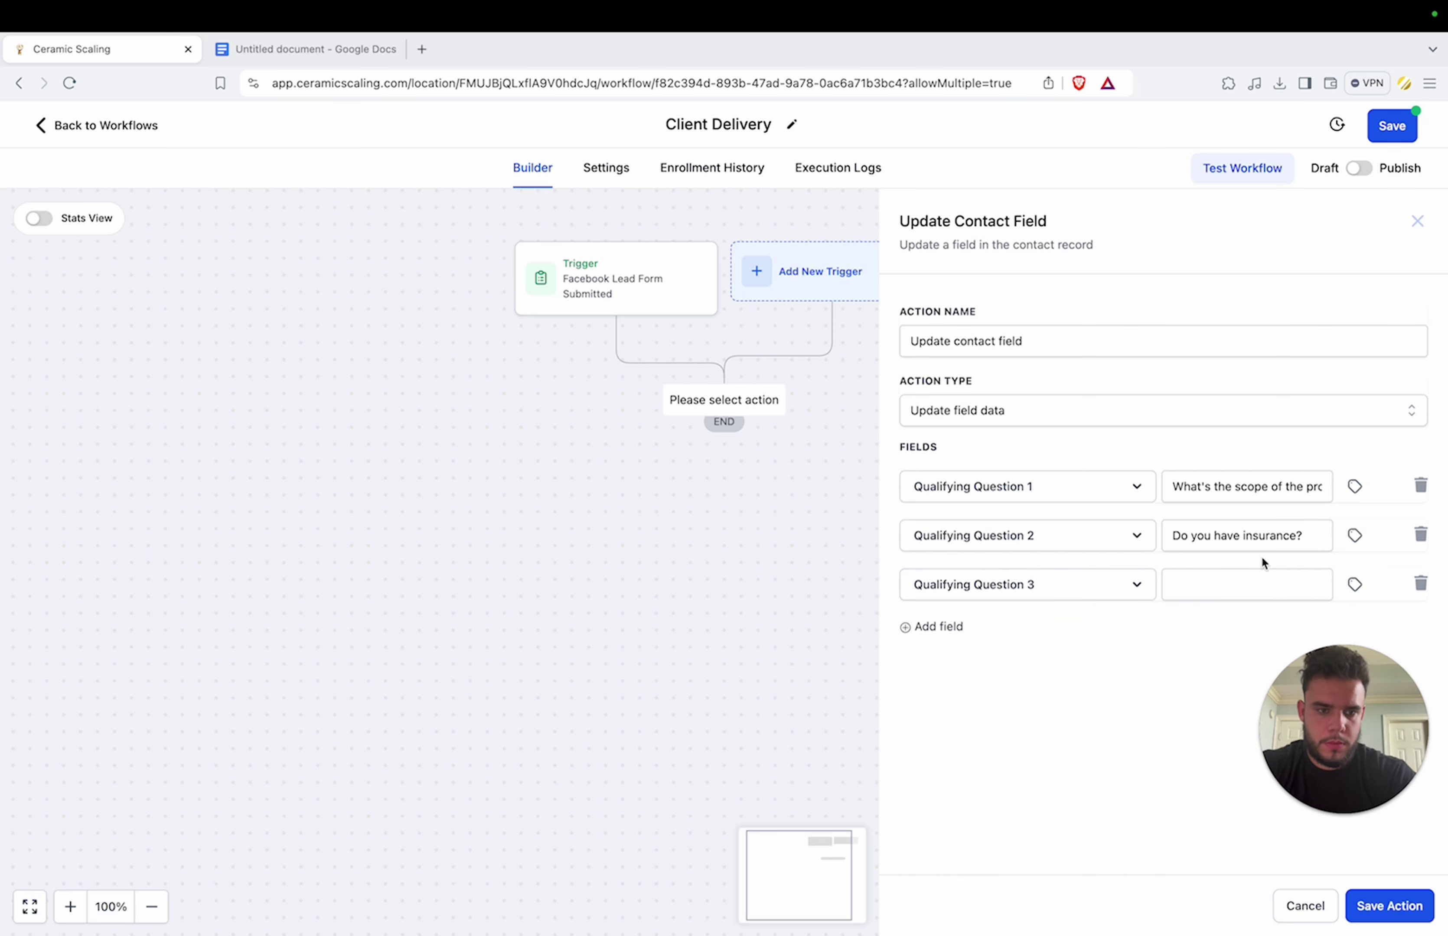
{"action": "left_click", "coordinate": [1196, 585]}
{"action": "type", "text": "how old i"}
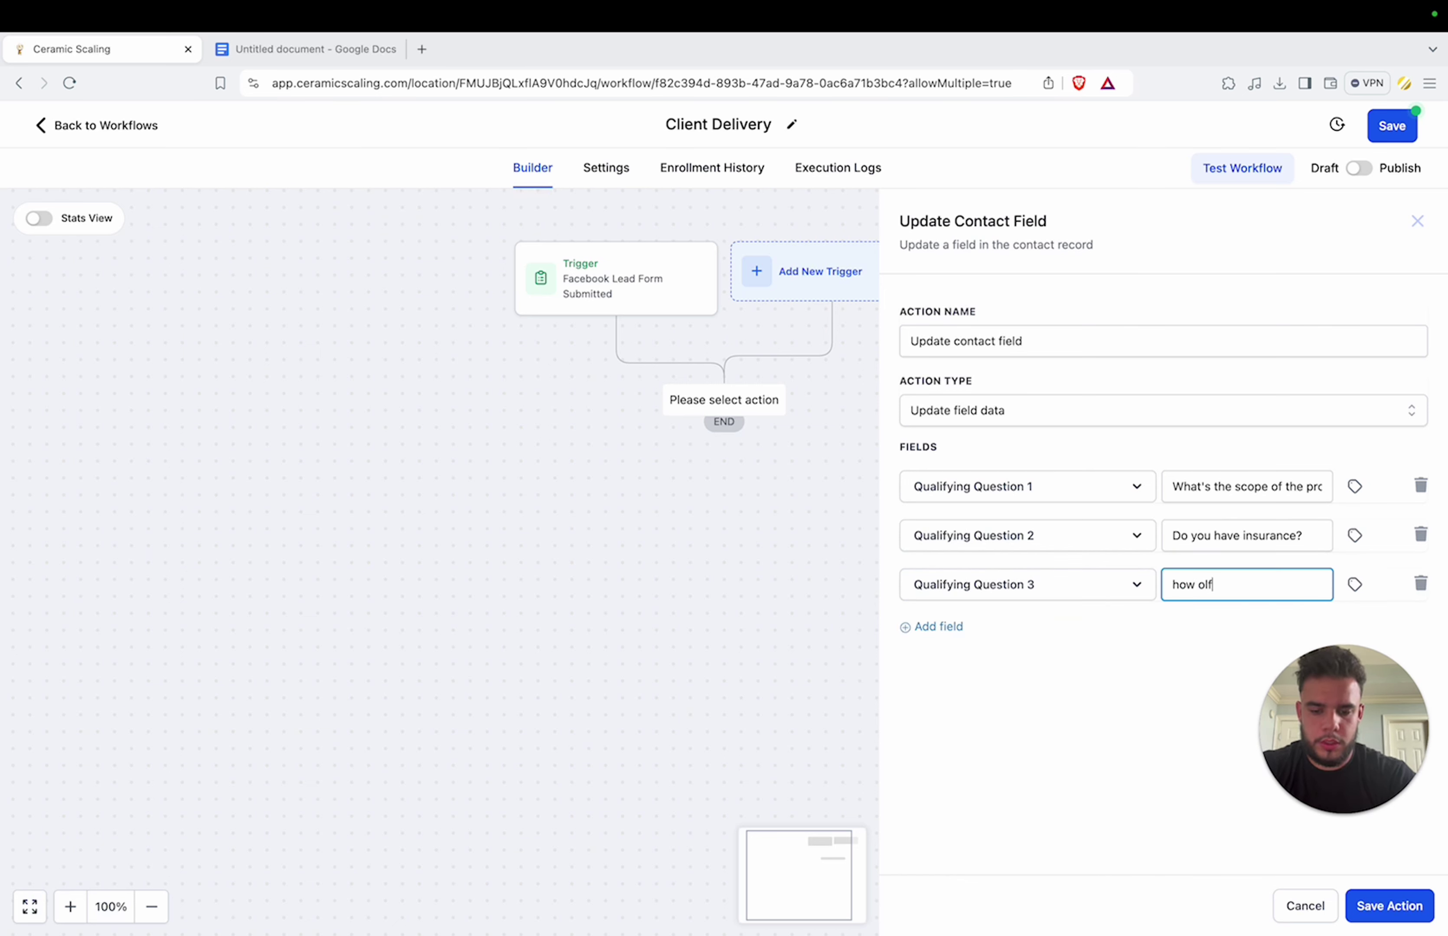
{"action": "type", "text": "s your roof?"}
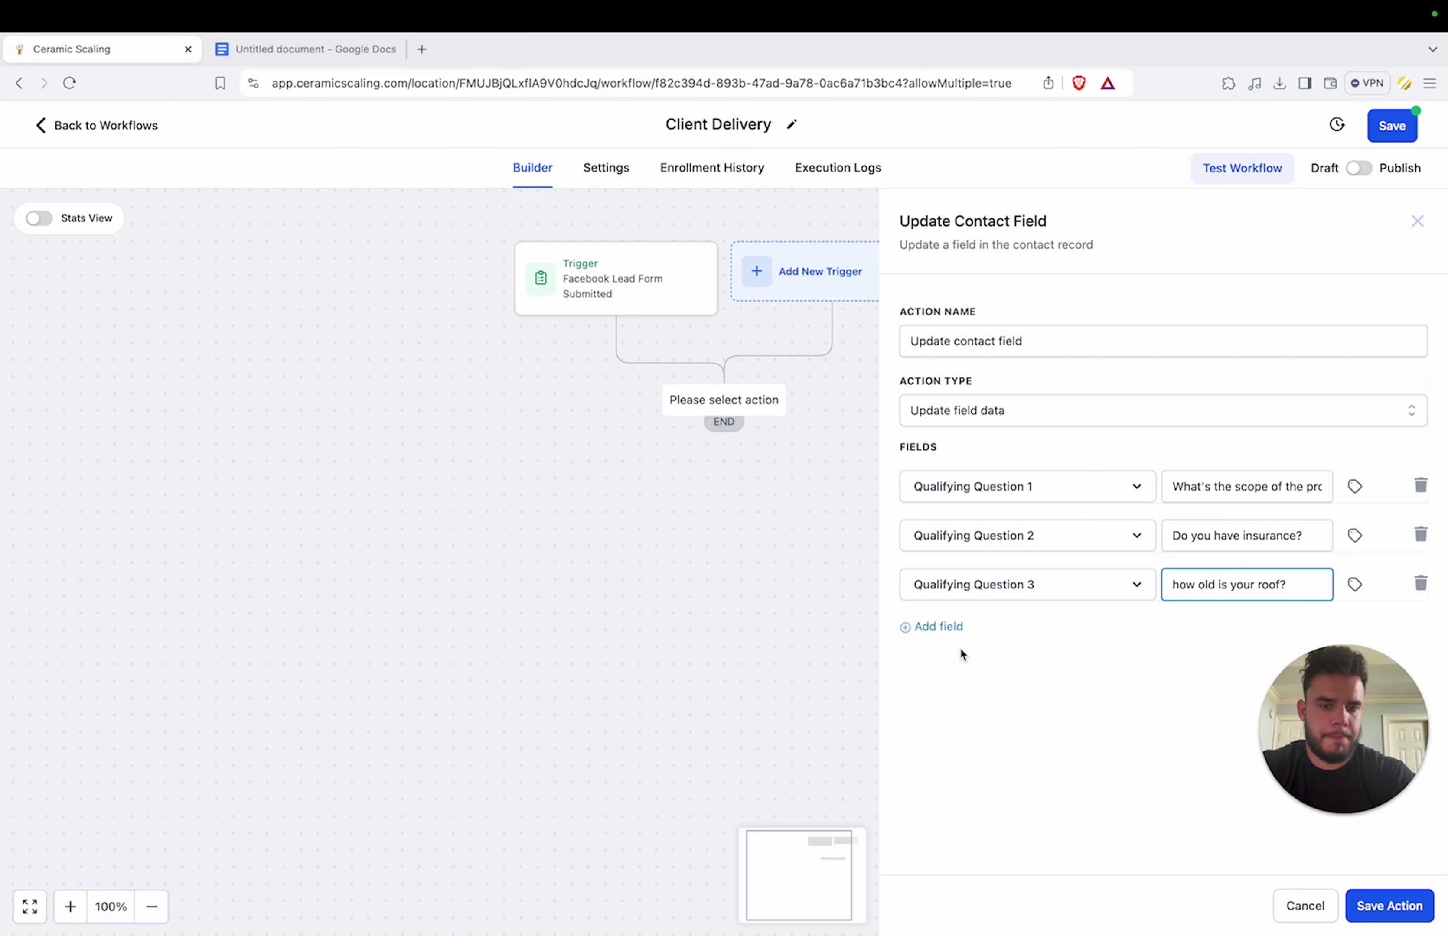
Step: Add Business Name to the updated fields with the value "ABCcontracting"
{"action": "left_click", "coordinate": [938, 627]}
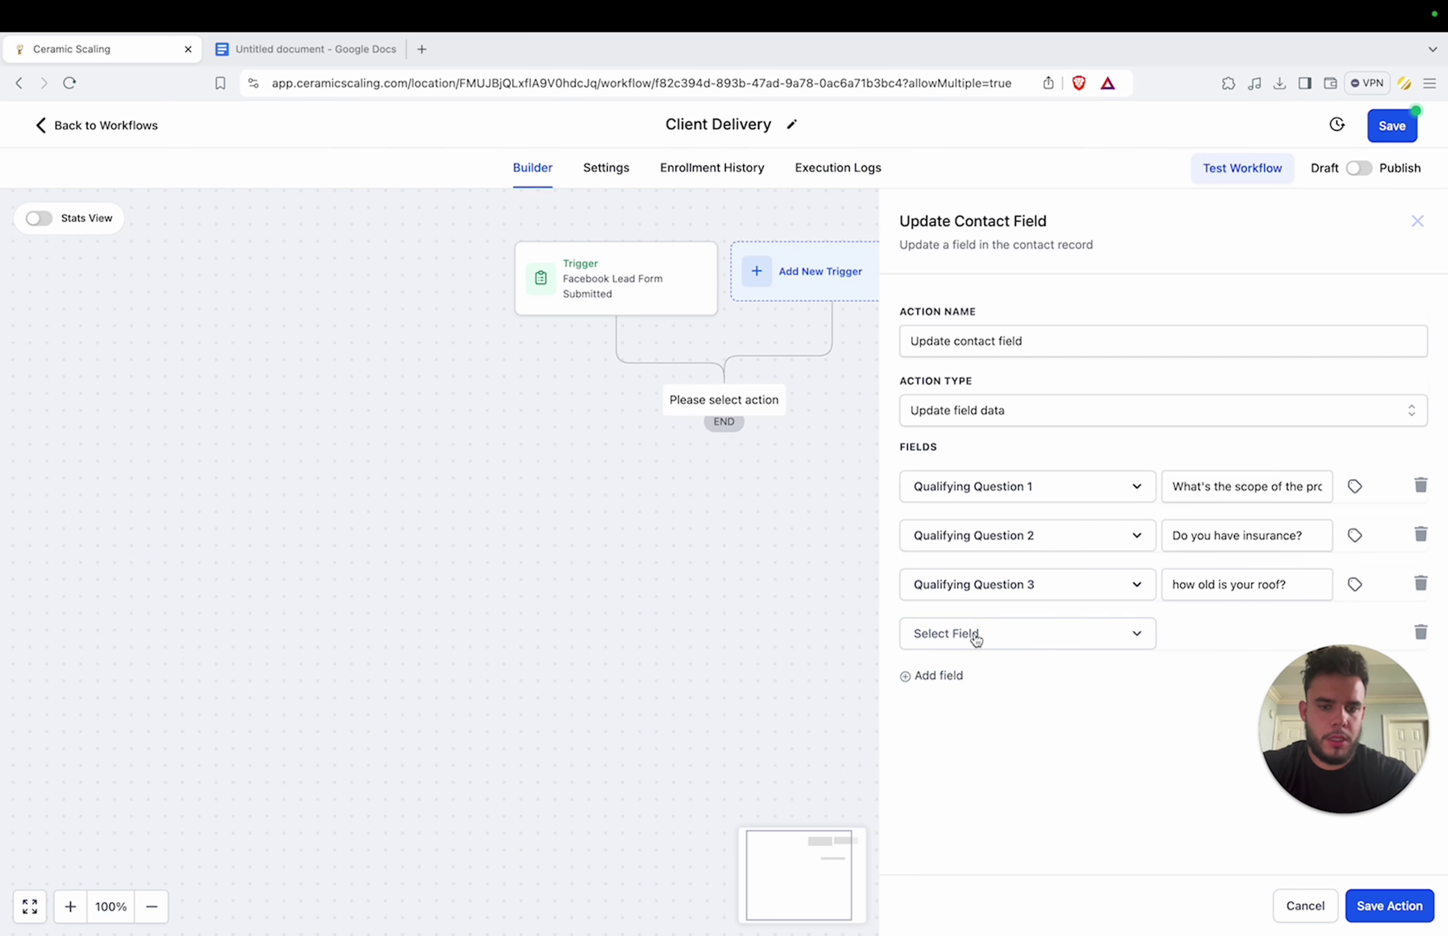
{"action": "left_click", "coordinate": [974, 636]}
{"action": "type", "text": "bus"}
{"action": "left_click", "coordinate": [985, 752]}
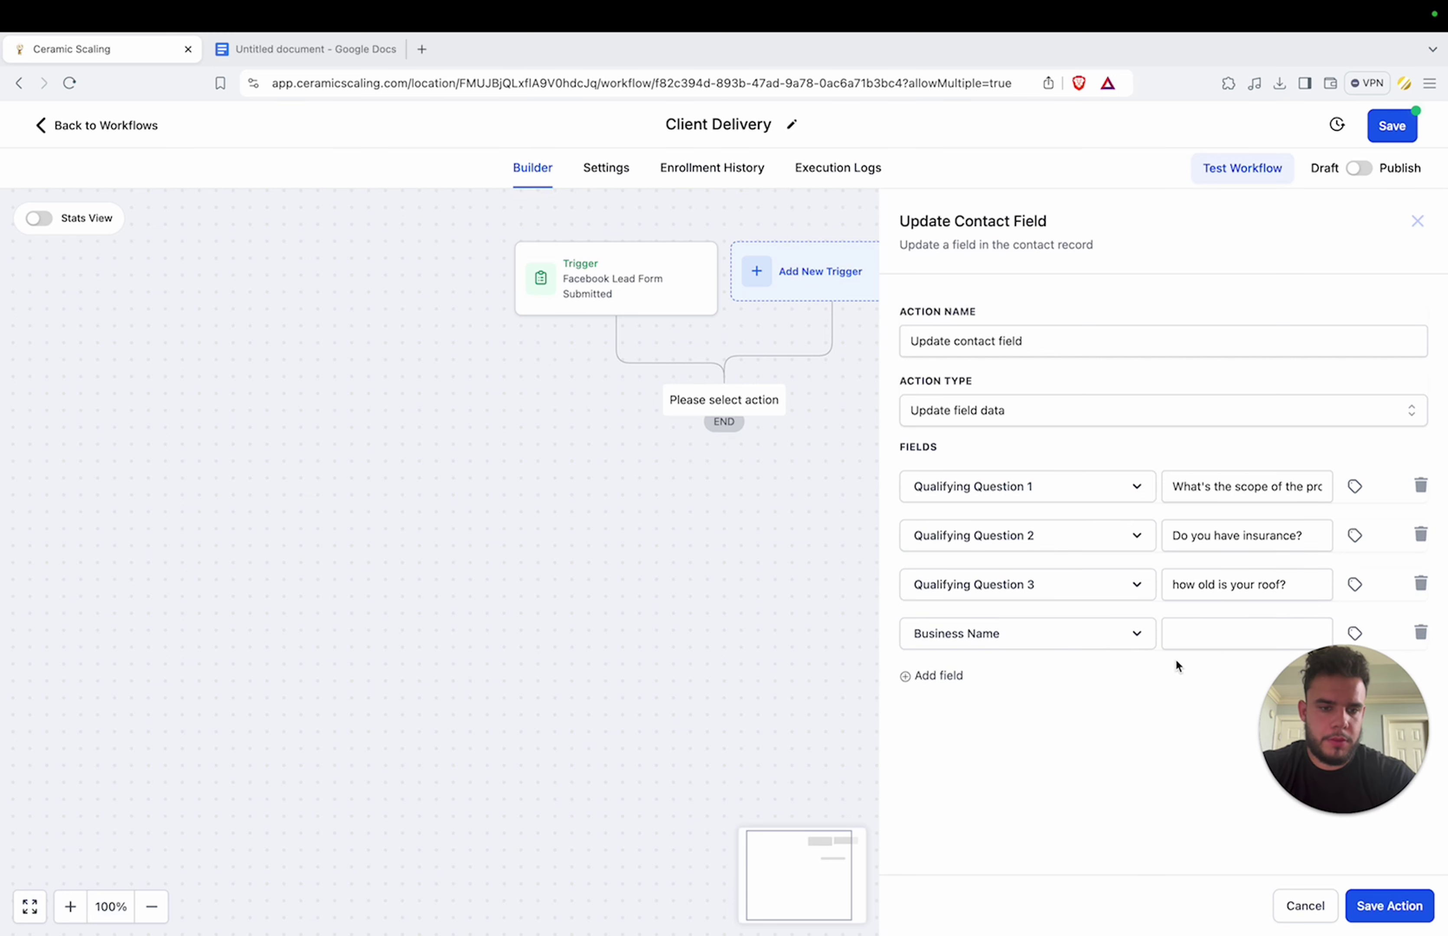
{"action": "left_click", "coordinate": [1187, 639]}
{"action": "type", "text": "ABCcontracting"}
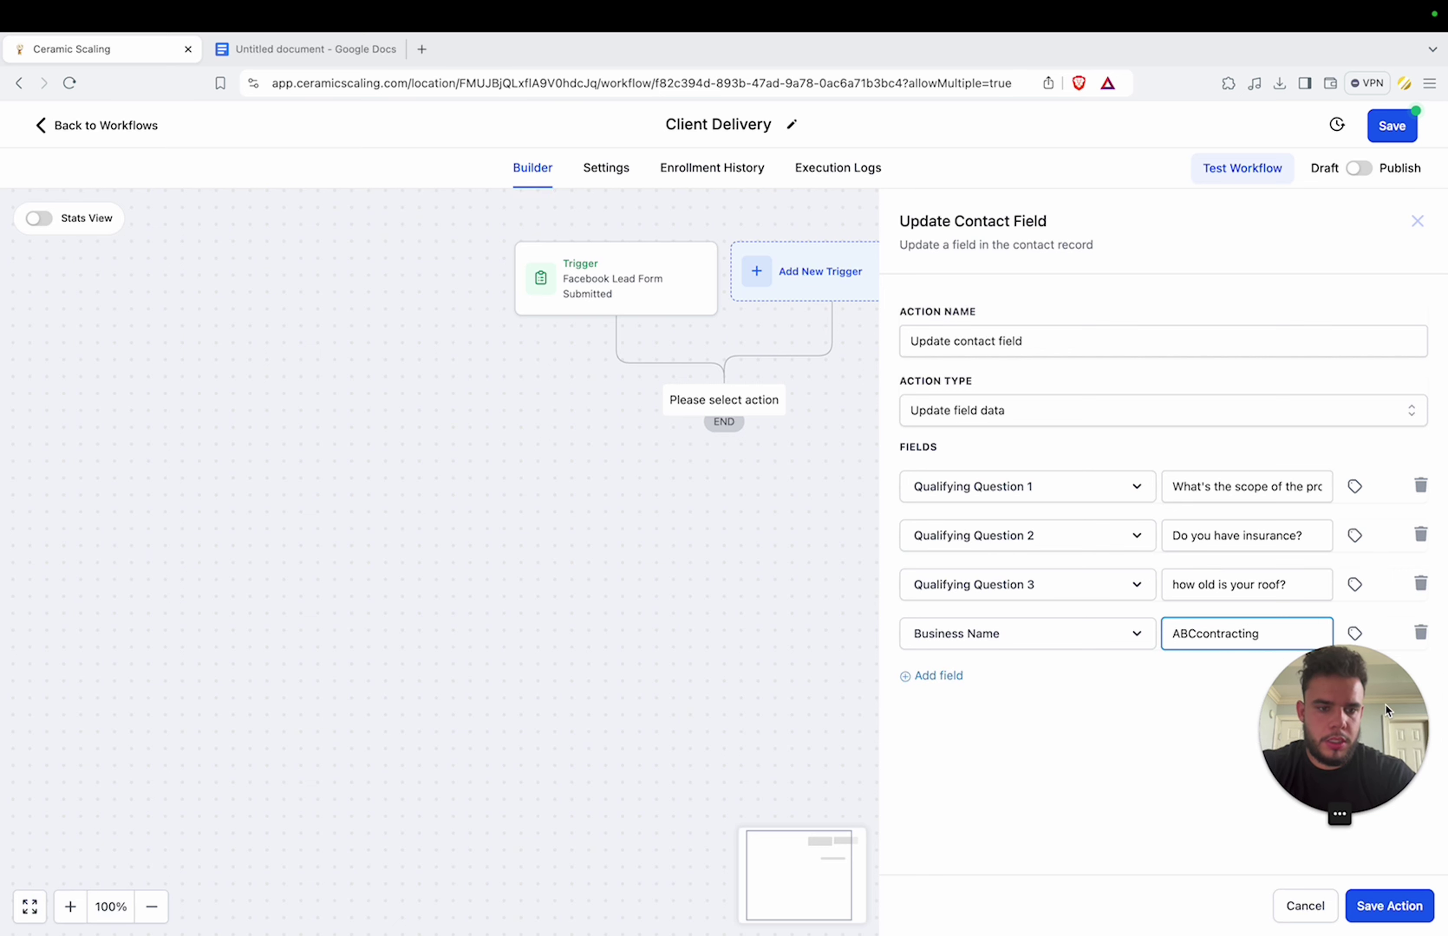
Step: Add Prospect Type to the updated fields with the value Customer
{"action": "left_click", "coordinate": [934, 692]}
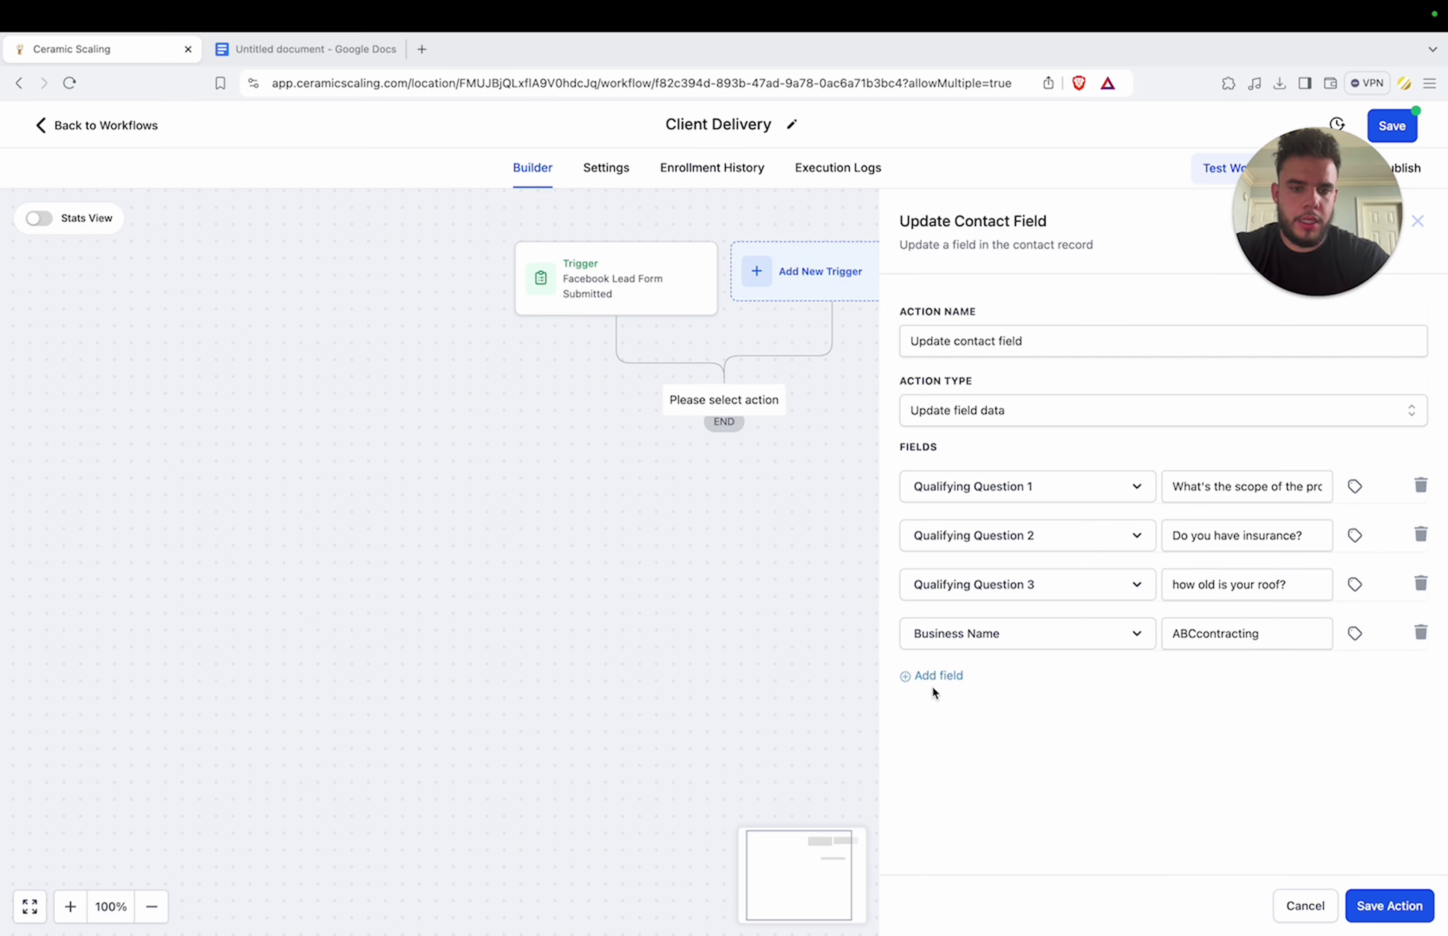
{"action": "left_click", "coordinate": [937, 678]}
{"action": "left_click", "coordinate": [963, 684]}
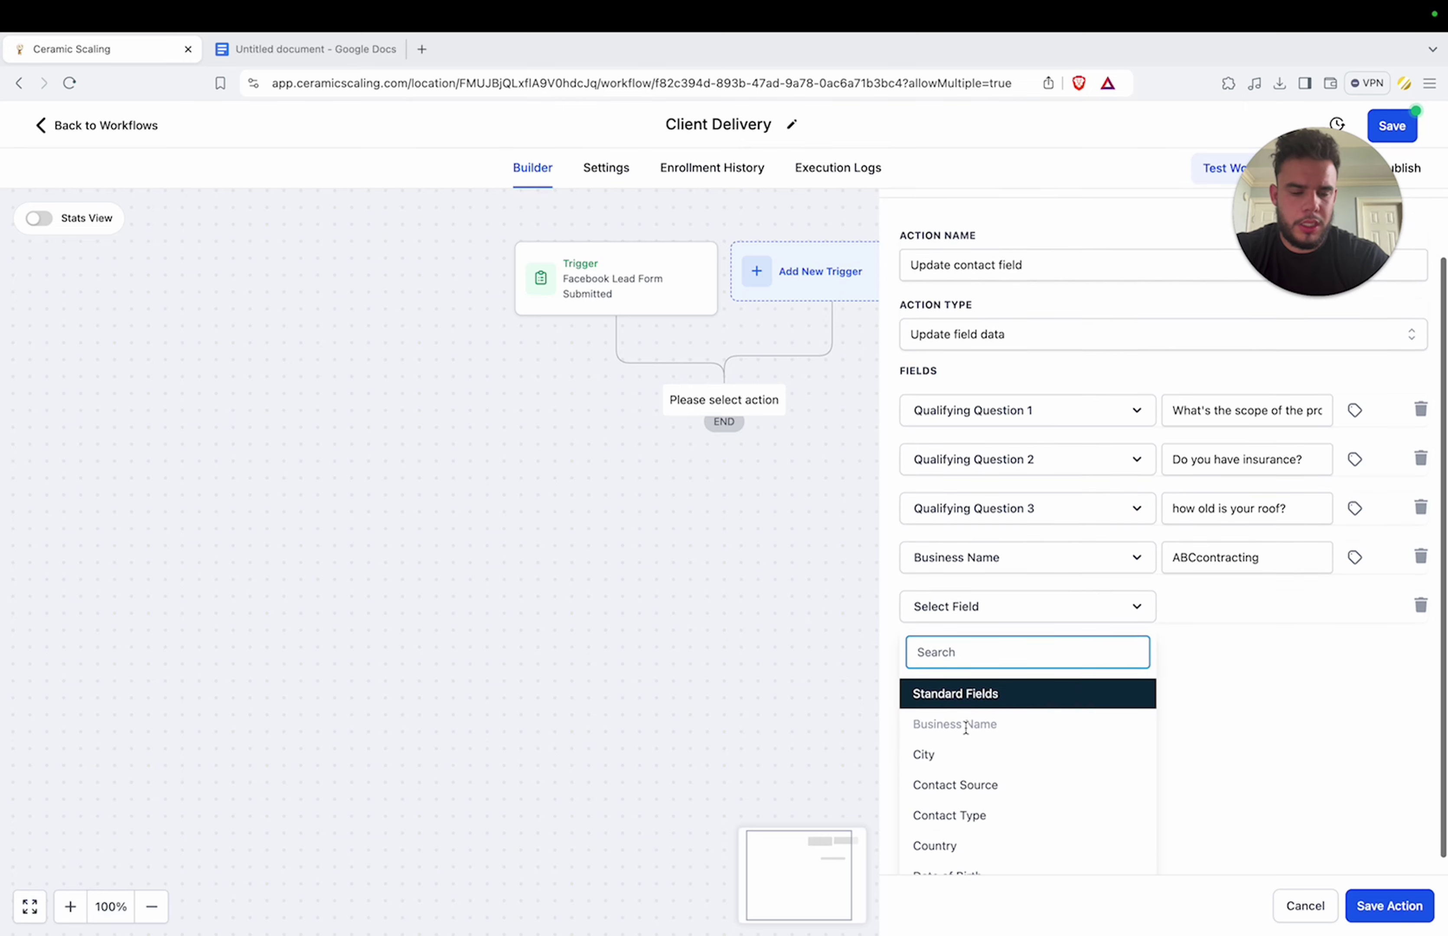
{"action": "type", "text": "co"}
{"action": "key", "text": "BackSpace"}
{"action": "key", "text": "BackSpace"}
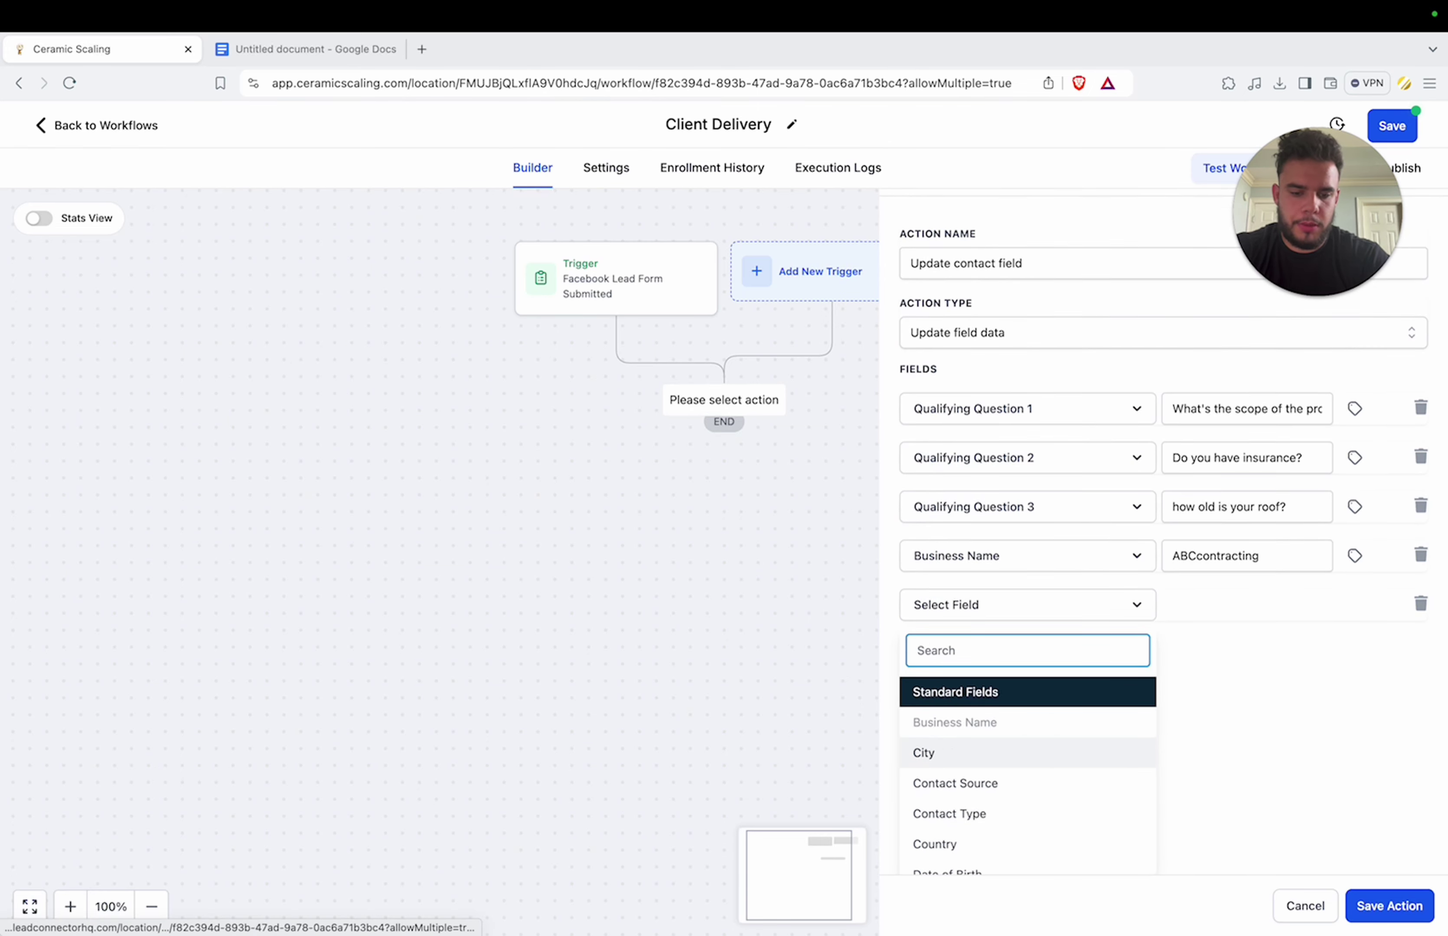
{"action": "type", "text": "pro"}
{"action": "left_click", "coordinate": [1004, 794]}
{"action": "left_click", "coordinate": [1208, 693]}
{"action": "left_click", "coordinate": [1199, 760]}
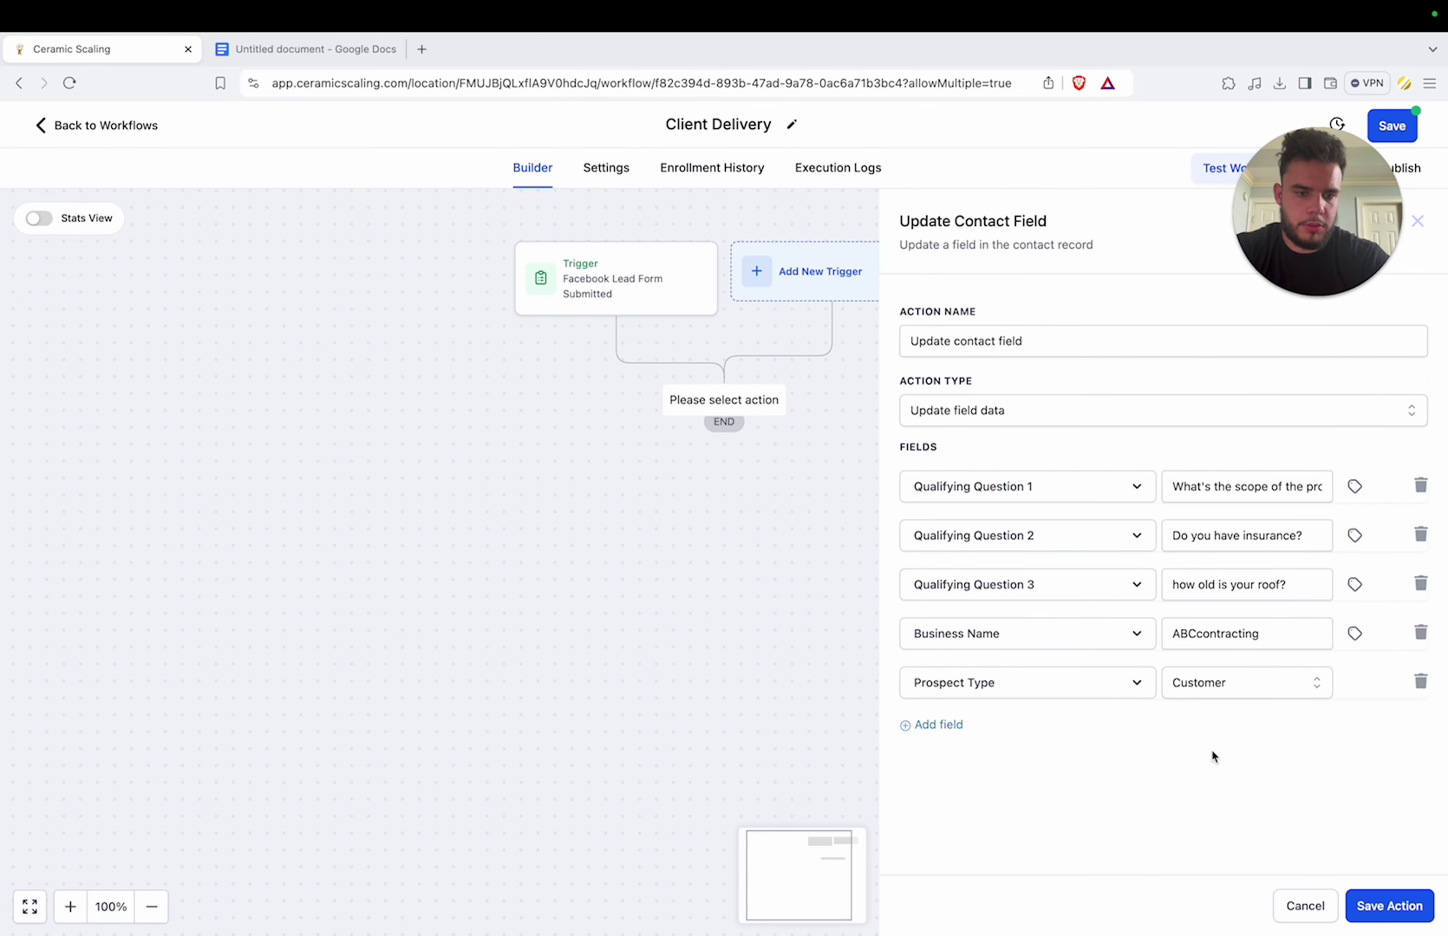
Step: Add Business Phone to the updated fields and enter the client's phone number as its value
{"action": "left_click", "coordinate": [941, 729]}
{"action": "left_click", "coordinate": [1009, 733]}
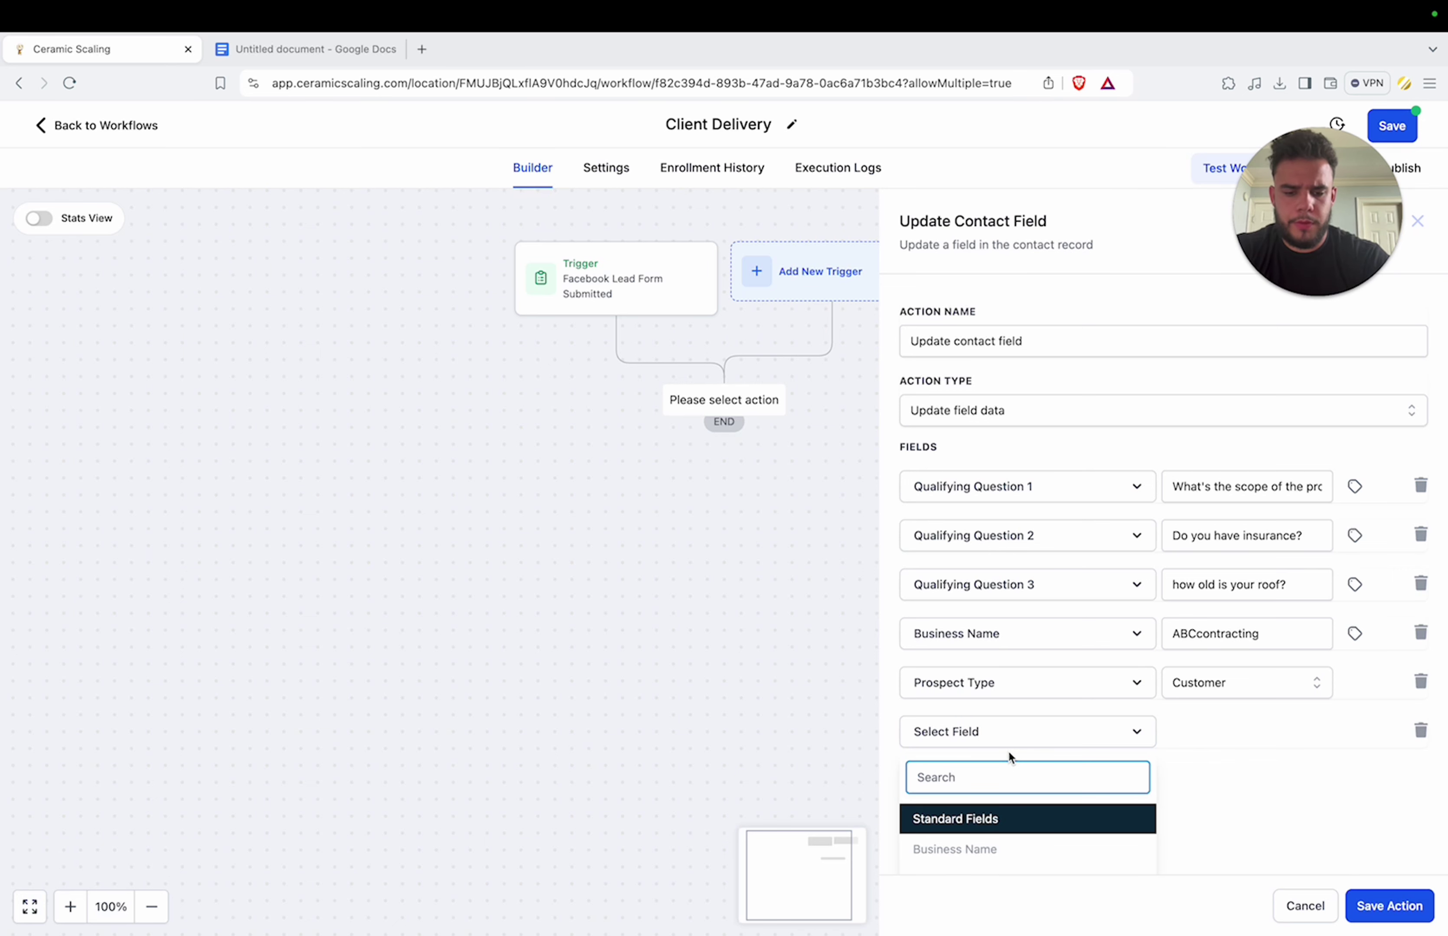
{"action": "type", "text": "ph"}
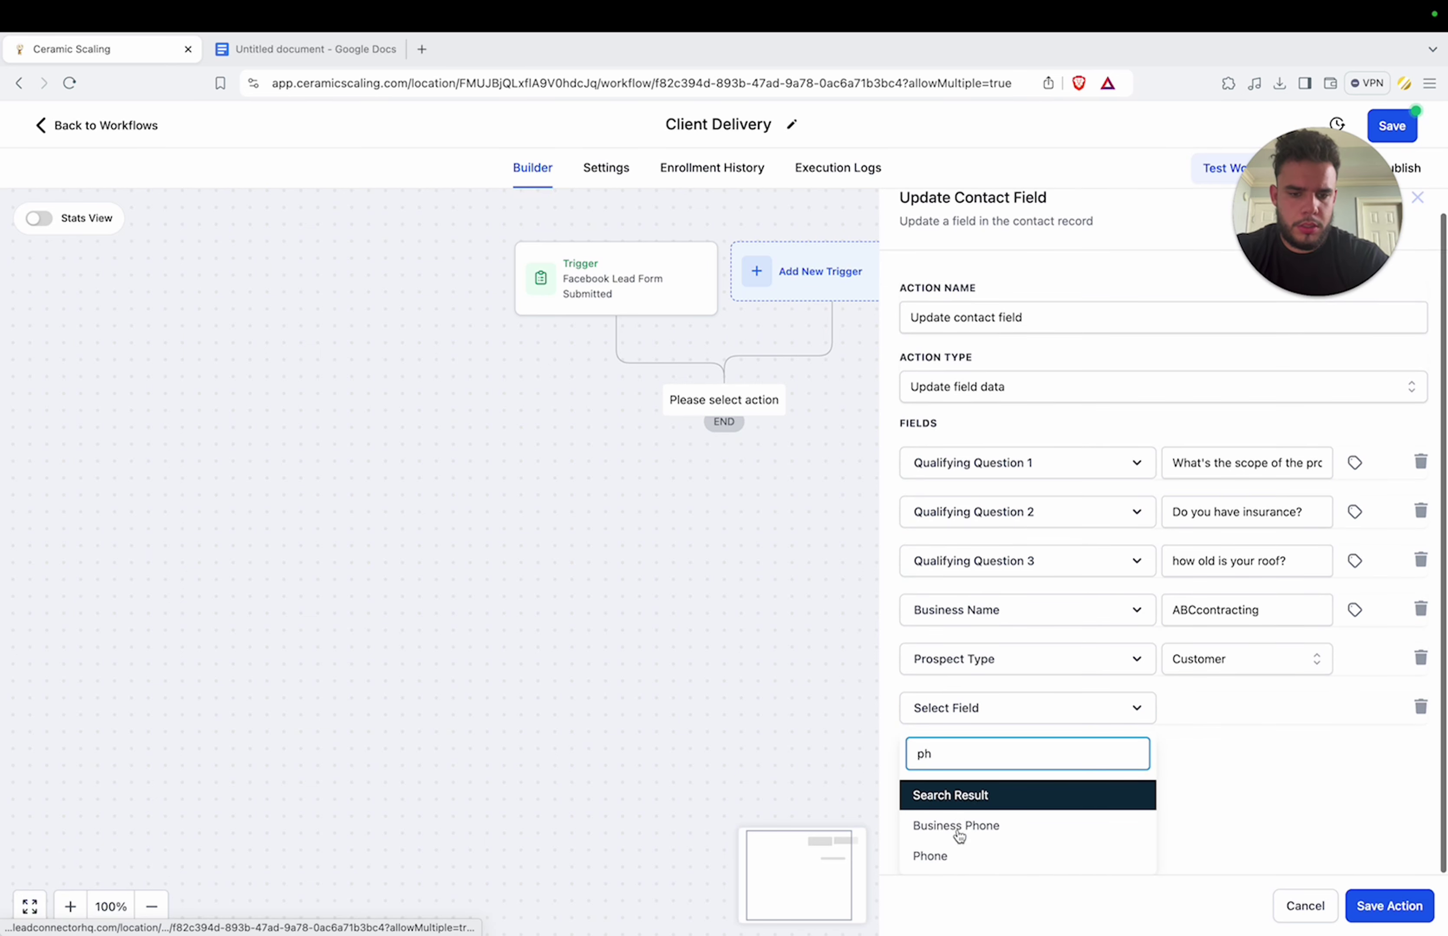
{"action": "left_click", "coordinate": [957, 828]}
{"action": "left_click", "coordinate": [1218, 742]}
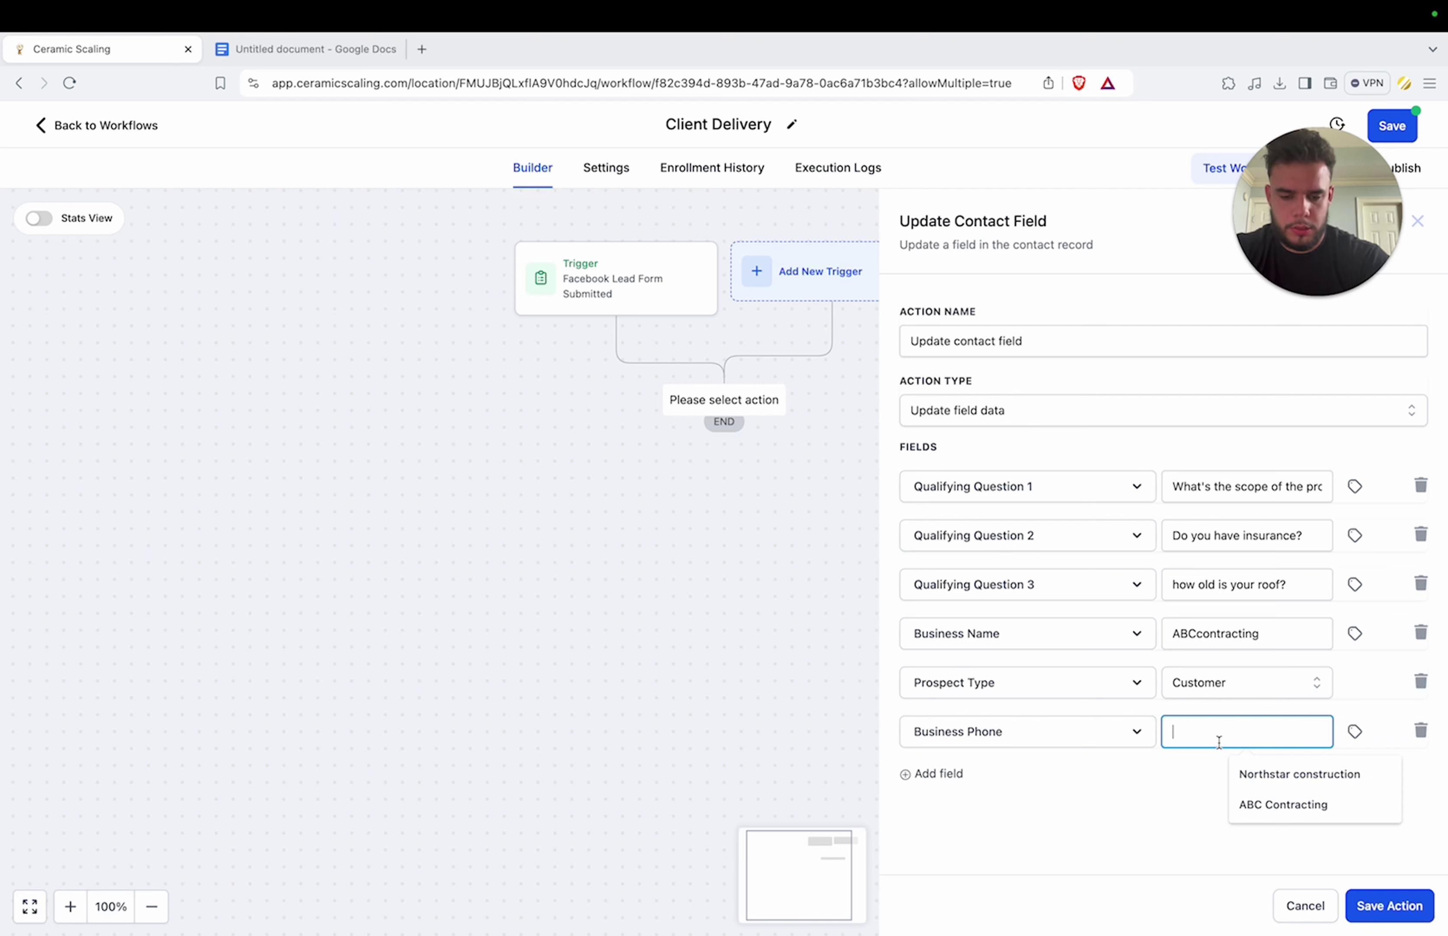
{"action": "type", "text": "789084637"}
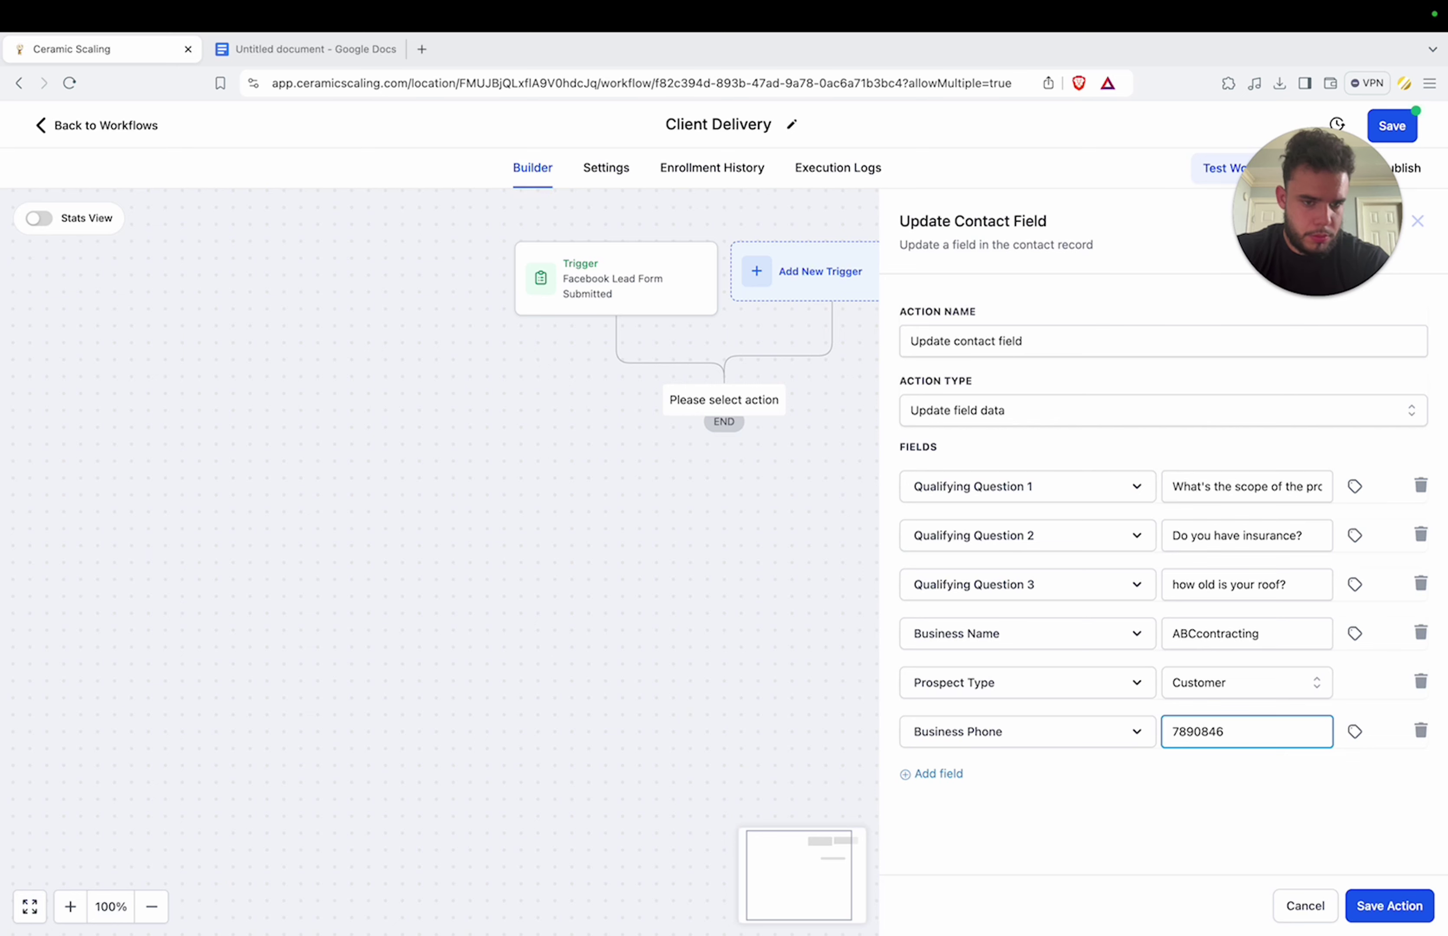
Step: Add Client Company Name to the updated fields and enter the client's full name as its value
{"action": "left_click", "coordinate": [951, 778]}
{"action": "left_click", "coordinate": [958, 781]}
{"action": "scroll", "coordinate": [1083, 791], "scroll_direction": "down", "scroll_amount": 5}
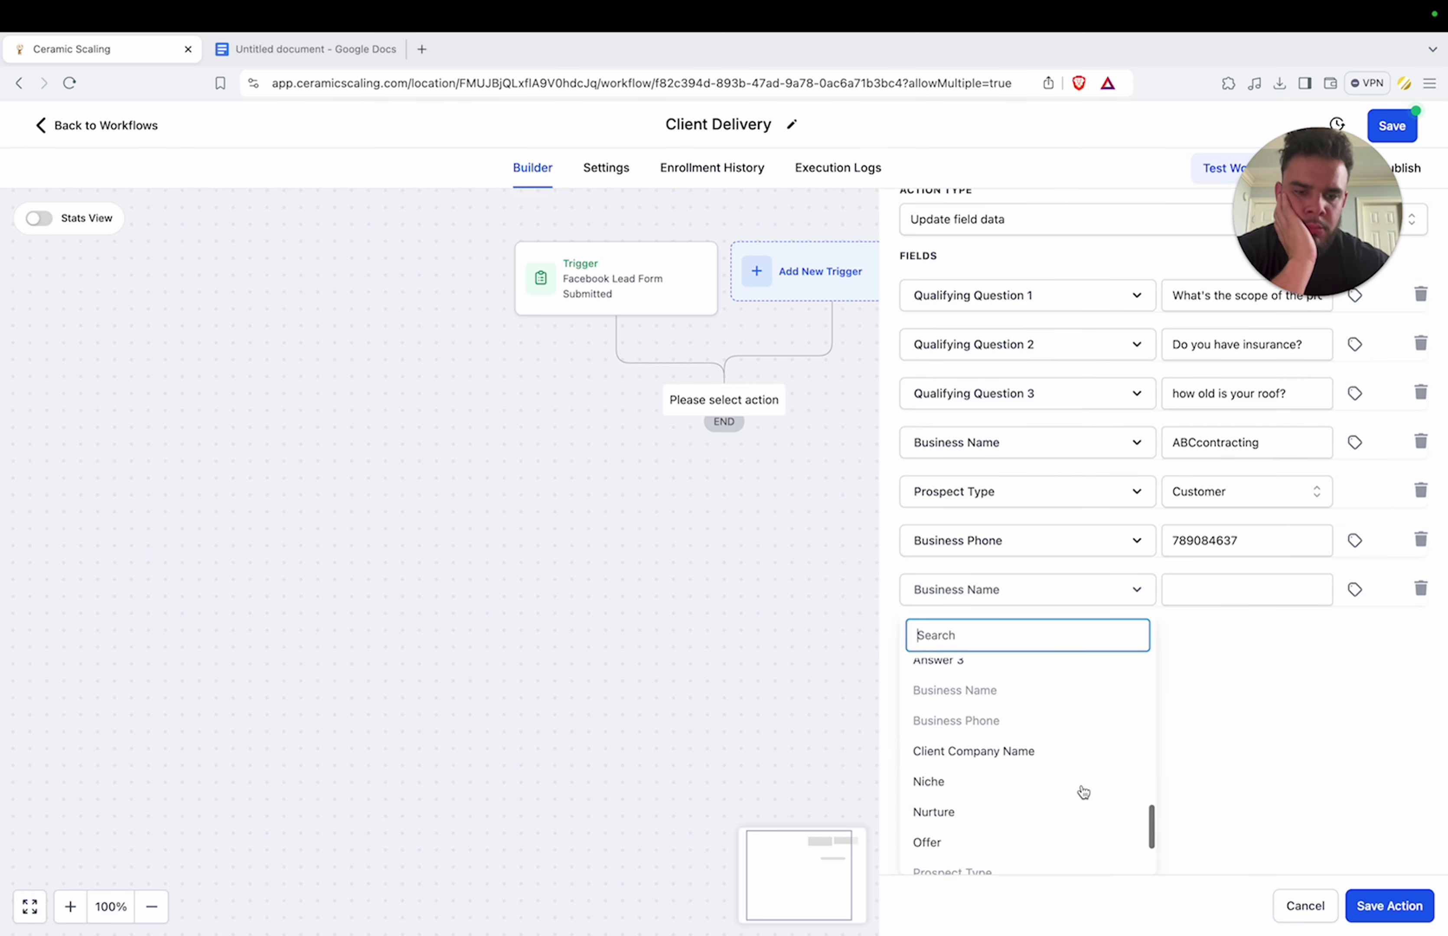
{"action": "scroll", "coordinate": [1083, 792], "scroll_direction": "up", "scroll_amount": 2}
{"action": "scroll", "coordinate": [1083, 791], "scroll_direction": "down", "scroll_amount": 4}
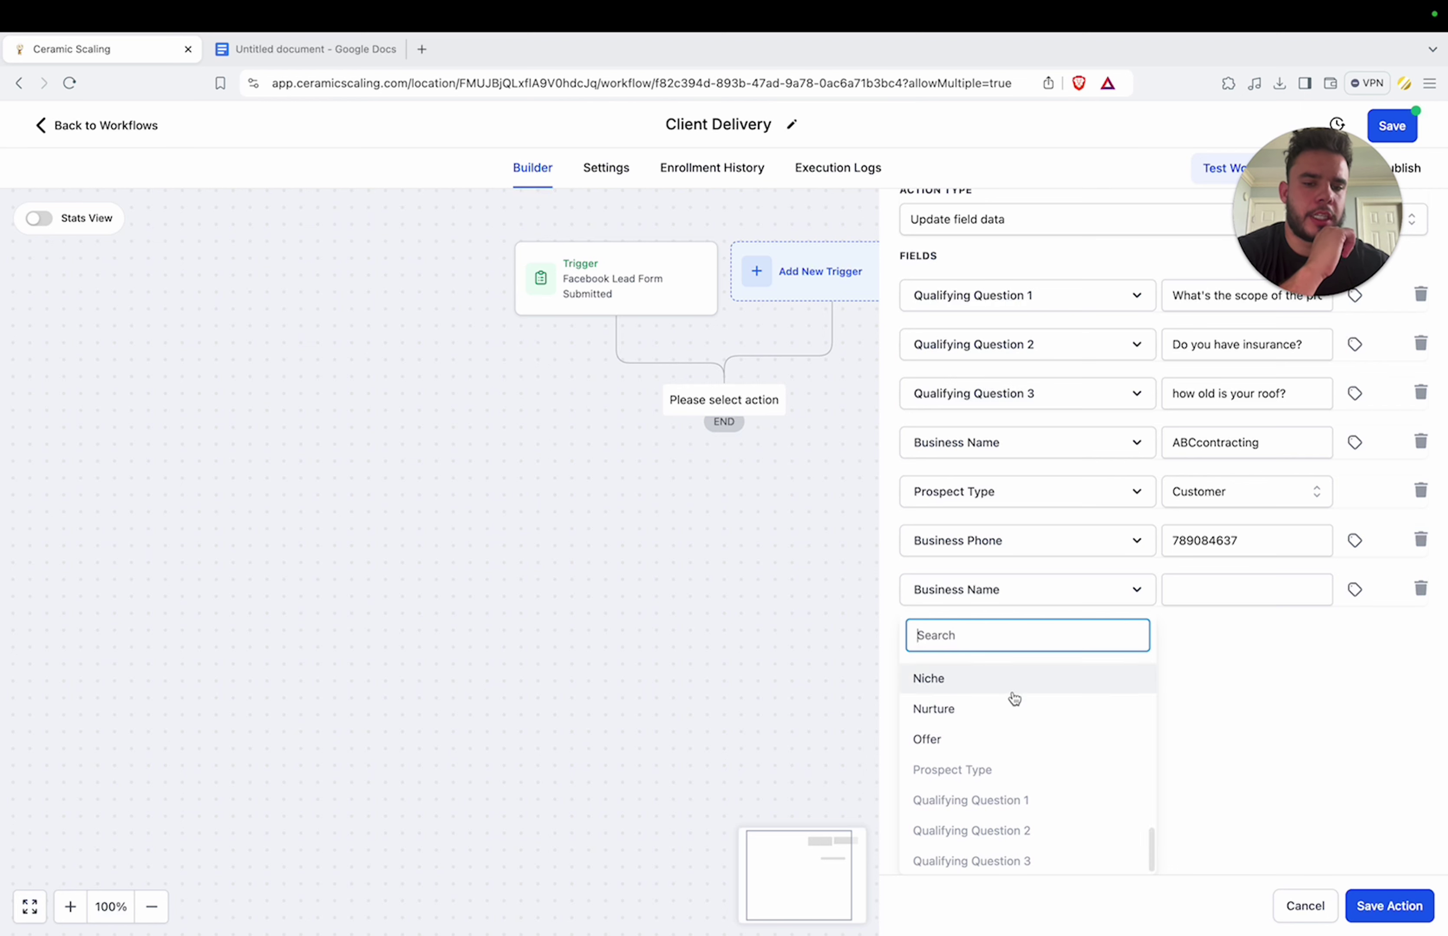
{"action": "scroll", "coordinate": [1012, 697], "scroll_direction": "up", "scroll_amount": 3}
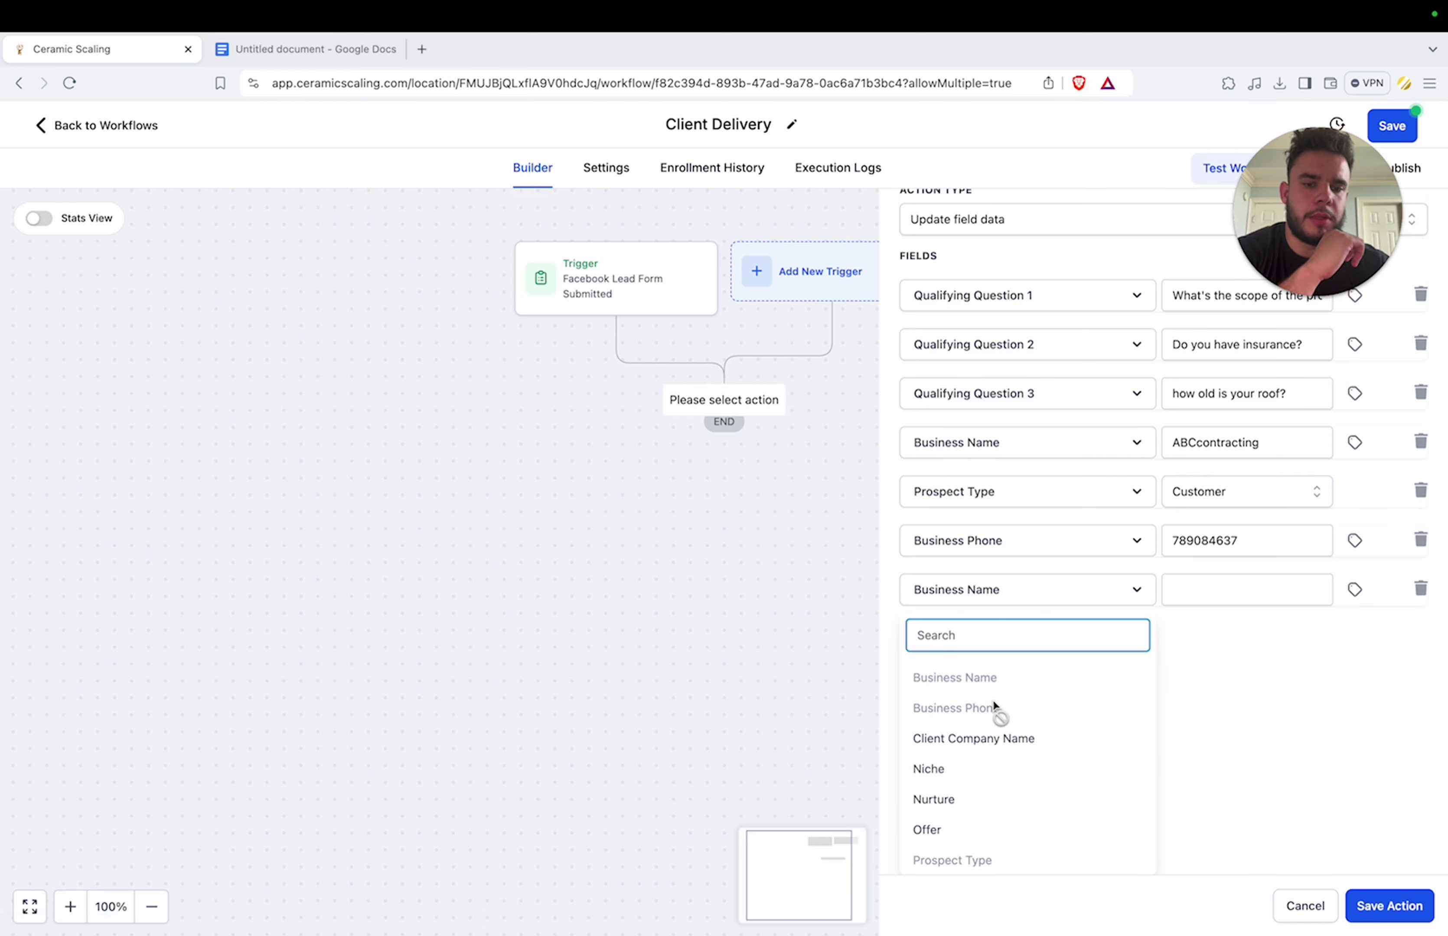
{"action": "left_click", "coordinate": [1033, 740]}
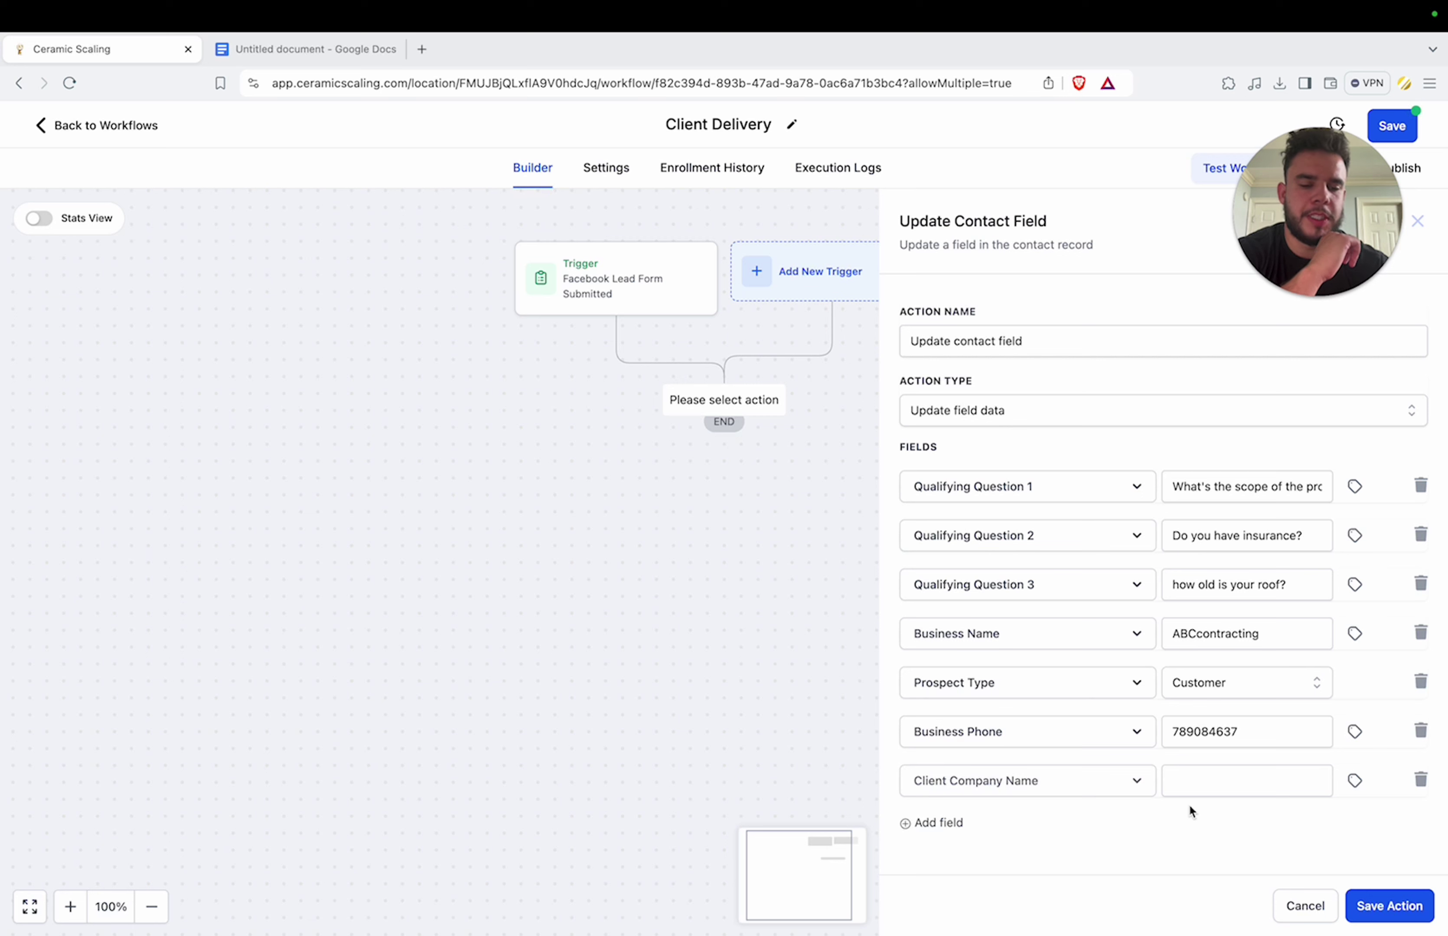
{"action": "left_click", "coordinate": [1194, 790]}
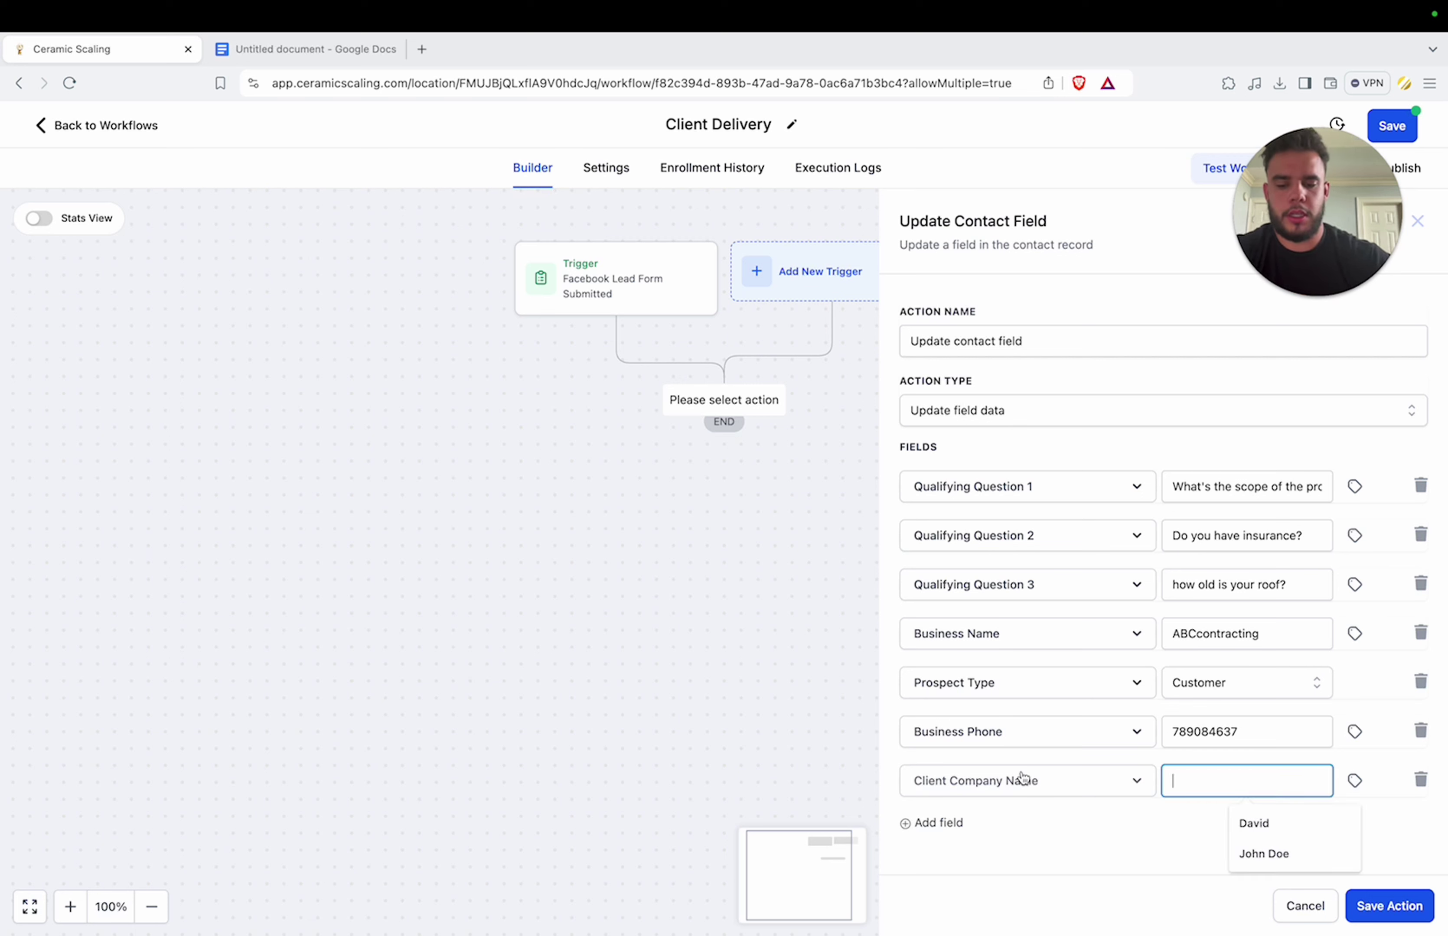
{"action": "type", "text": "John S"}
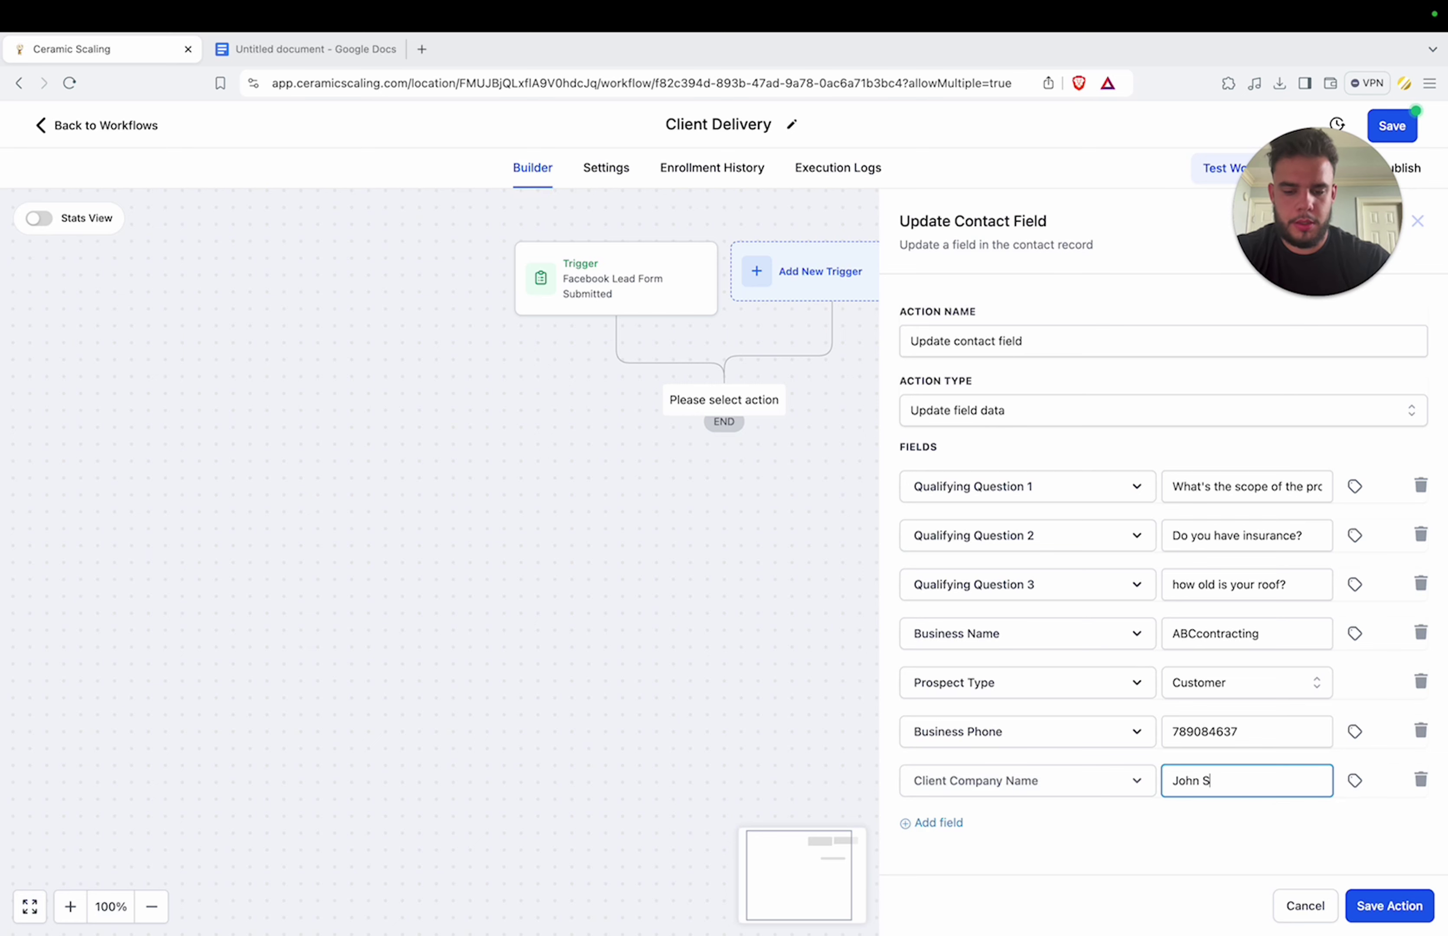
{"action": "type", "text": "mith"}
Step: Add Offer to the updated fields with the value "a free roof inspecting"
{"action": "left_click", "coordinate": [955, 824]}
{"action": "left_click", "coordinate": [973, 829]}
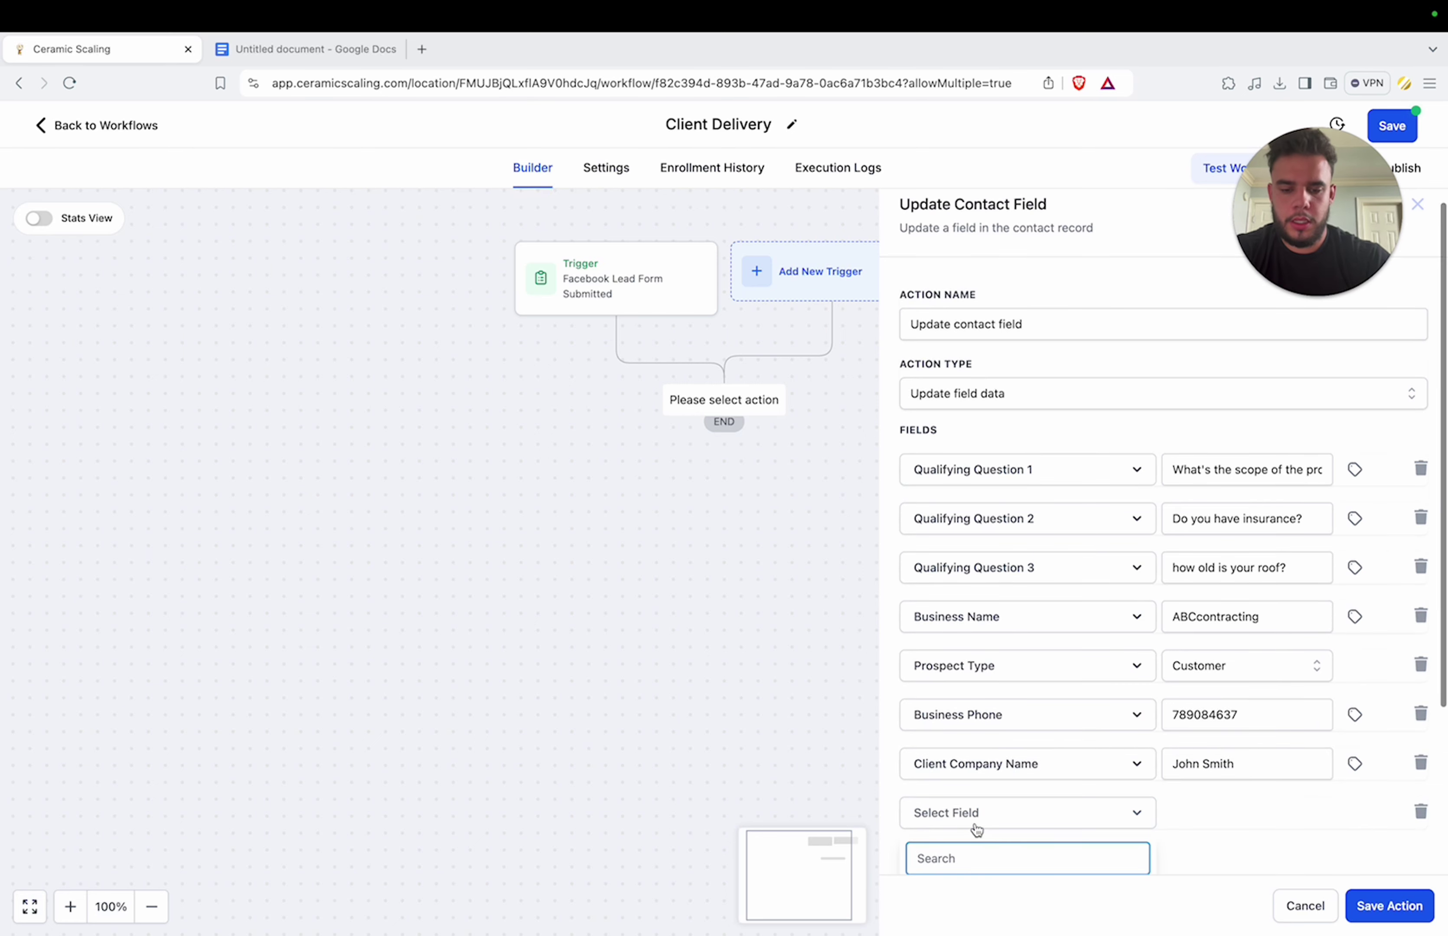
{"action": "type", "text": "off"}
{"action": "left_click", "coordinate": [1012, 870]}
{"action": "left_click", "coordinate": [1221, 785]}
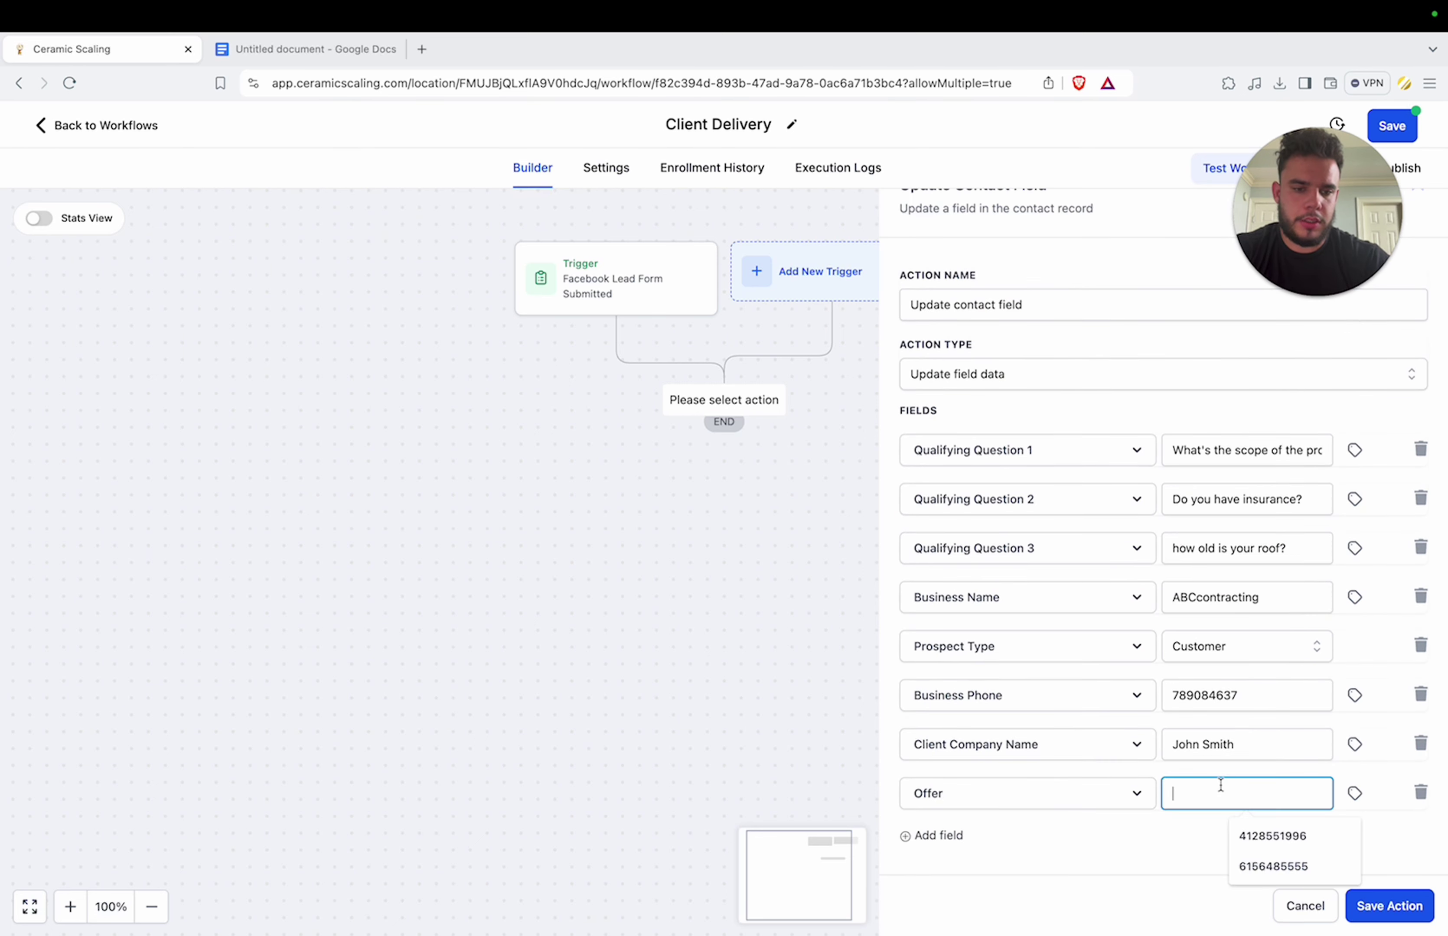
{"action": "type", "text": "a free roof inspecting"}
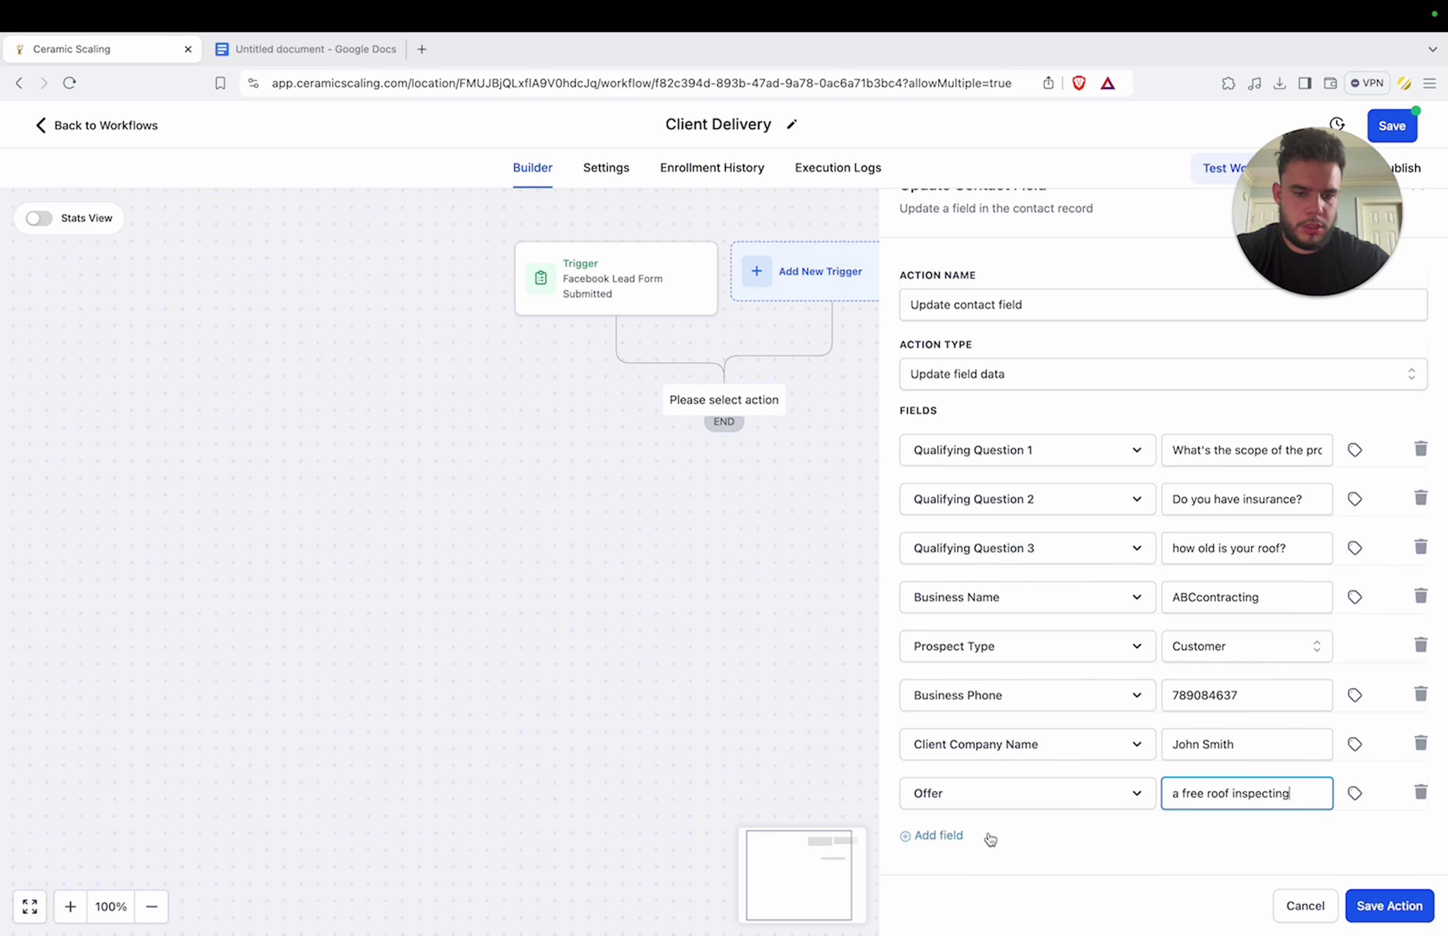
Step: Add Niche to the updated fields with the value "roofing" and save the Update Contact Field action
{"action": "left_click", "coordinate": [949, 837]}
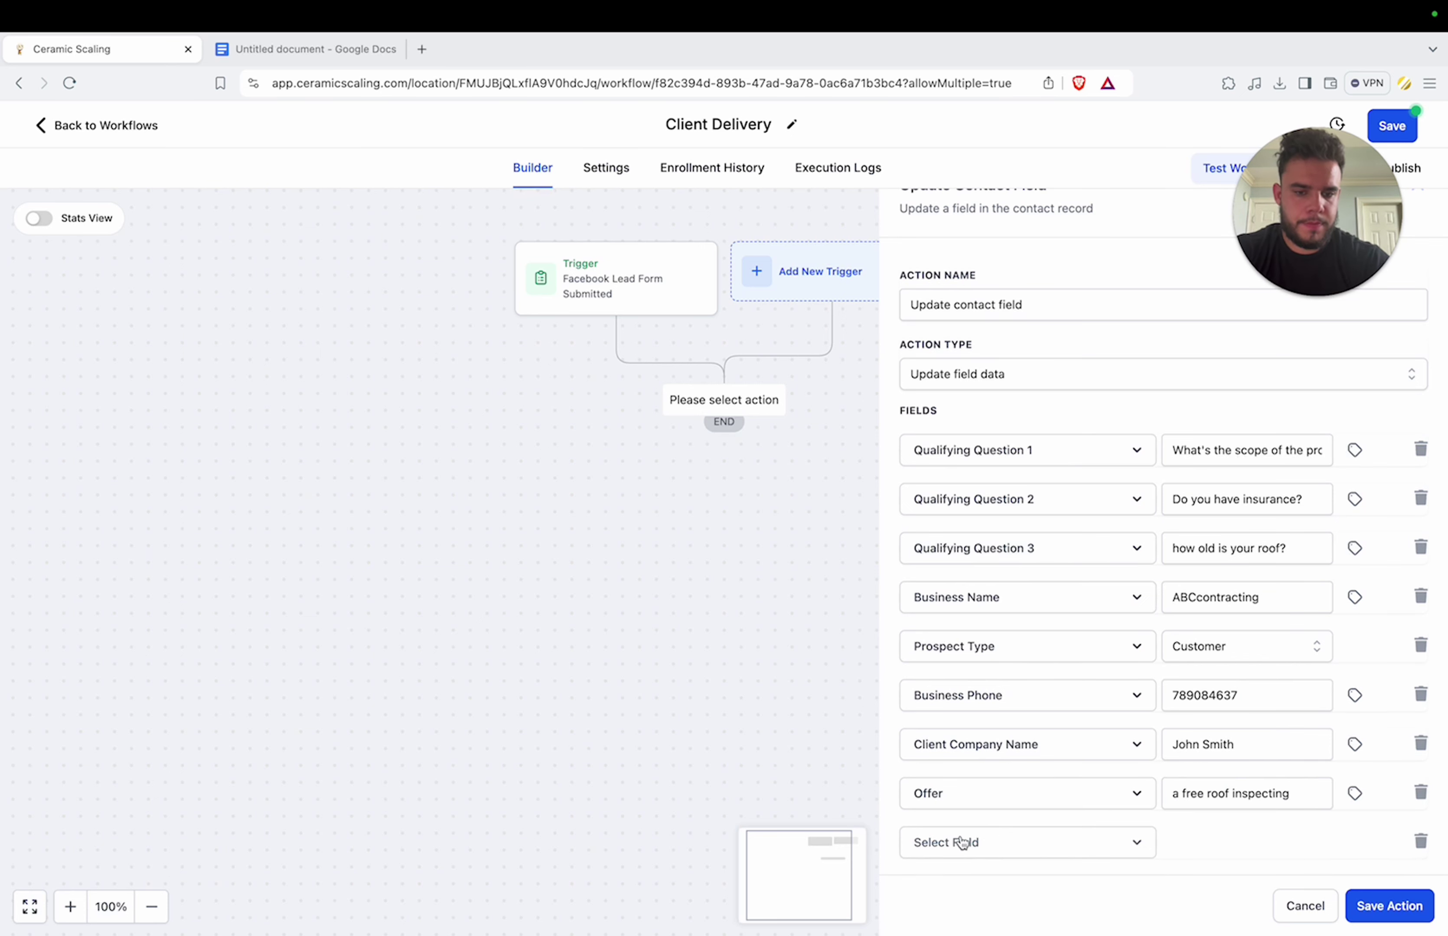
{"action": "left_click", "coordinate": [984, 827]}
{"action": "type", "text": "nice"}
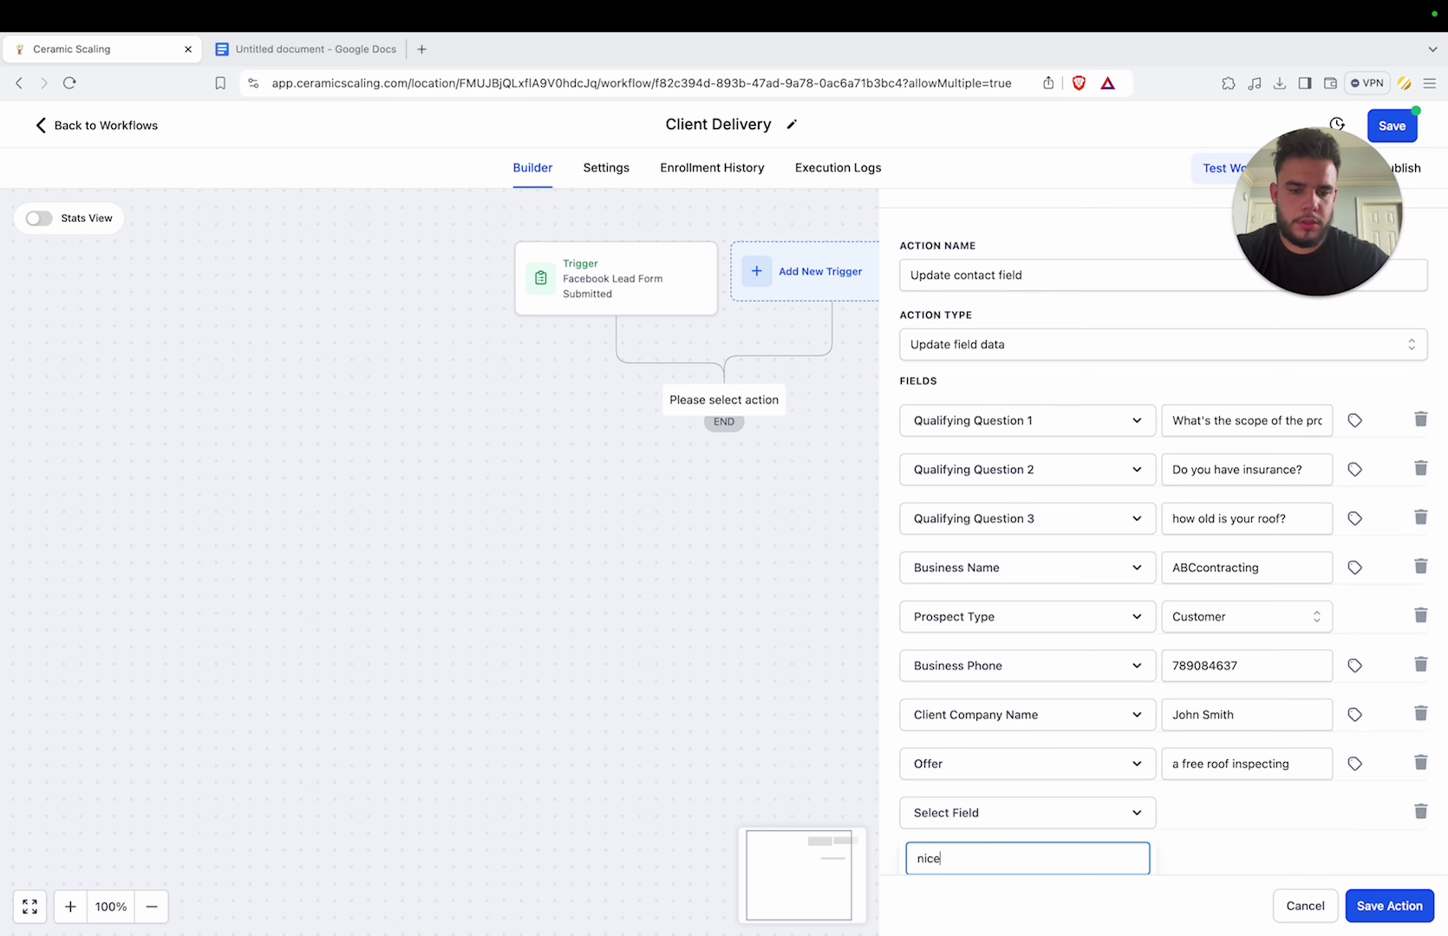
{"action": "left_click", "coordinate": [973, 857]}
{"action": "left_click", "coordinate": [1199, 793]}
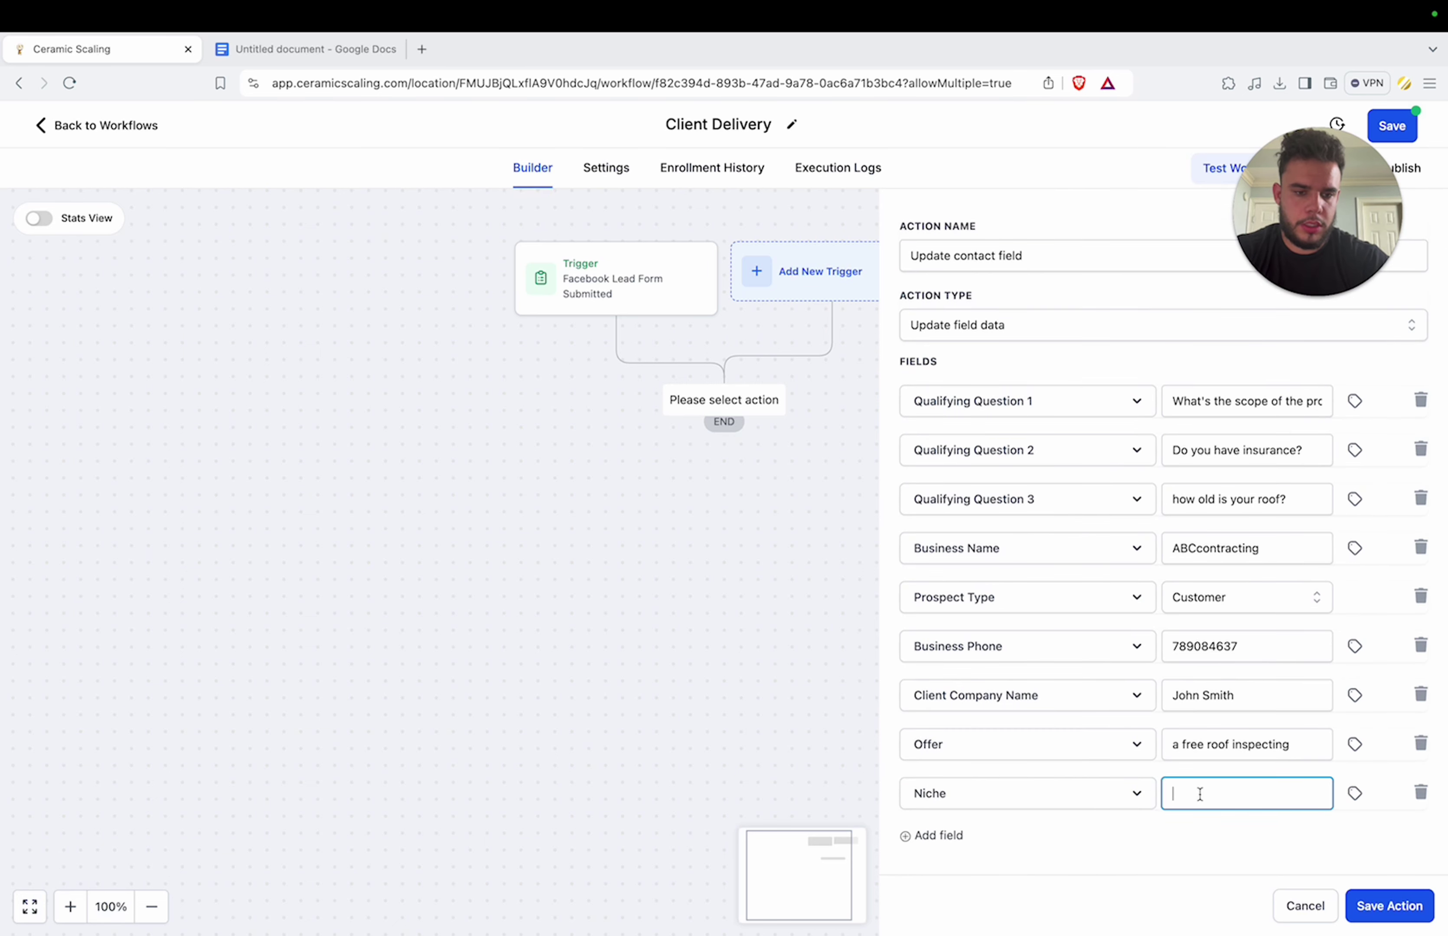
{"action": "type", "text": "roofing"}
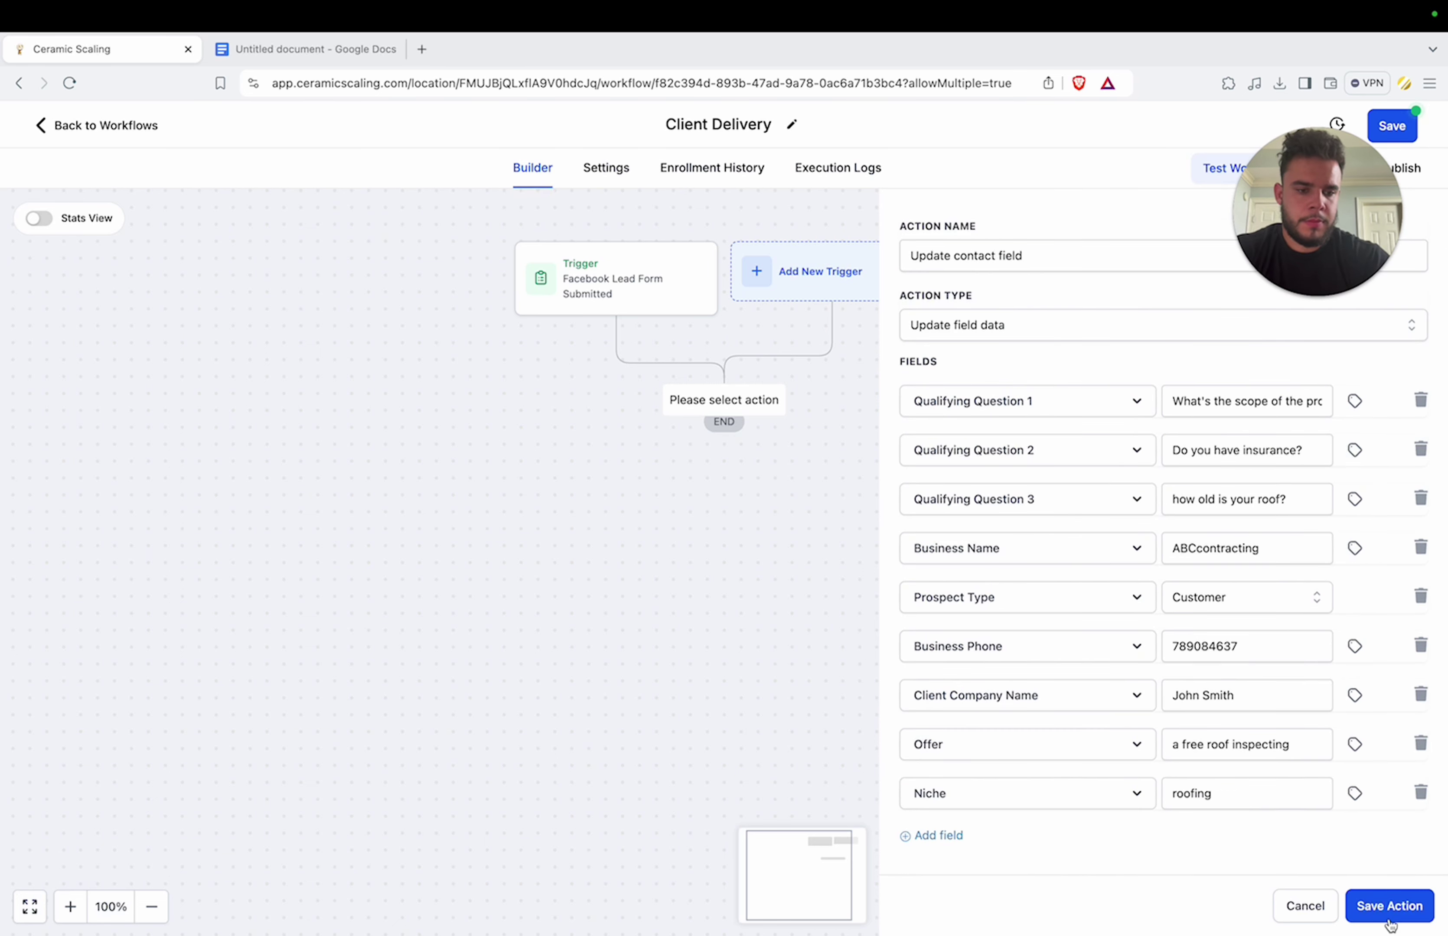
{"action": "left_click", "coordinate": [1389, 910]}
Step: Insert an Add Contact Tag action after the contact field update, create a new tag with the client's first name, and save the action
{"action": "left_click", "coordinate": [724, 494]}
{"action": "type", "text": "tag"}
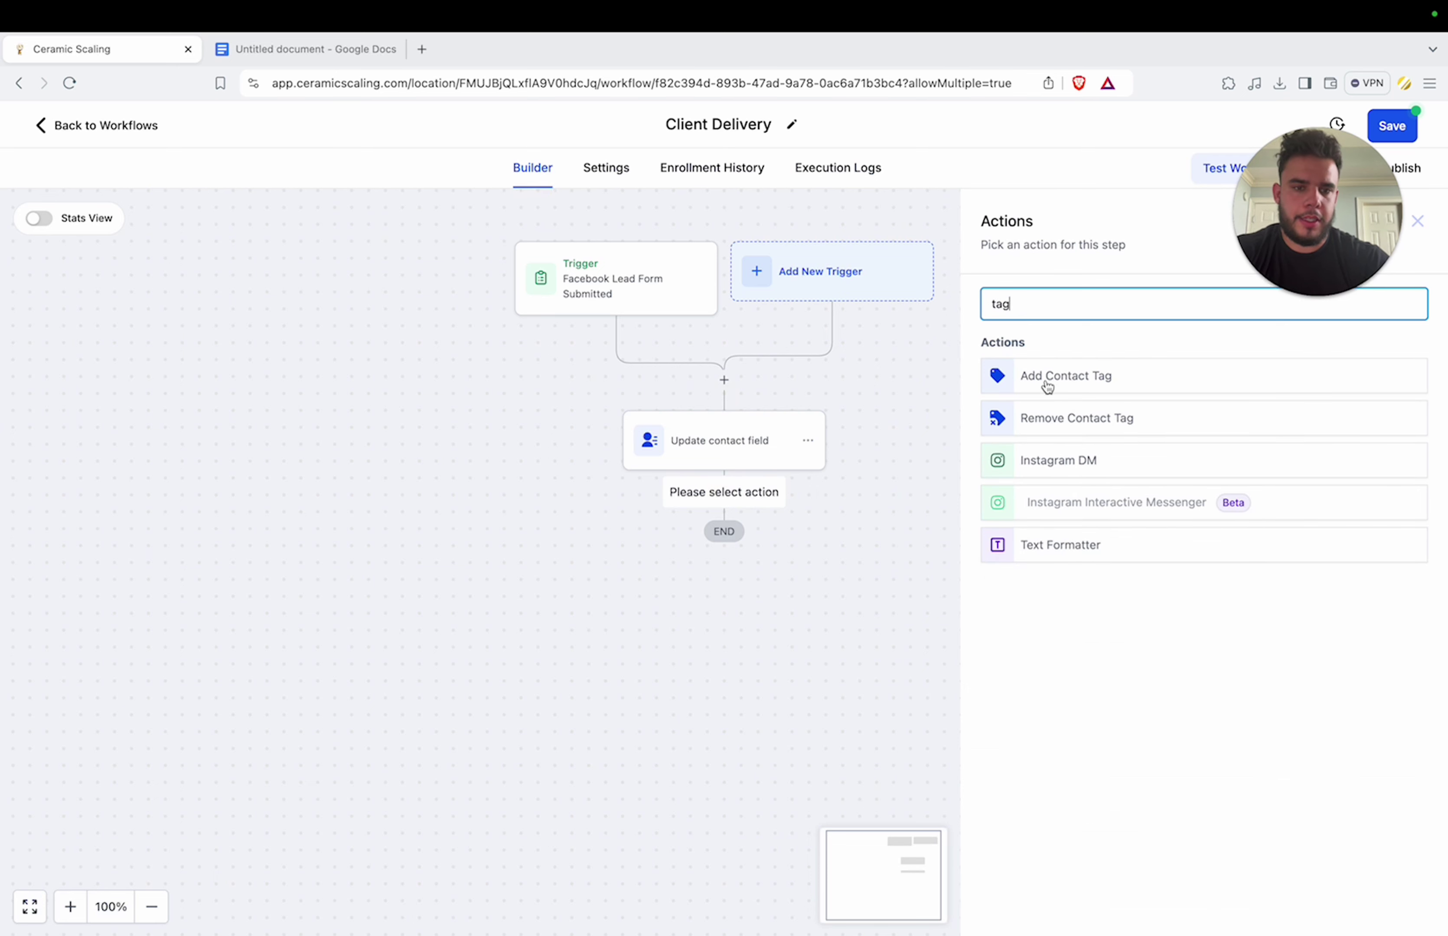
{"action": "left_click", "coordinate": [1050, 382]}
{"action": "left_click", "coordinate": [1045, 416]}
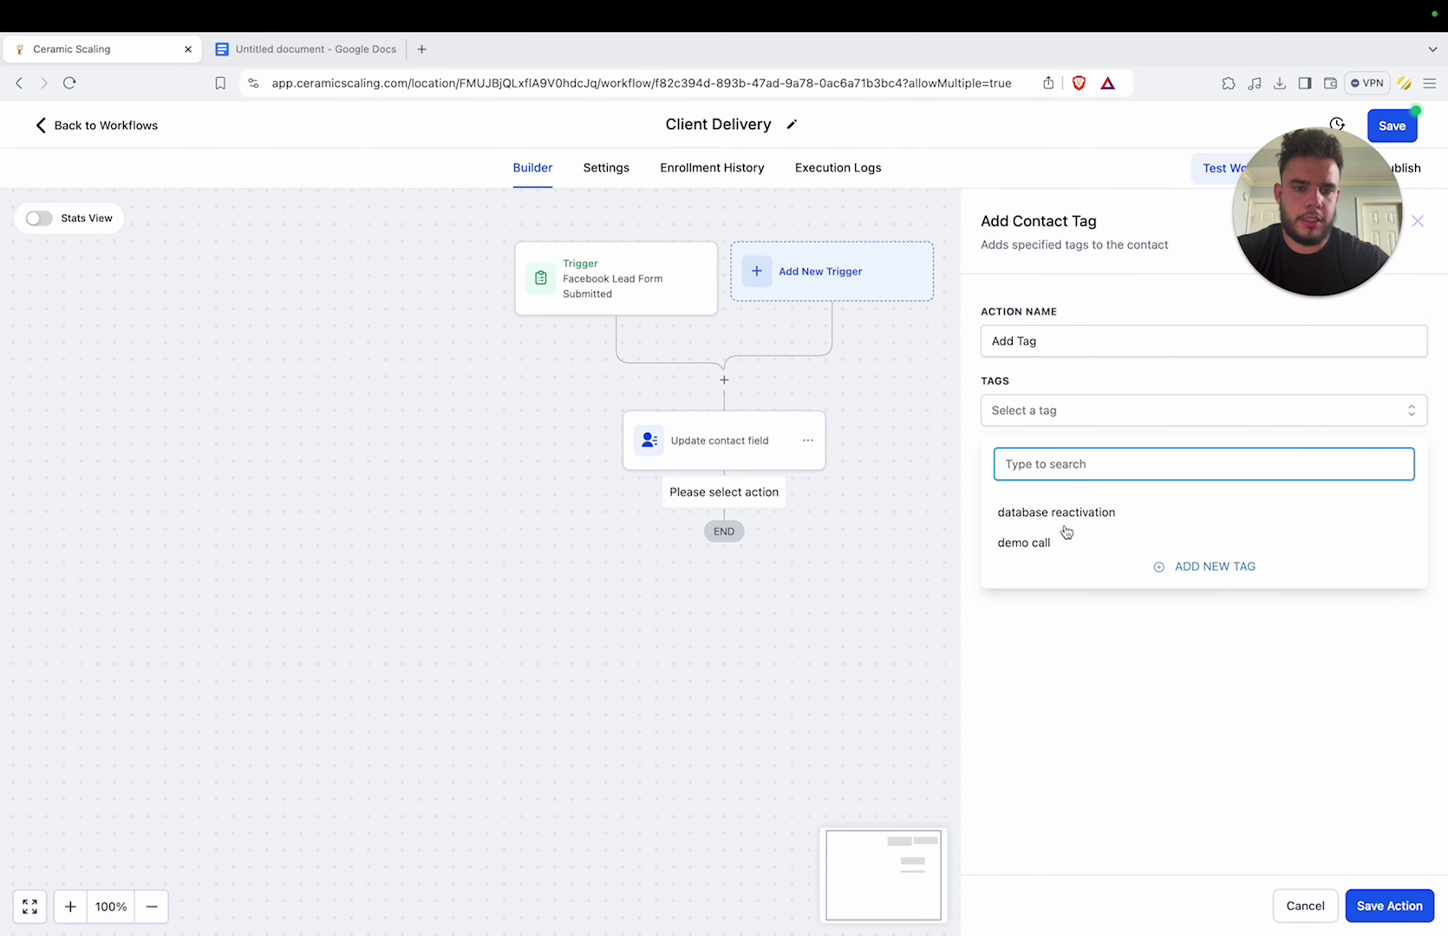
{"action": "type", "text": "john"}
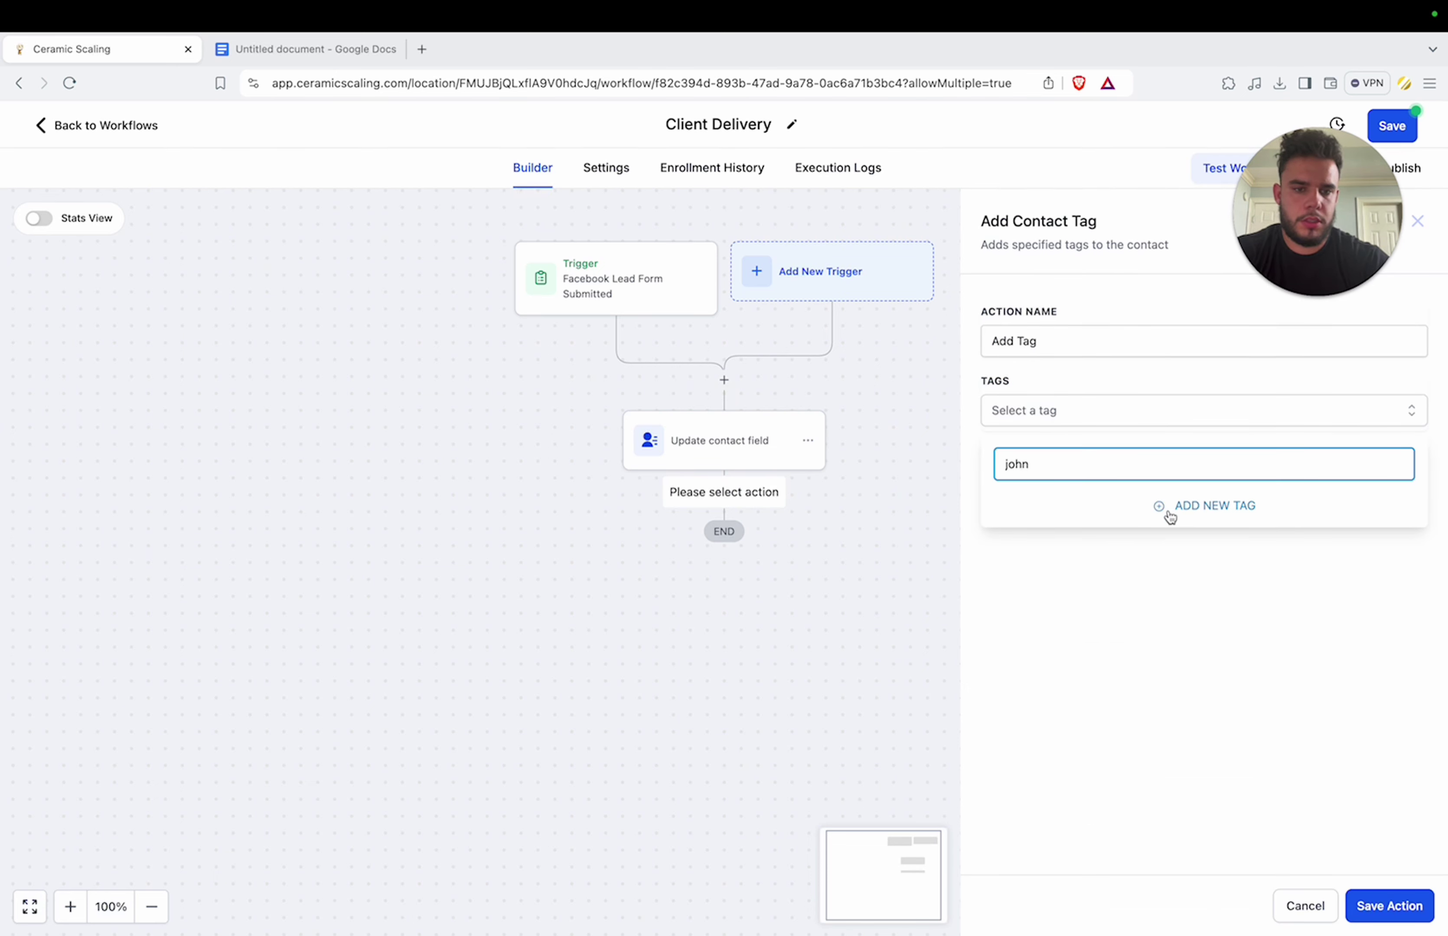
{"action": "left_click", "coordinate": [1213, 514]}
{"action": "left_click", "coordinate": [1372, 907]}
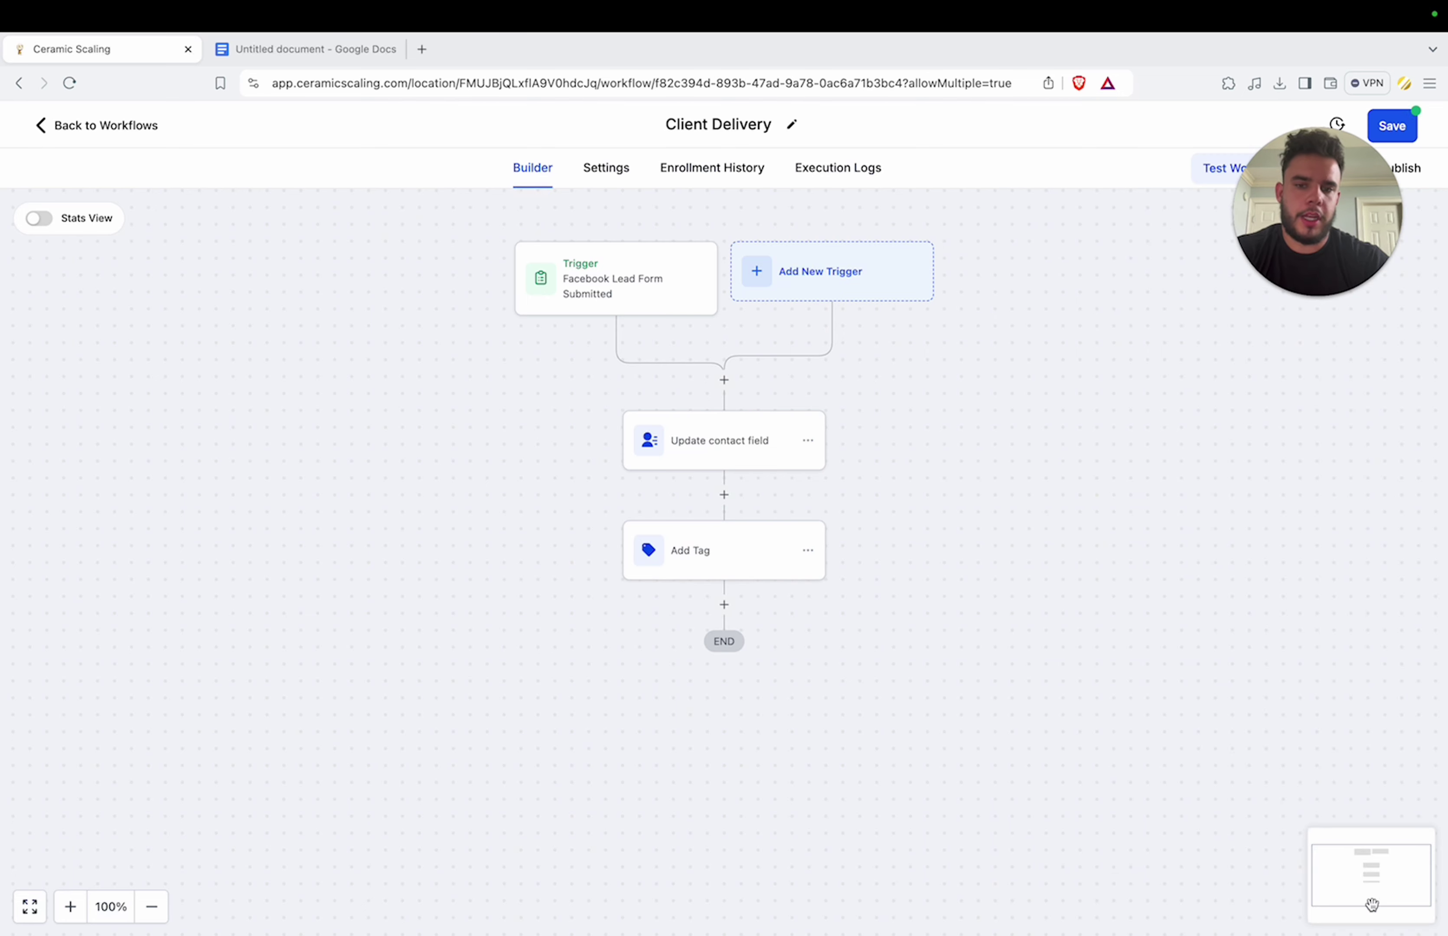
Step: Add a Send SMS action after the tag and begin its message with "Hey this is {{user.first_name}} from {{contact.business_name}}"
{"action": "left_click", "coordinate": [724, 605]}
{"action": "type", "text": "sms"}
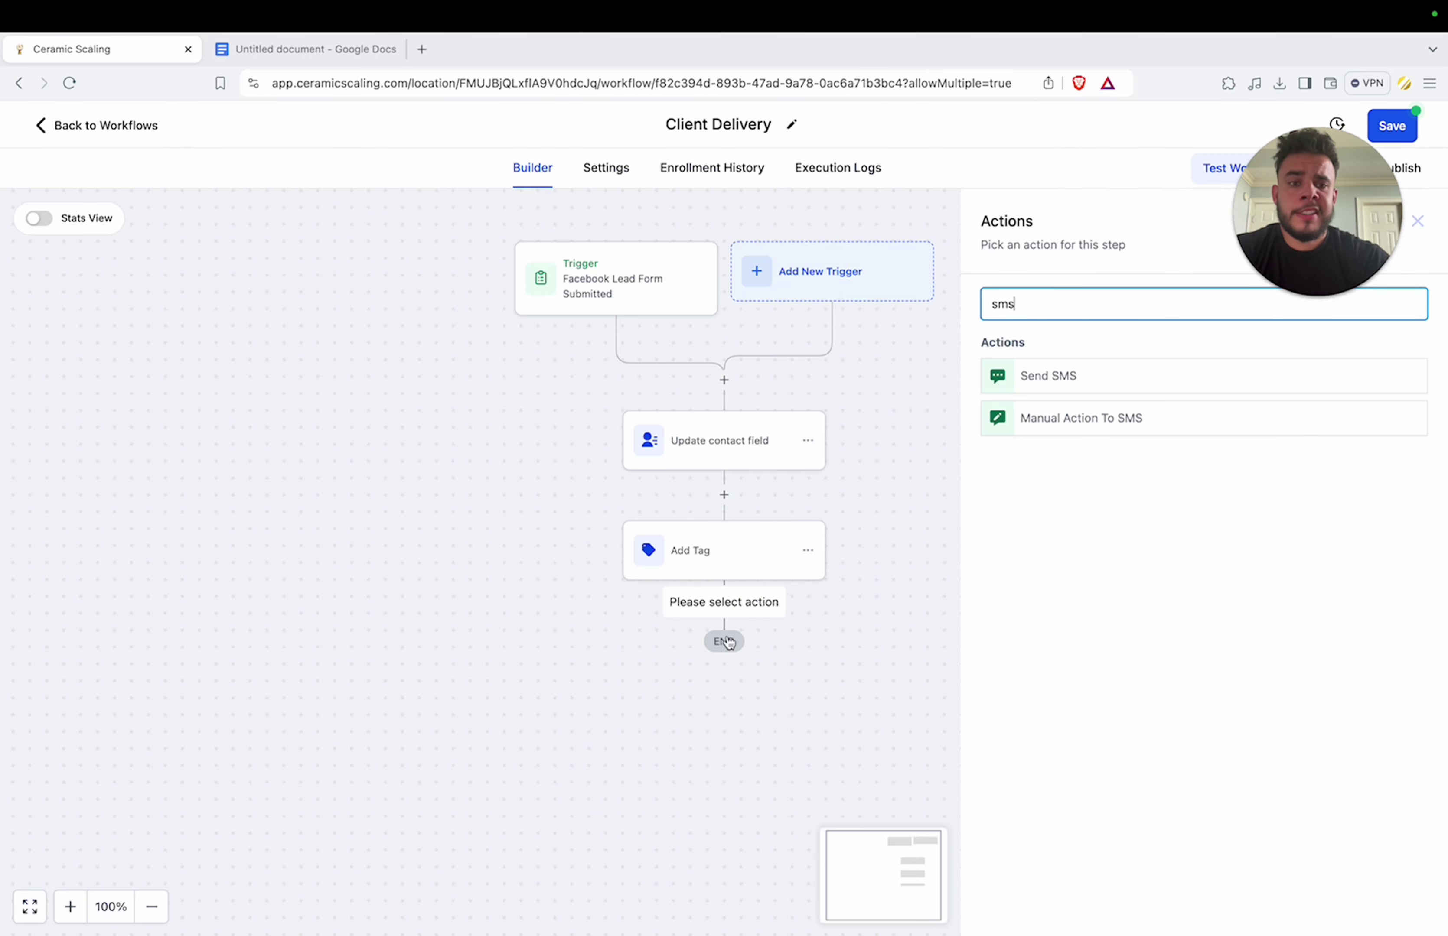
{"action": "left_click", "coordinate": [1071, 377]}
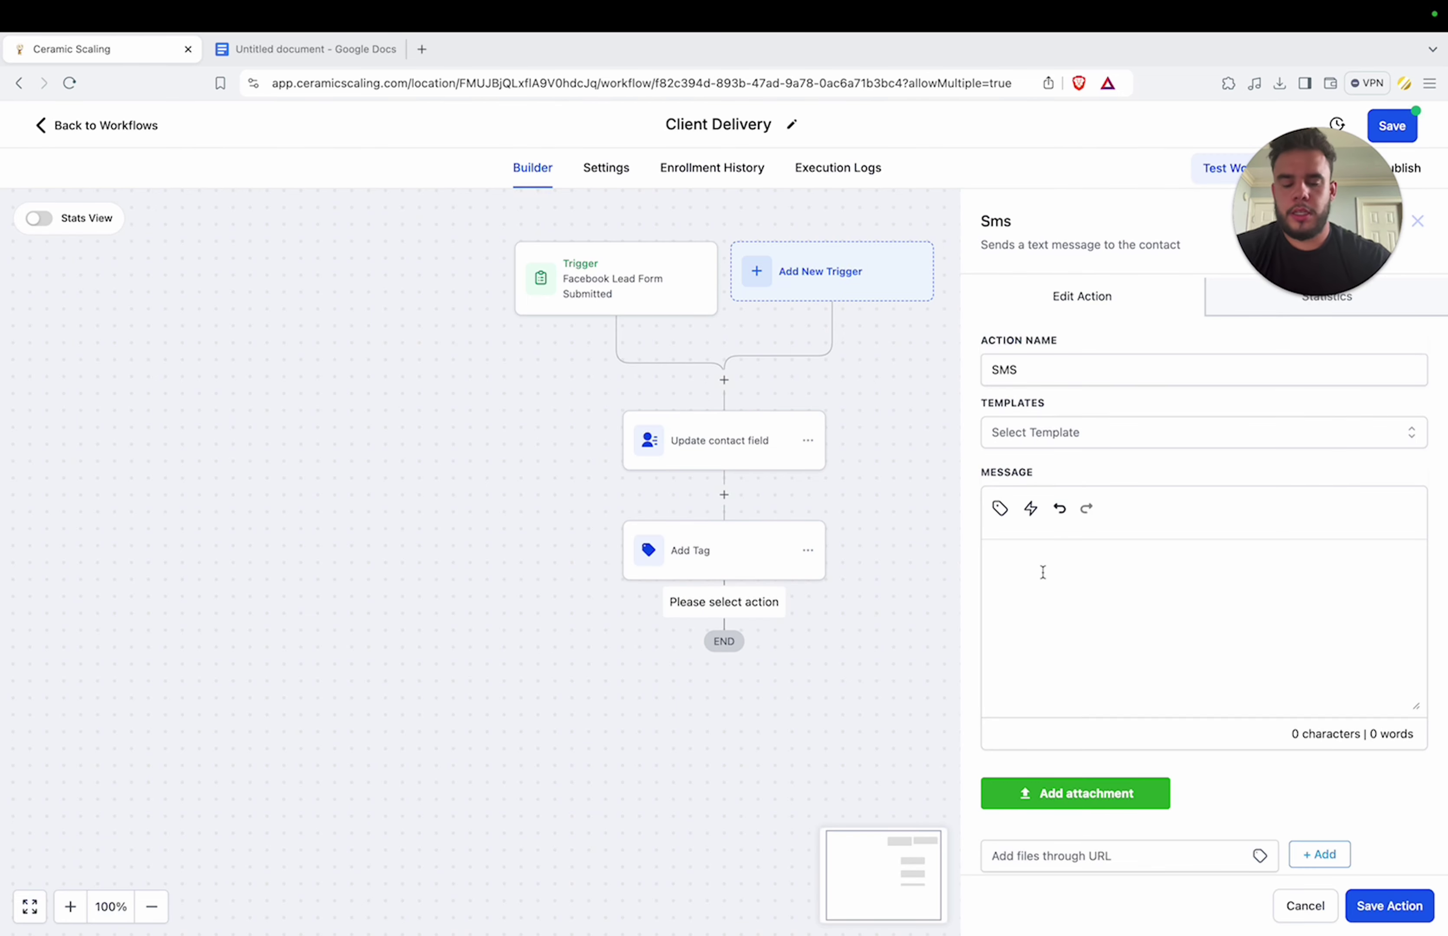
{"action": "type", "text": "Hey this is"}
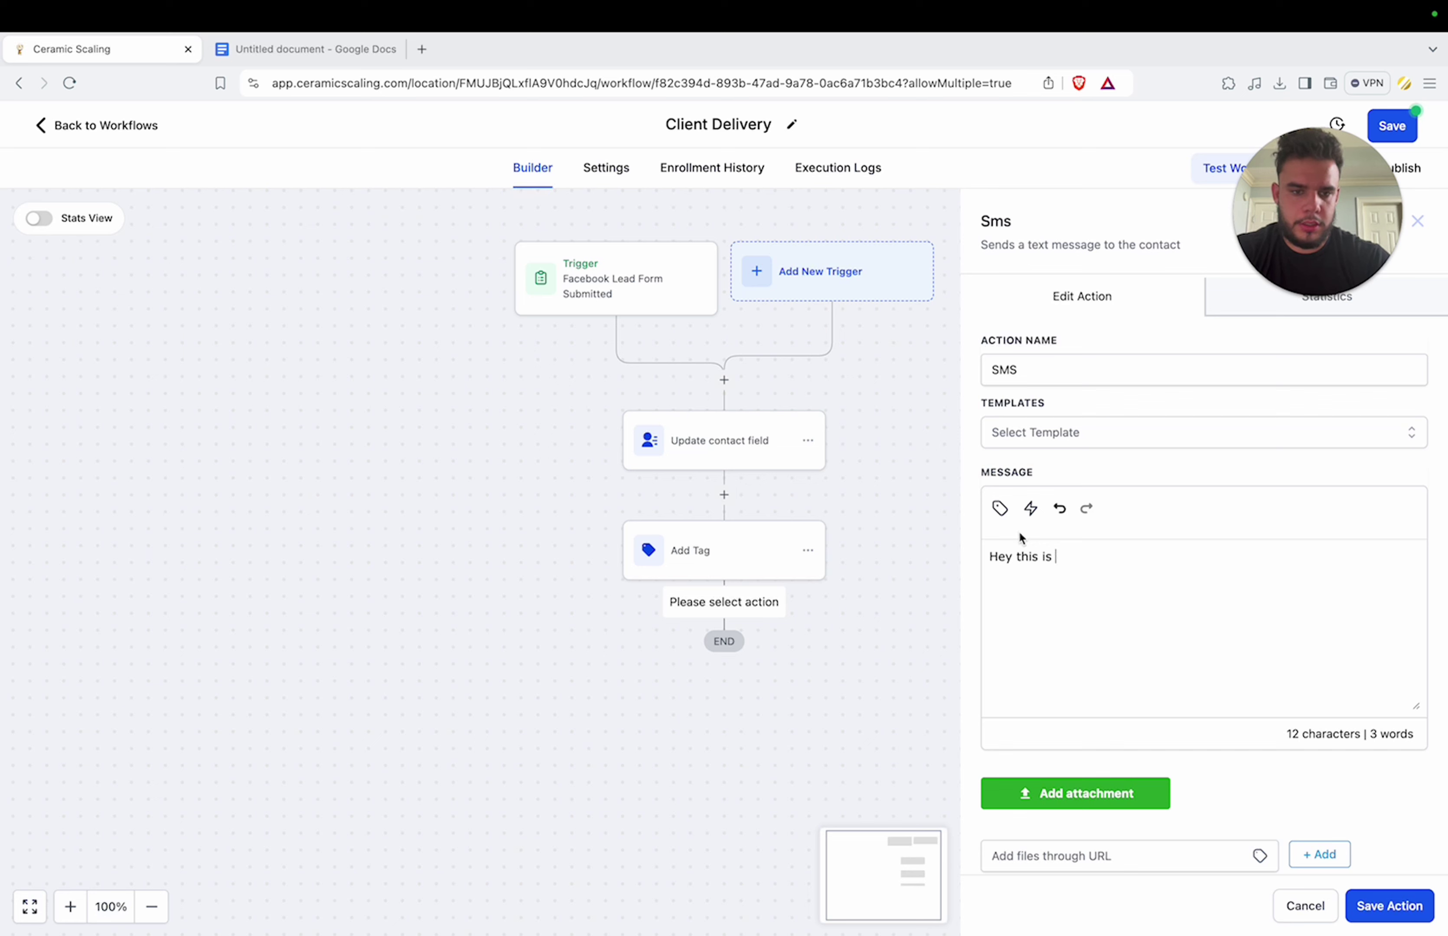
{"action": "left_click", "coordinate": [1000, 508]}
{"action": "left_click", "coordinate": [935, 214]}
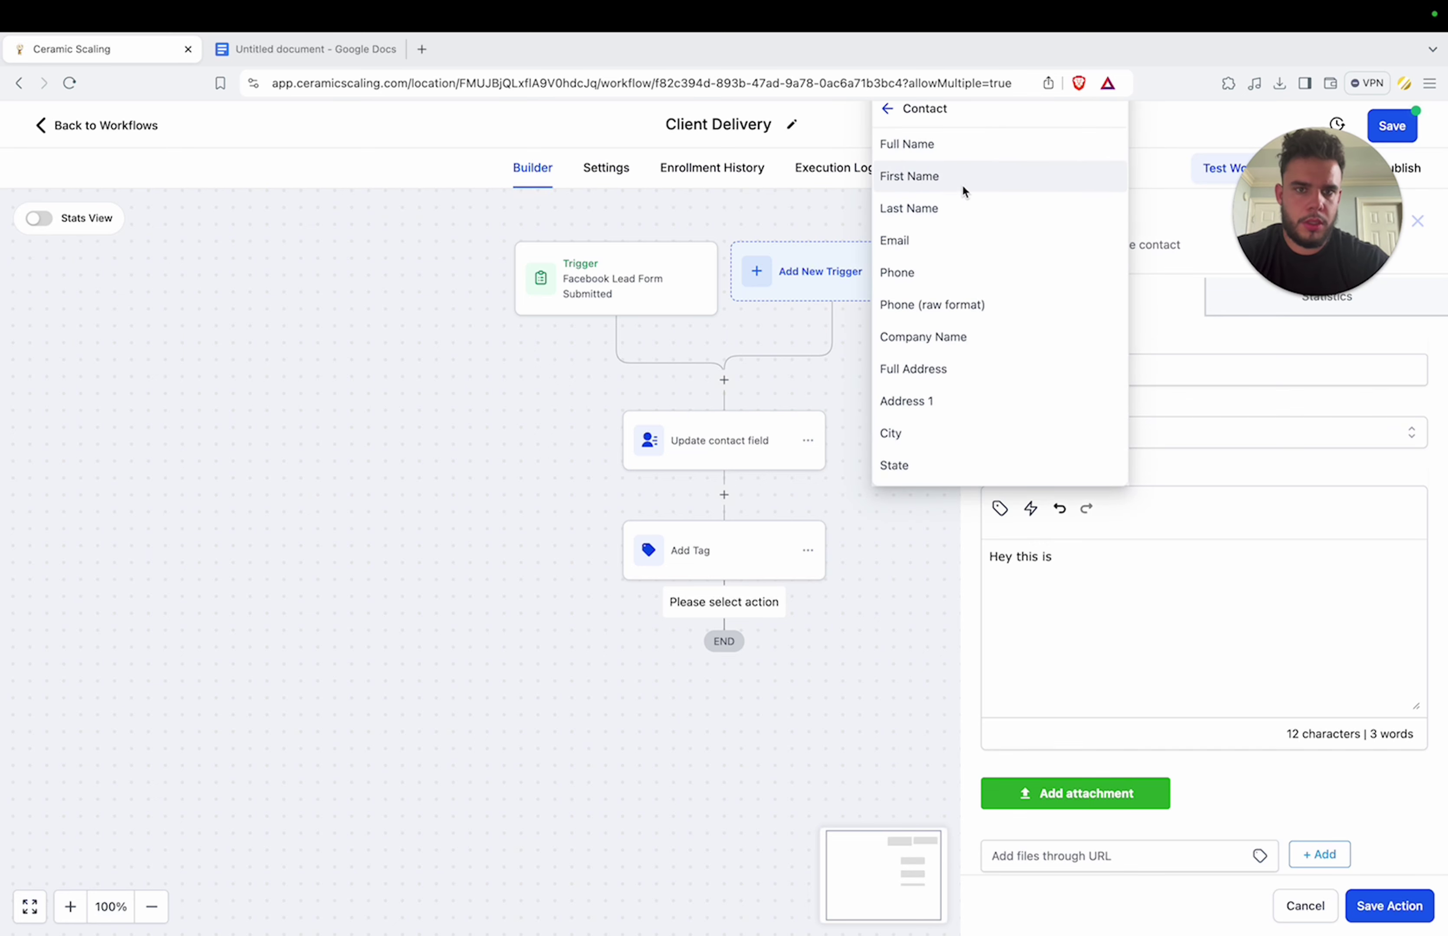
{"action": "left_click", "coordinate": [1099, 560]}
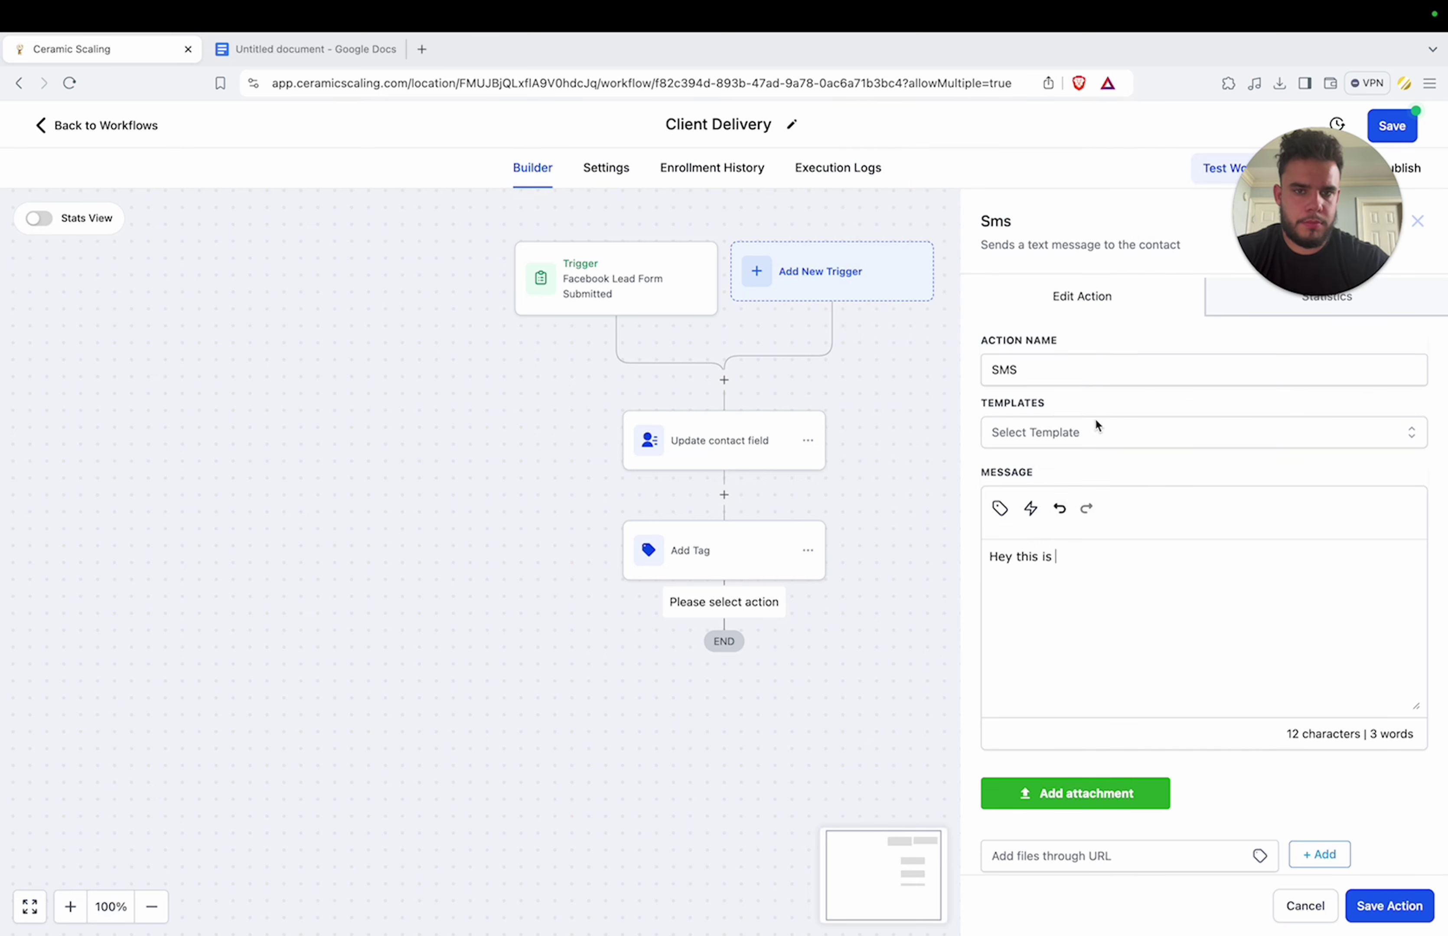
{"action": "left_click", "coordinate": [1000, 508]}
{"action": "left_click", "coordinate": [950, 242]}
{"action": "left_click", "coordinate": [967, 217]}
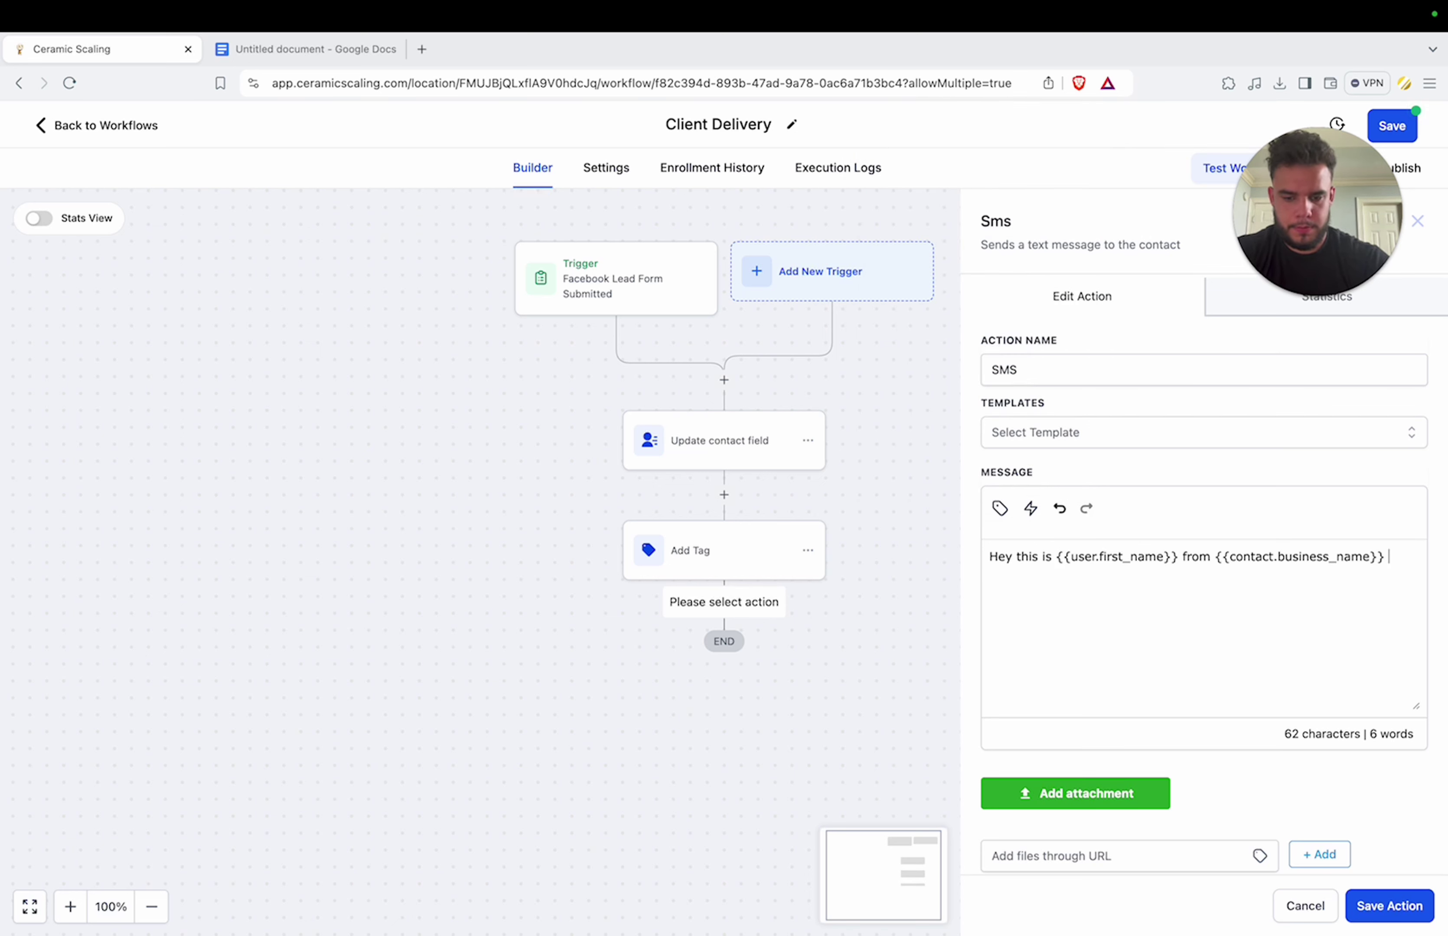
Step: Continue the SMS message with "just reaching out to talk about getting" followed by the Offer custom field {{contact.offer}}
{"action": "type", "text": "just reaching "}
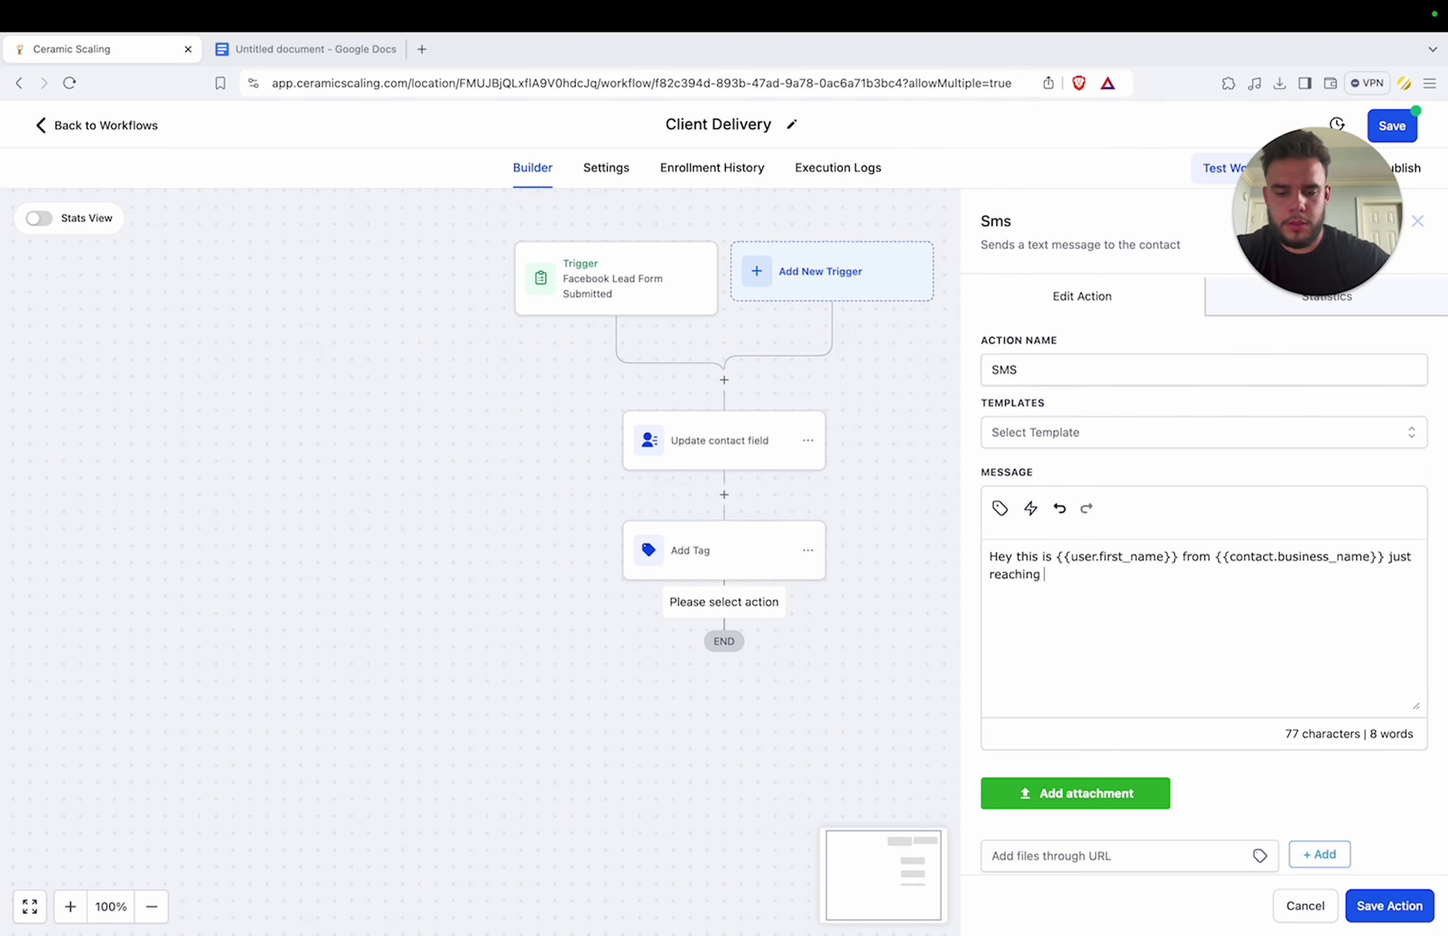
{"action": "type", "text": "out to"}
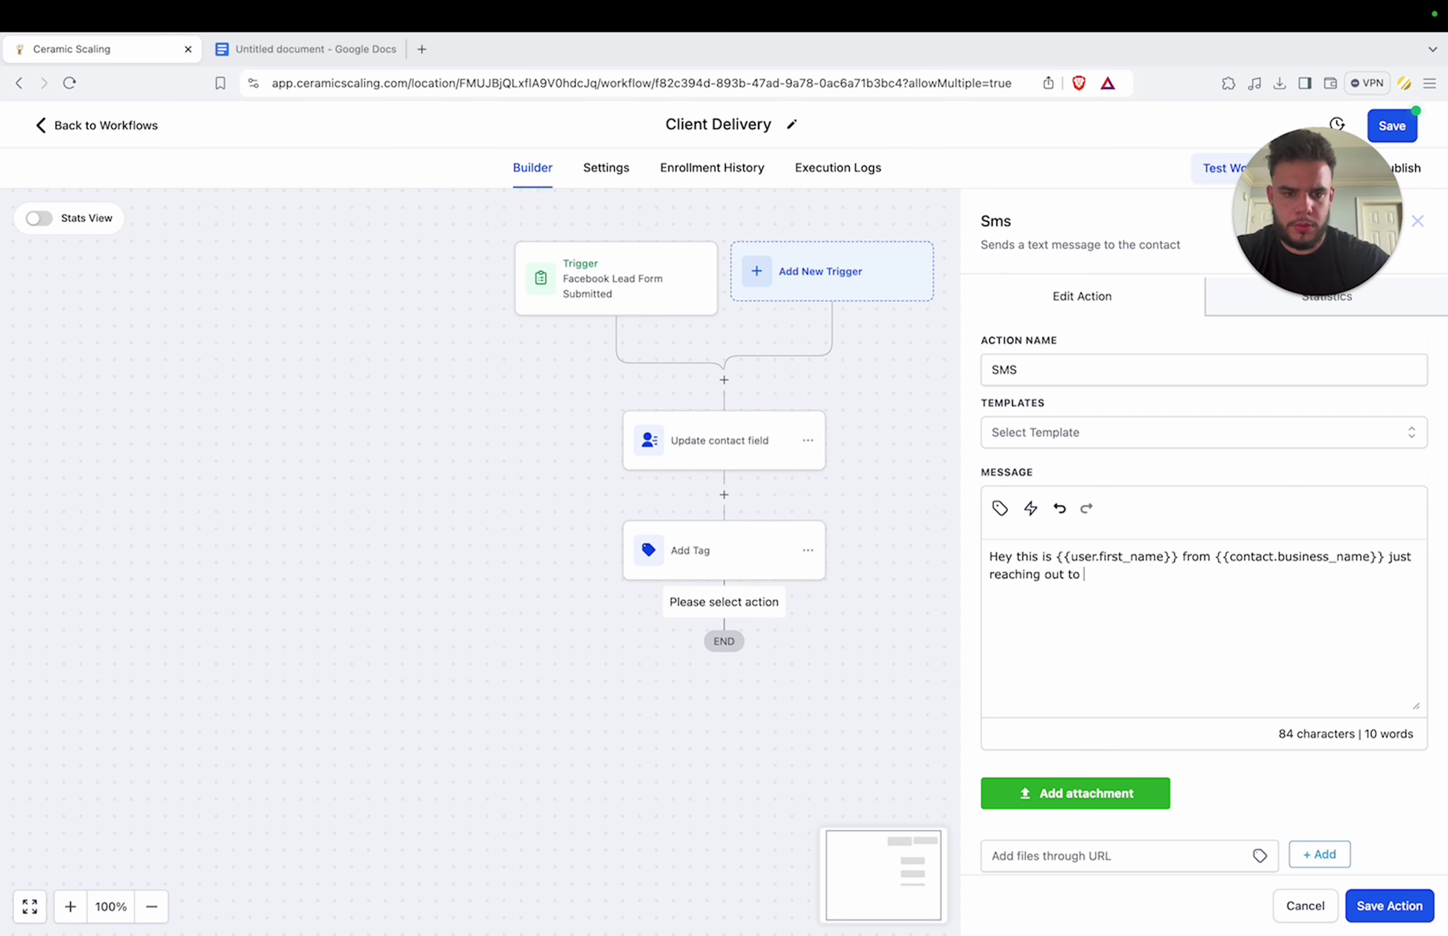
{"action": "type", "text": " talk about ou"}
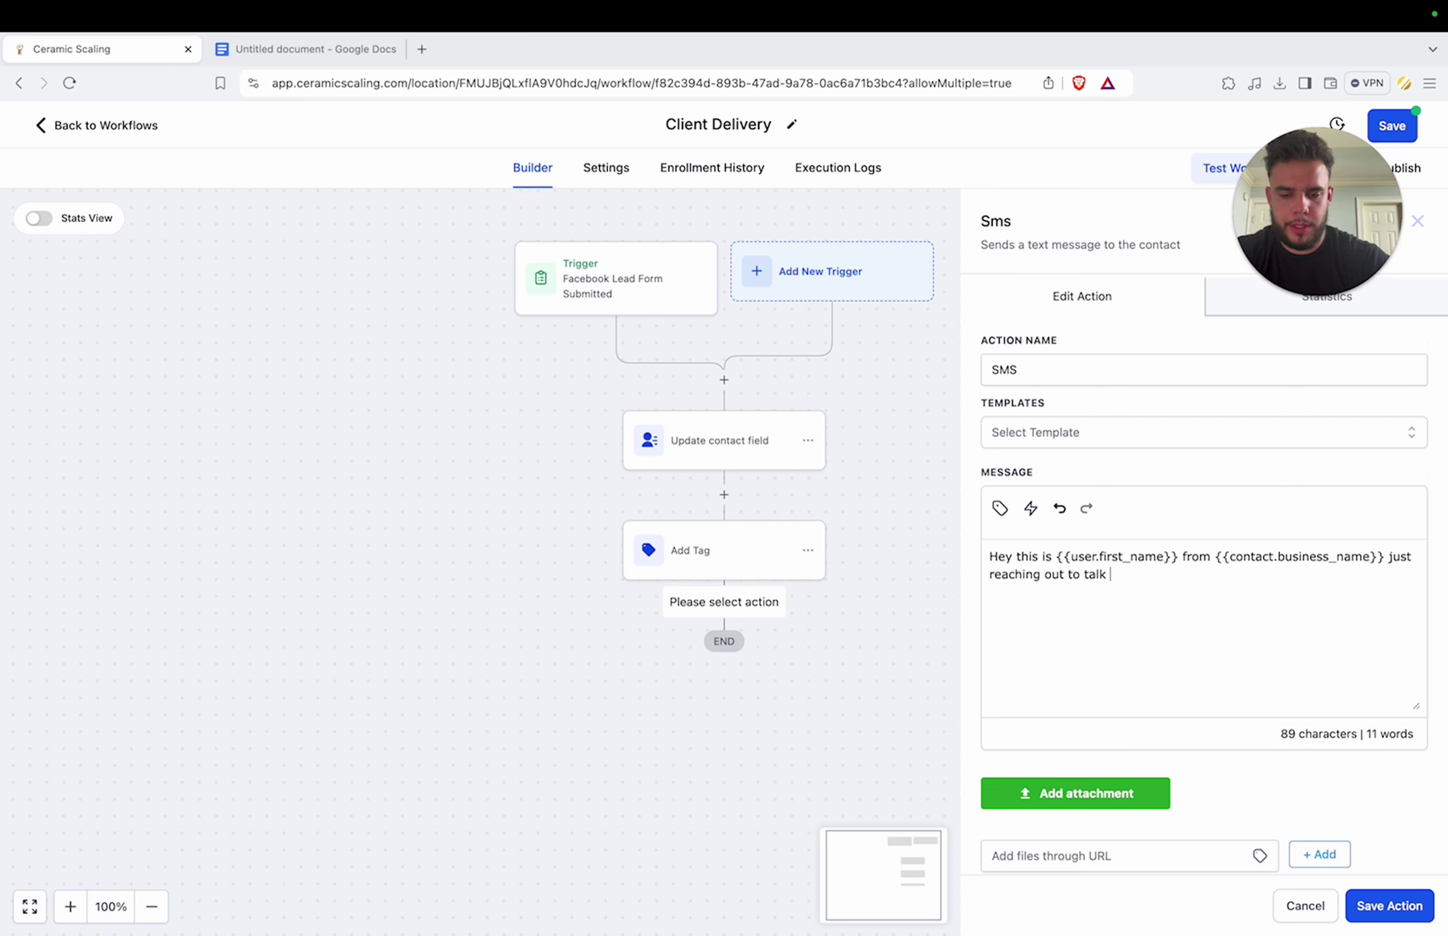
{"action": "key", "text": "BackSpace"}
{"action": "key", "text": "BackSpace"}
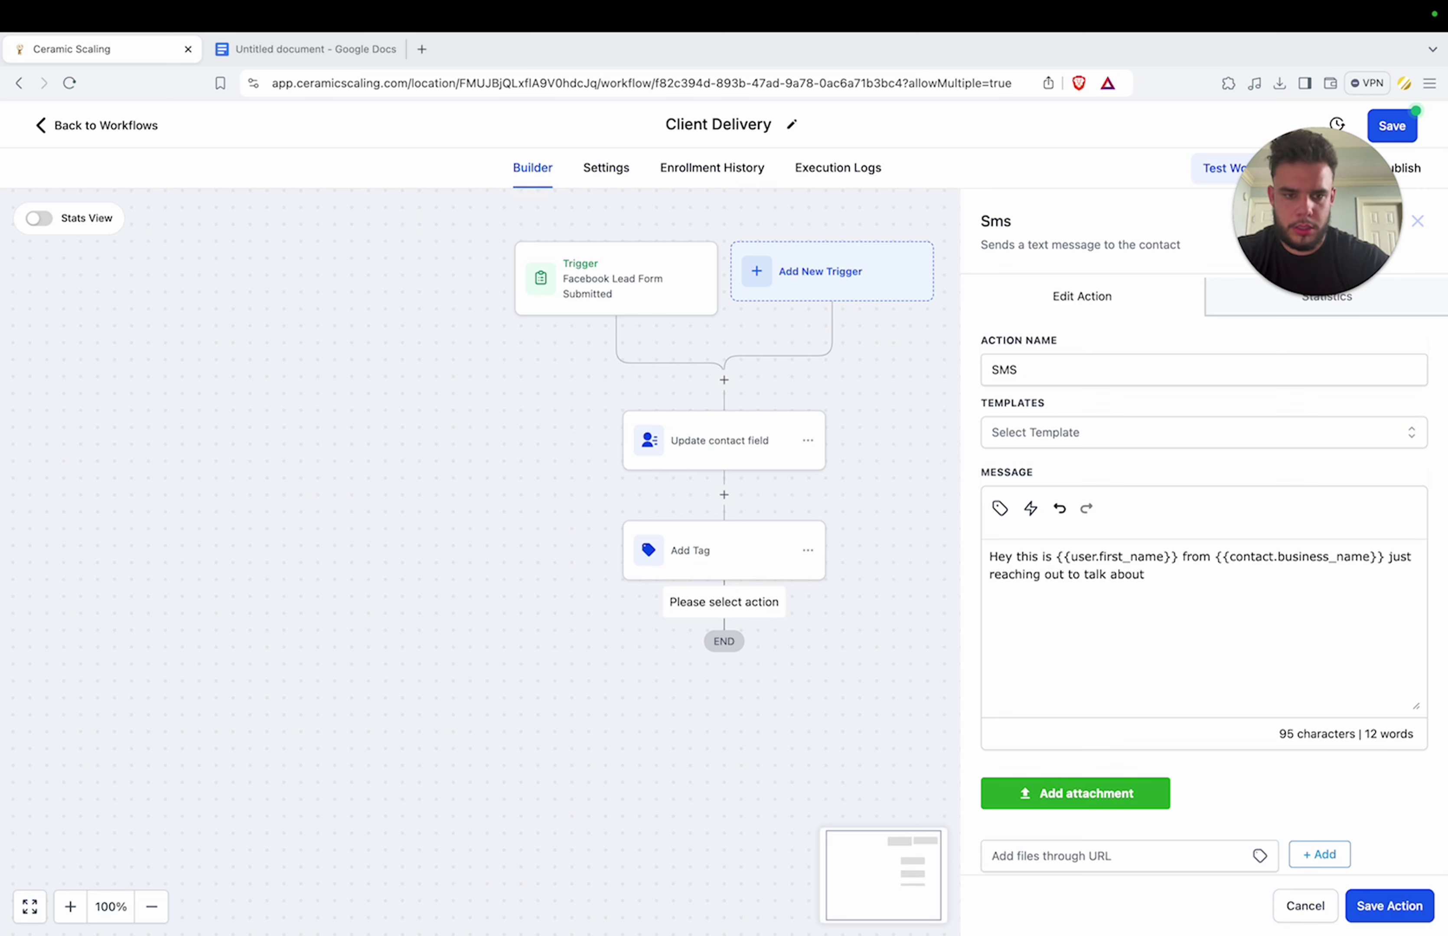
{"action": "type", "text": "getting"}
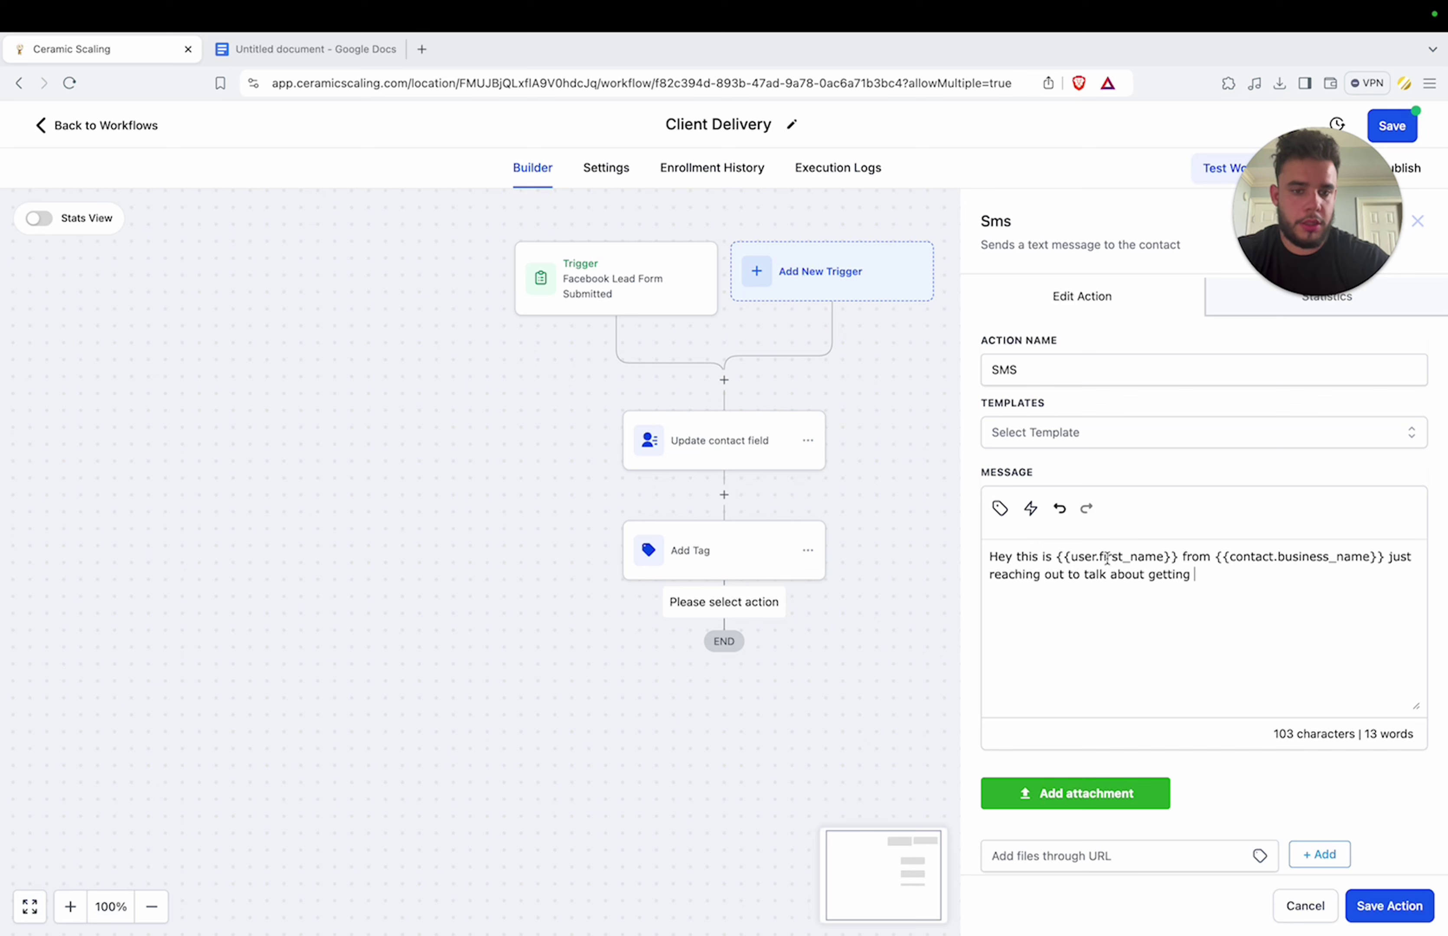
{"action": "left_click", "coordinate": [1000, 509]}
{"action": "scroll", "coordinate": [947, 639], "scroll_direction": "down", "scroll_amount": 2}
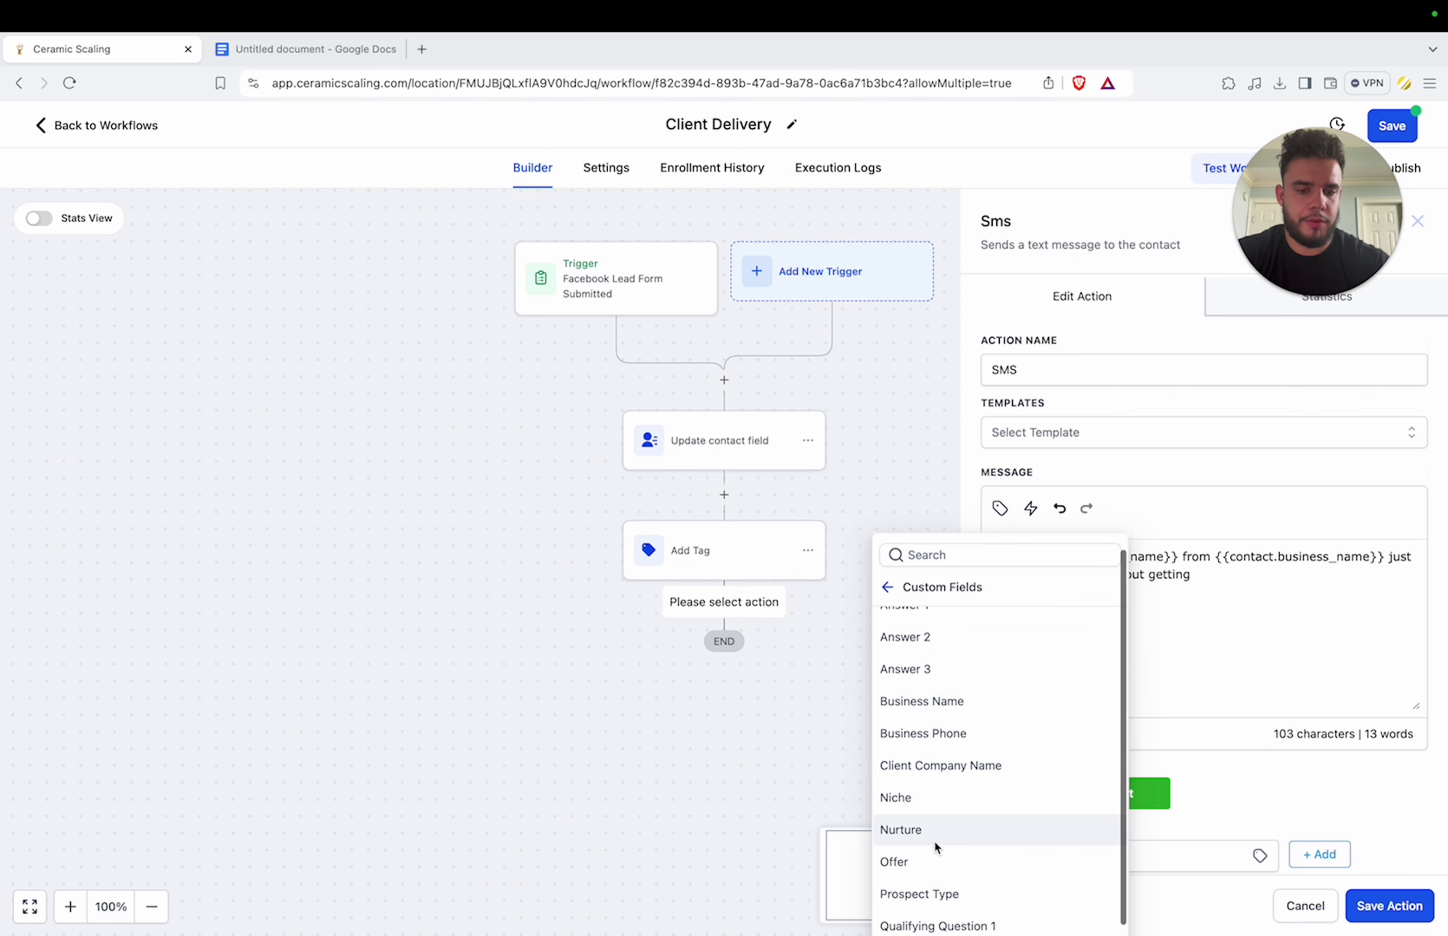
{"action": "left_click", "coordinate": [940, 860]}
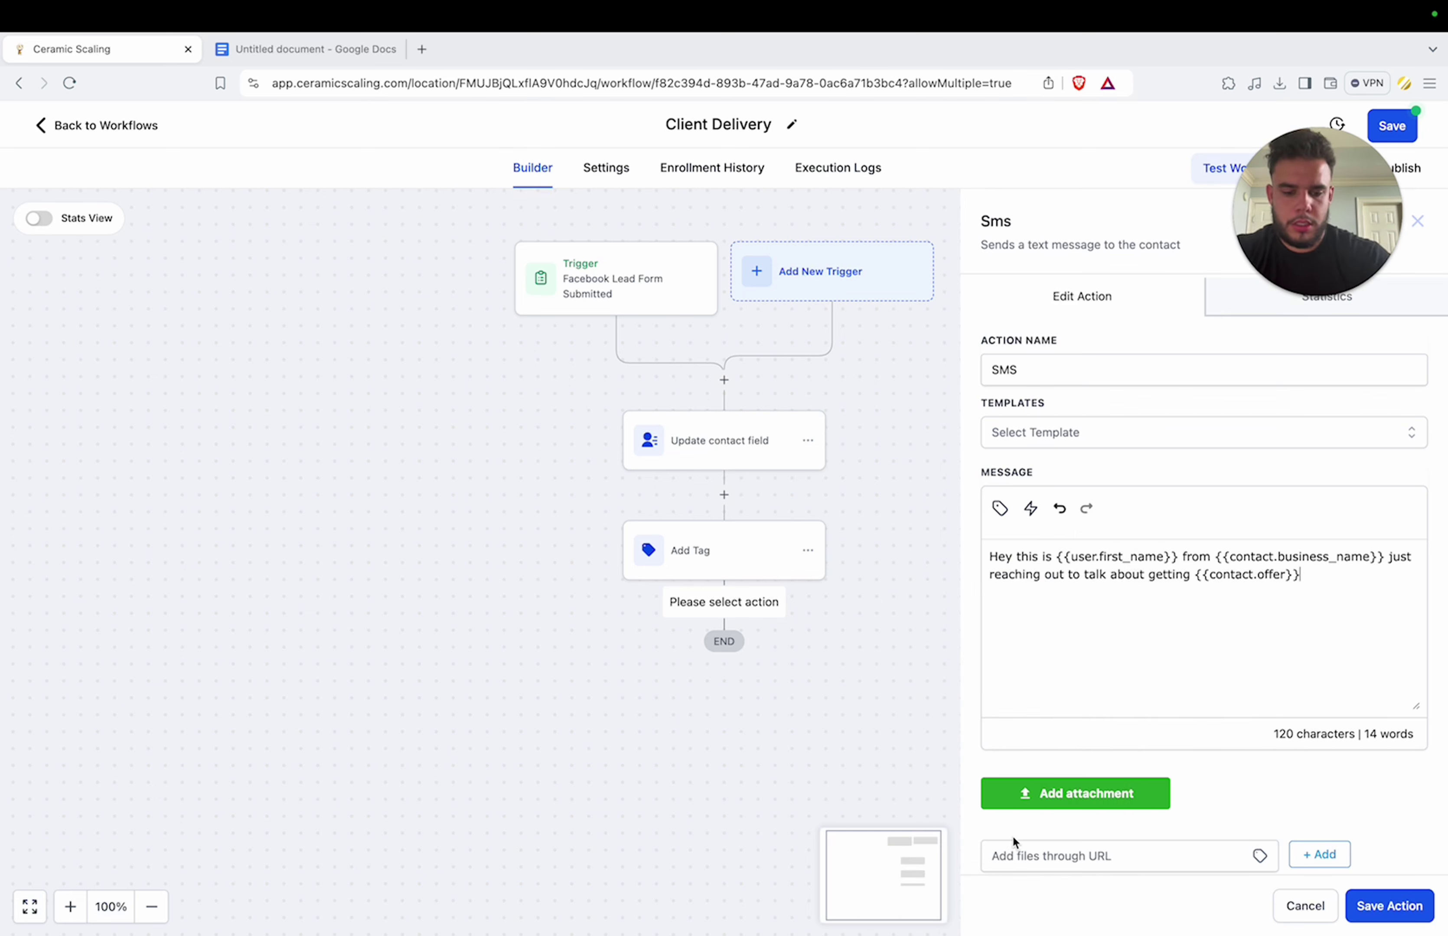
Step: End the SMS message with a period after {{contact.offer}}, dropping the unfinished "Give me a call back" sentence
{"action": "type", "text": ". Give me a call ba"}
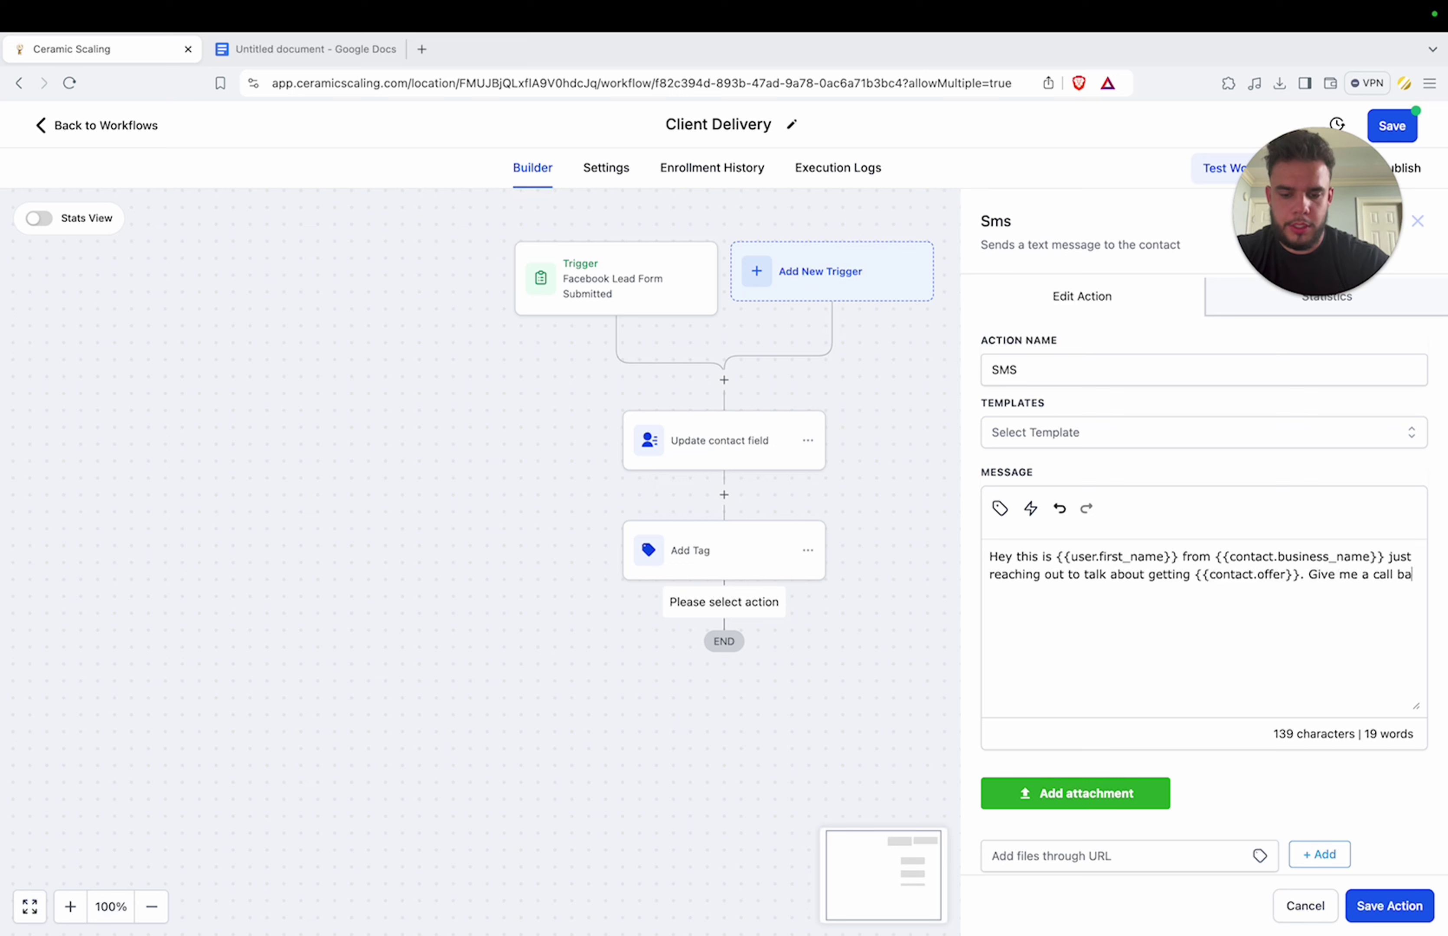
{"action": "type", "text": "ck when y"}
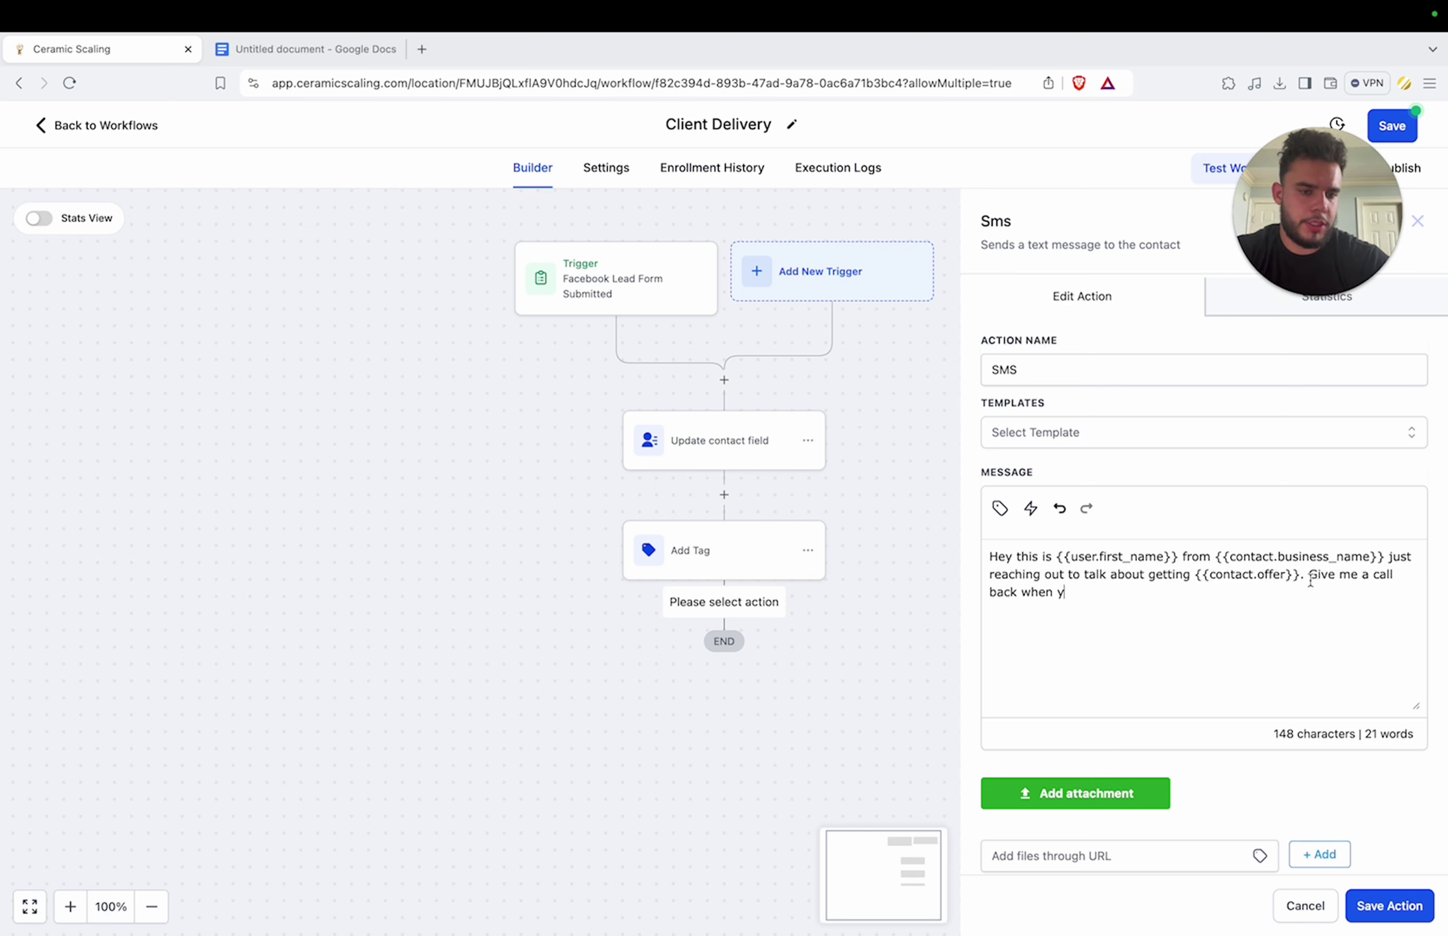
{"action": "left_click_drag", "start_coordinate": [1305, 573], "coordinate": [1316, 614]}
{"action": "key", "text": "BackSpace"}
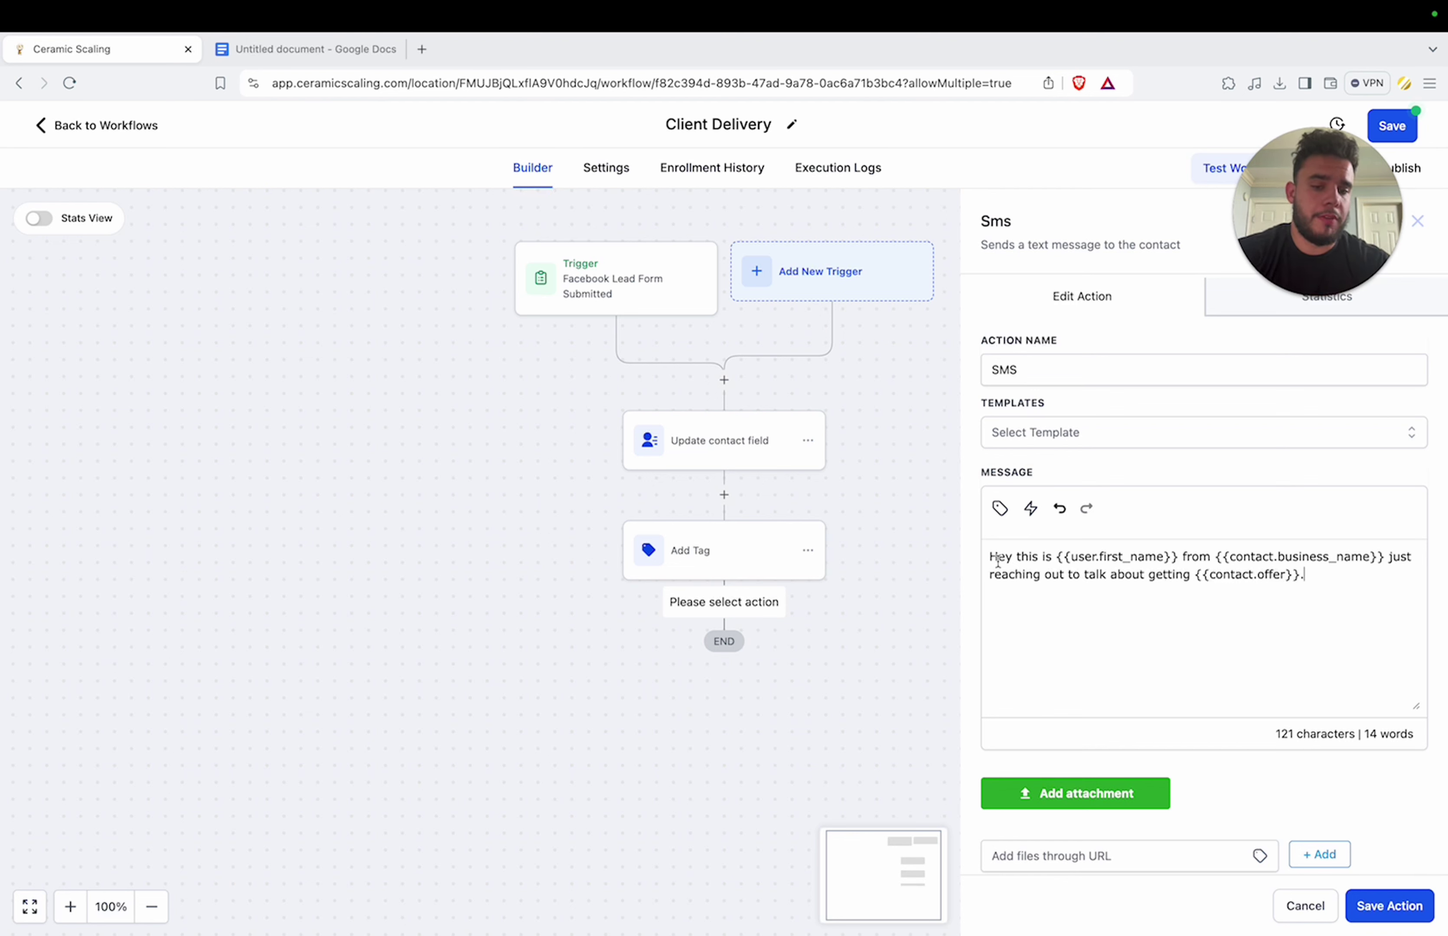
Step: Replace {{user.first_name}} in the SMS message with the Client Company Name custom field and save the action
{"action": "left_click_drag", "start_coordinate": [998, 559], "coordinate": [1341, 572]}
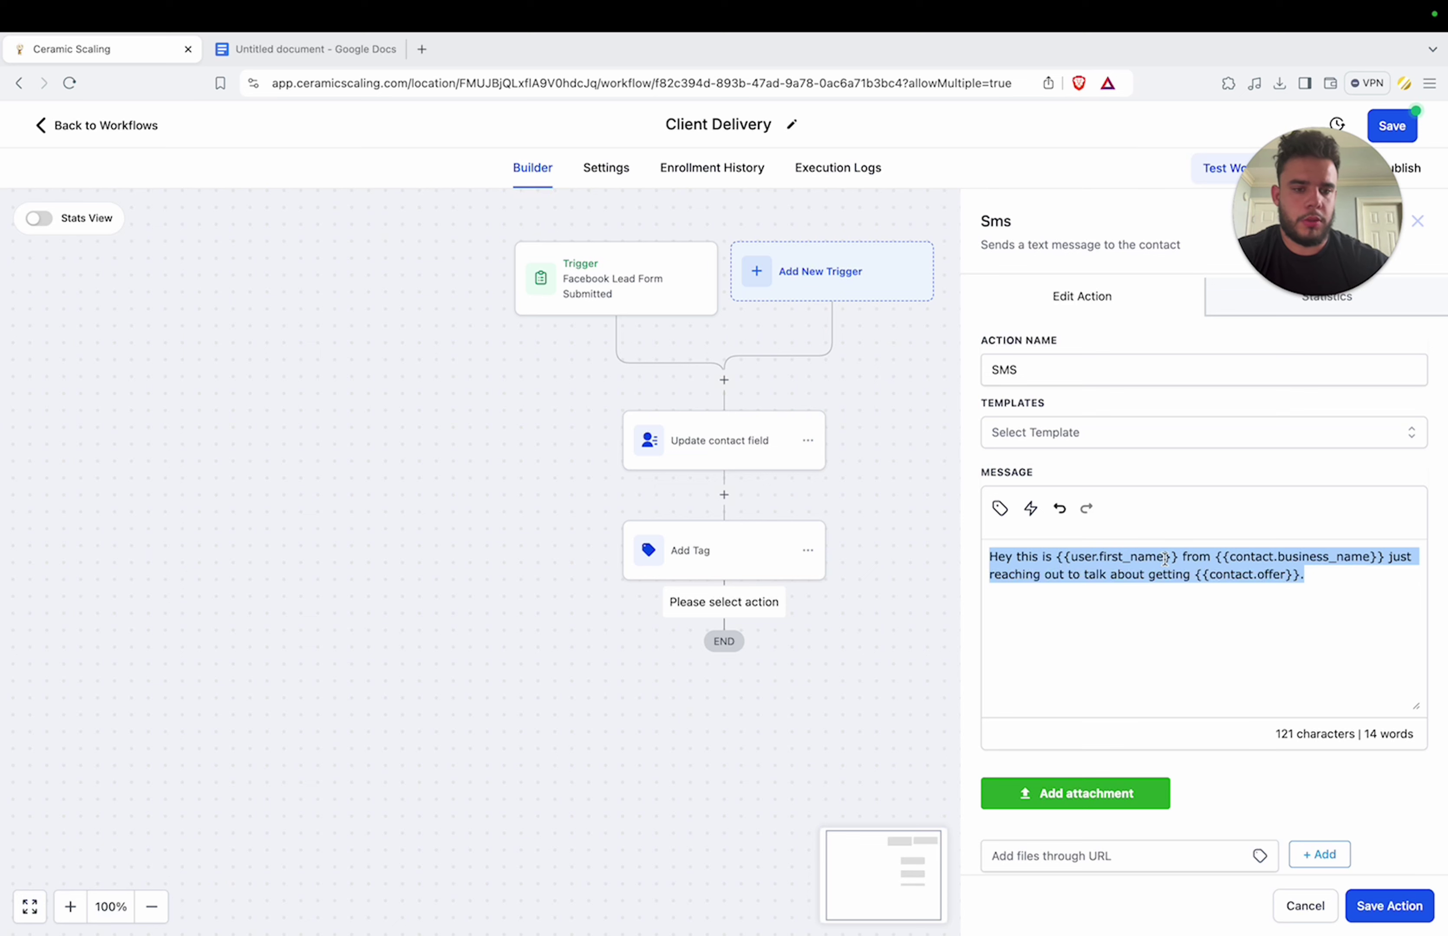
{"action": "left_click_drag", "start_coordinate": [1164, 559], "coordinate": [1052, 558]}
{"action": "key", "text": "BackSpace"}
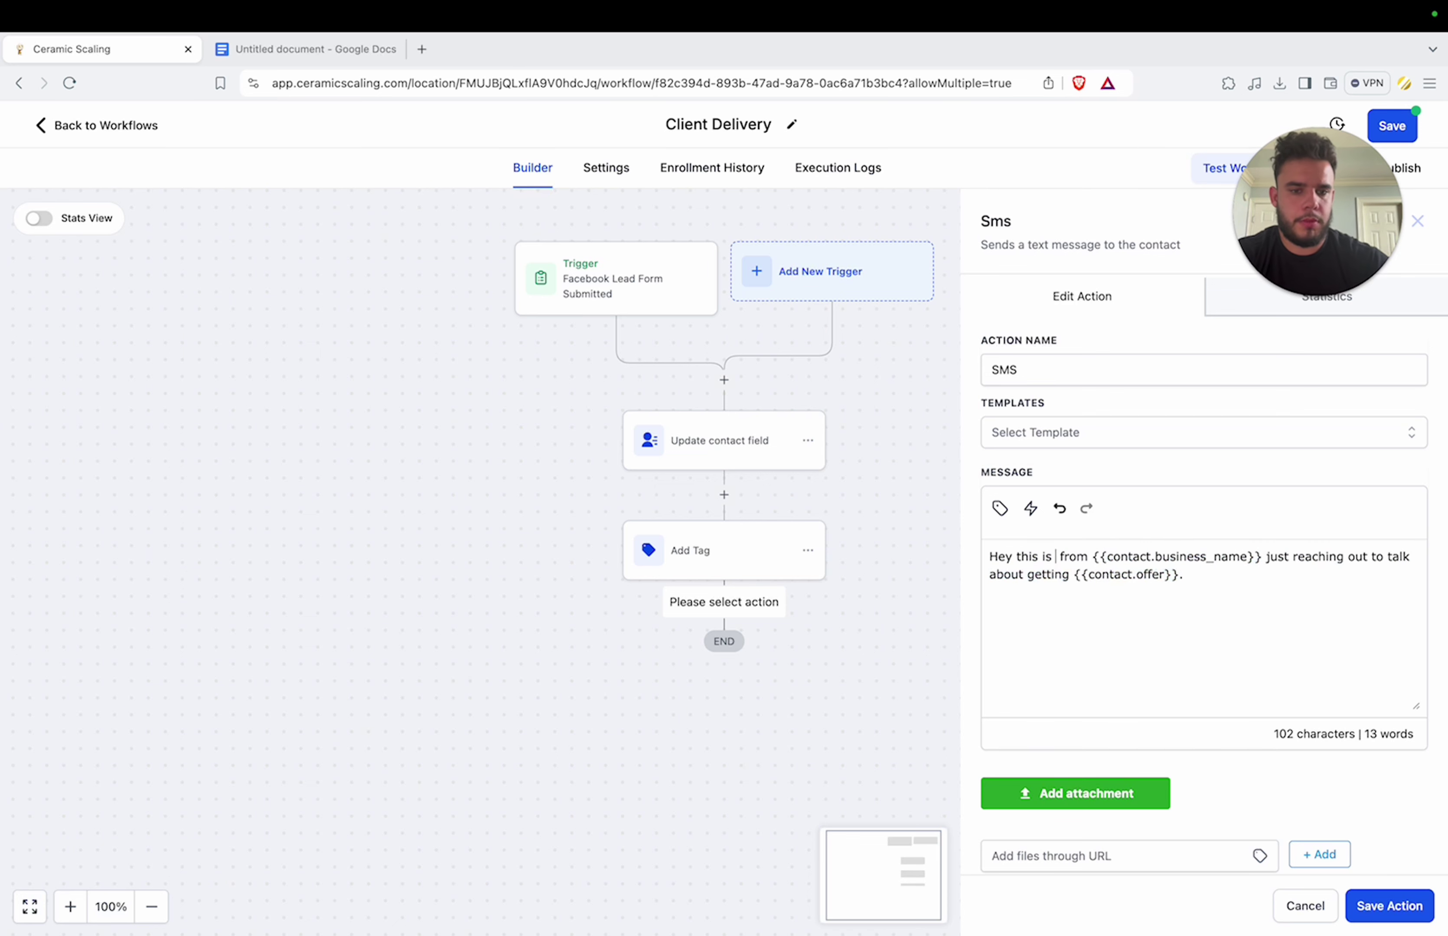
{"action": "left_click", "coordinate": [1000, 506]}
{"action": "scroll", "coordinate": [990, 670], "scroll_direction": "down", "scroll_amount": 2}
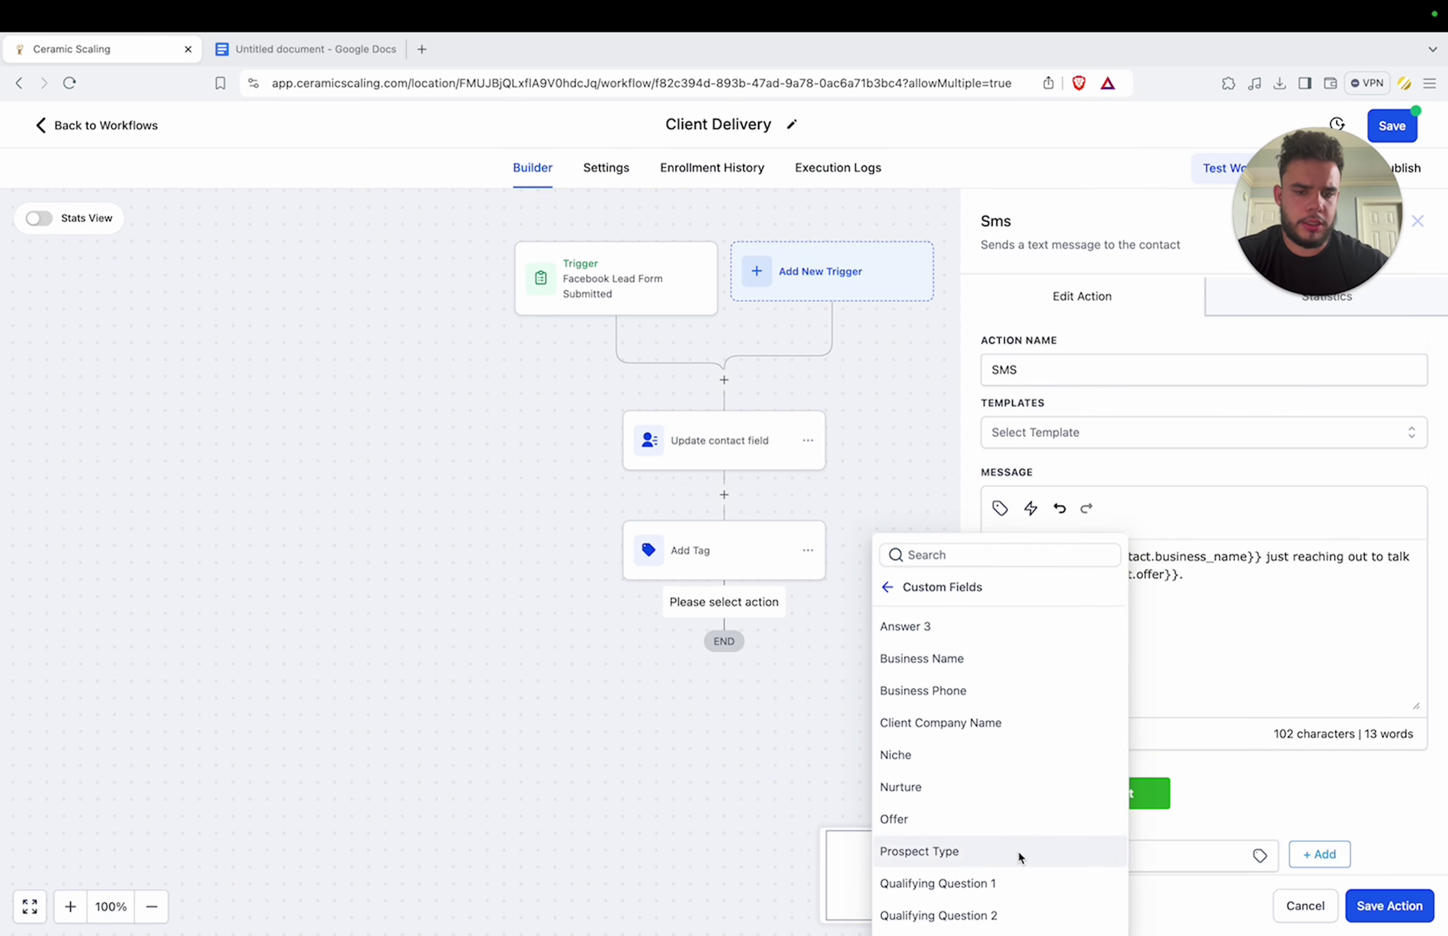
{"action": "left_click", "coordinate": [979, 723]}
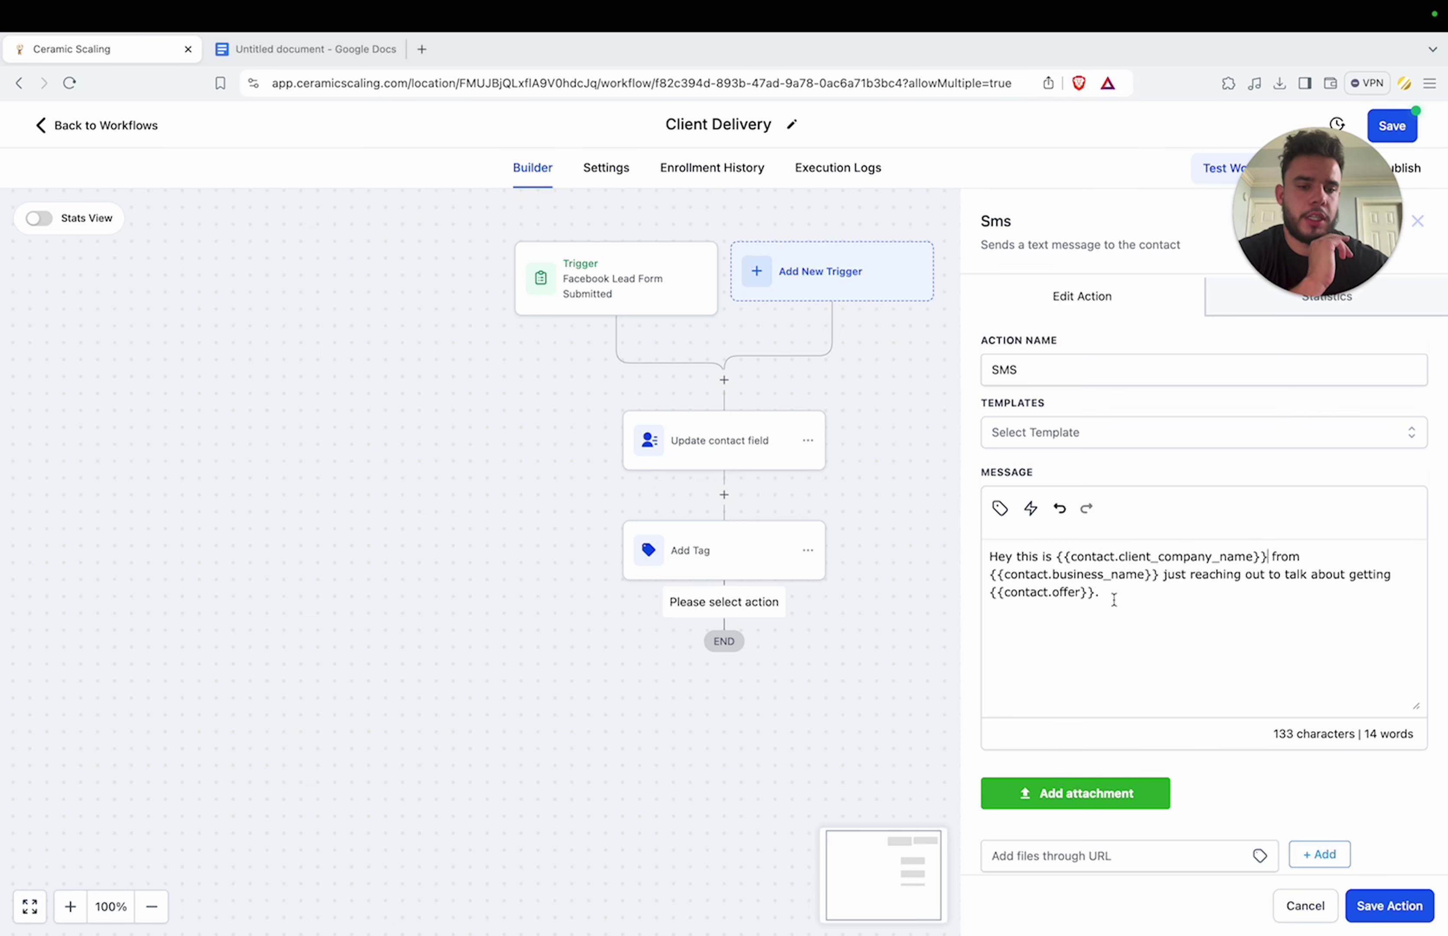
{"action": "left_click", "coordinate": [1390, 906]}
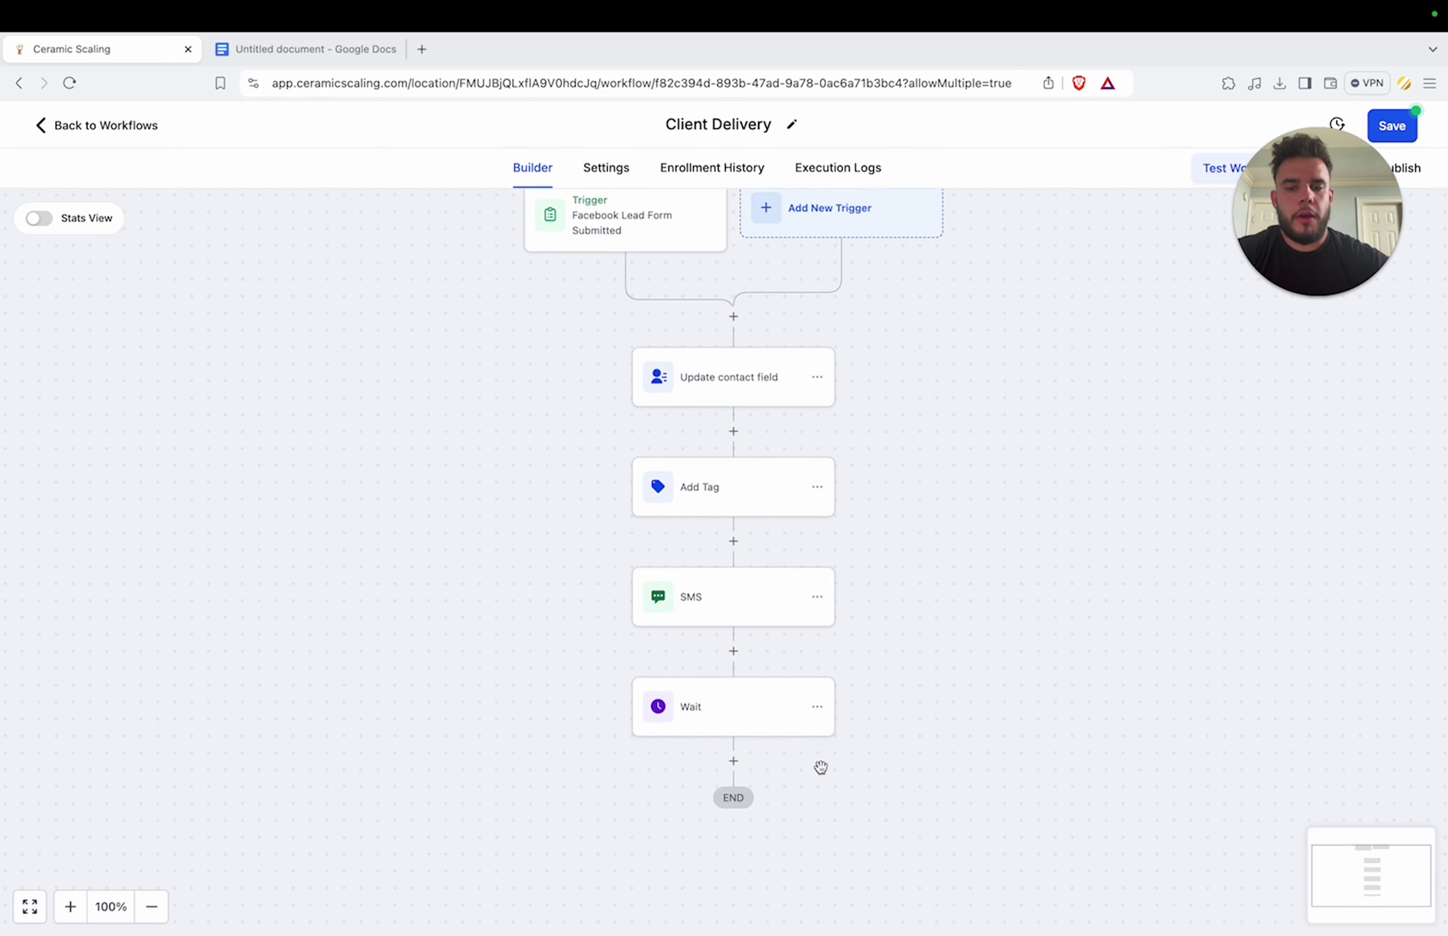
Step: Add an If / Else action after the Wait step with the branch condition Contact replied set to True, and save it
{"action": "left_click", "coordinate": [735, 764]}
{"action": "type", "text": "if"}
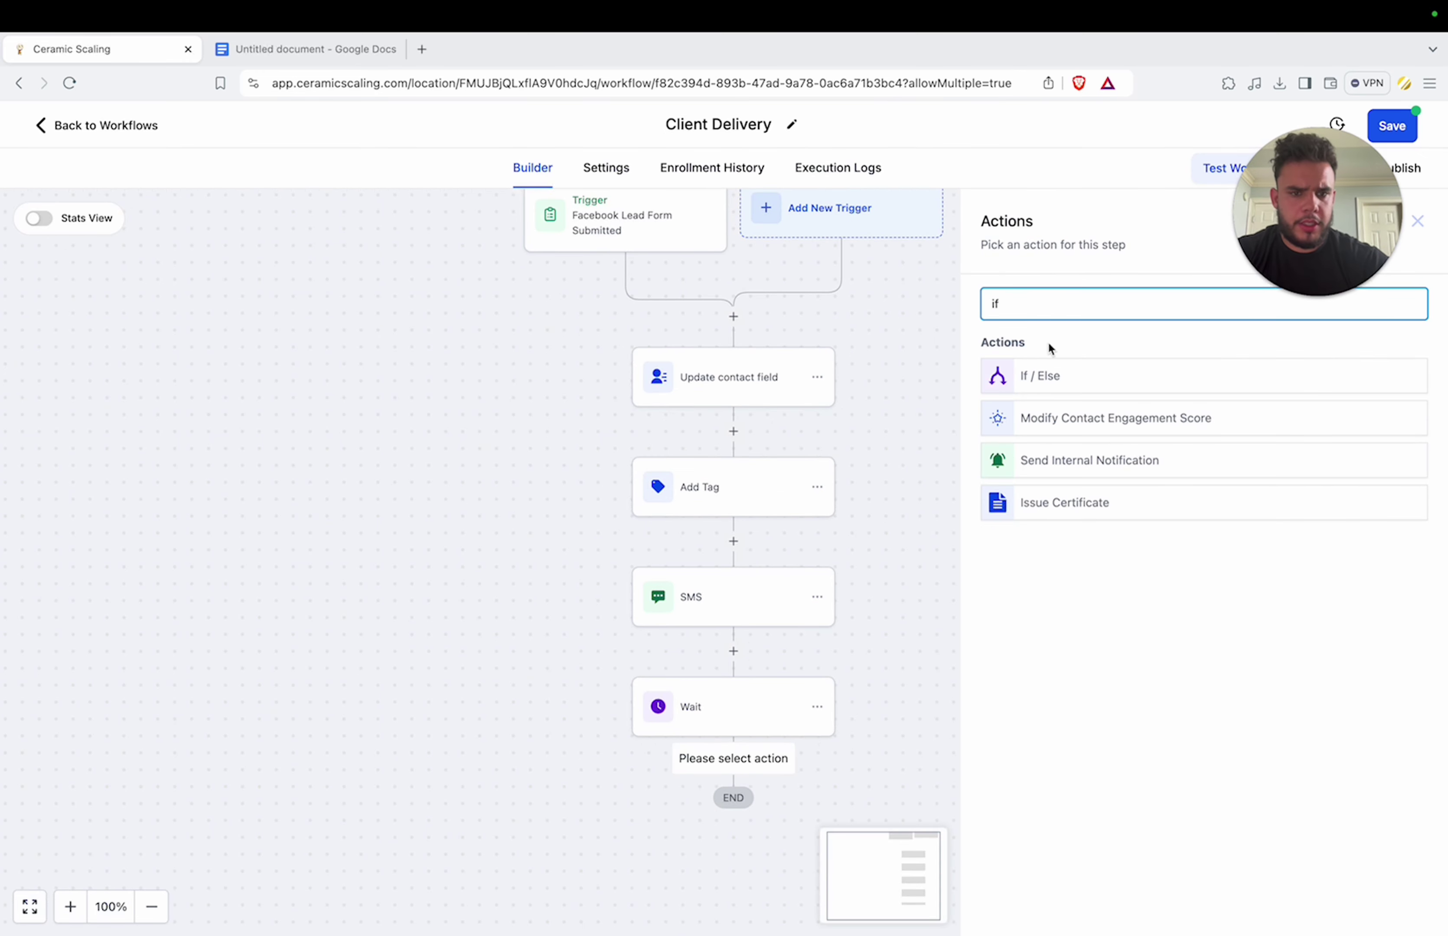
{"action": "left_click", "coordinate": [1041, 377]}
{"action": "left_click", "coordinate": [841, 501]}
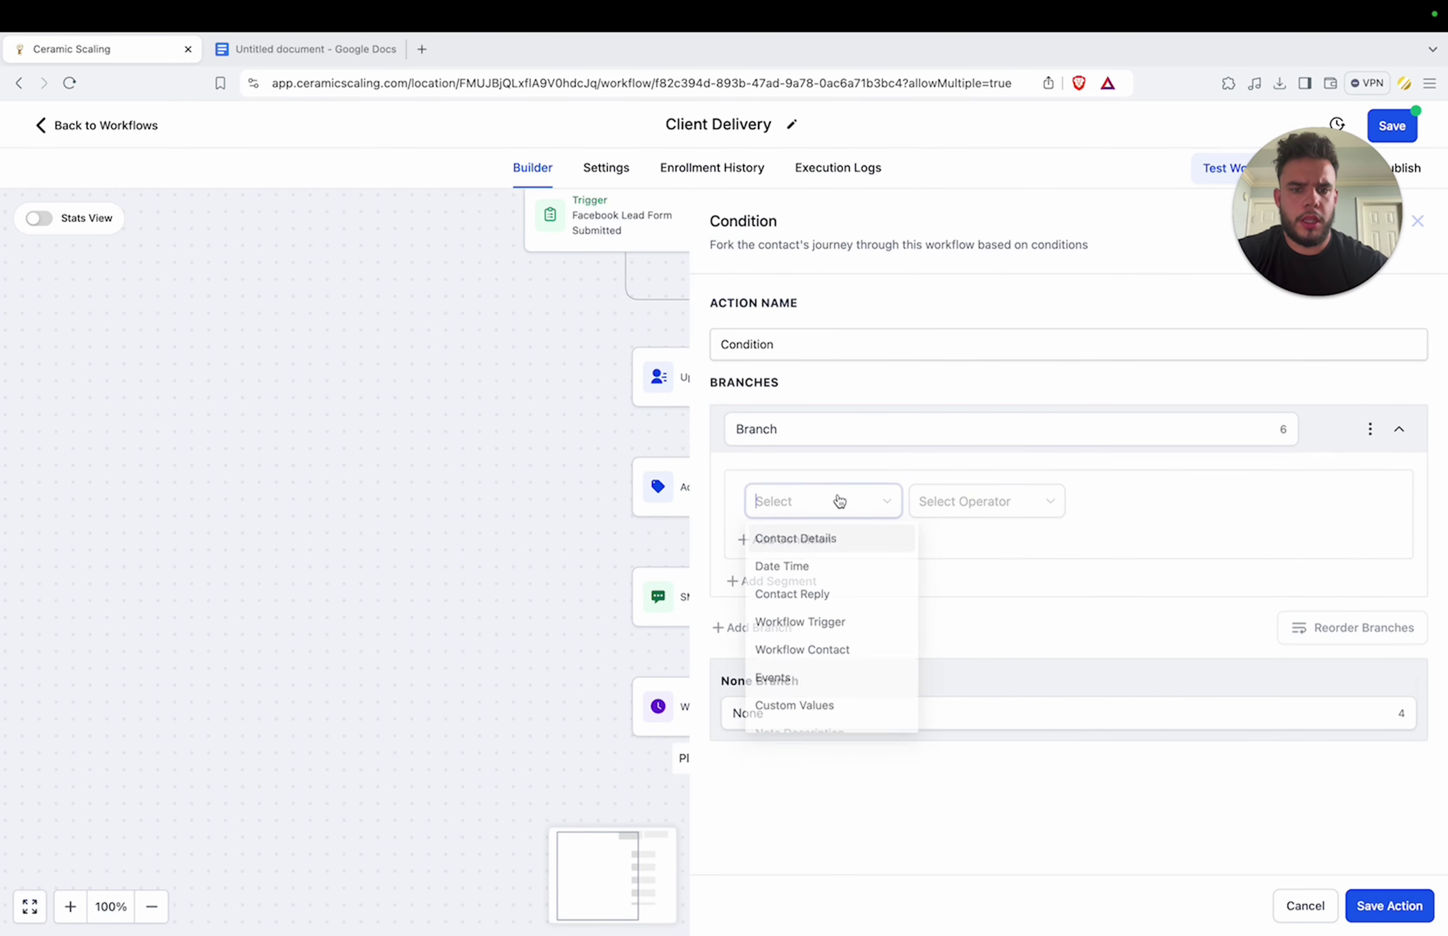
{"action": "left_click", "coordinate": [810, 599]}
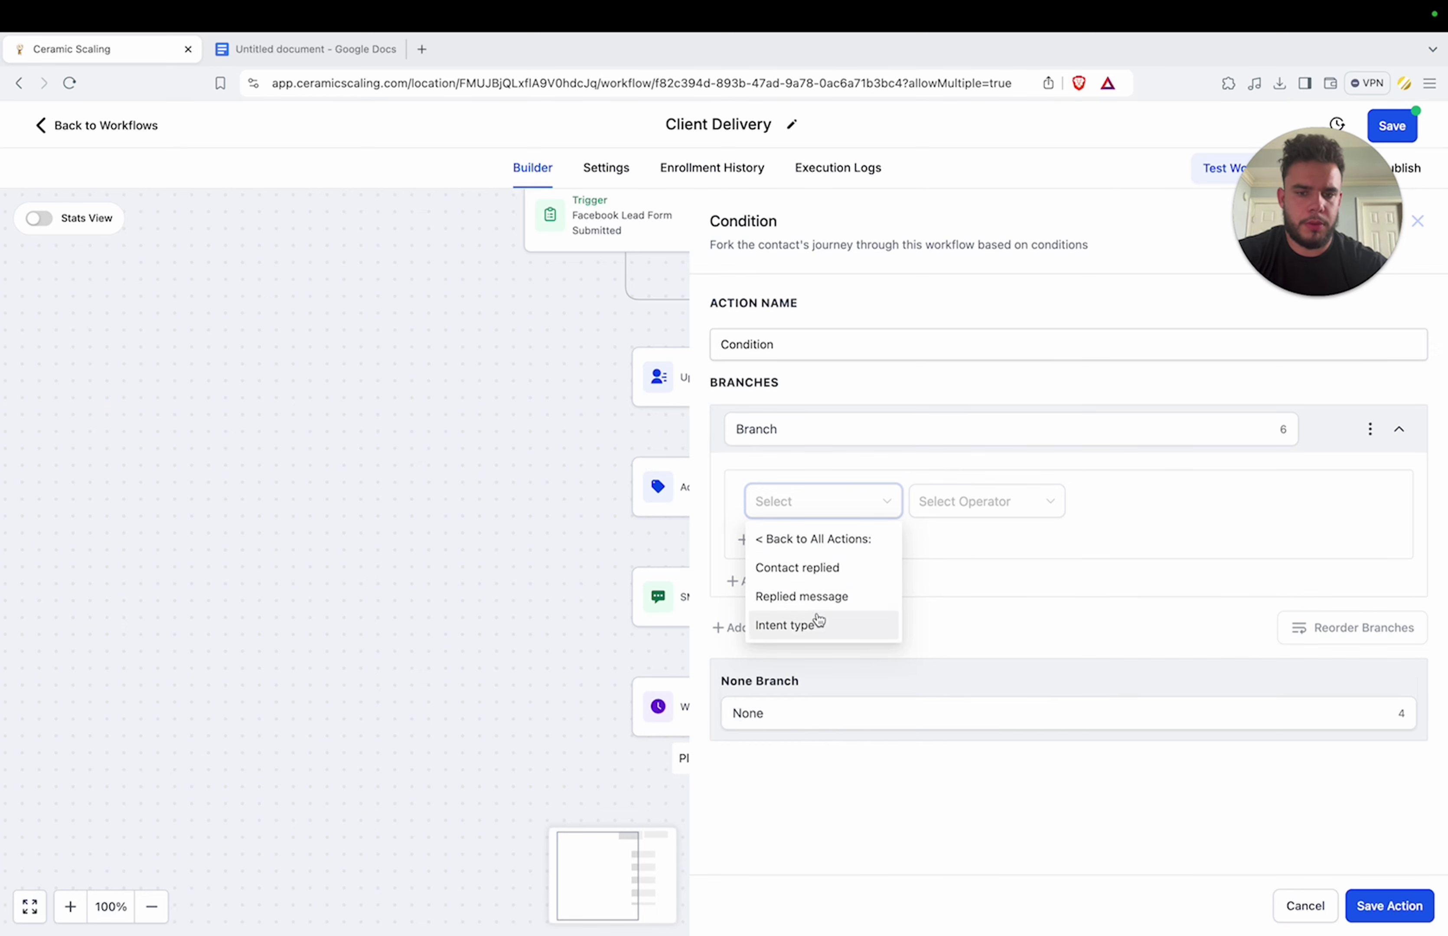
{"action": "left_click", "coordinate": [834, 579]}
{"action": "left_click", "coordinate": [960, 516]}
{"action": "left_click", "coordinate": [960, 547]}
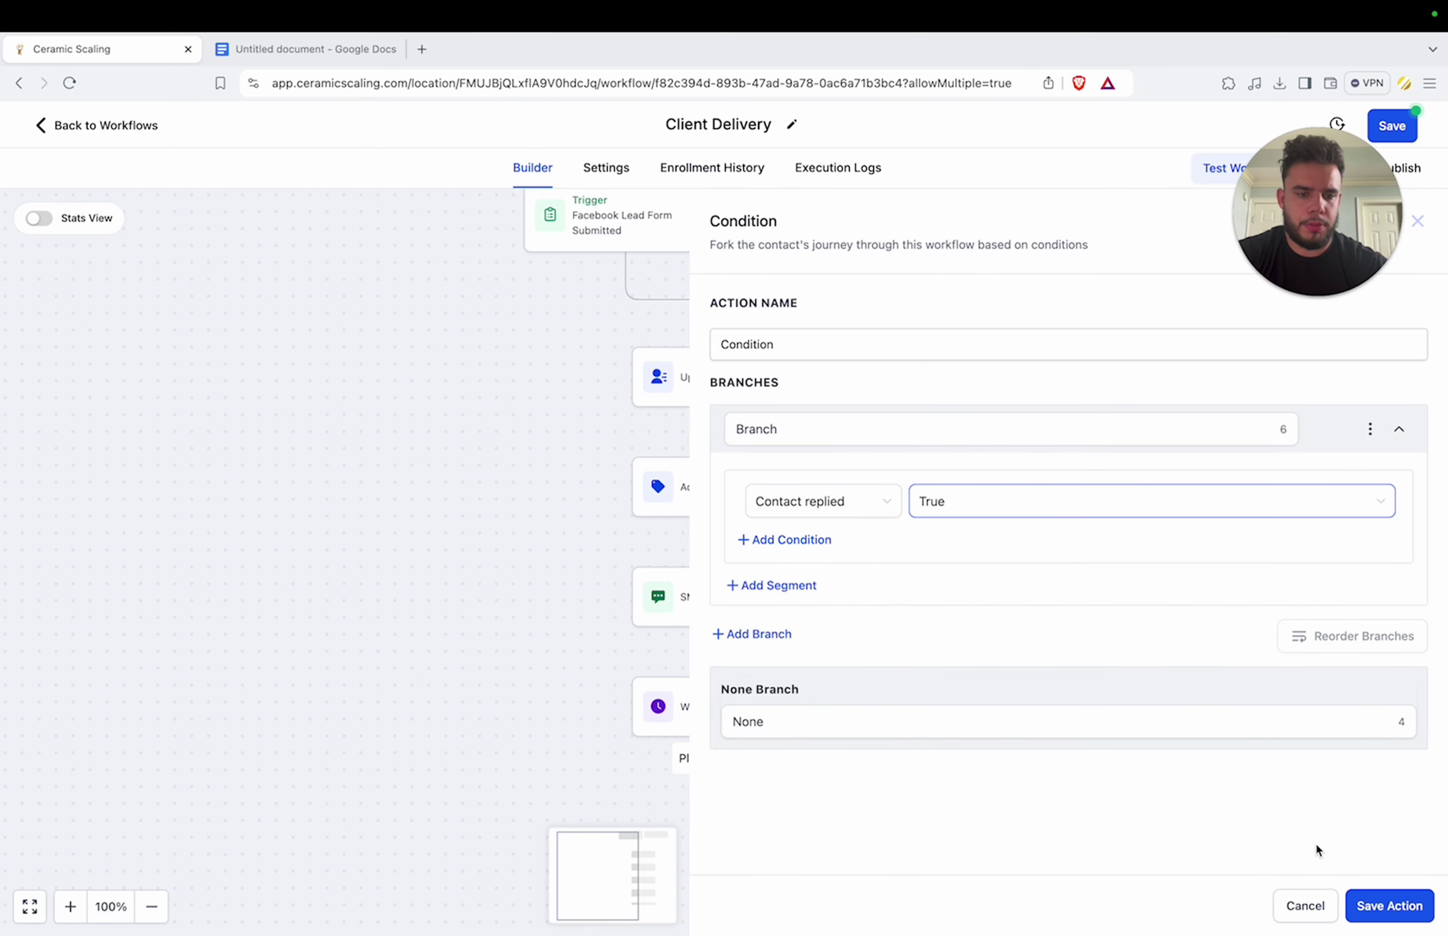
{"action": "left_click", "coordinate": [1385, 900]}
Step: Add a Send Internal Notification action under the replied branch and set its type to Notification
{"action": "scroll", "coordinate": [852, 760], "scroll_direction": "down", "scroll_amount": 3}
{"action": "left_click", "coordinate": [640, 736]}
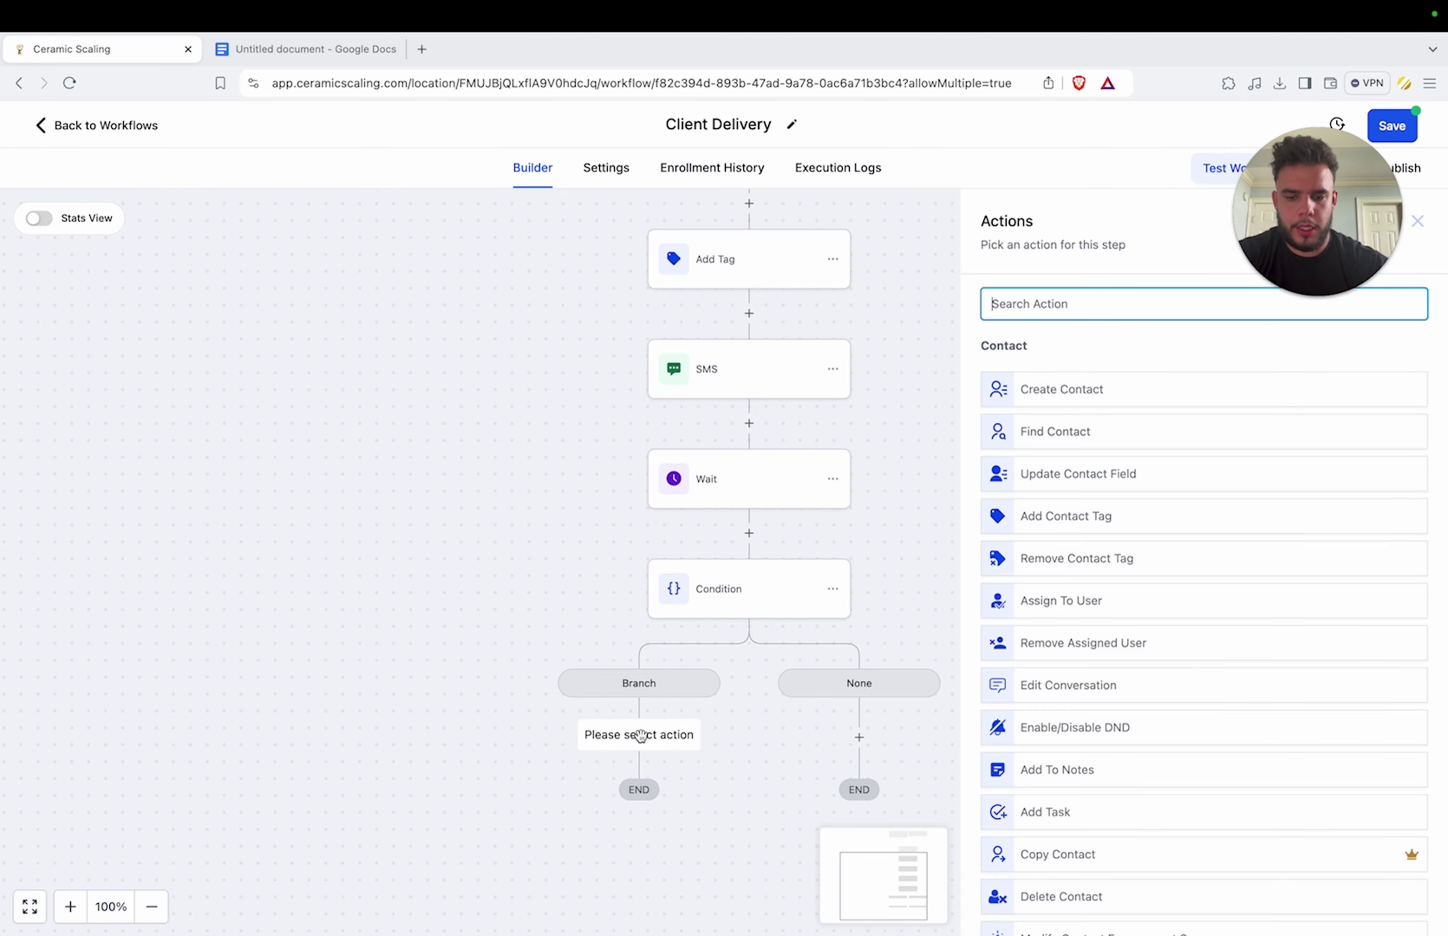
{"action": "type", "text": "in"}
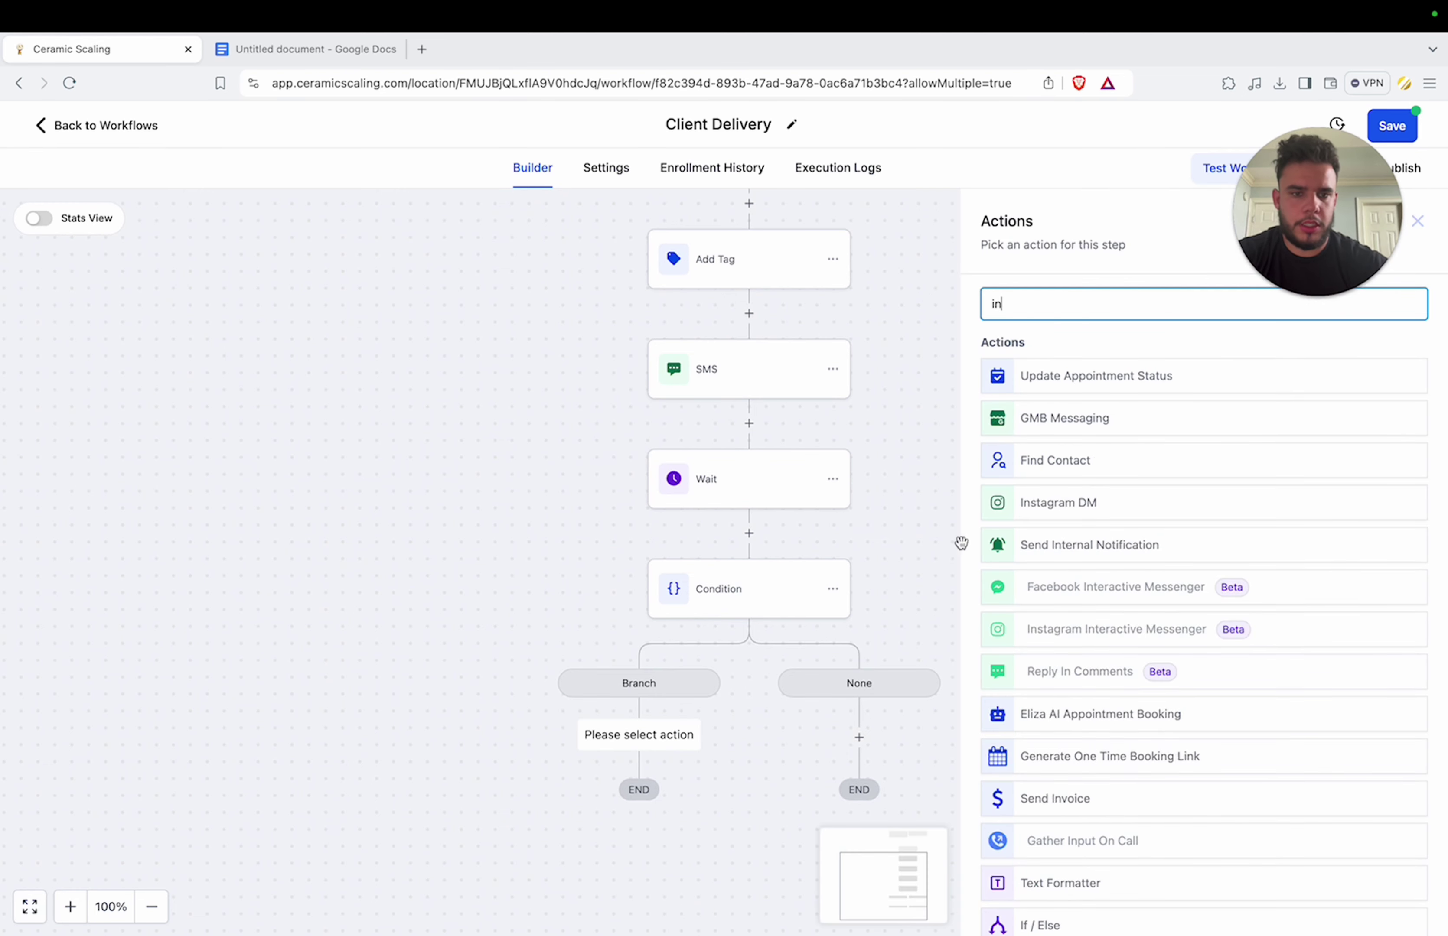
{"action": "left_click", "coordinate": [1077, 539]}
{"action": "left_click", "coordinate": [1050, 412]}
{"action": "left_click", "coordinate": [1031, 478]}
Step: Set the internal notification's title to the contact's name value {{contact.name}}
{"action": "left_click", "coordinate": [1031, 471]}
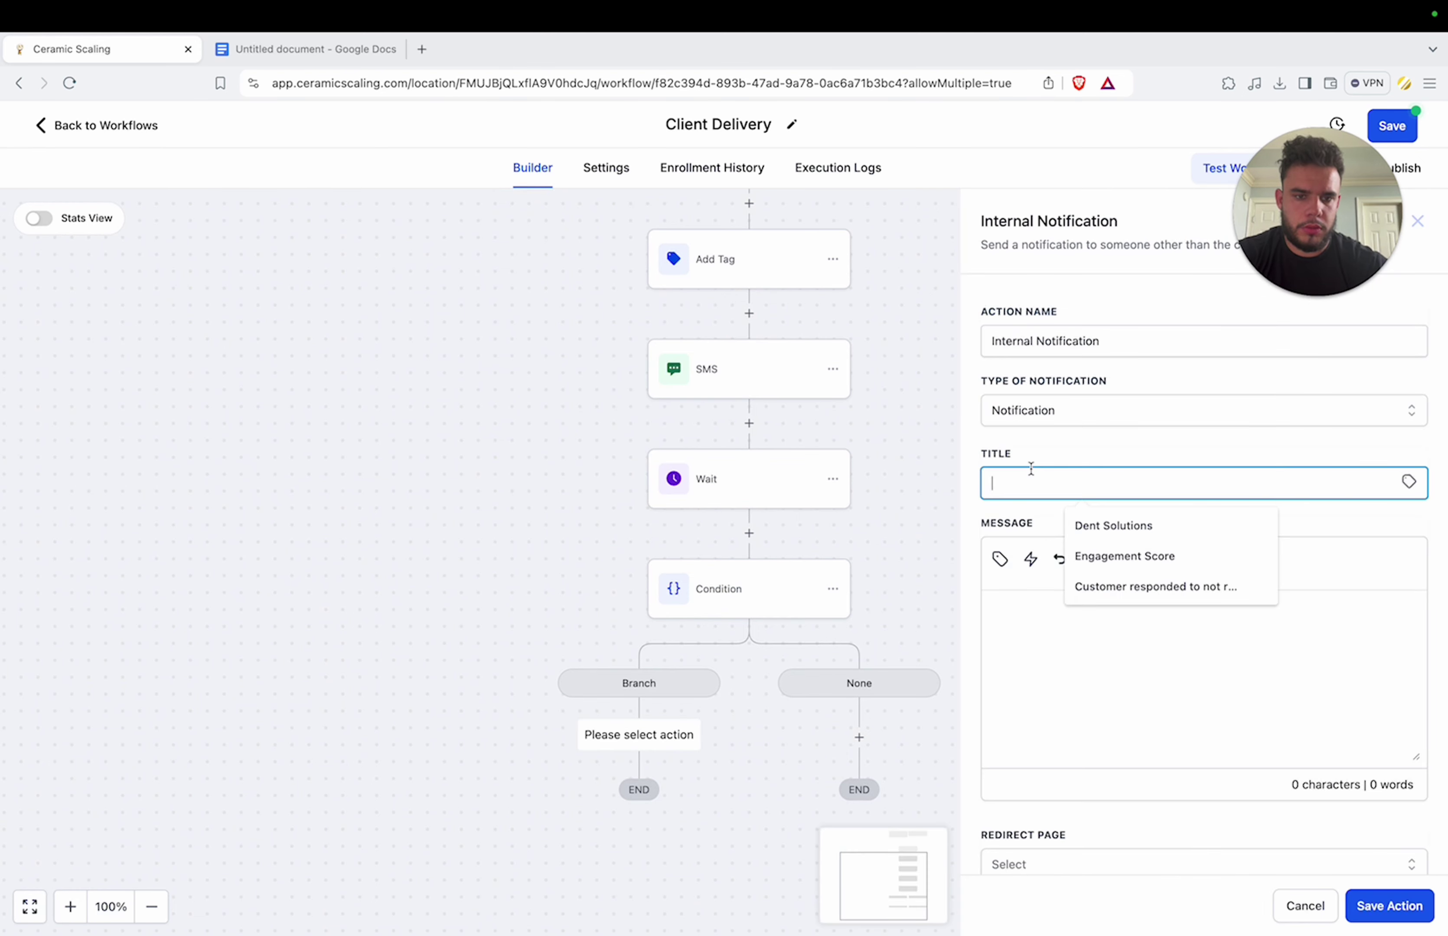
{"action": "left_click", "coordinate": [1407, 483]}
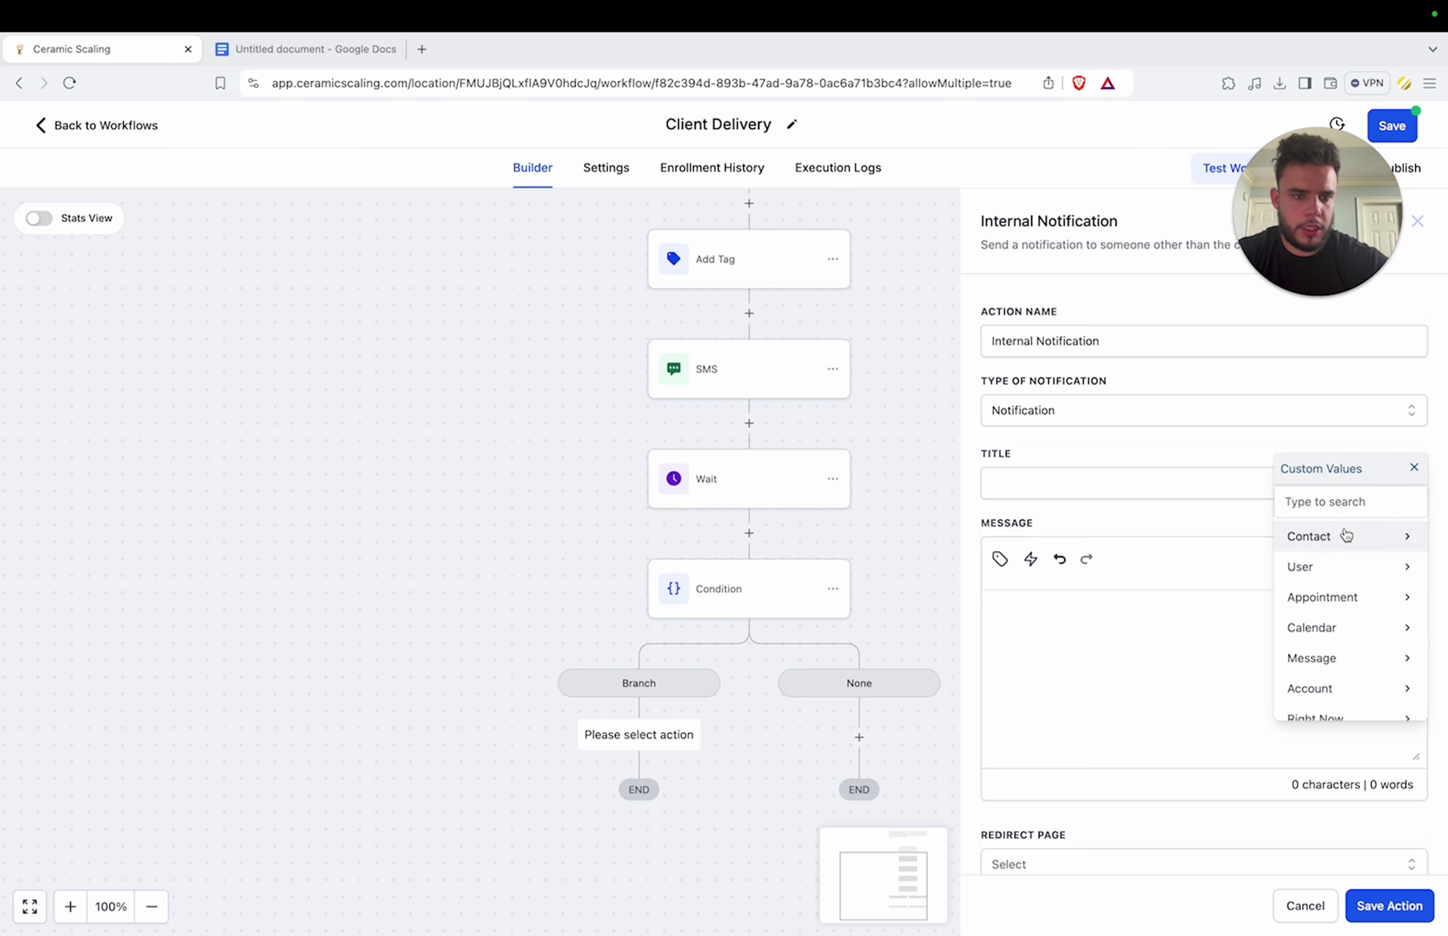
{"action": "left_click", "coordinate": [1348, 536]}
{"action": "left_click", "coordinate": [1335, 536]}
{"action": "left_click", "coordinate": [1075, 588]}
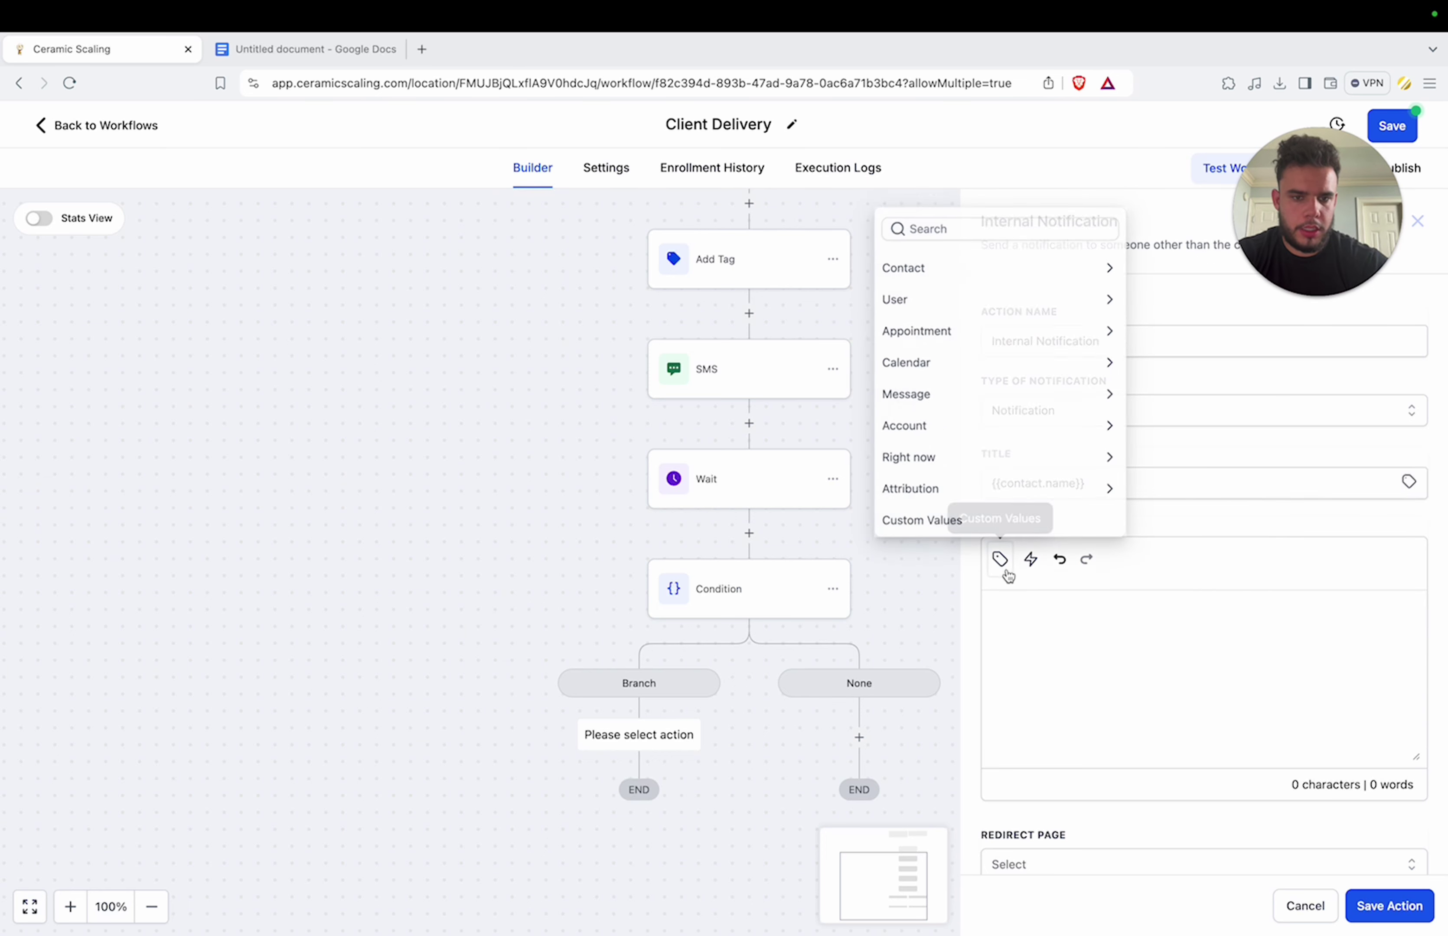
{"action": "left_click", "coordinate": [1000, 558]}
{"action": "left_click", "coordinate": [920, 393]}
{"action": "left_click", "coordinate": [949, 487]}
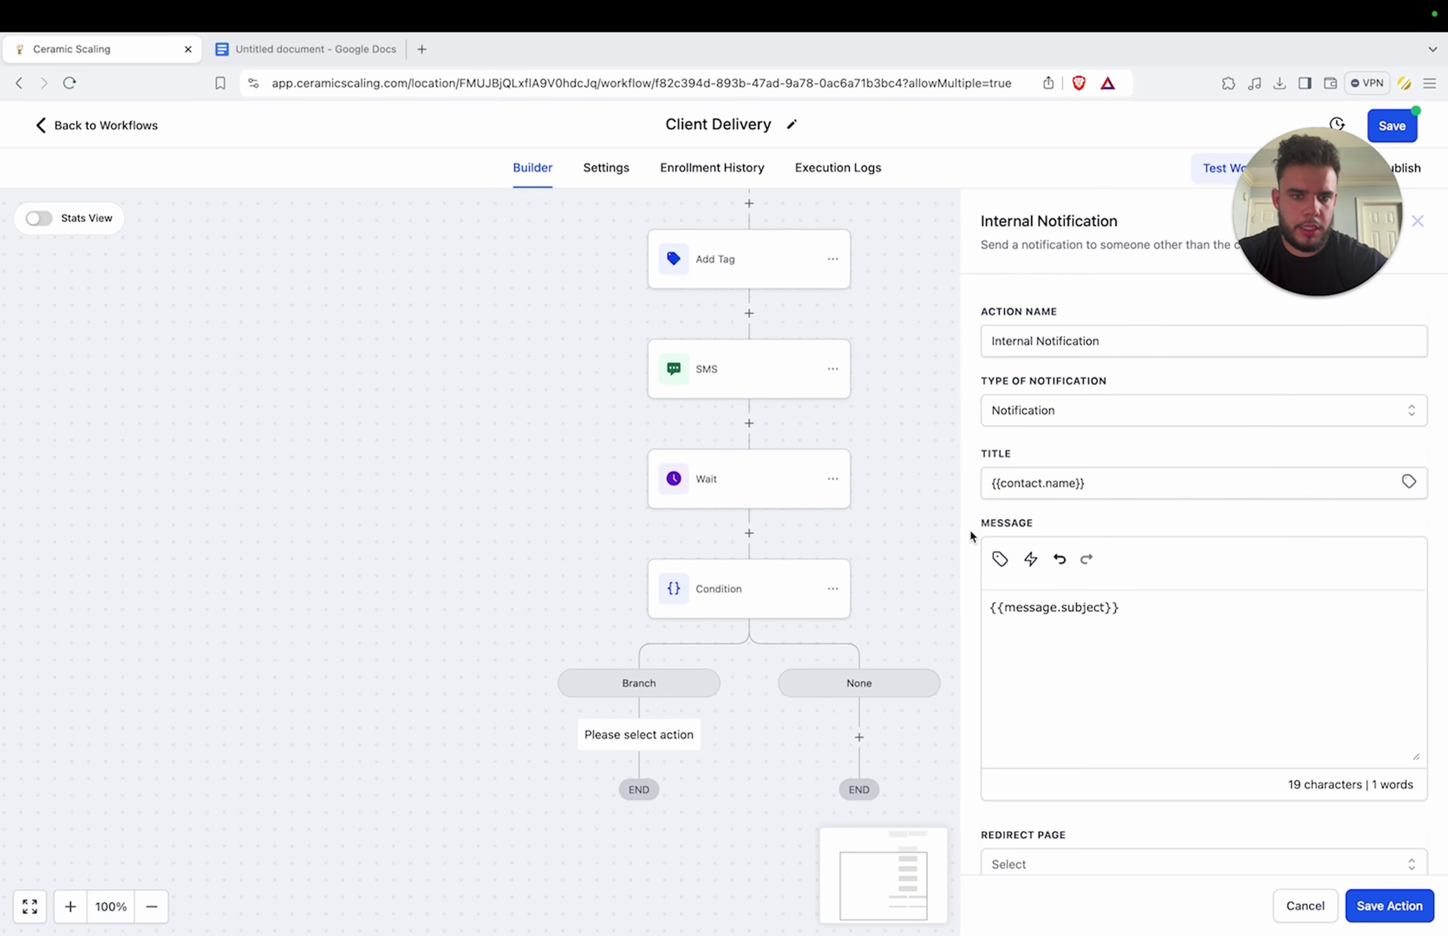
{"action": "key", "text": "alt+shift+Left"}
{"action": "key", "text": "alt+shift+Left"}
{"action": "key", "text": "BackSpace"}
Step: Insert {{message.body}} as the internal notification's message and set its redirect page to Conversation
{"action": "left_click", "coordinate": [998, 559]}
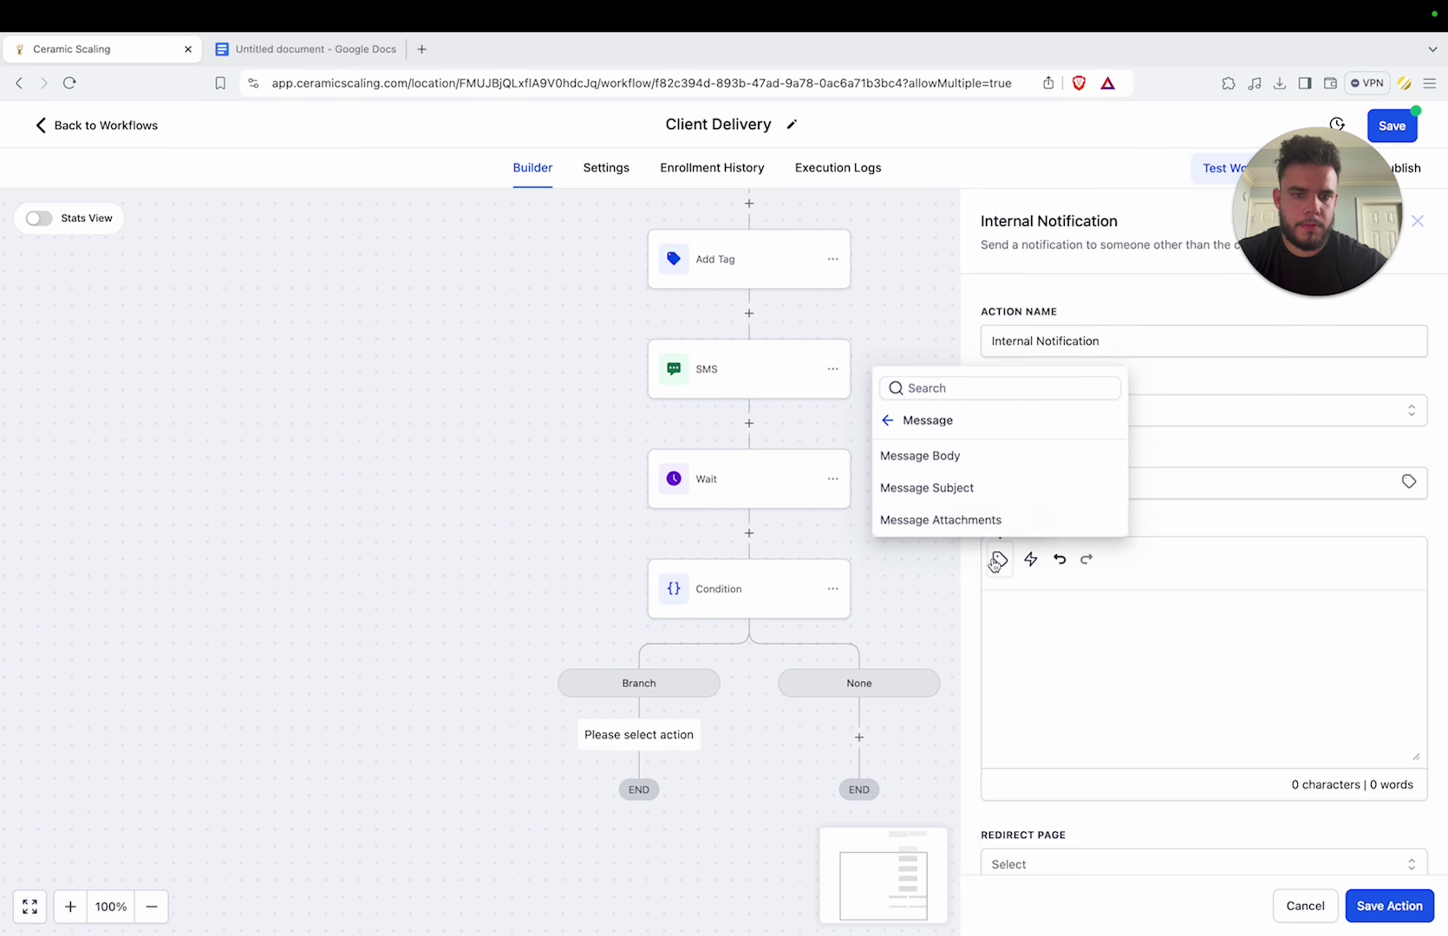
{"action": "left_click", "coordinate": [961, 457]}
{"action": "scroll", "coordinate": [1077, 663], "scroll_direction": "down", "scroll_amount": 3}
{"action": "left_click", "coordinate": [1057, 772]}
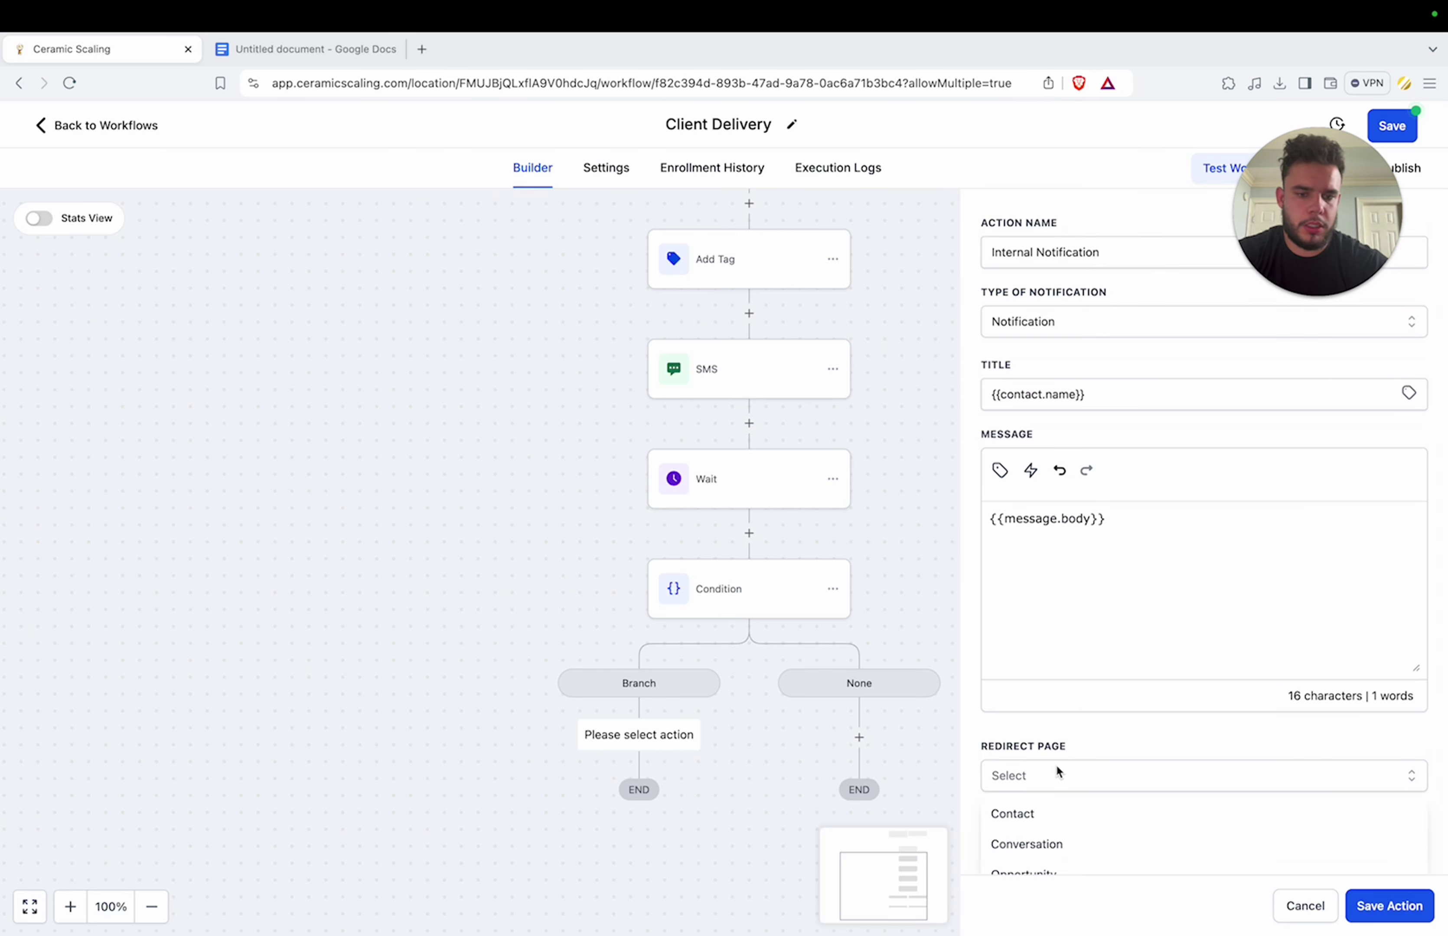
{"action": "left_click", "coordinate": [1039, 844]}
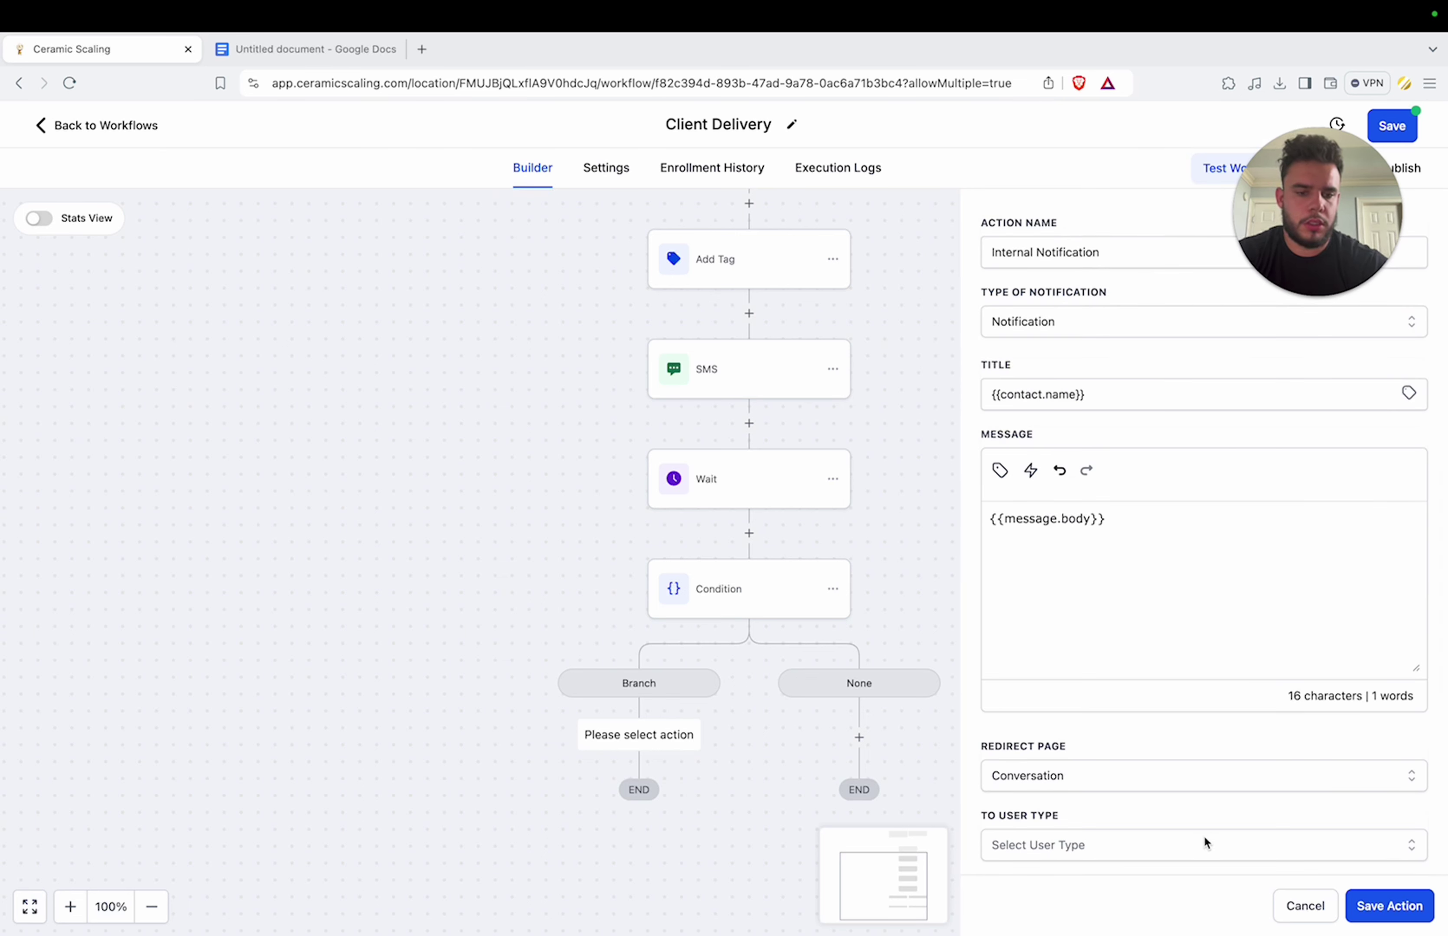
Step: Add a Send SMS action under the None branch with the message "Did you get my text from yesterday?" and save it
{"action": "mouse_move", "coordinate": [65, 37]}
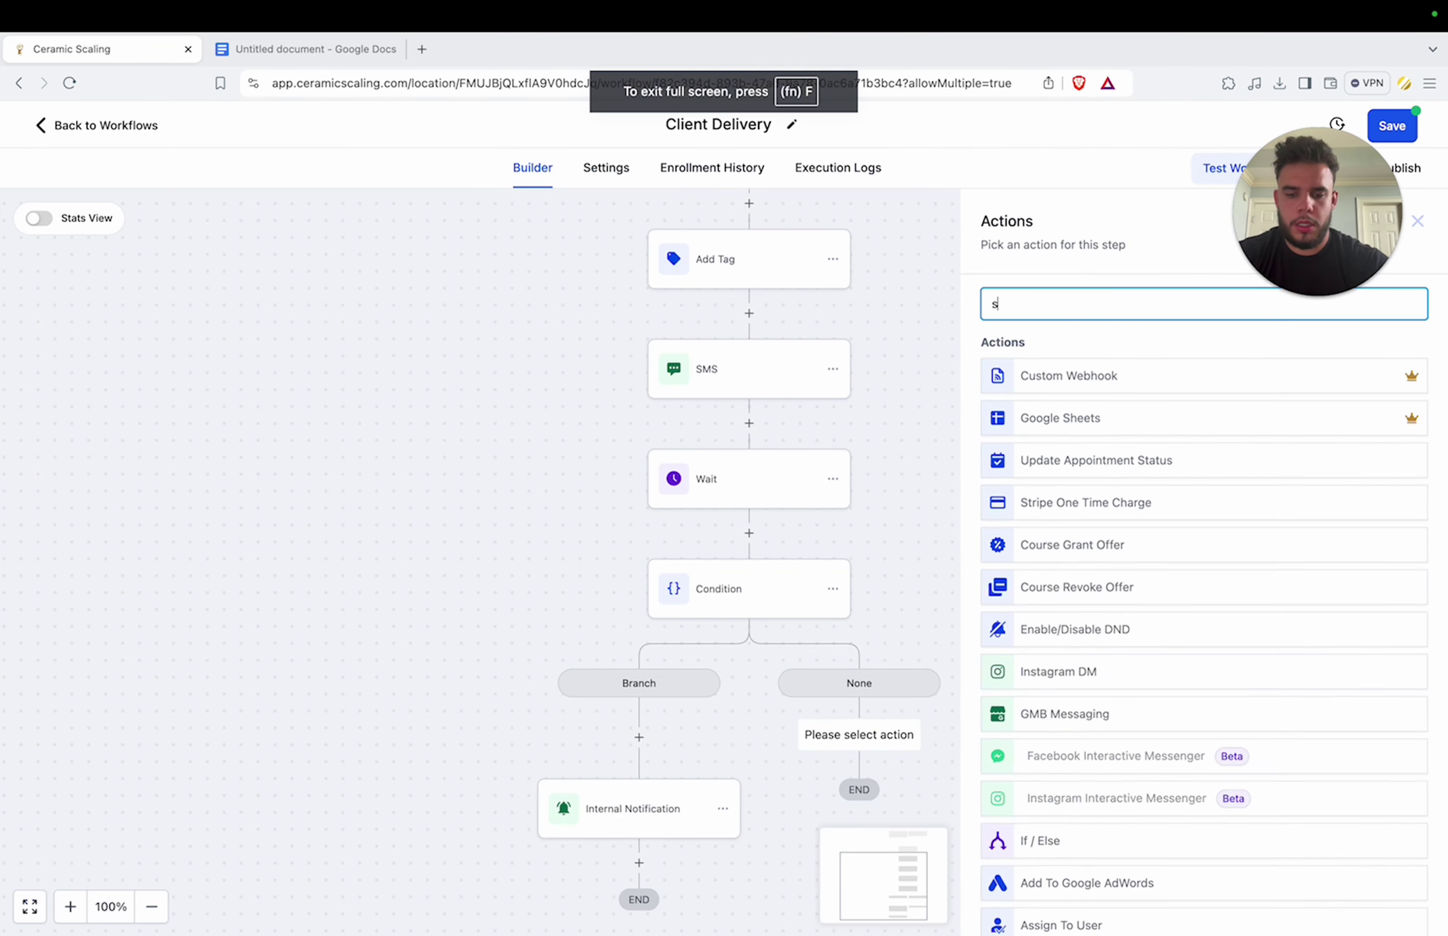
{"action": "type", "text": "ms"}
{"action": "left_click", "coordinate": [1123, 375]}
{"action": "left_click", "coordinate": [1031, 551]}
{"action": "type", "text": "Did"}
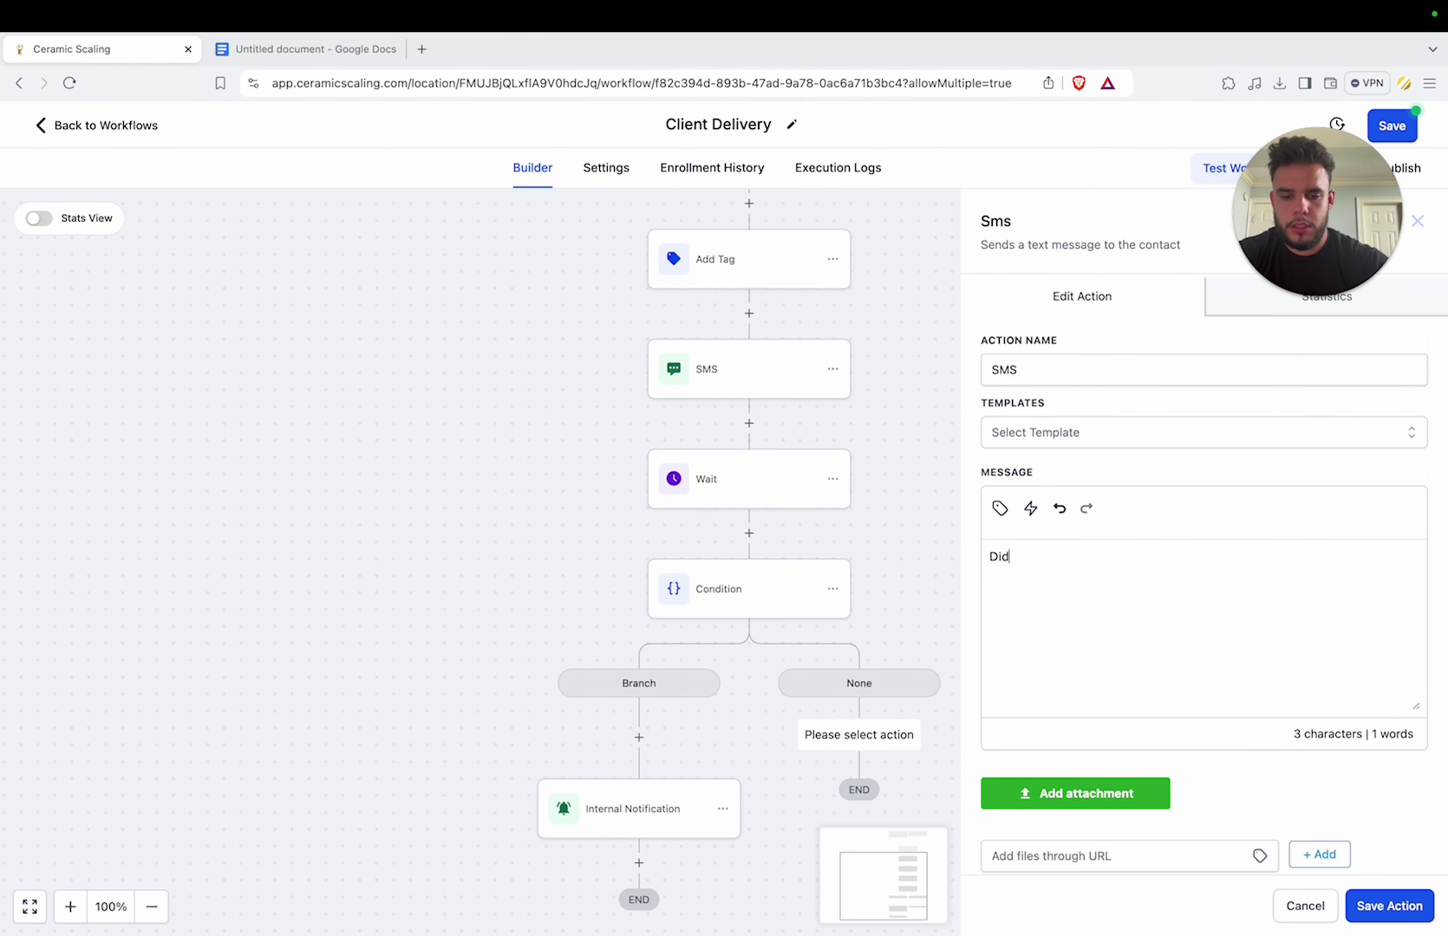
{"action": "type", "text": " you get my text"}
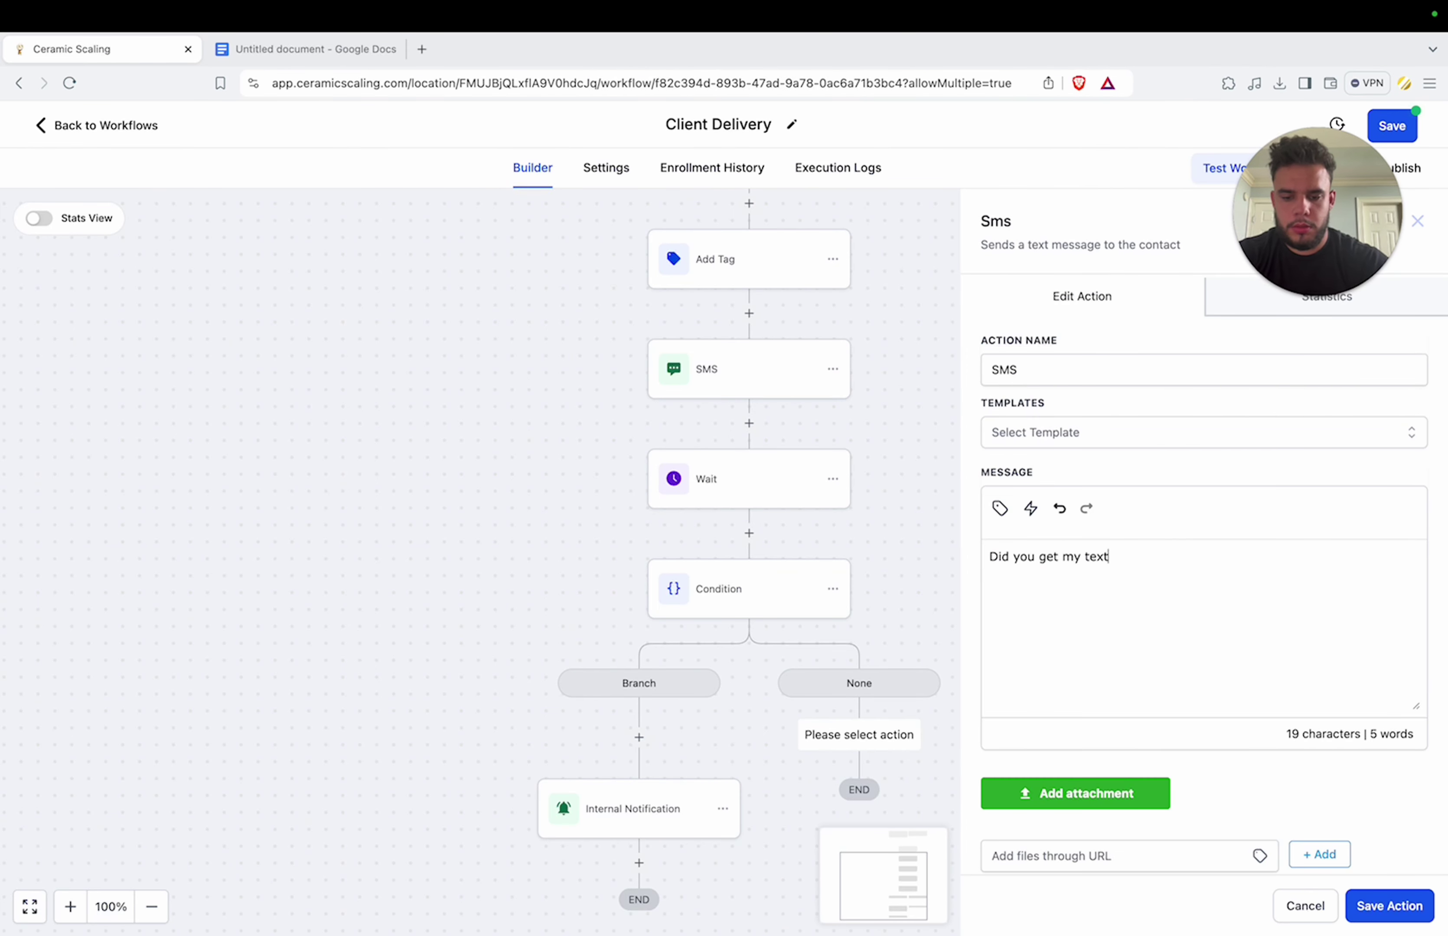
{"action": "type", "text": " from yesterday?"}
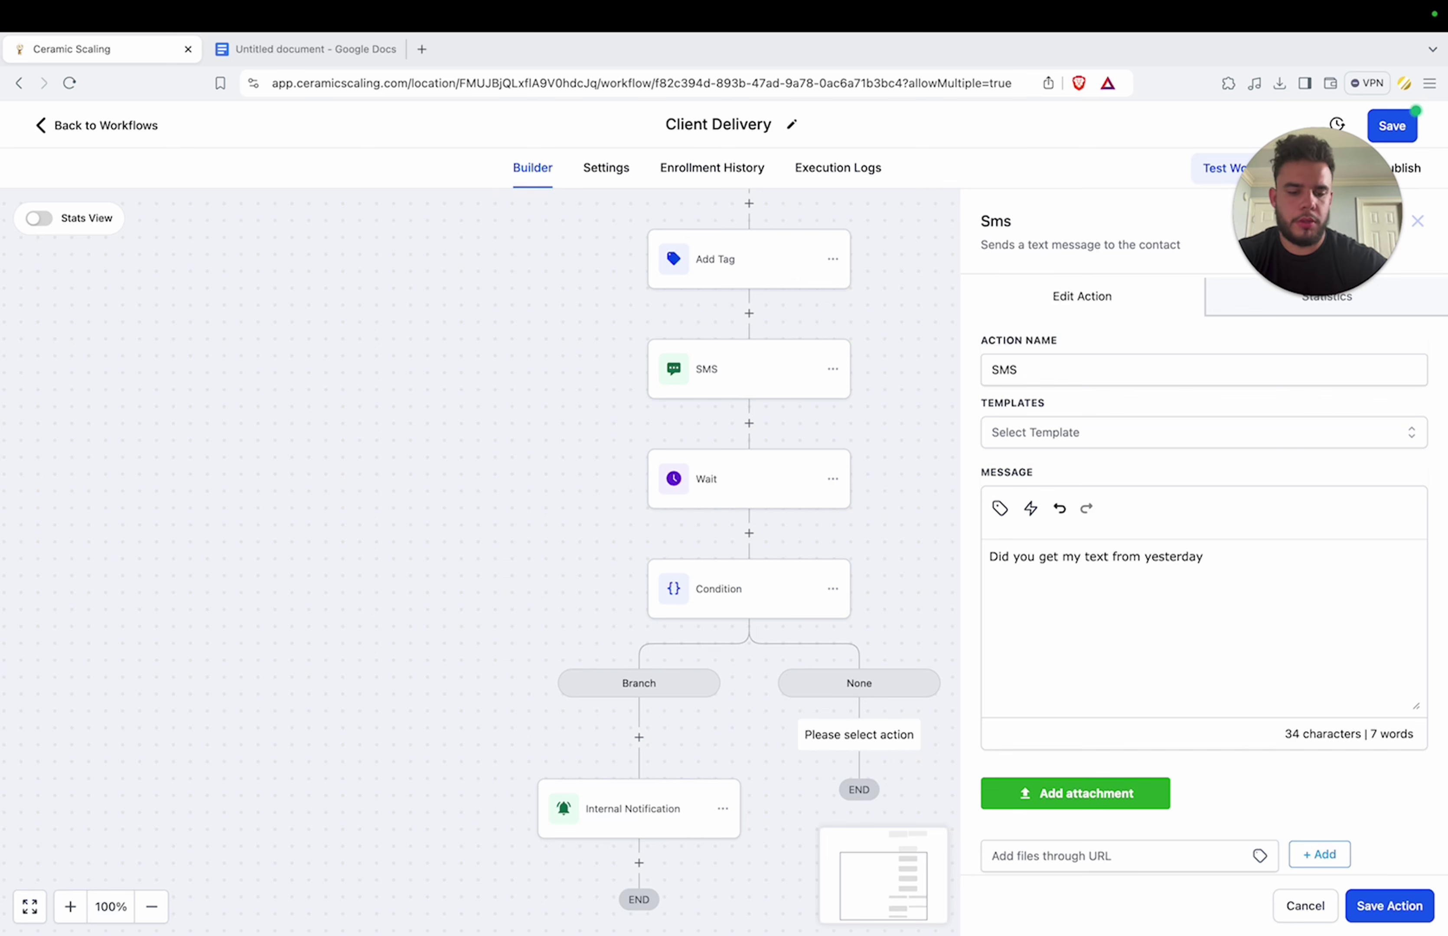
{"action": "left_click", "coordinate": [1389, 906]}
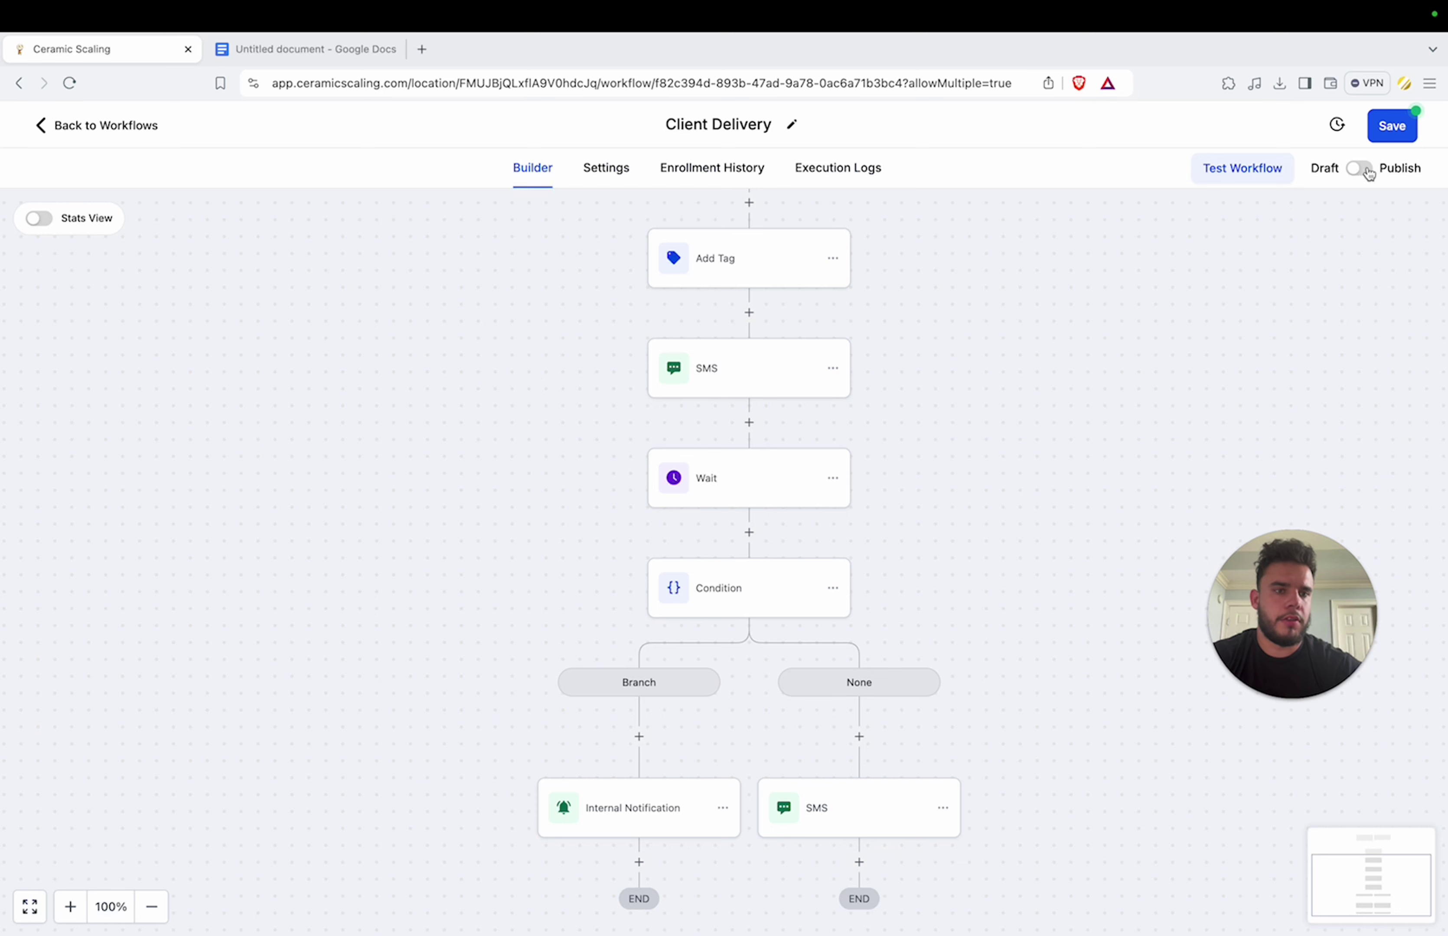
Step: Switch the Client Delivery workflow from Draft to Publish and save it
{"action": "left_click", "coordinate": [1359, 172]}
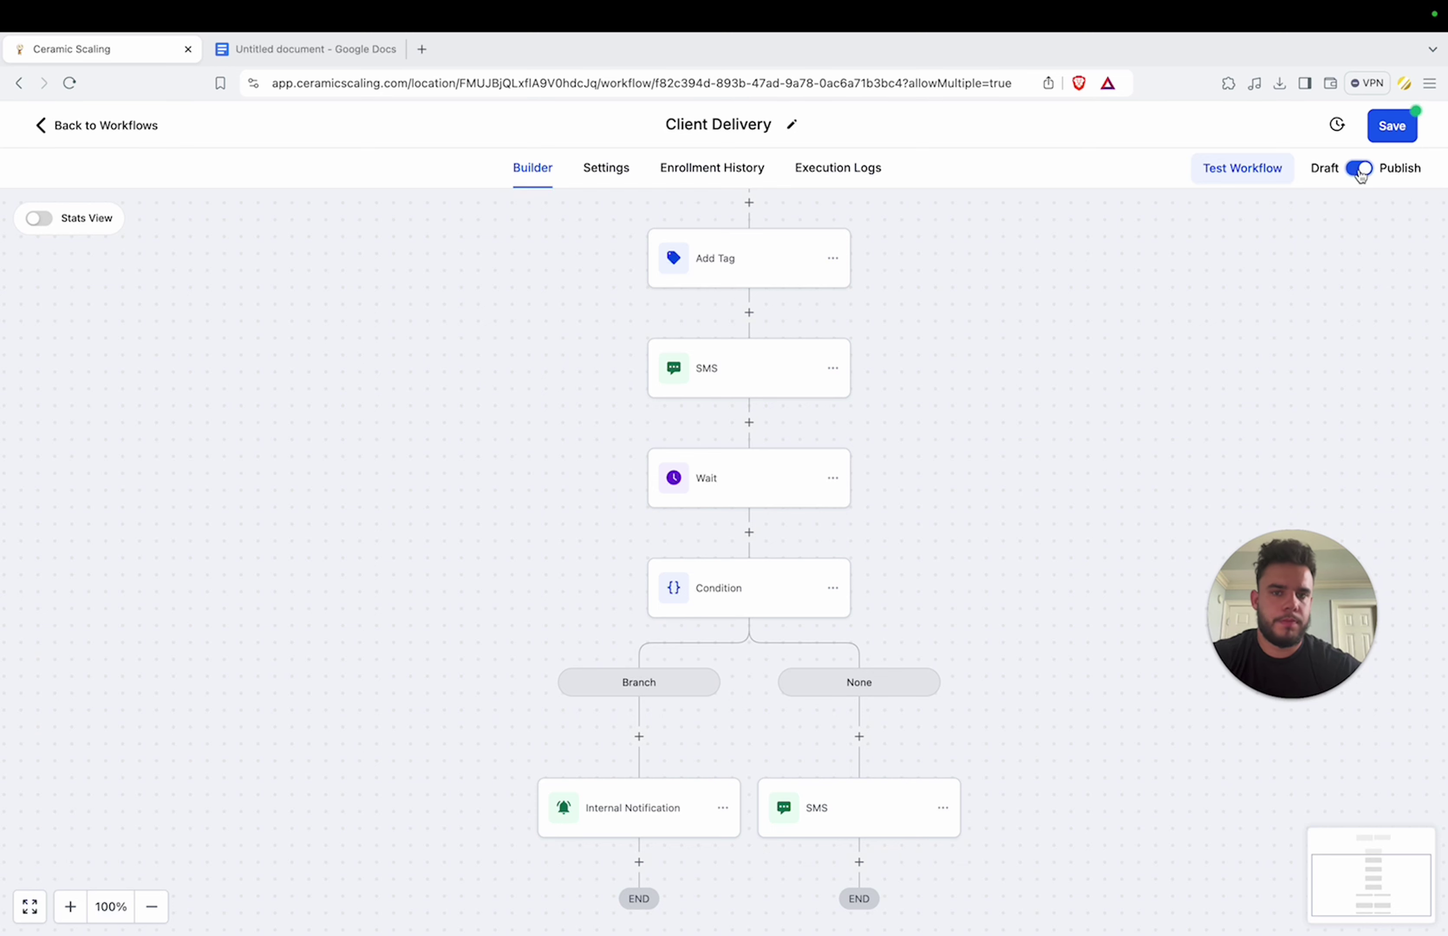
{"action": "left_click", "coordinate": [1398, 135]}
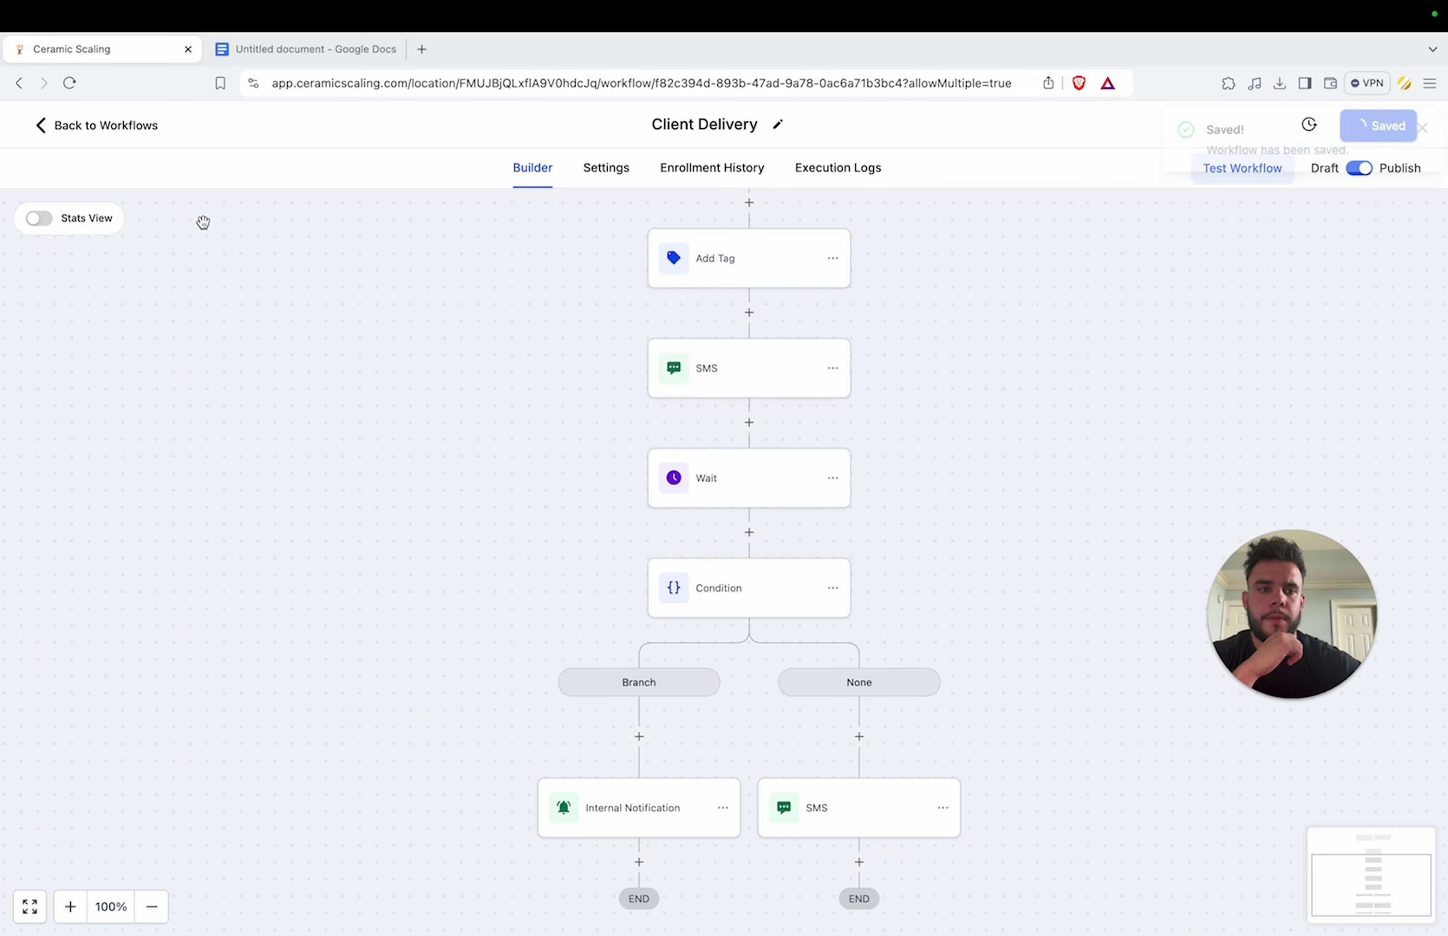
Step: Leave the workflow and start a new opportunity pipeline named Lead Sending
{"action": "left_click", "coordinate": [143, 130]}
{"action": "left_click", "coordinate": [108, 420]}
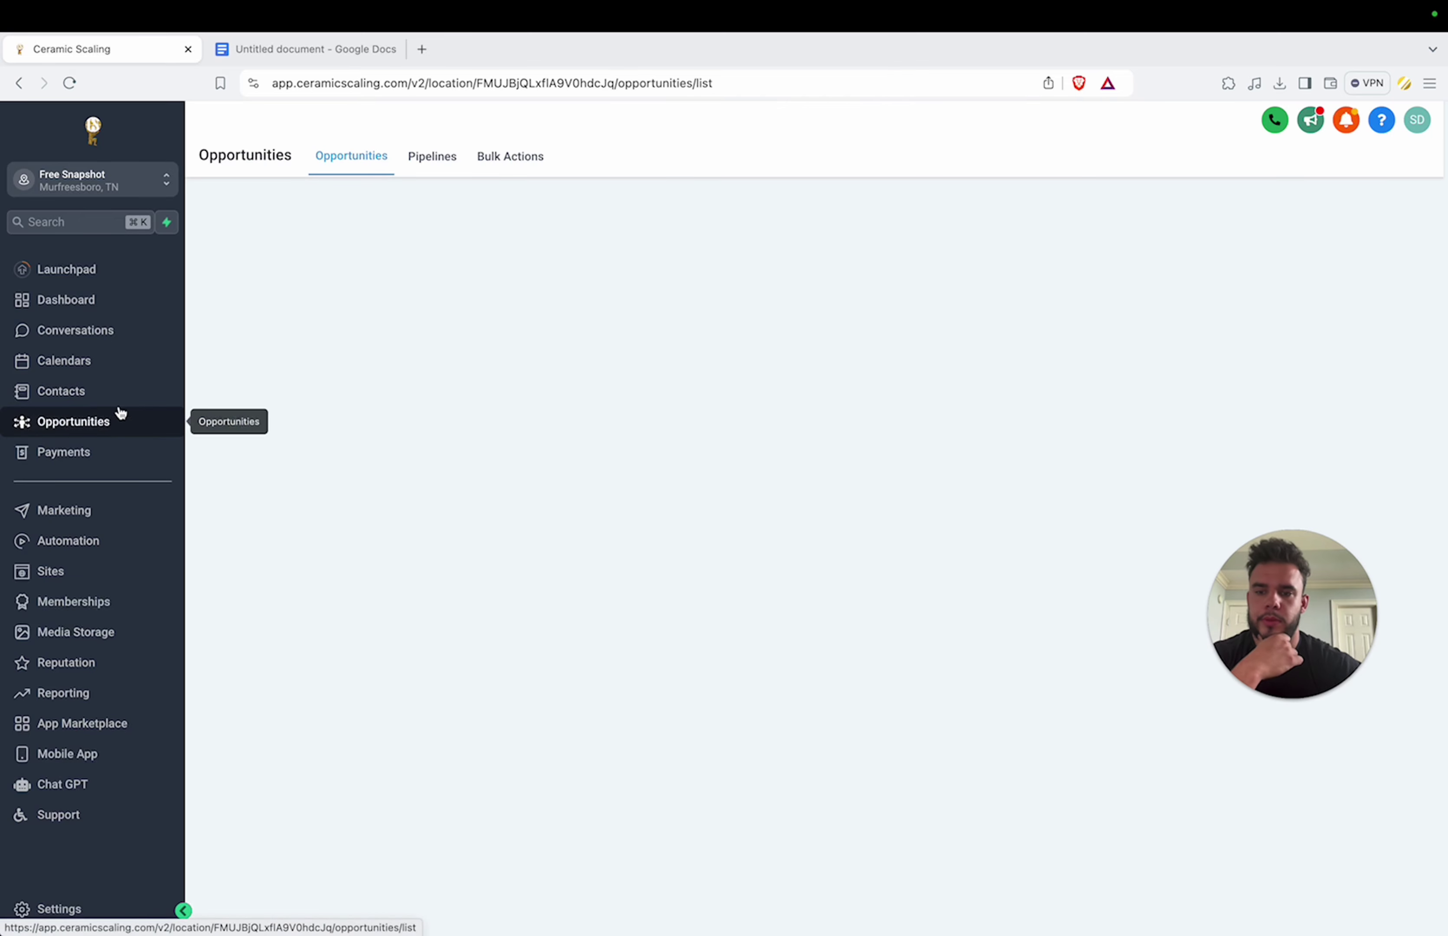
{"action": "left_click", "coordinate": [433, 156]}
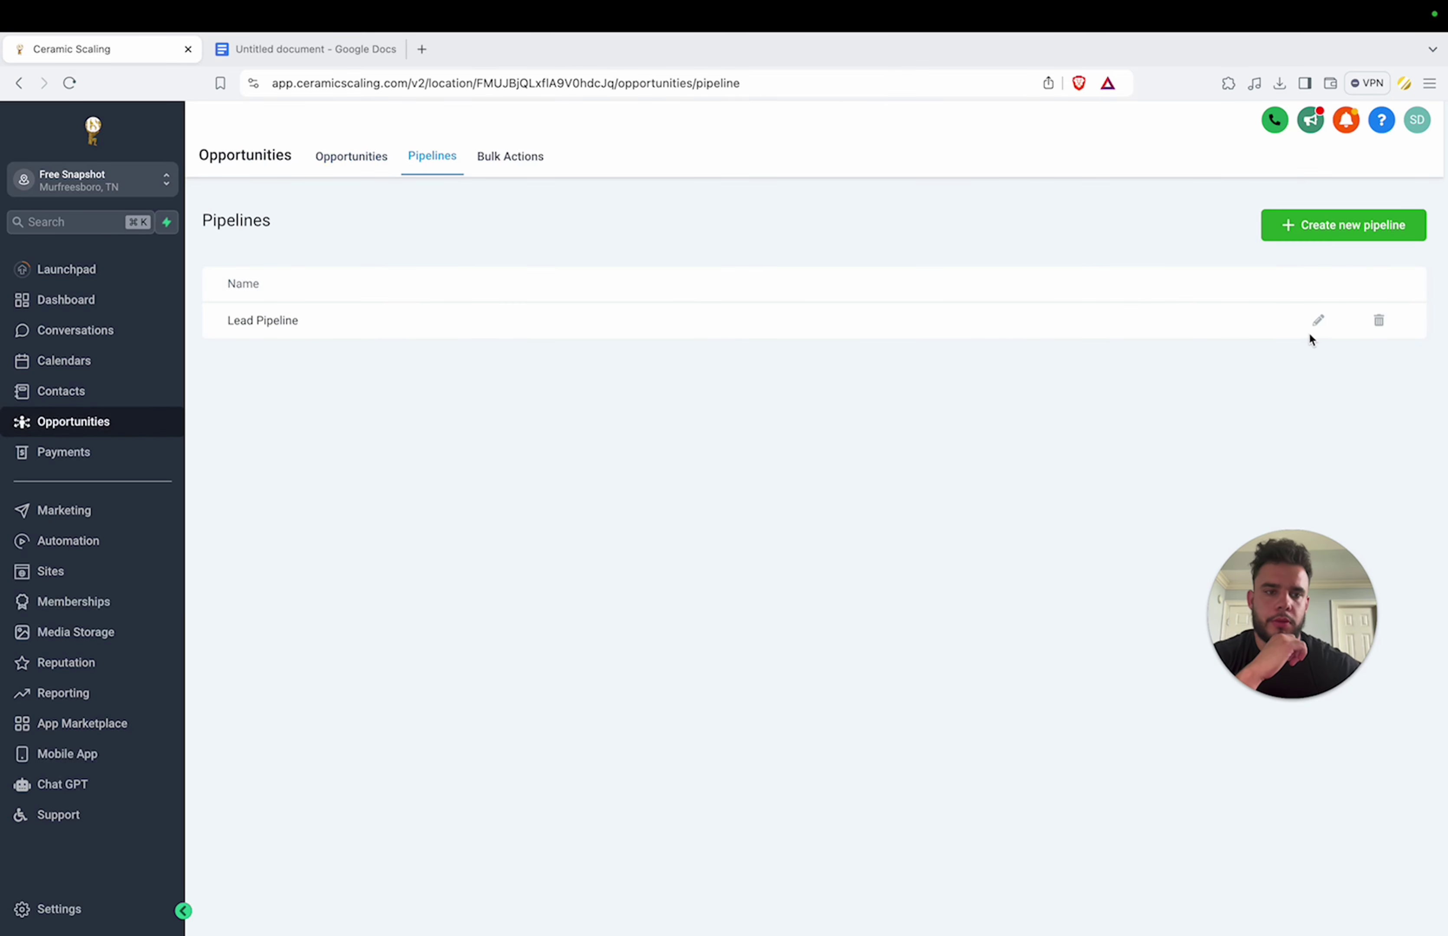
{"action": "left_click", "coordinate": [1306, 237]}
{"action": "left_click", "coordinate": [560, 237]}
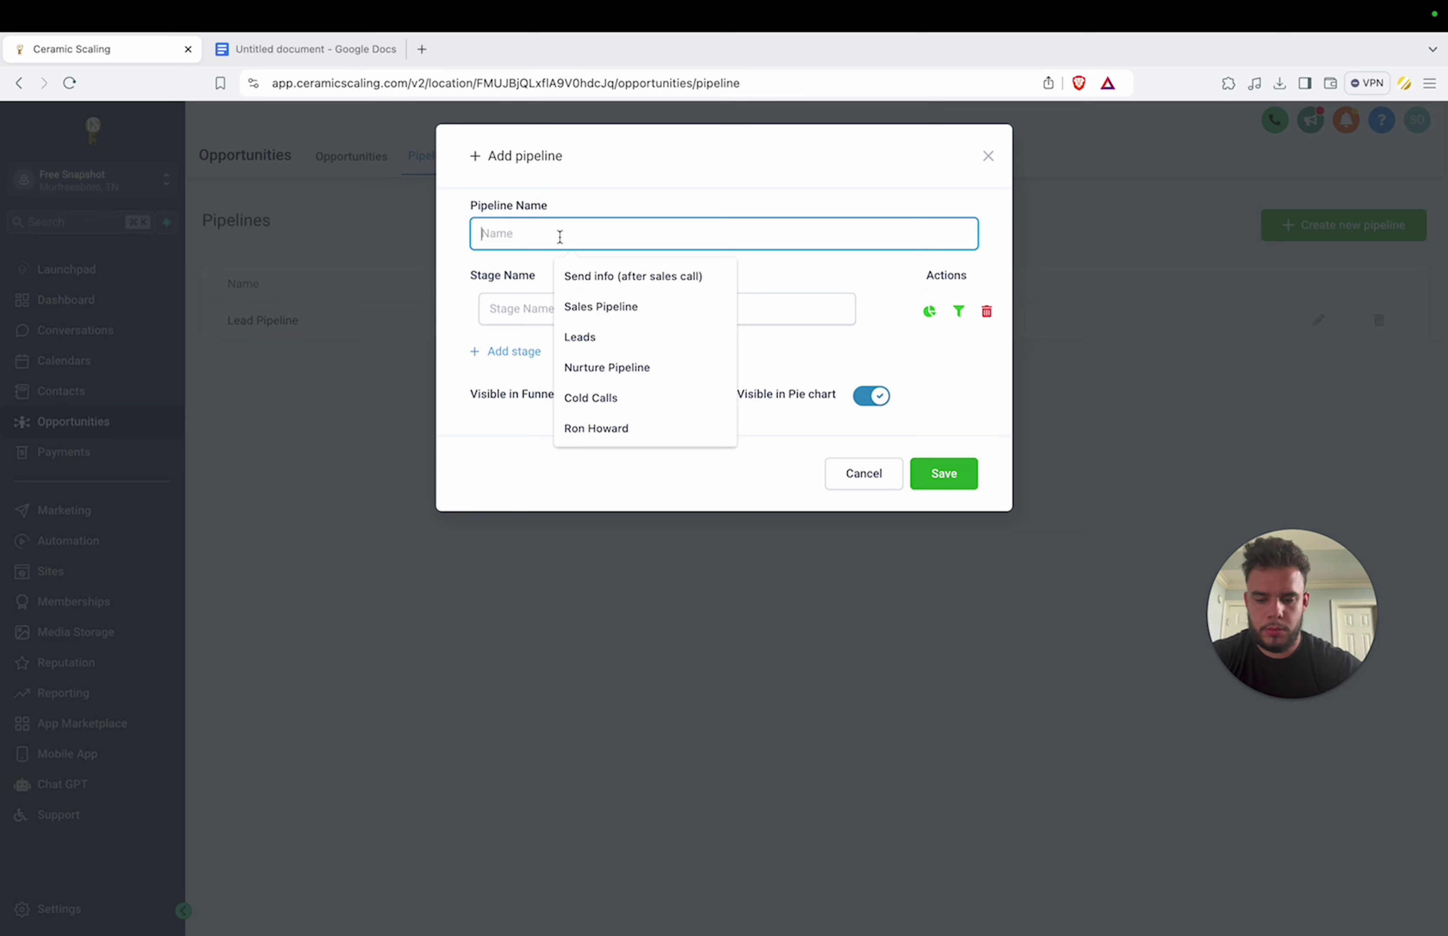
{"action": "type", "text": "LEa"}
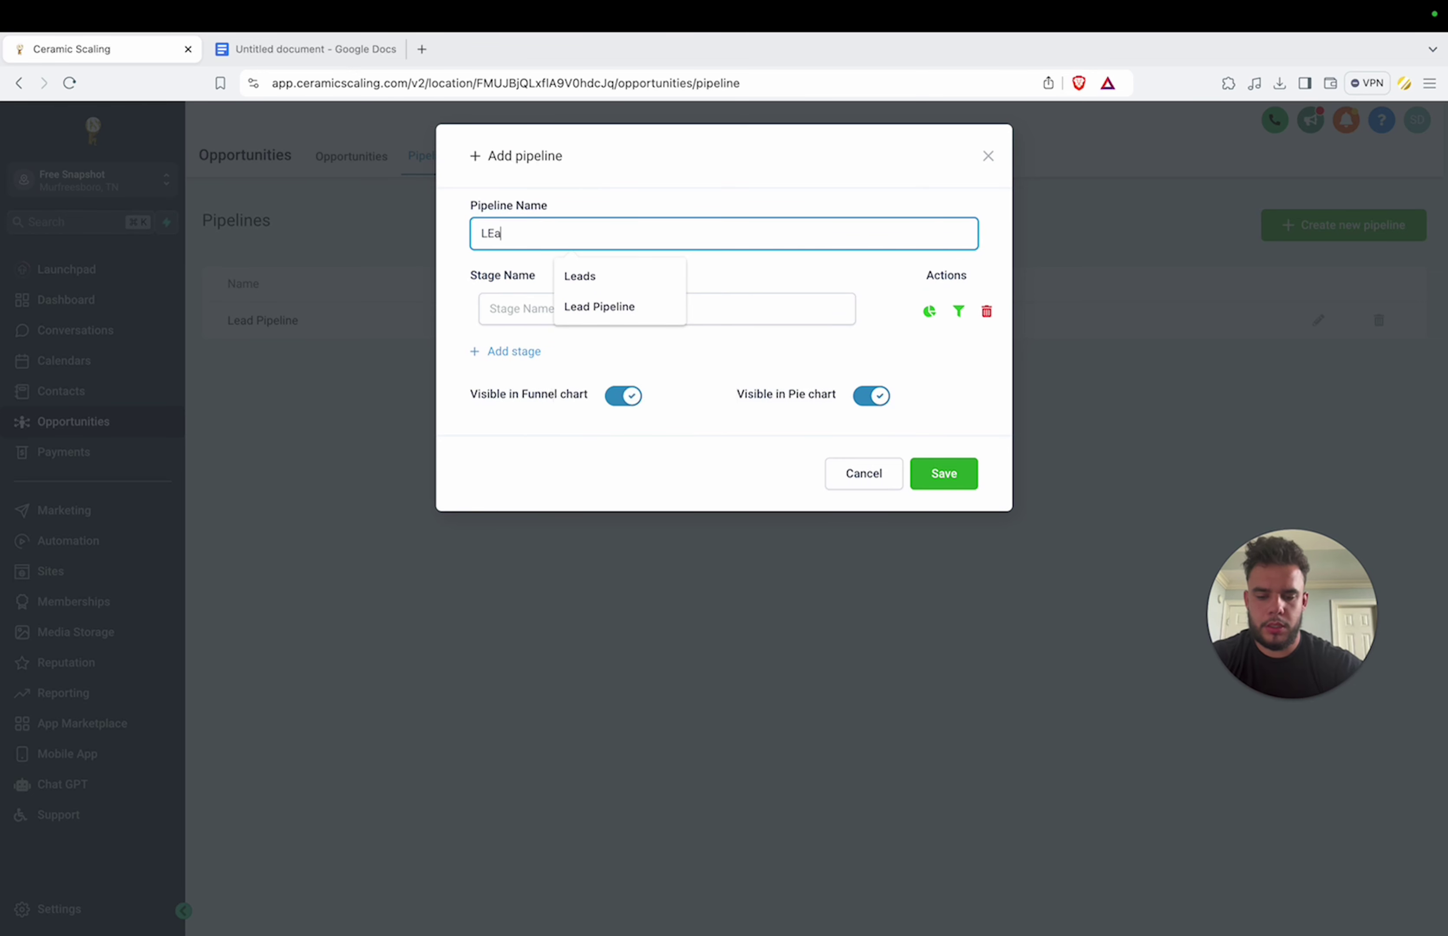
{"action": "type", "text": "d"}
{"action": "left_click", "coordinate": [617, 277]}
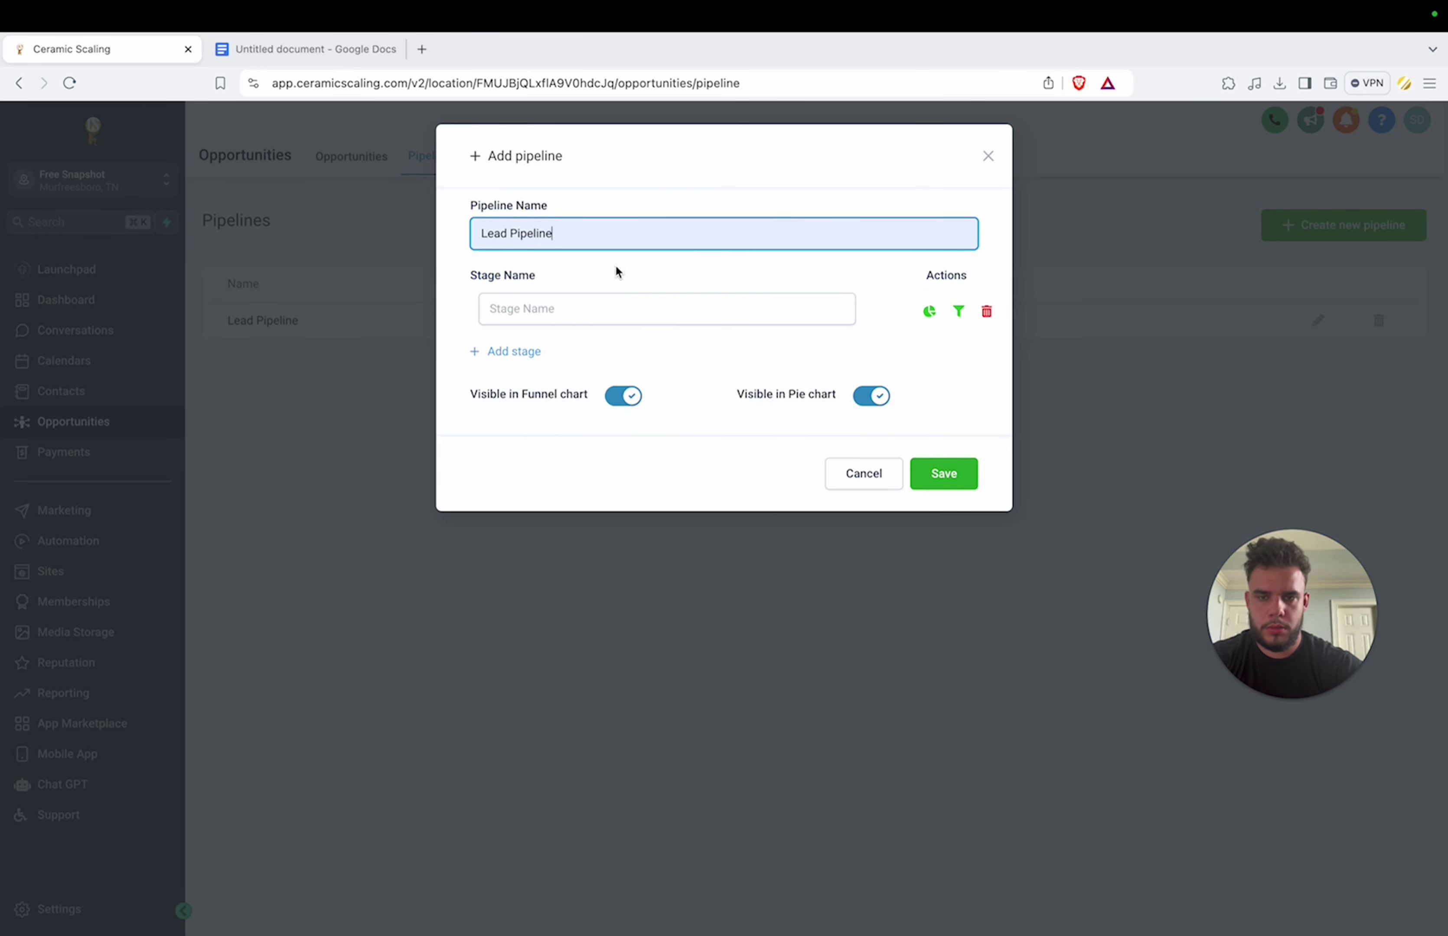
{"action": "left_click_drag", "start_coordinate": [552, 234], "coordinate": [509, 237]}
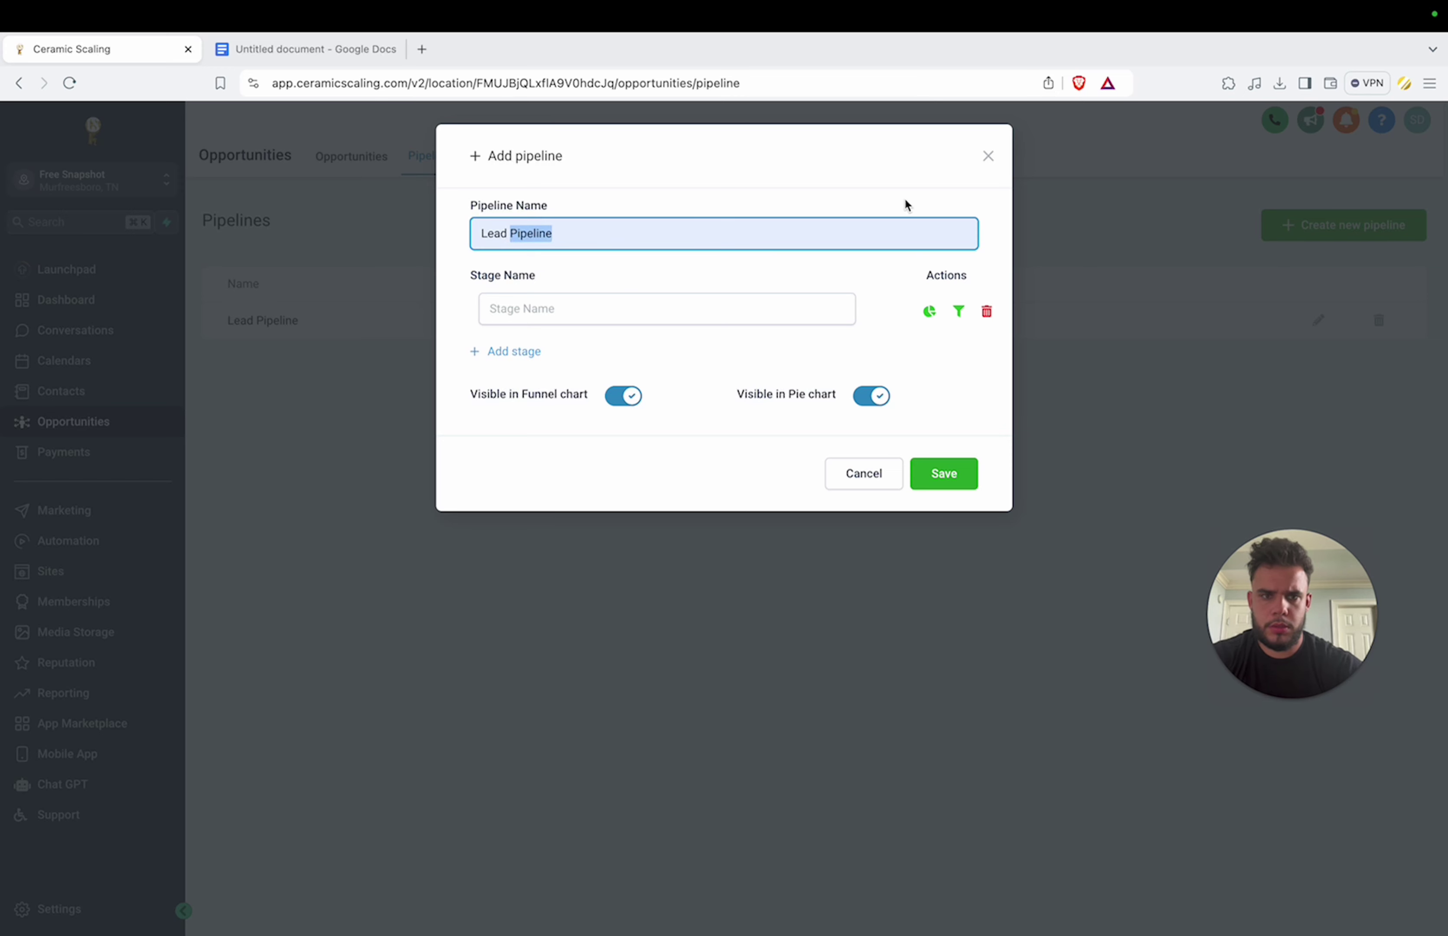
{"action": "key", "text": "BackSpace"}
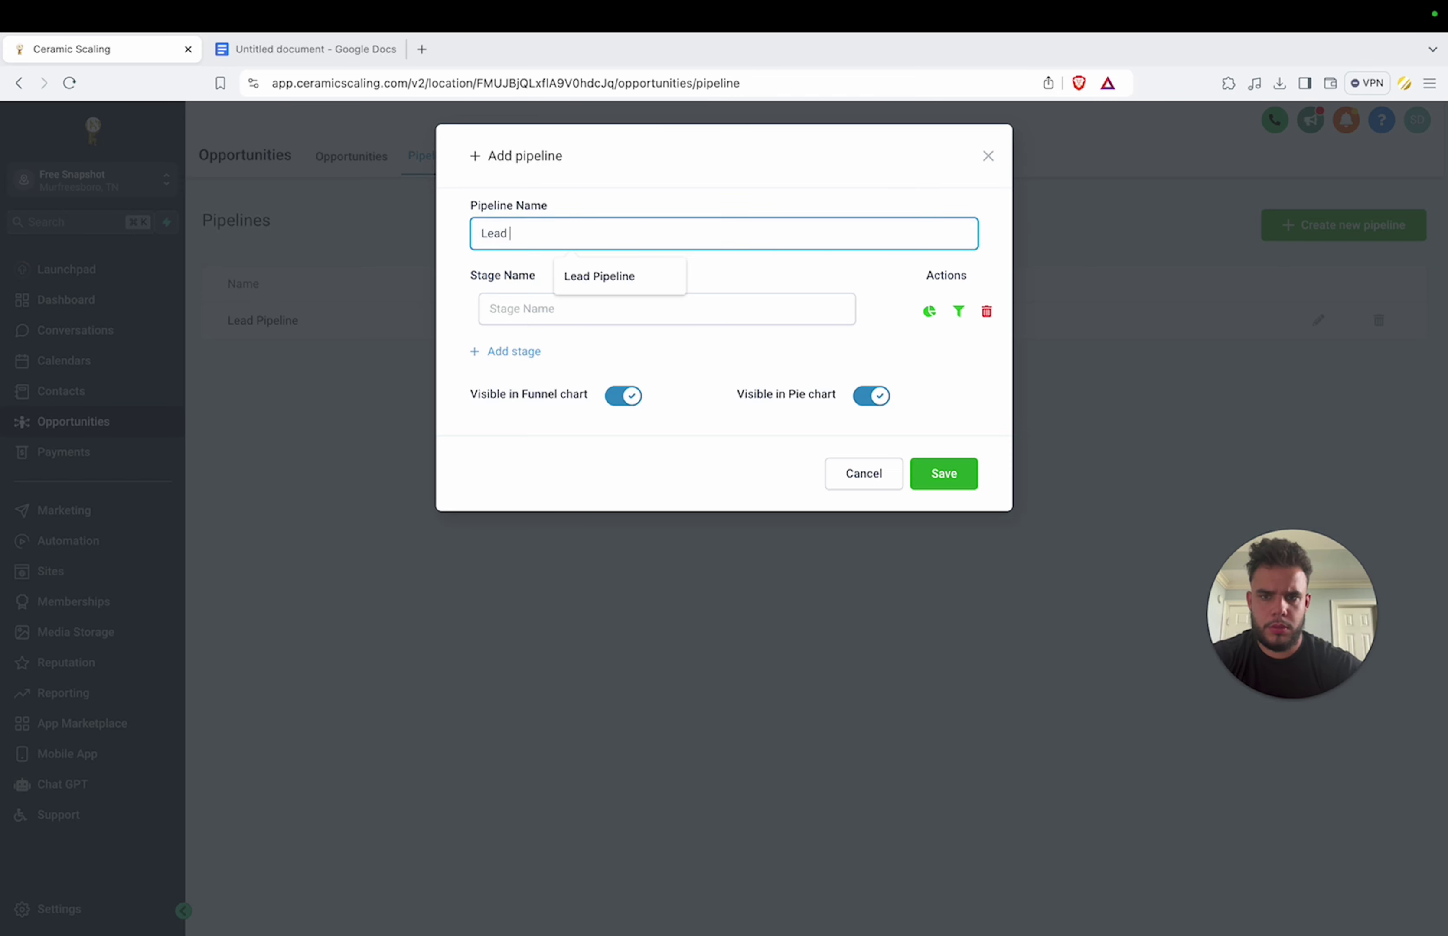
{"action": "type", "text": "Sending"}
Step: Give the Lead Sending pipeline the stages Lead in, Hot lead and Sent
{"action": "left_click", "coordinate": [773, 318]}
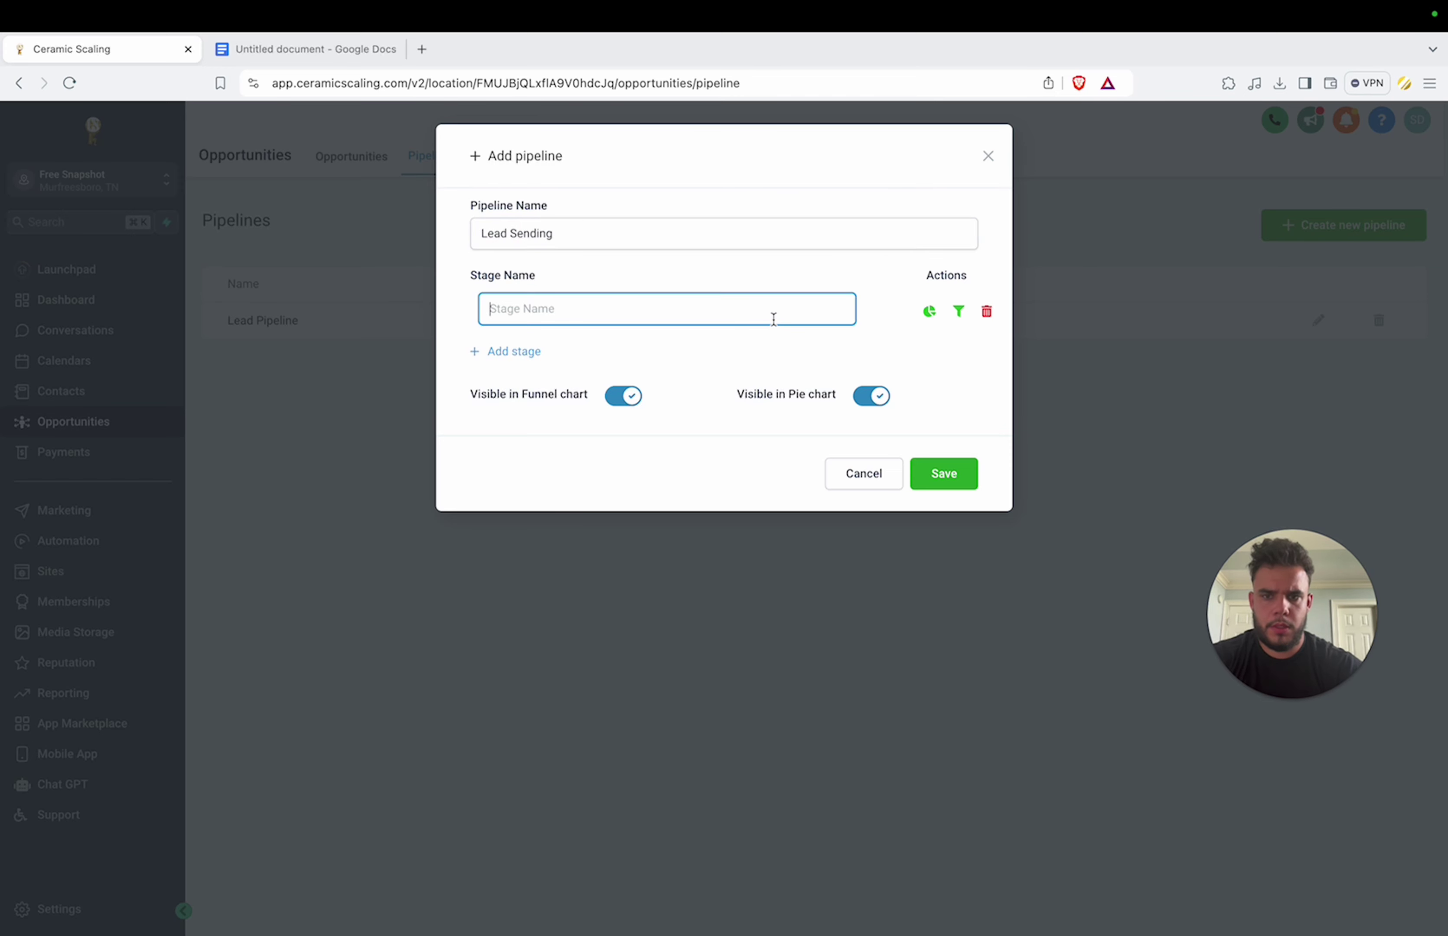
{"action": "type", "text": "Lead in"}
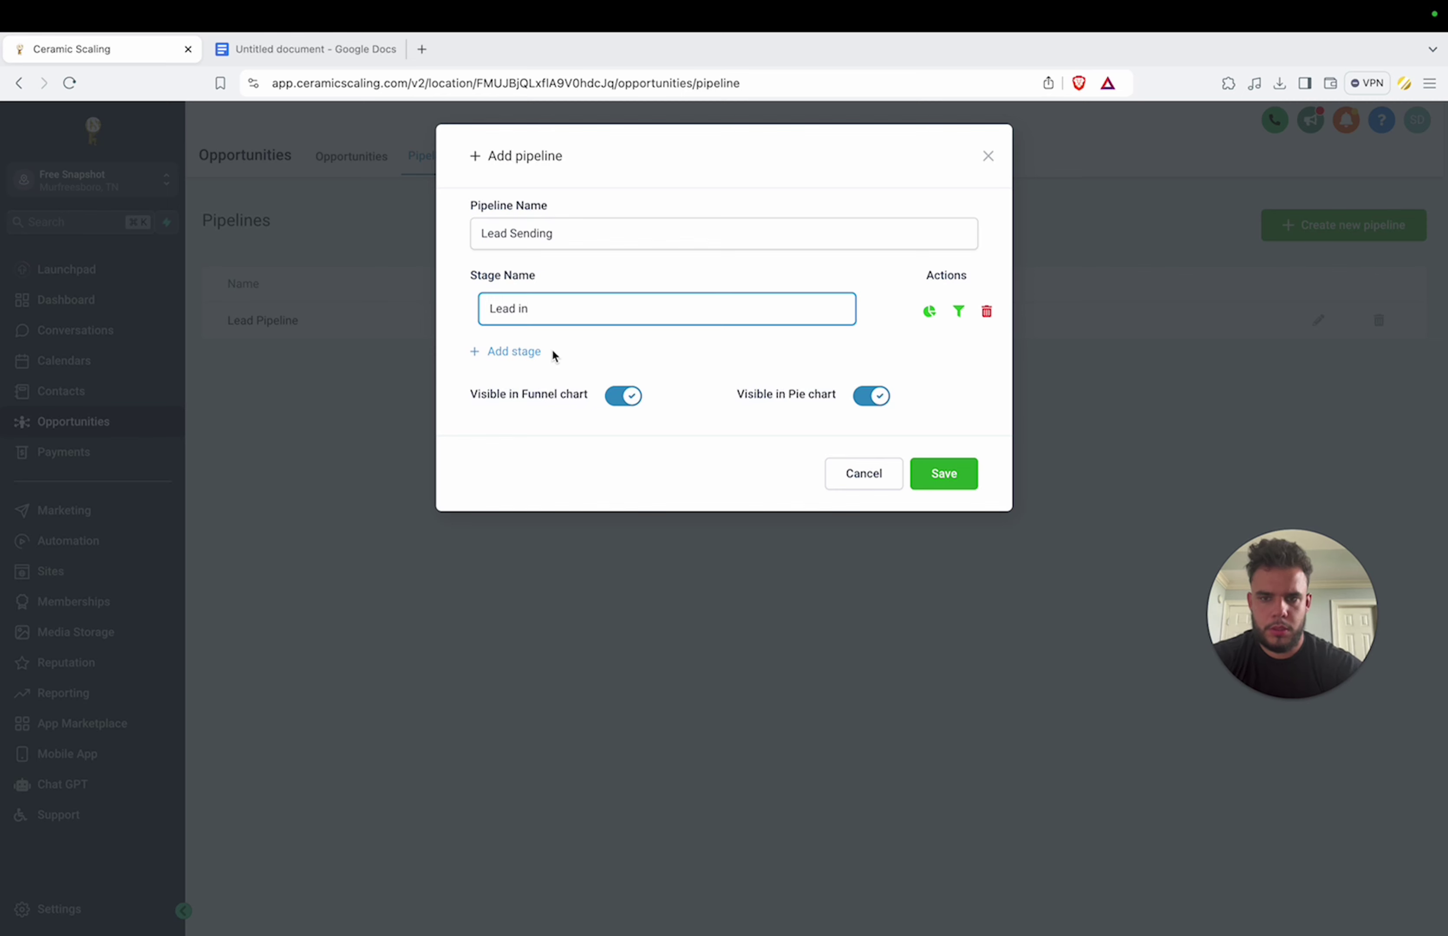
{"action": "left_click", "coordinate": [529, 353]}
{"action": "type", "text": "Hot lead"}
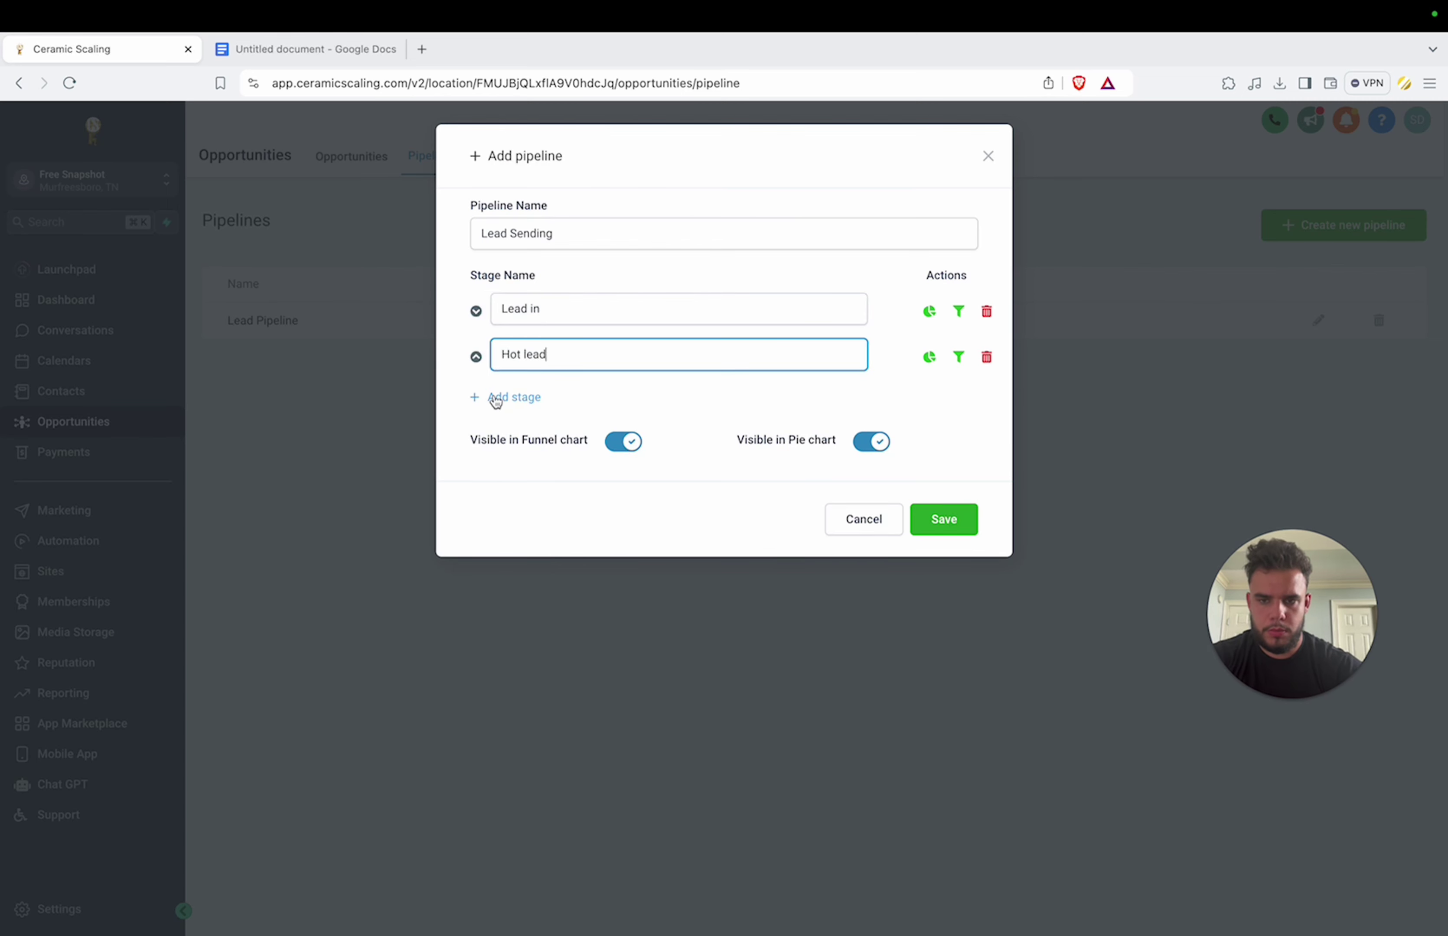
{"action": "left_click", "coordinate": [496, 402]}
{"action": "type", "text": "Sold"}
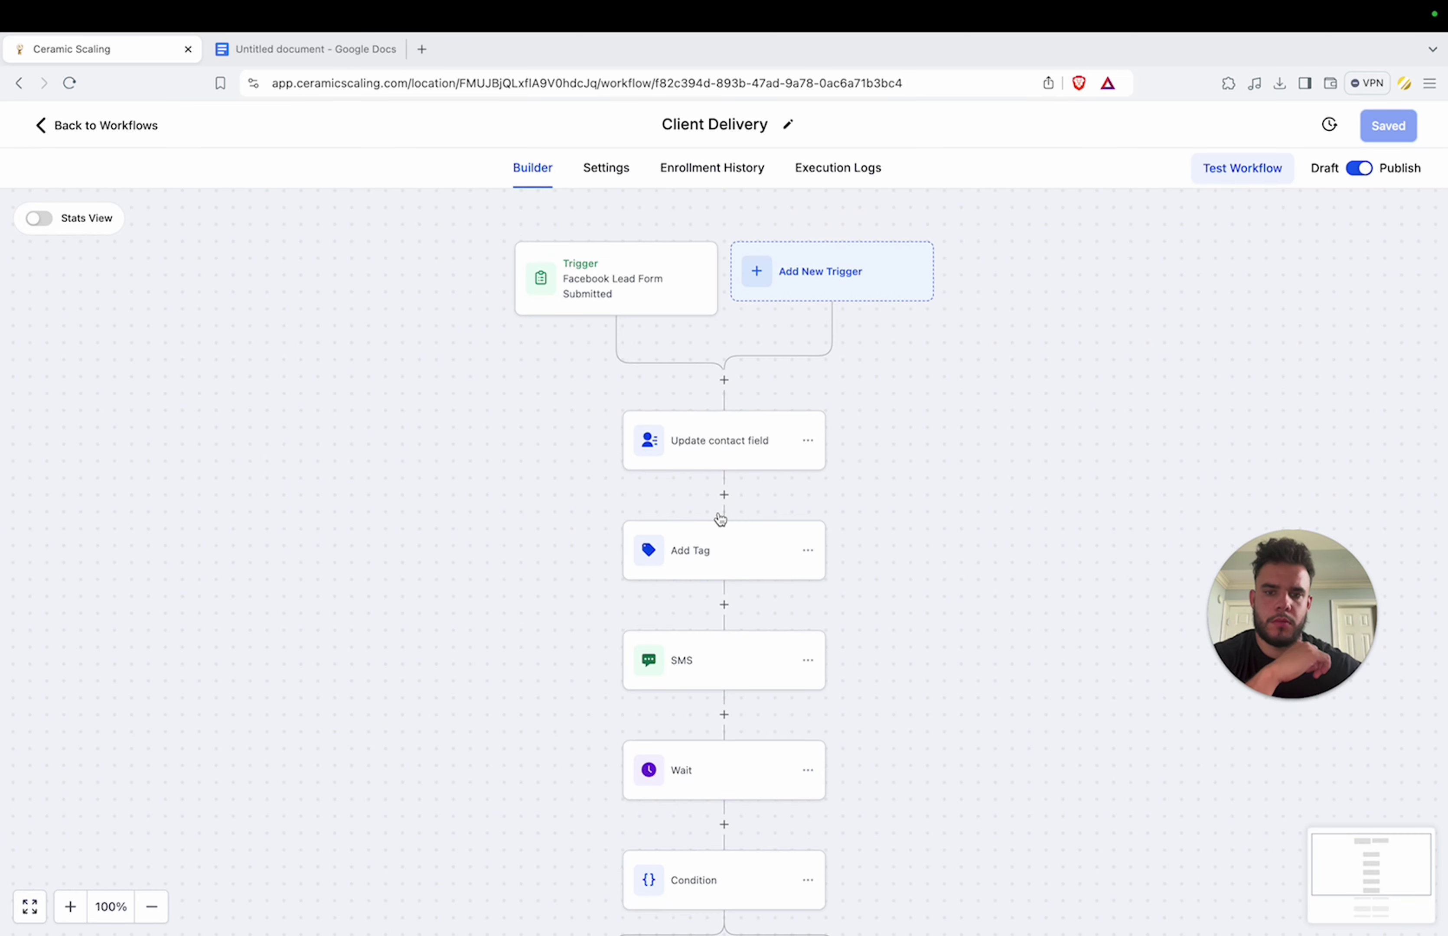
Step: Insert a Create Or Update Opportunity action before Add Tag, using pipeline Lead Sending and stage Lead in, and save the Client Delivery workflow
{"action": "left_click", "coordinate": [723, 496]}
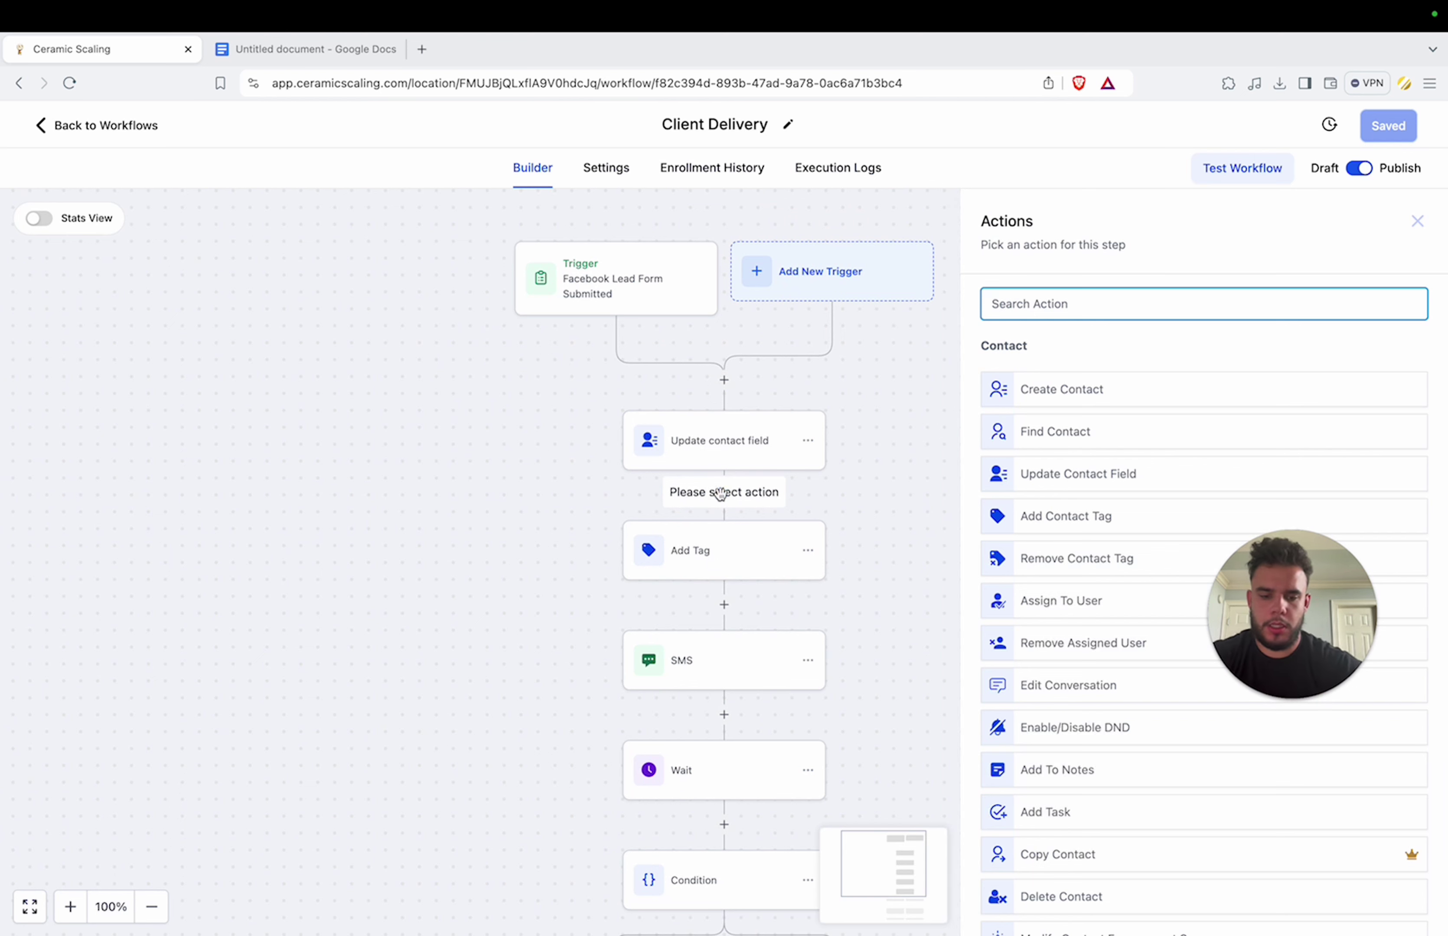
{"action": "type", "text": "op"}
{"action": "left_click", "coordinate": [1068, 372]}
{"action": "left_click", "coordinate": [986, 413]}
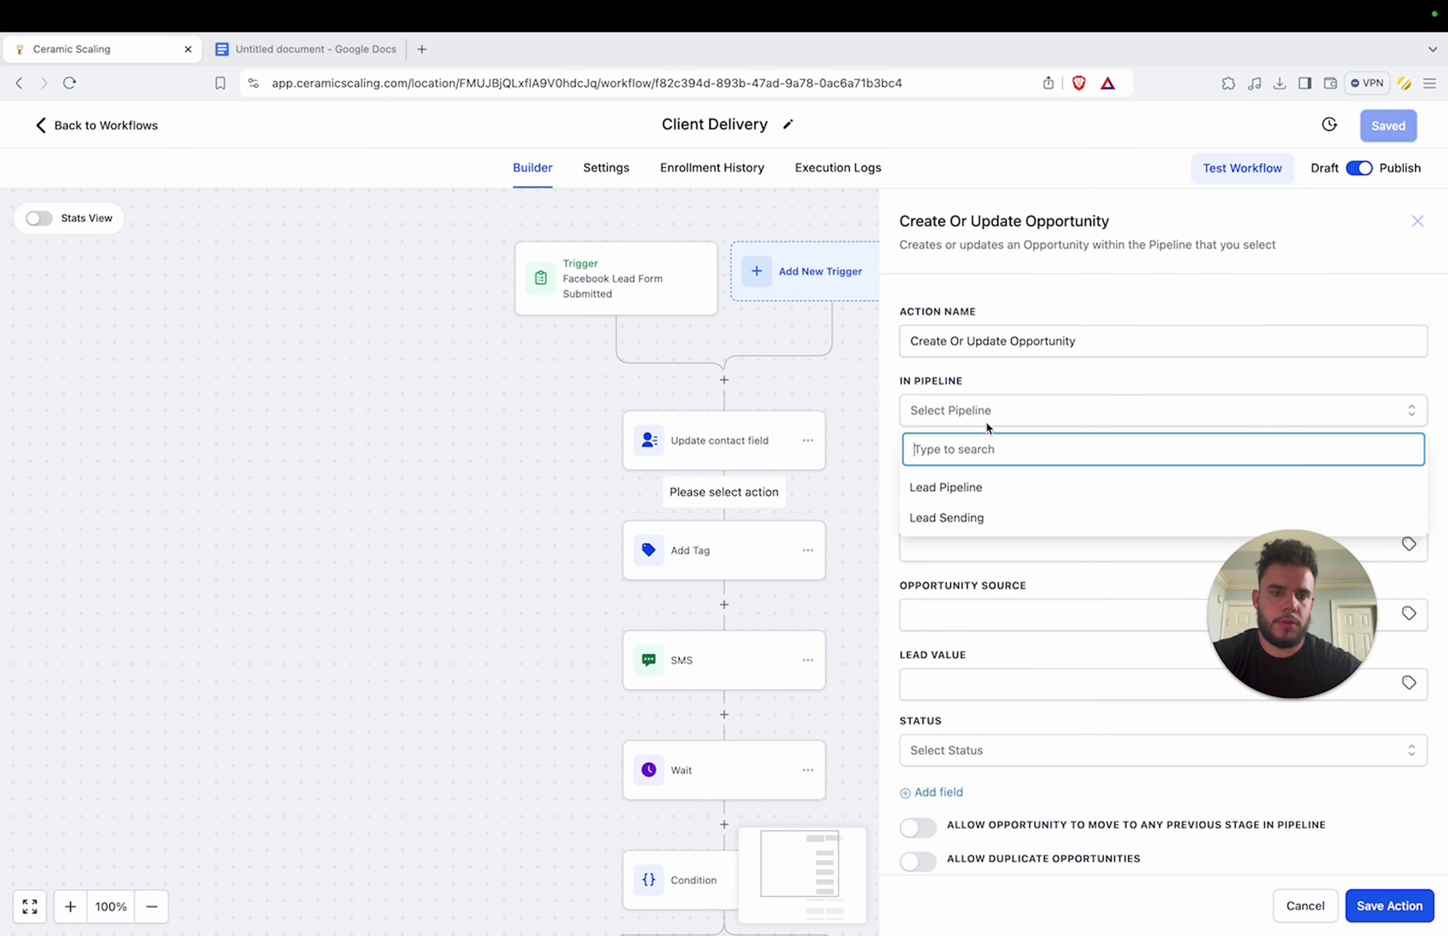
{"action": "left_click", "coordinate": [955, 517]}
{"action": "left_click", "coordinate": [984, 477]}
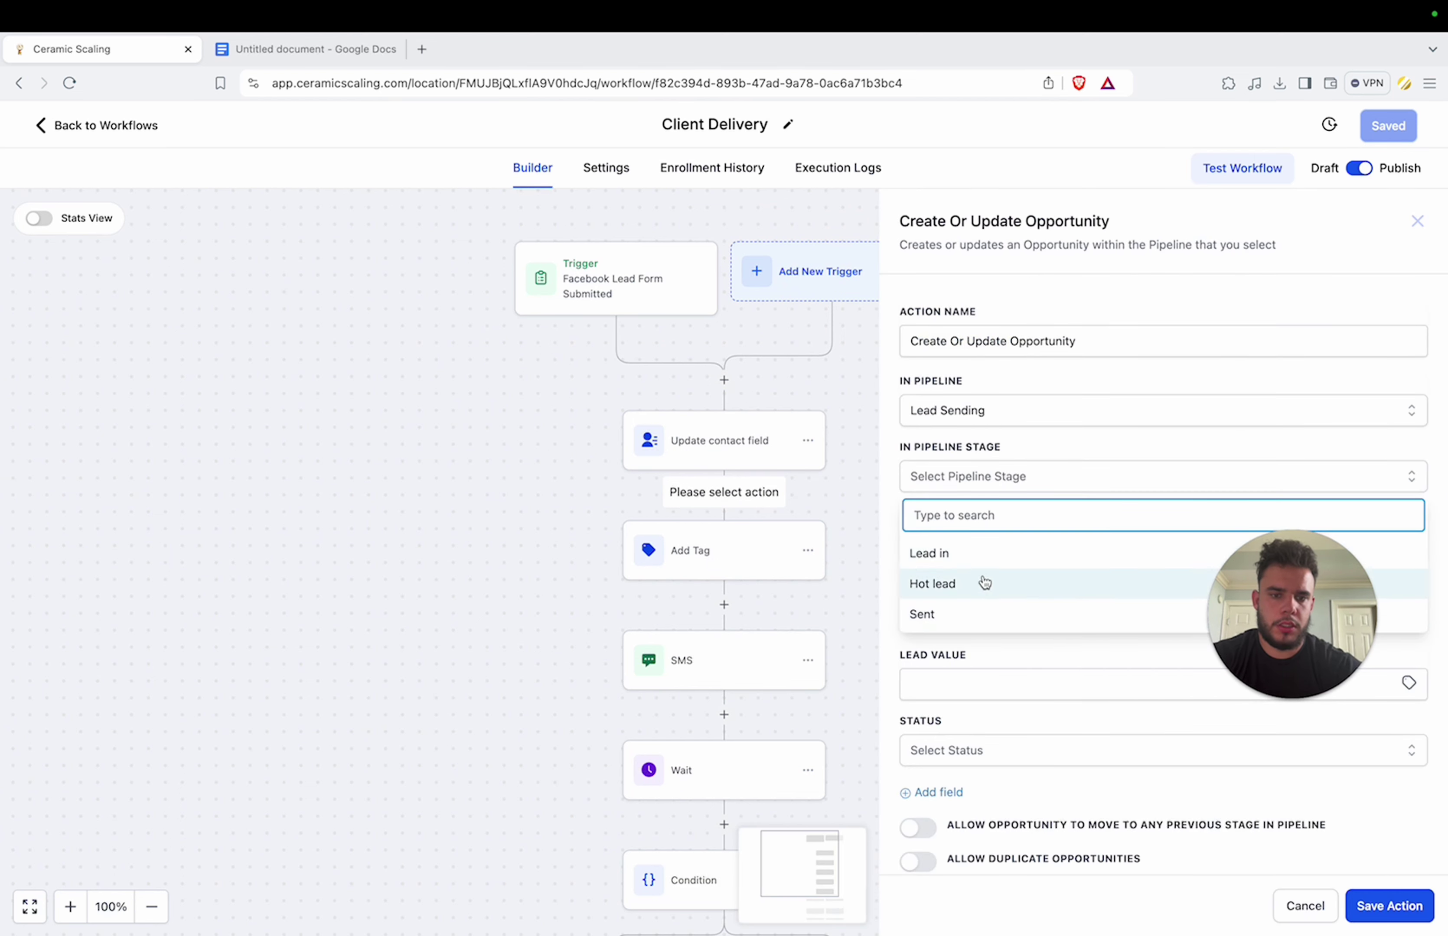
{"action": "left_click", "coordinate": [929, 553]}
{"action": "left_click", "coordinate": [1390, 906]}
{"action": "left_click", "coordinate": [1388, 148]}
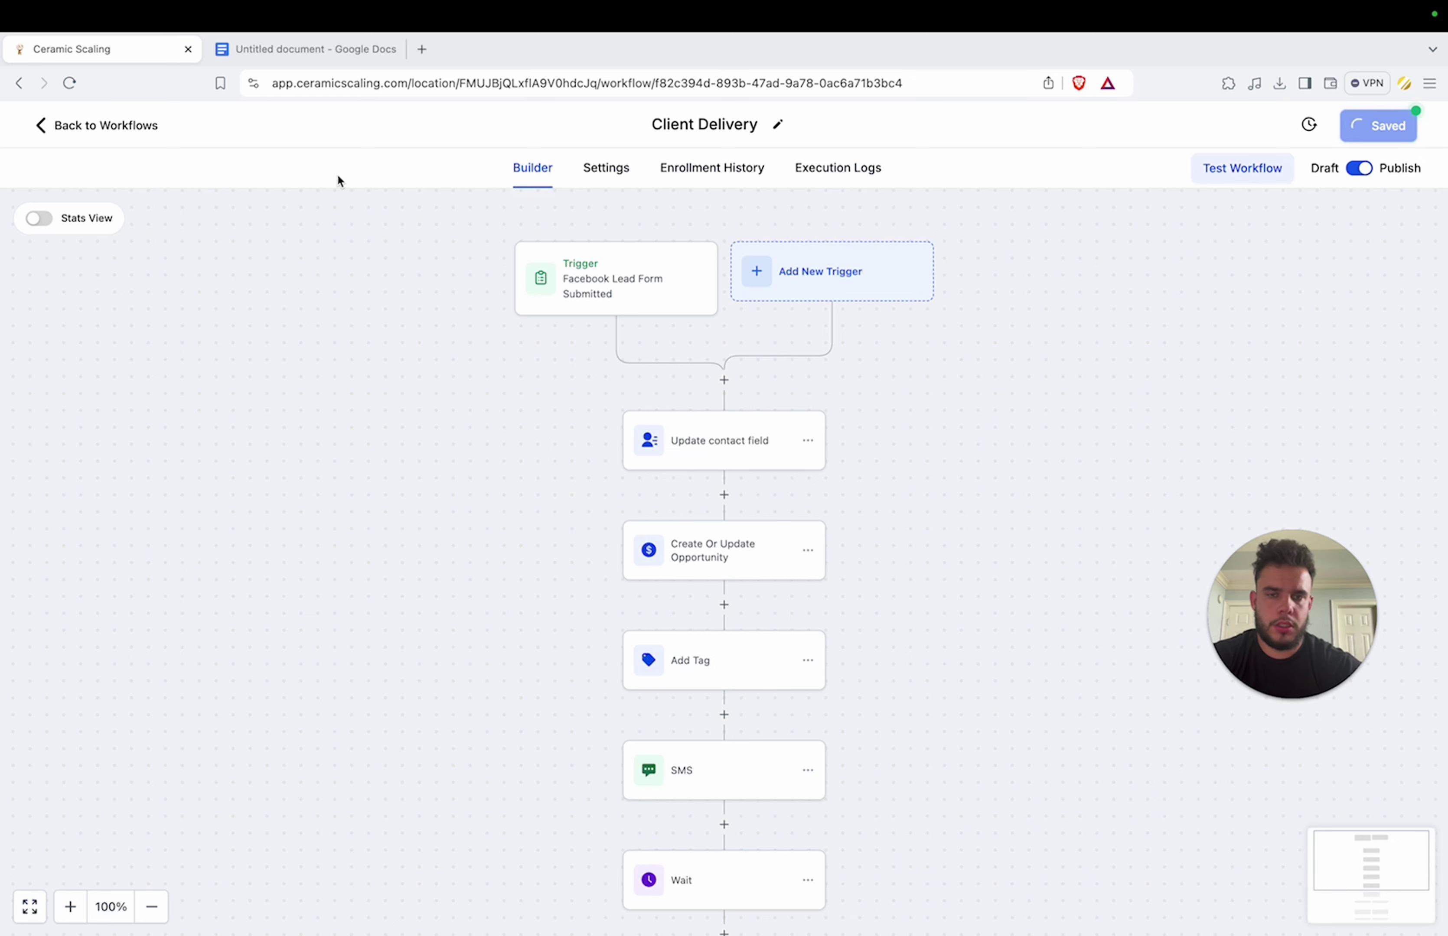
Step: Return to the workflow list and create a new blank workflow, dismissing the re-entry notice
{"action": "left_click", "coordinate": [64, 131]}
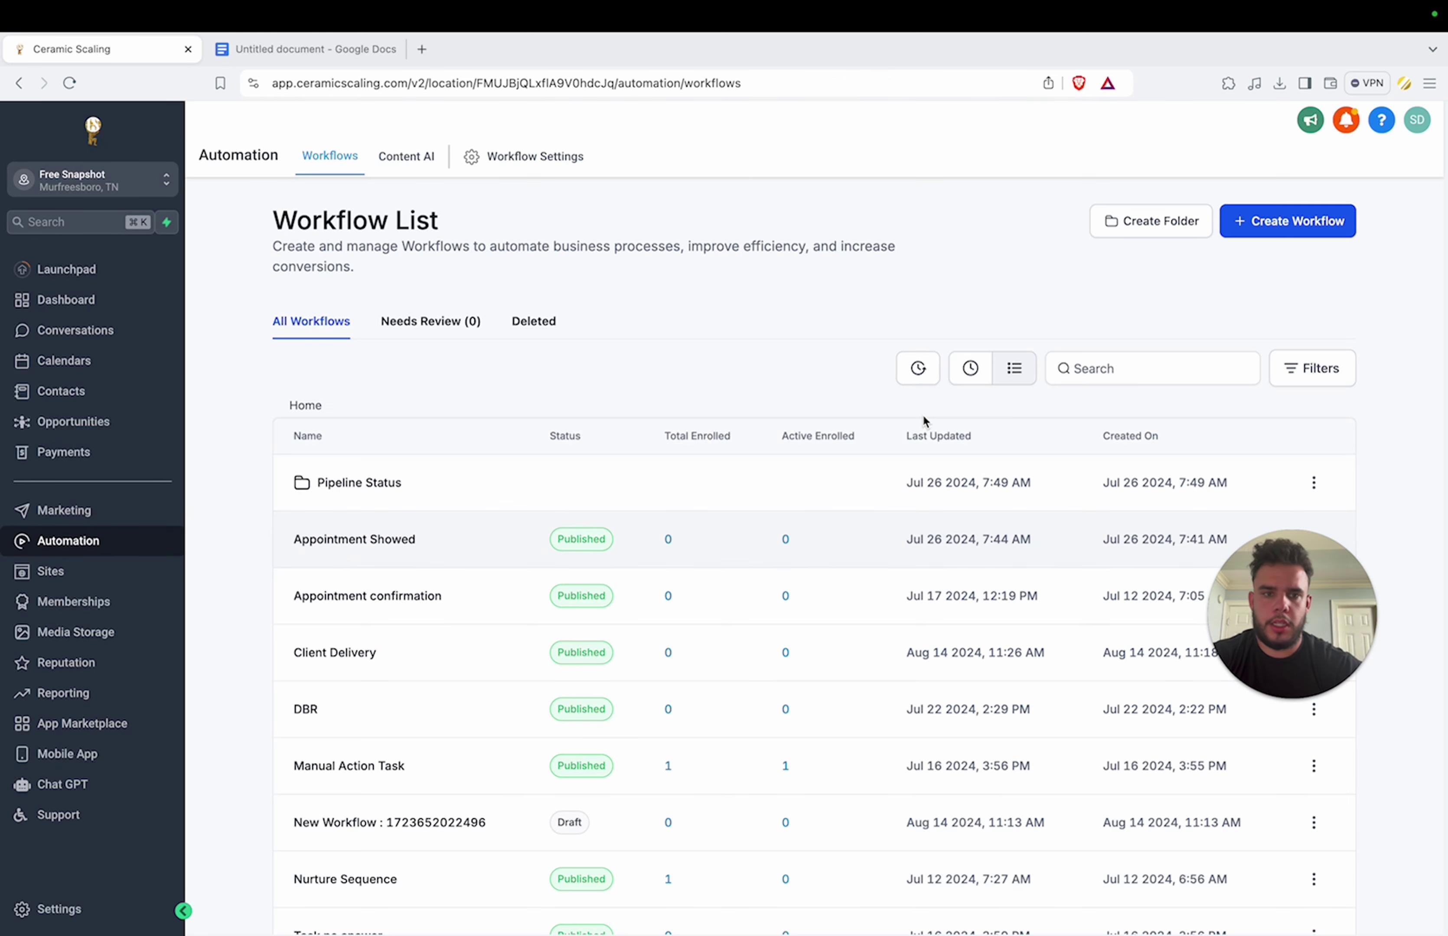
{"action": "left_click", "coordinate": [1248, 232]}
{"action": "left_click", "coordinate": [1255, 289]}
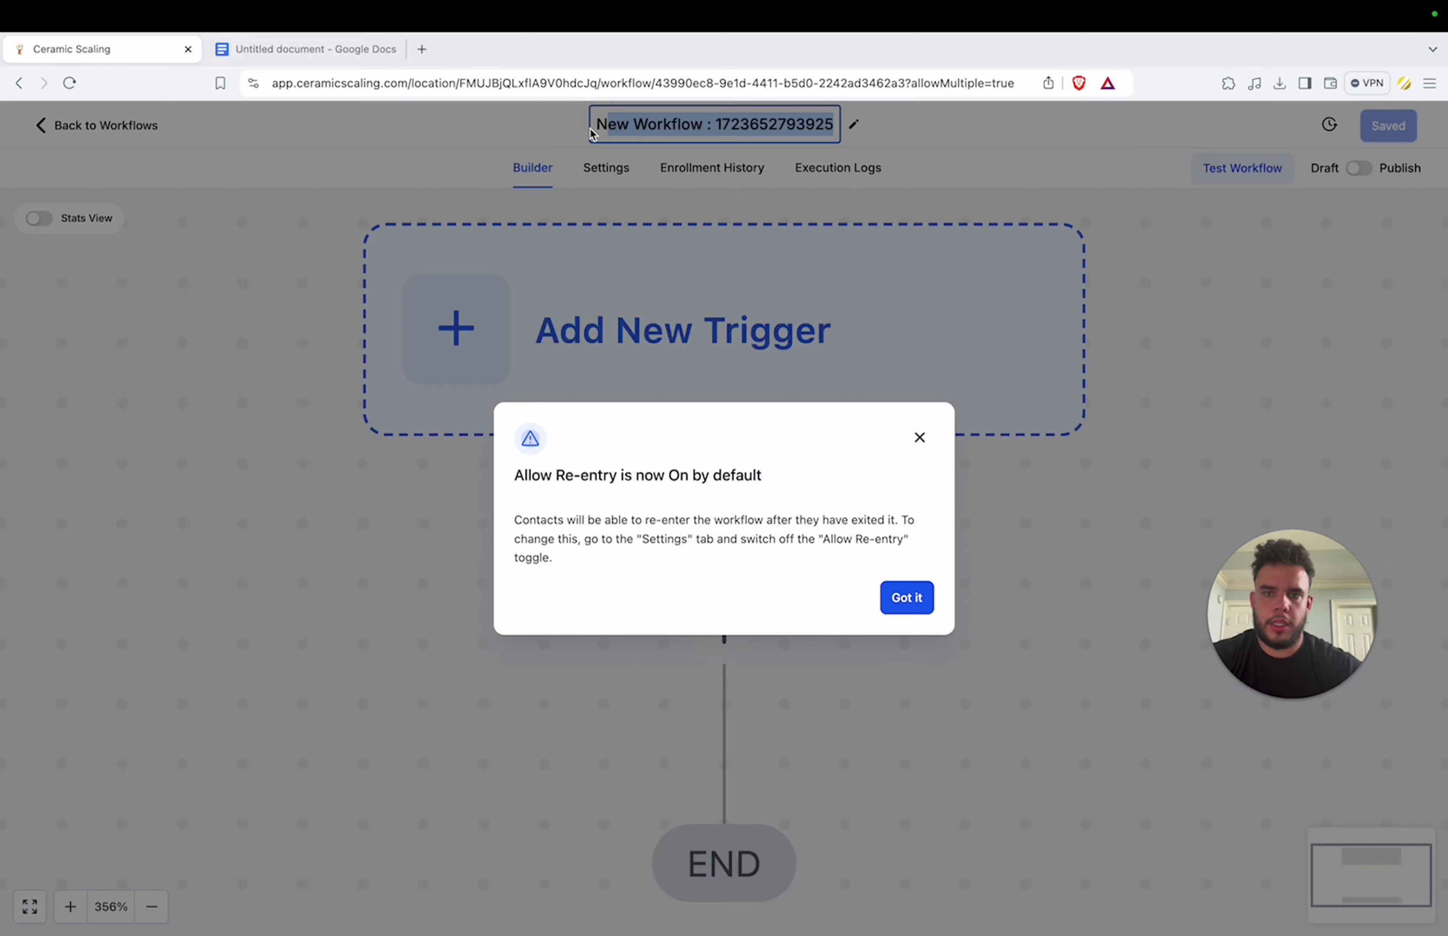
{"action": "left_click", "coordinate": [902, 599]}
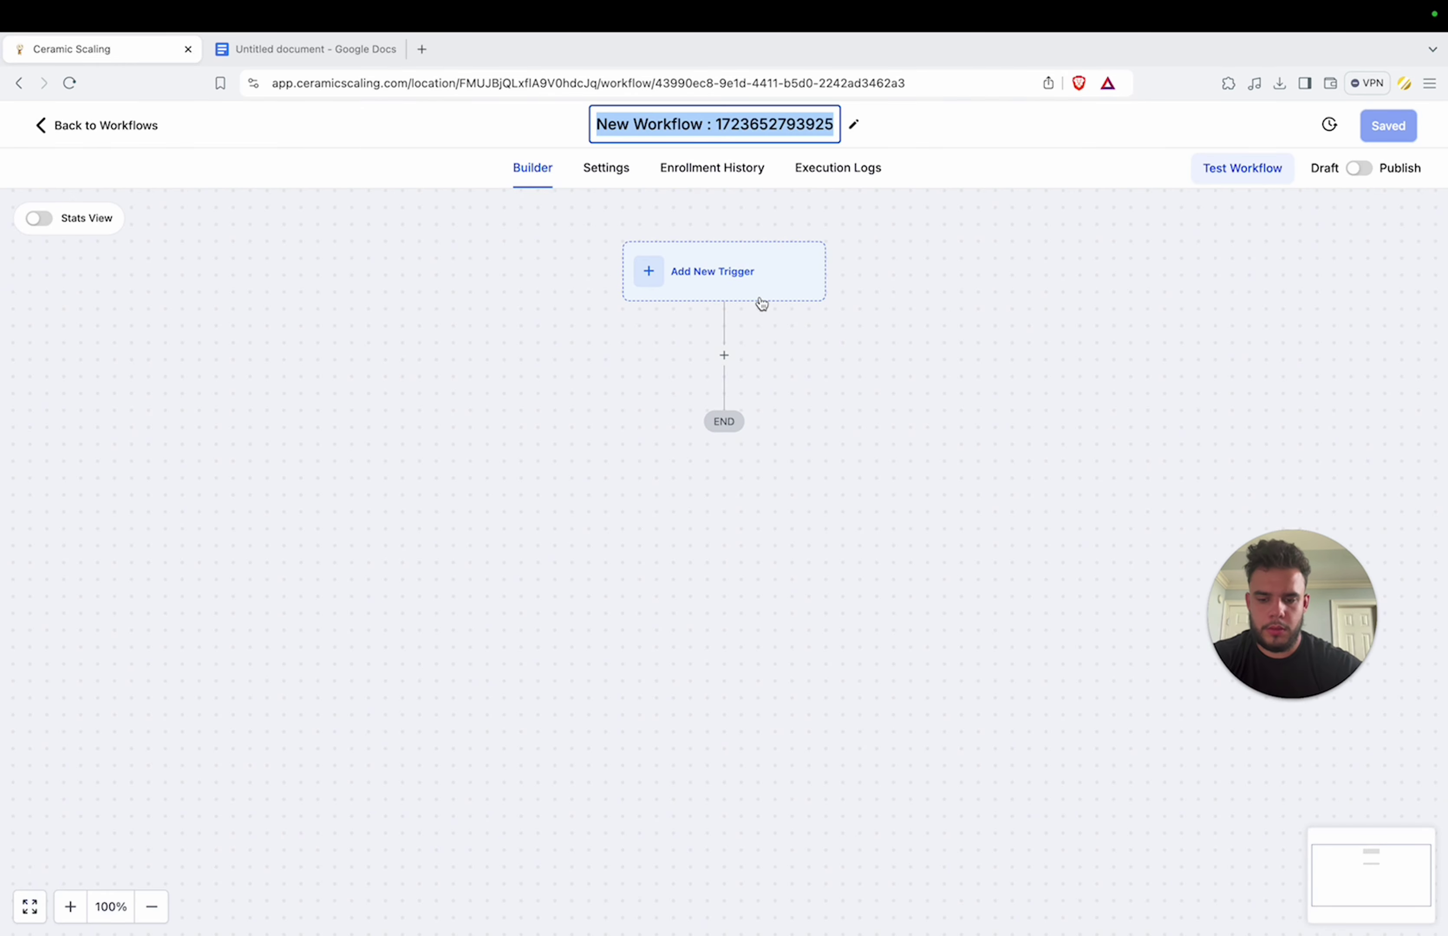
Step: Rename the new workflow as "Lead sent"
{"action": "type", "text": "LEad sent"}
{"action": "key", "text": "BackSpace"}
{"action": "key", "text": "BackSpace"}
{"action": "key", "text": "BackSpace"}
{"action": "key", "text": "BackSpace"}
{"action": "key", "text": "BackSpace"}
{"action": "key", "text": "BackSpace"}
{"action": "key", "text": "BackSpace"}
{"action": "key", "text": "BackSpace"}
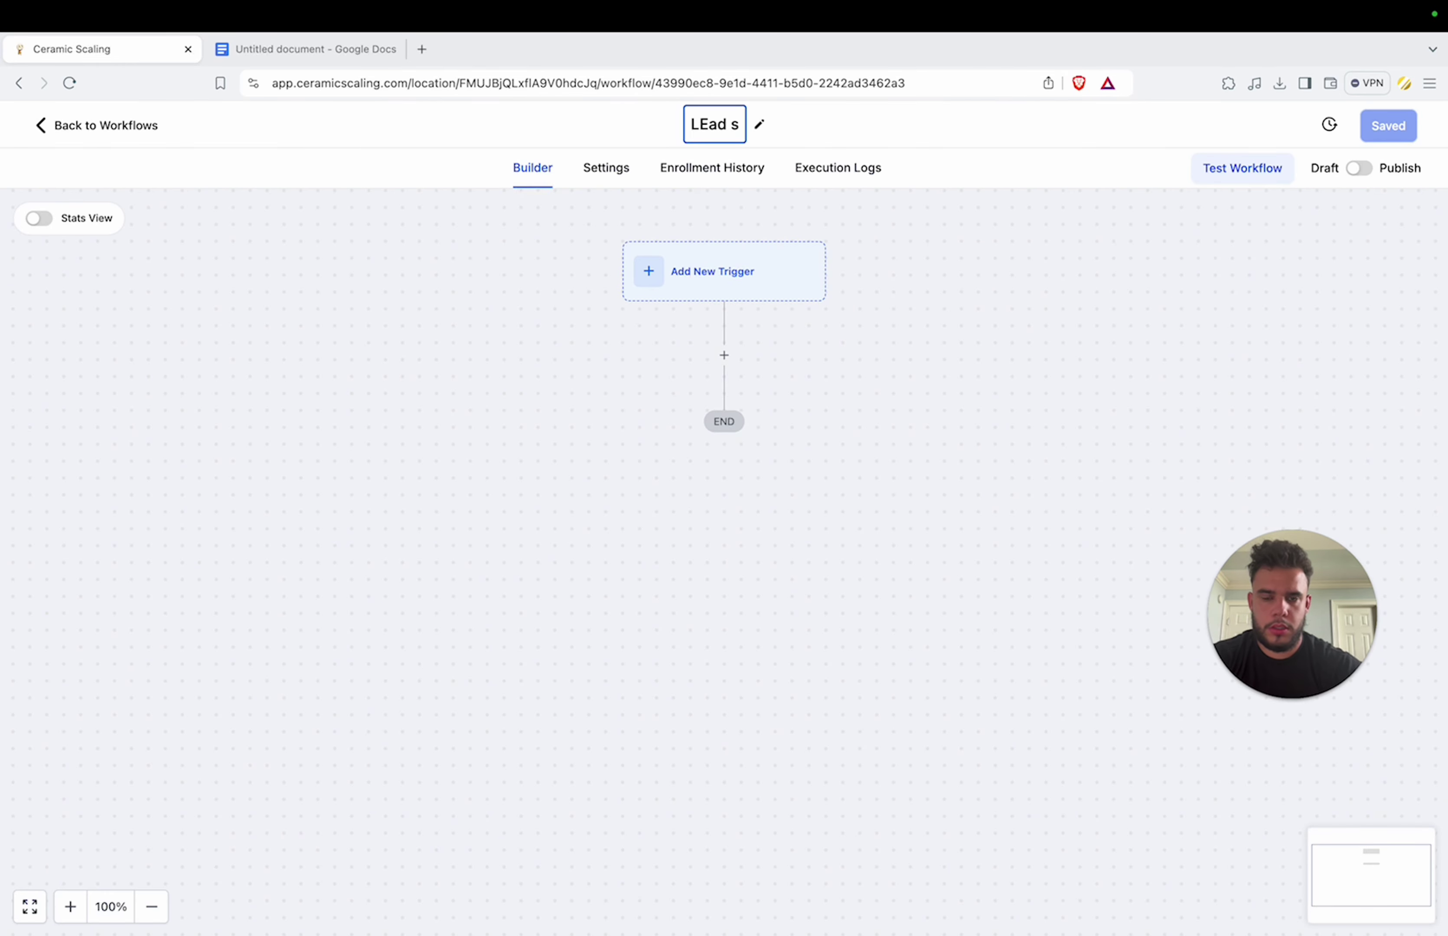
{"action": "type", "text": "ead send"}
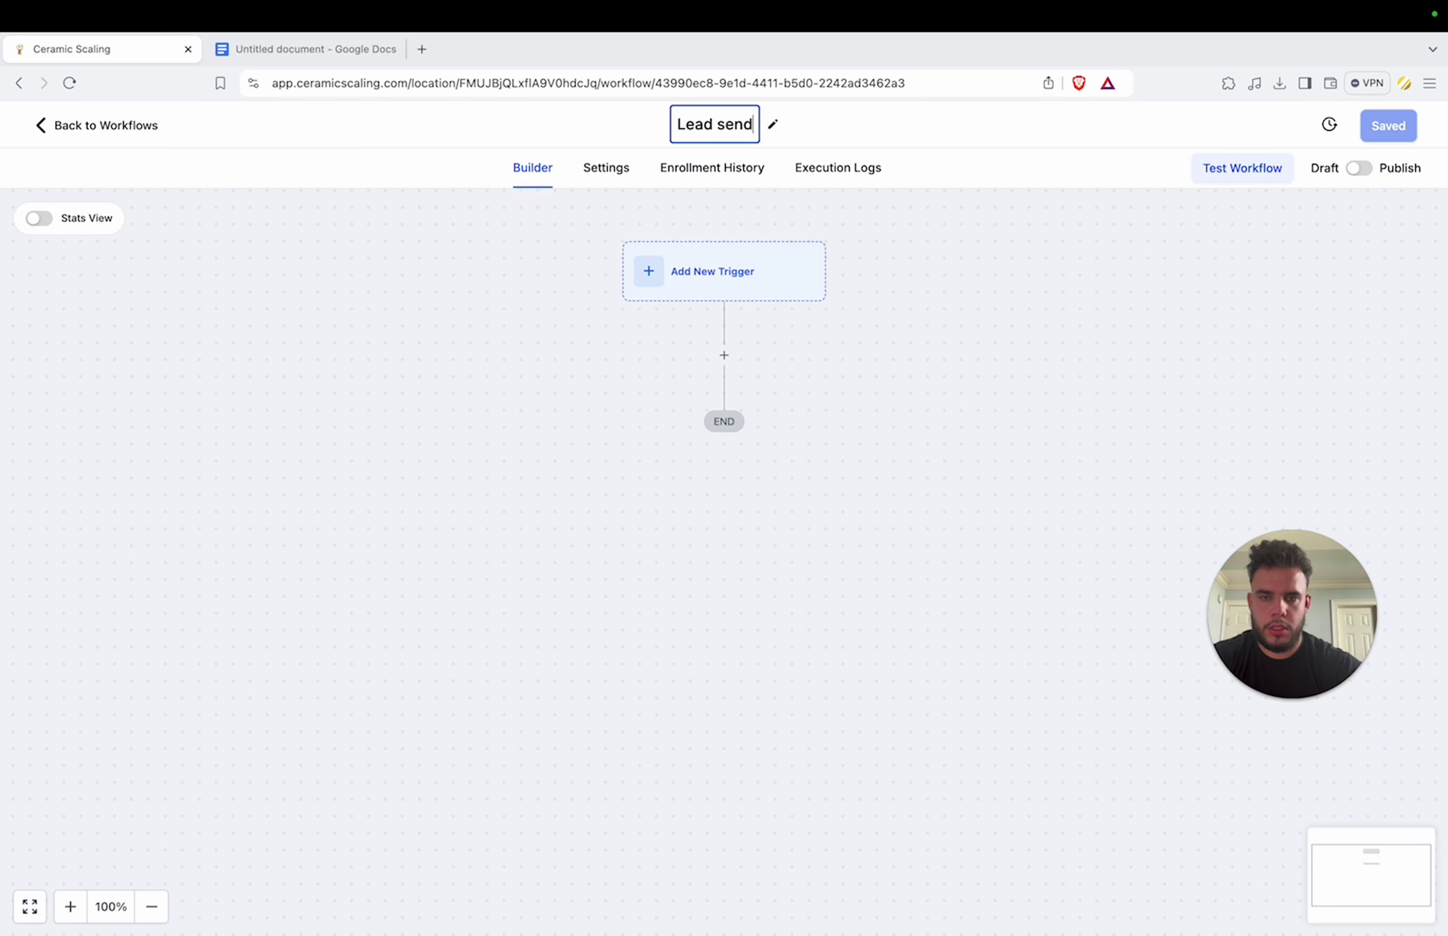
{"action": "key", "text": "BackSpace"}
{"action": "type", "text": "t"}
{"action": "key", "text": "Return"}
{"action": "left_click", "coordinate": [754, 275]}
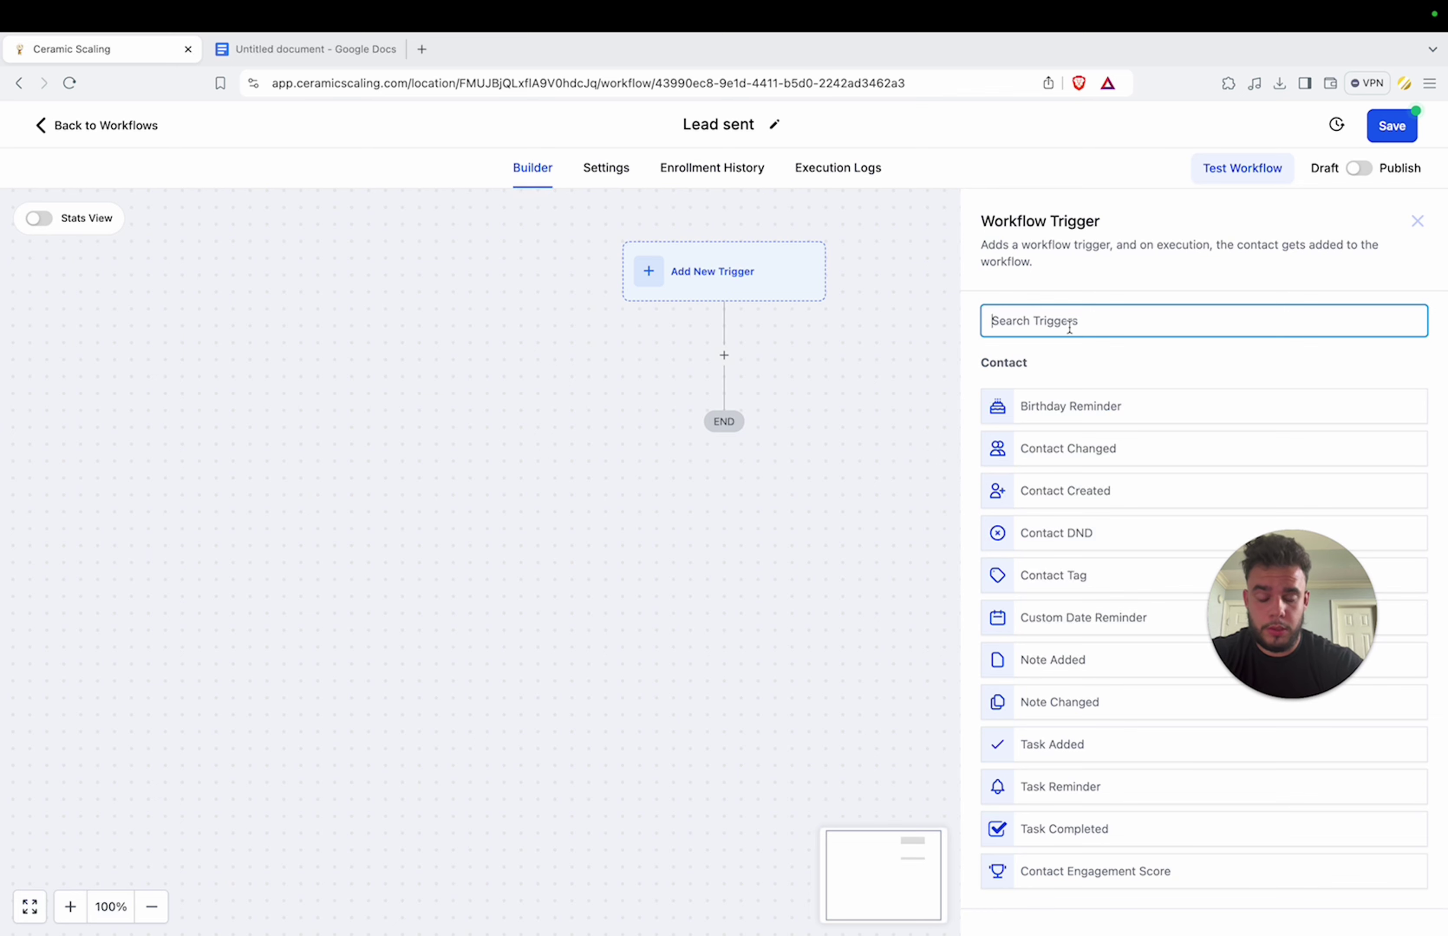
{"action": "type", "text": "o"}
{"action": "key", "text": "BackSpace"}
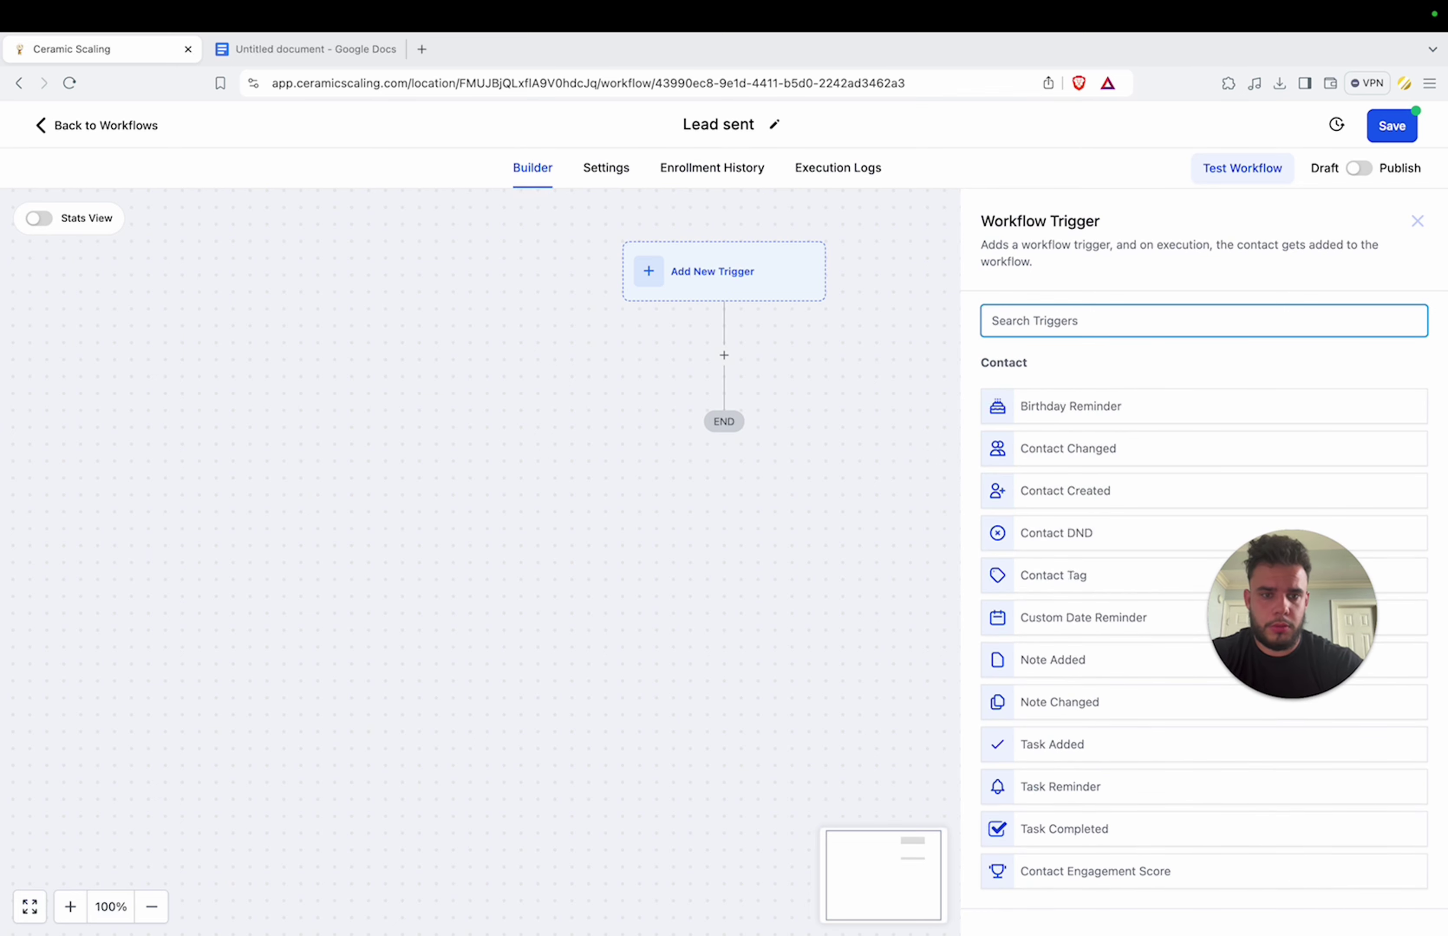
{"action": "type", "text": "opp"}
{"action": "left_click", "coordinate": [1143, 402]}
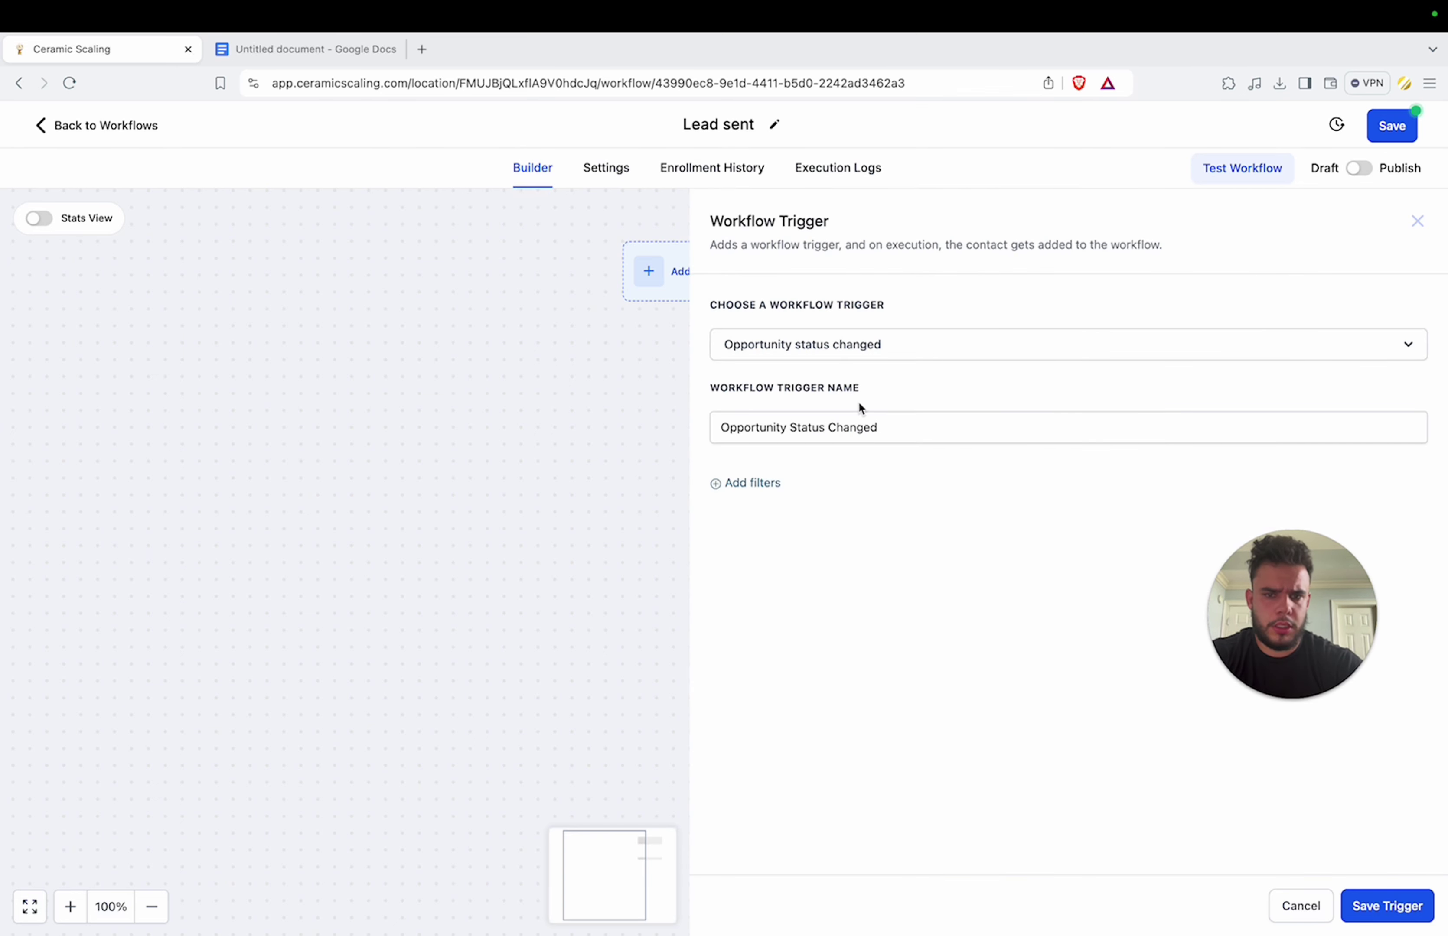
{"action": "left_click", "coordinate": [1281, 898]}
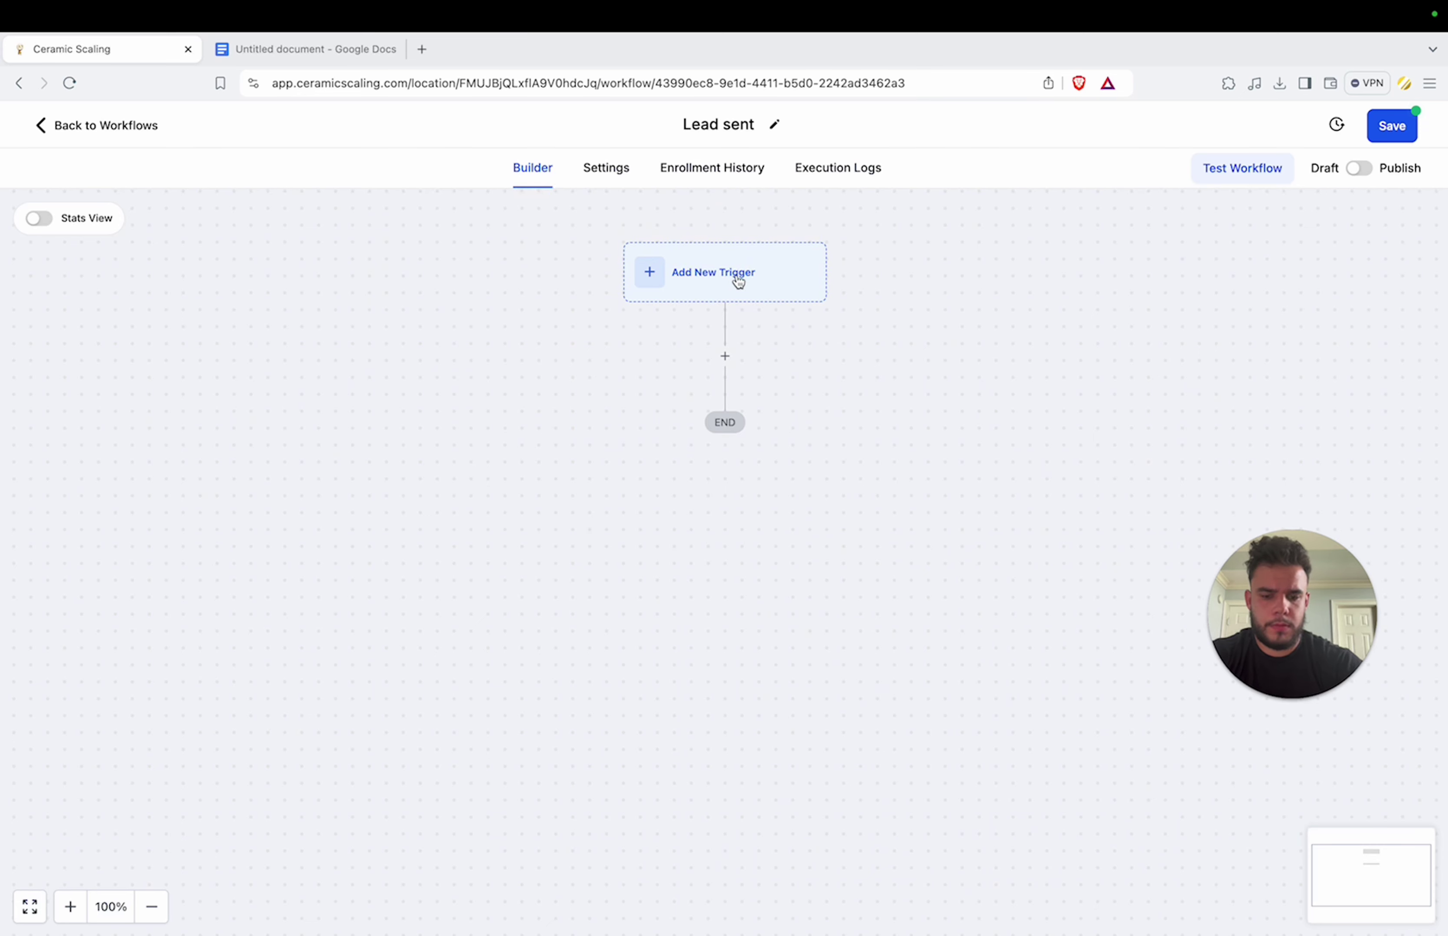
Step: Set up an Opportunity Changed trigger with an In pipeline filter set to Lead Sending
{"action": "left_click", "coordinate": [739, 281]}
{"action": "type", "text": "upd"}
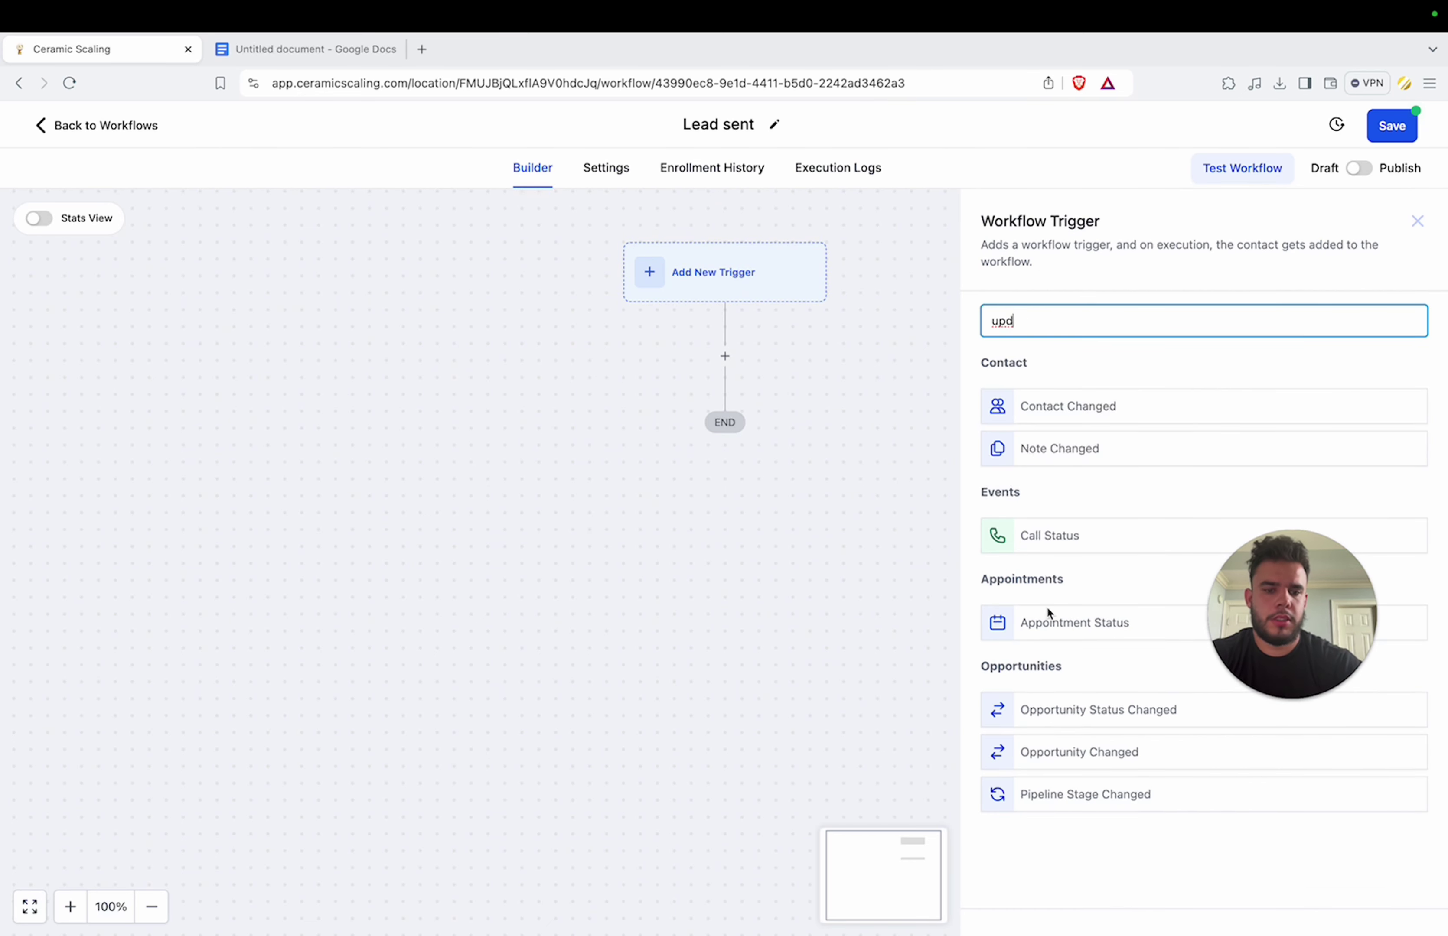
{"action": "left_click", "coordinate": [1083, 753]}
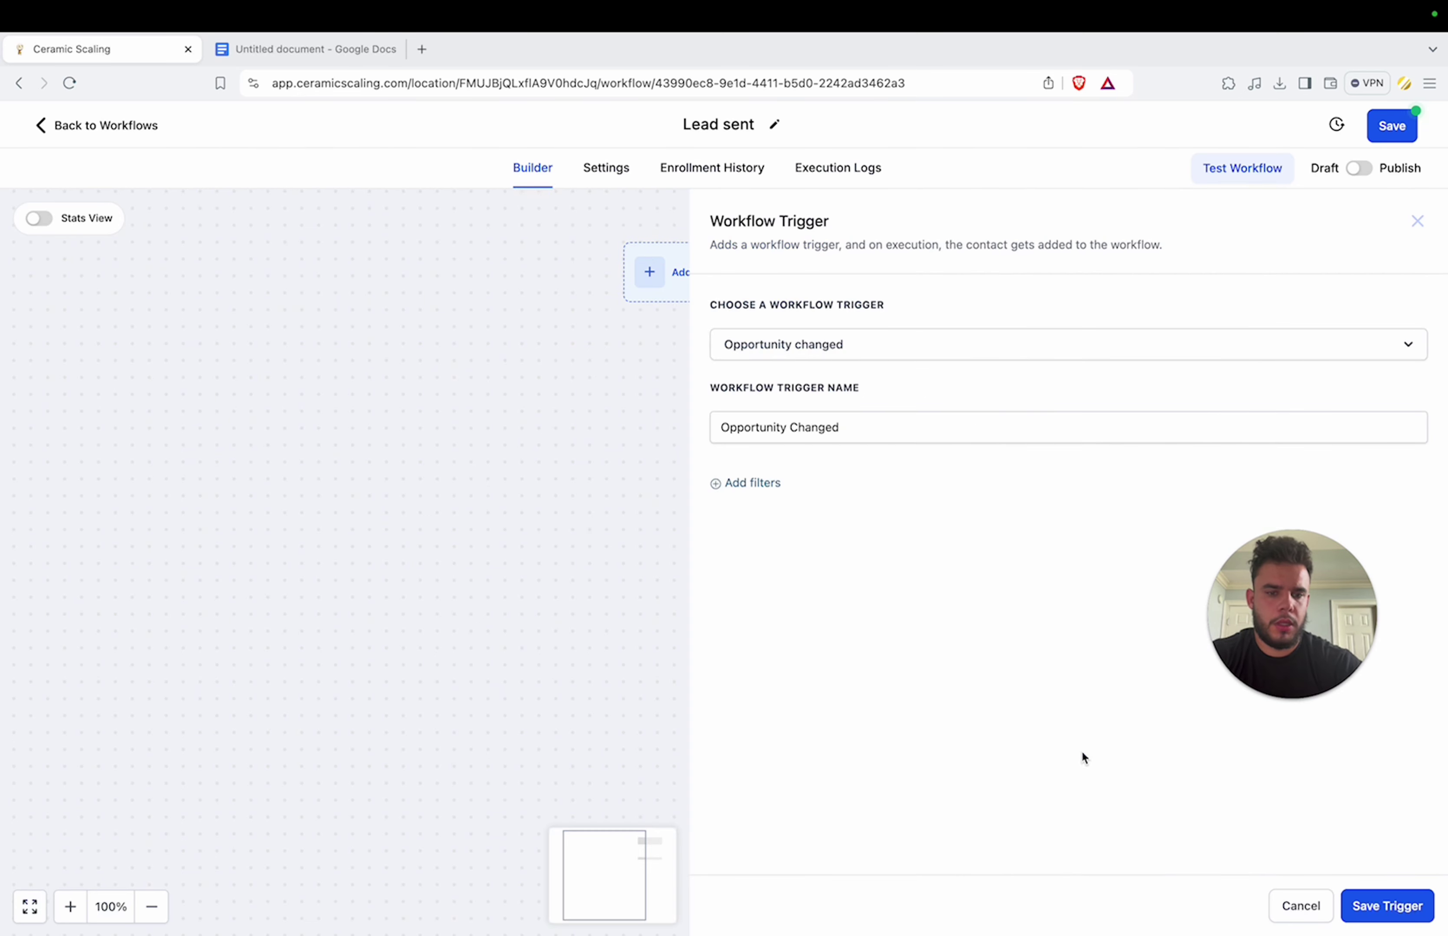
{"action": "left_click", "coordinate": [740, 488]}
{"action": "left_click", "coordinate": [776, 514]}
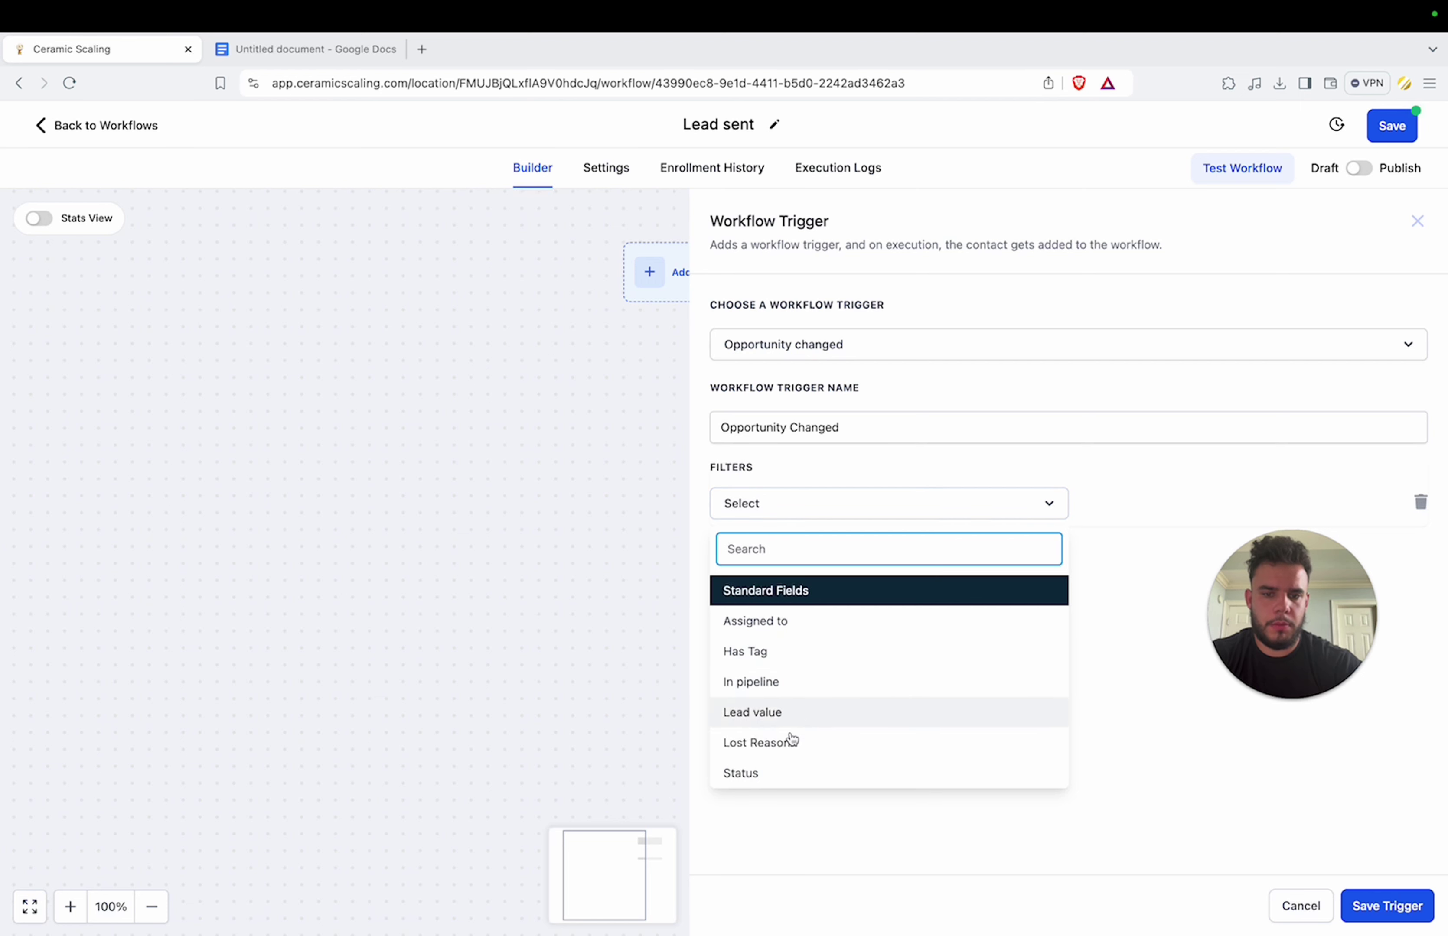
{"action": "left_click", "coordinate": [788, 682]}
{"action": "left_click", "coordinate": [1162, 505]}
{"action": "left_click", "coordinate": [1124, 611]}
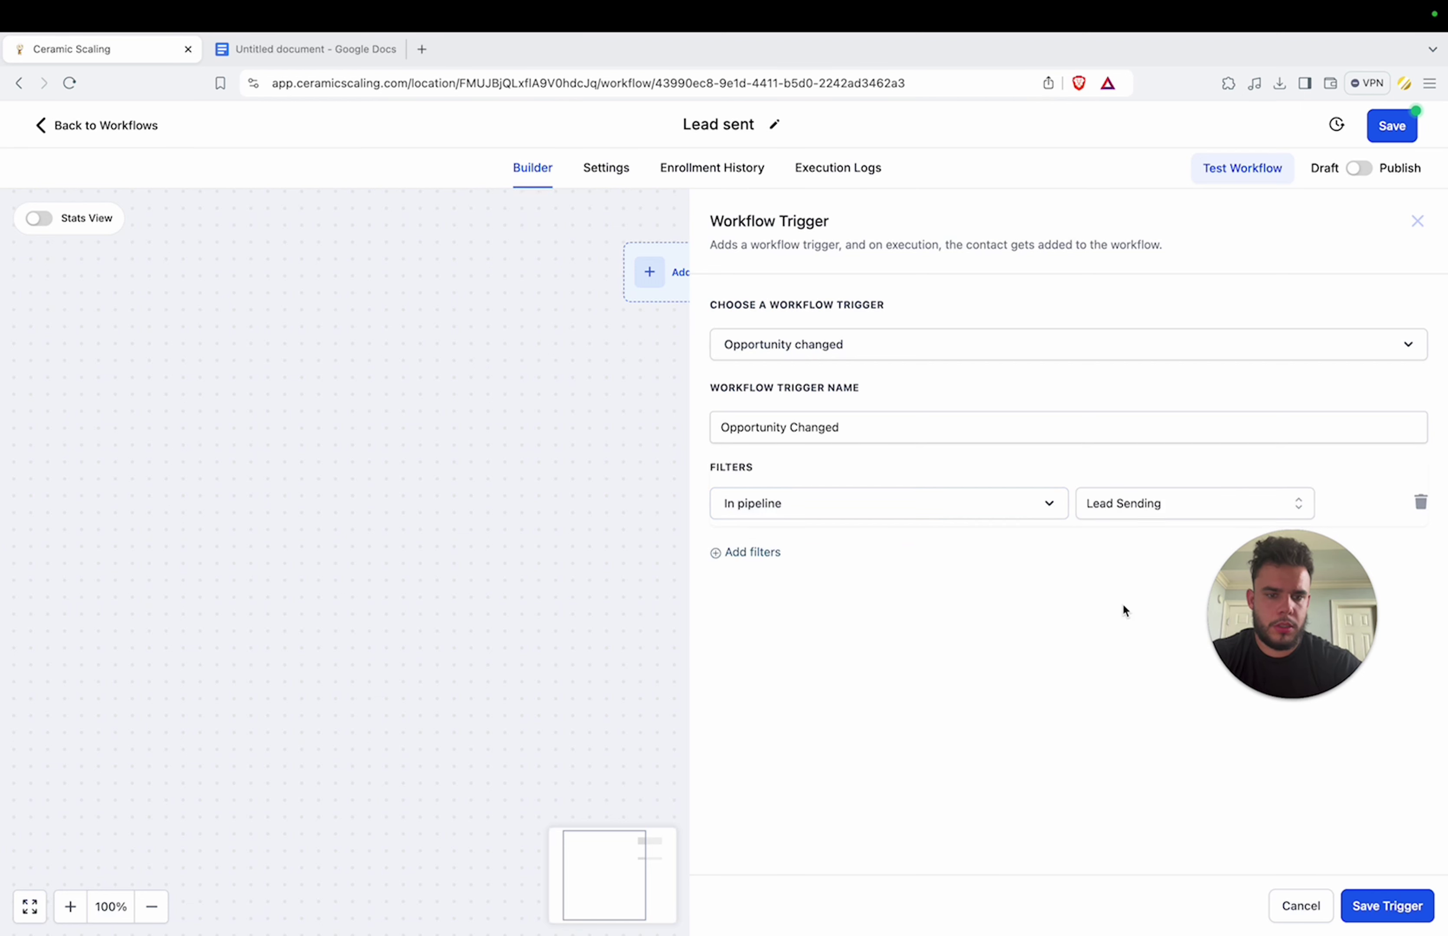
Step: Add a Pipeline stage filter set to Sent to the Opportunity Changed trigger and save the trigger
{"action": "left_click", "coordinate": [744, 553]}
{"action": "left_click", "coordinate": [788, 562]}
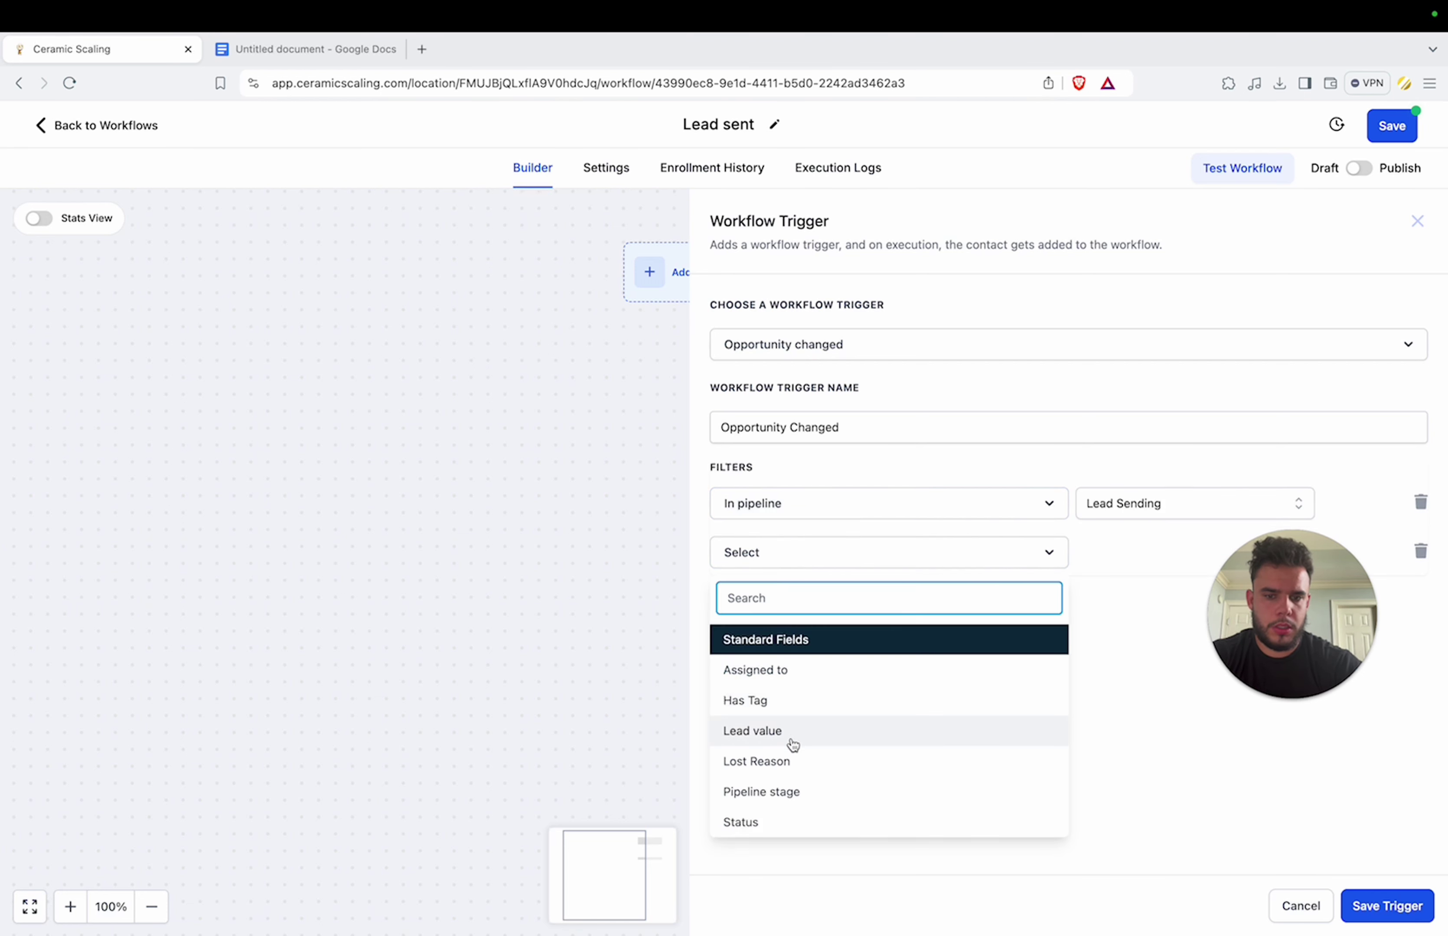
{"action": "scroll", "coordinate": [793, 745], "scroll_direction": "down", "scroll_amount": 2}
{"action": "left_click", "coordinate": [792, 724]}
{"action": "left_click", "coordinate": [1106, 555]}
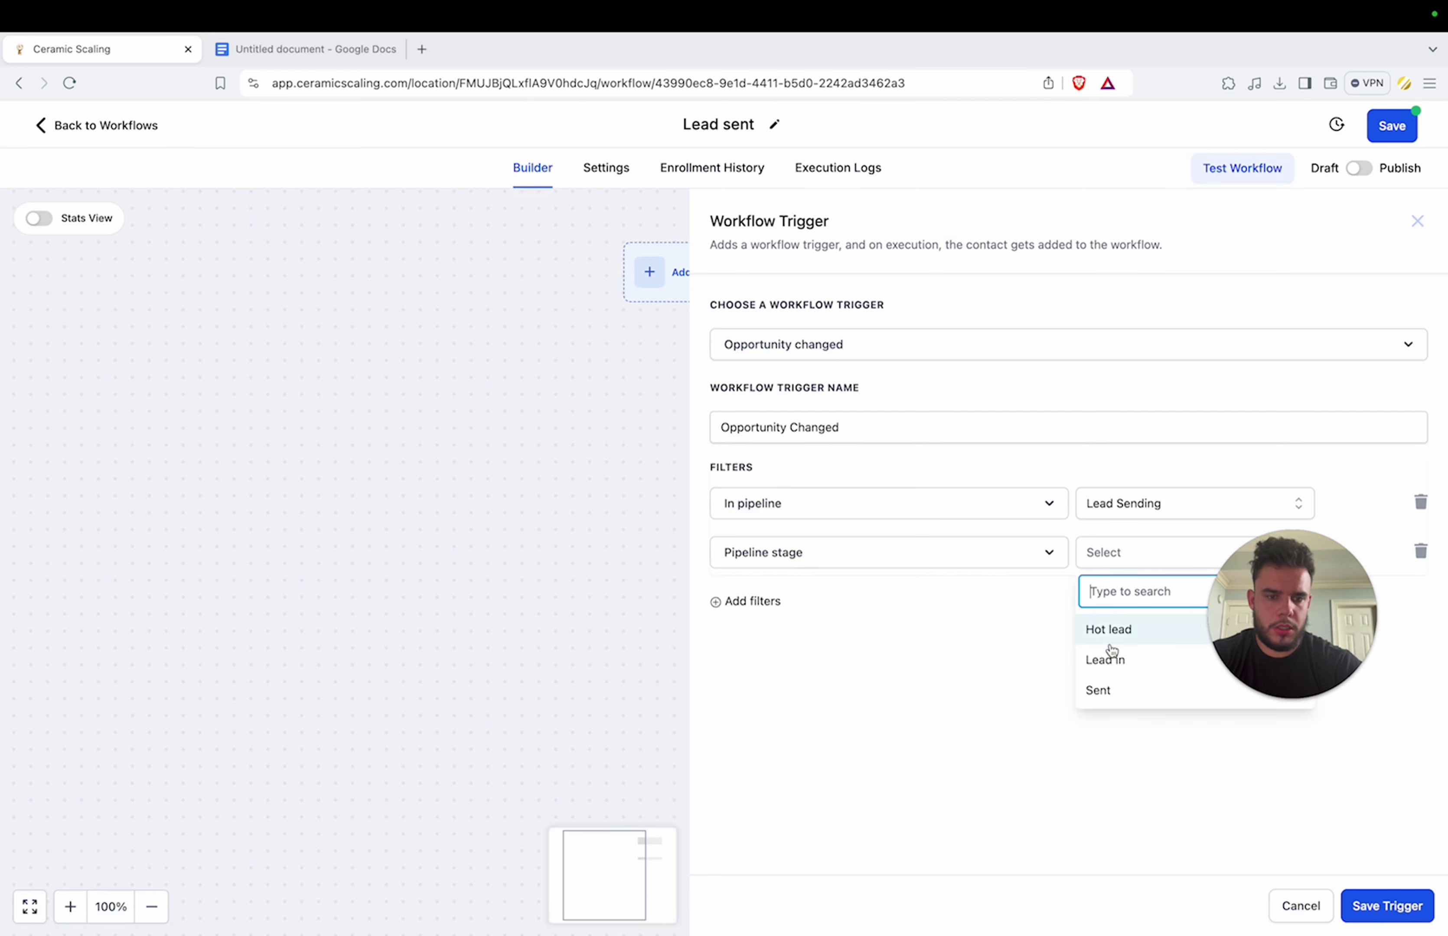
{"action": "left_click", "coordinate": [1121, 691]}
{"action": "left_click", "coordinate": [1400, 907]}
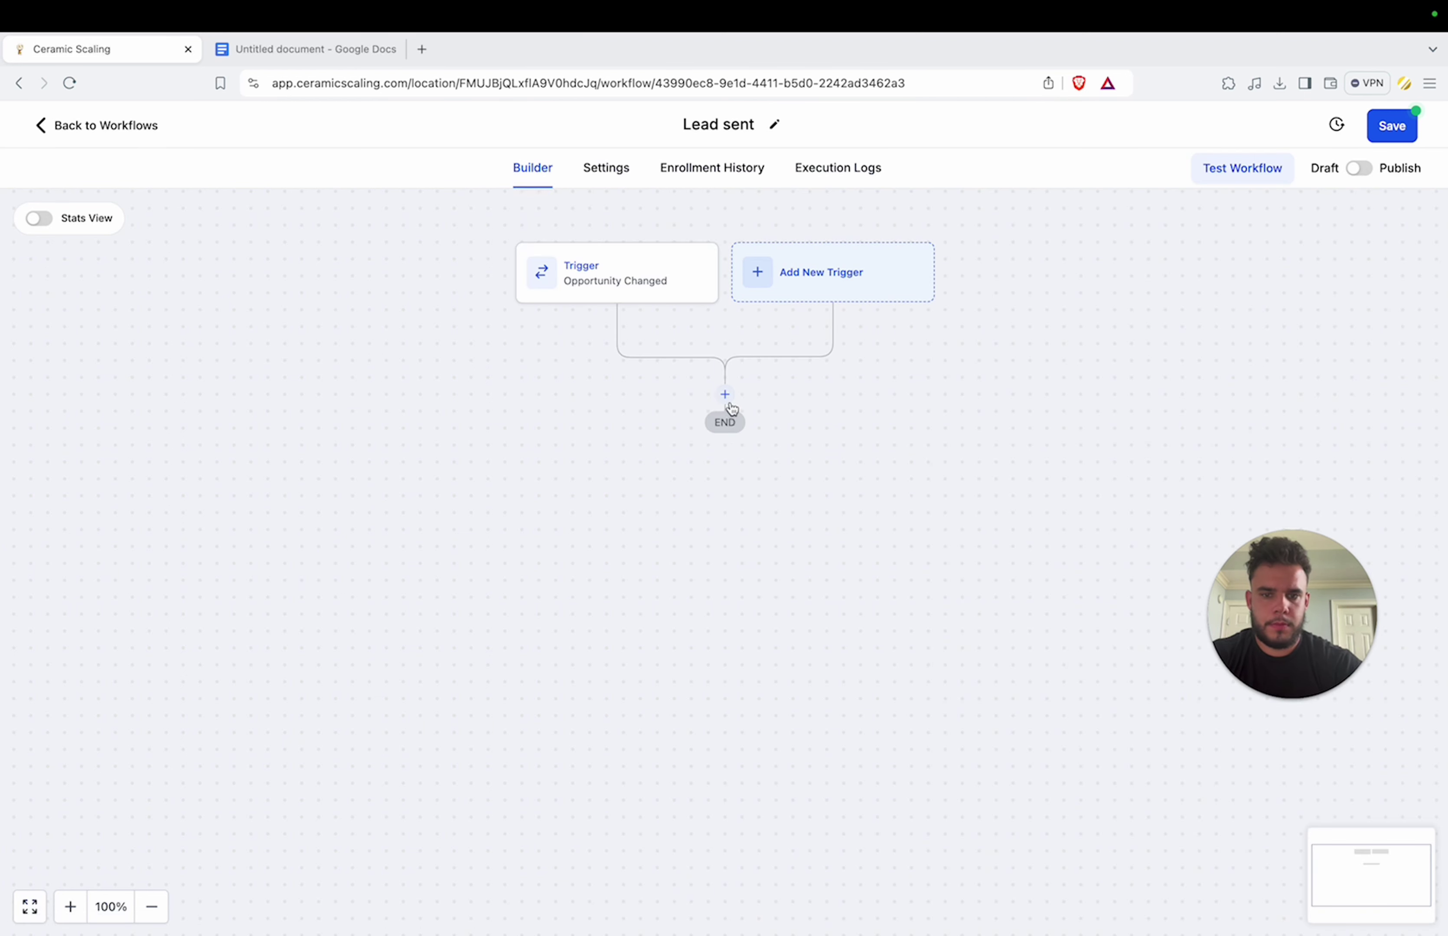
Step: Add a Send SMS action below the Opportunity Changed trigger
{"action": "left_click", "coordinate": [730, 406]}
{"action": "type", "text": "SMS"}
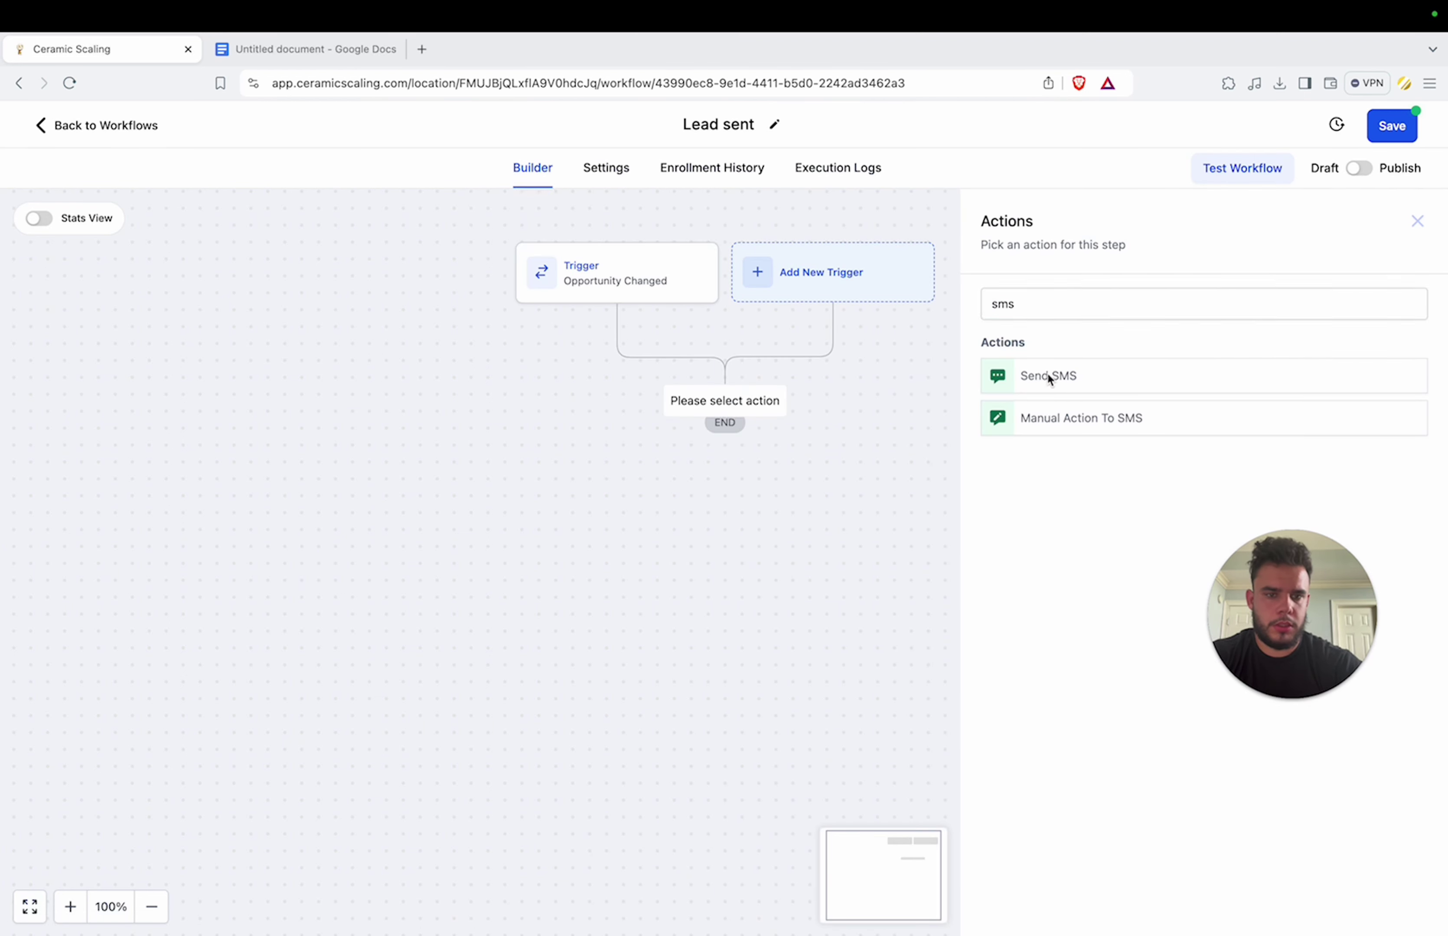
{"action": "left_click", "coordinate": [1047, 376]}
Step: Start the SMS message with "We just spoke to" followed by the contact's full name custom value, {{contact.name}}
{"action": "left_click", "coordinate": [1013, 556]}
{"action": "left_click", "coordinate": [1000, 508]}
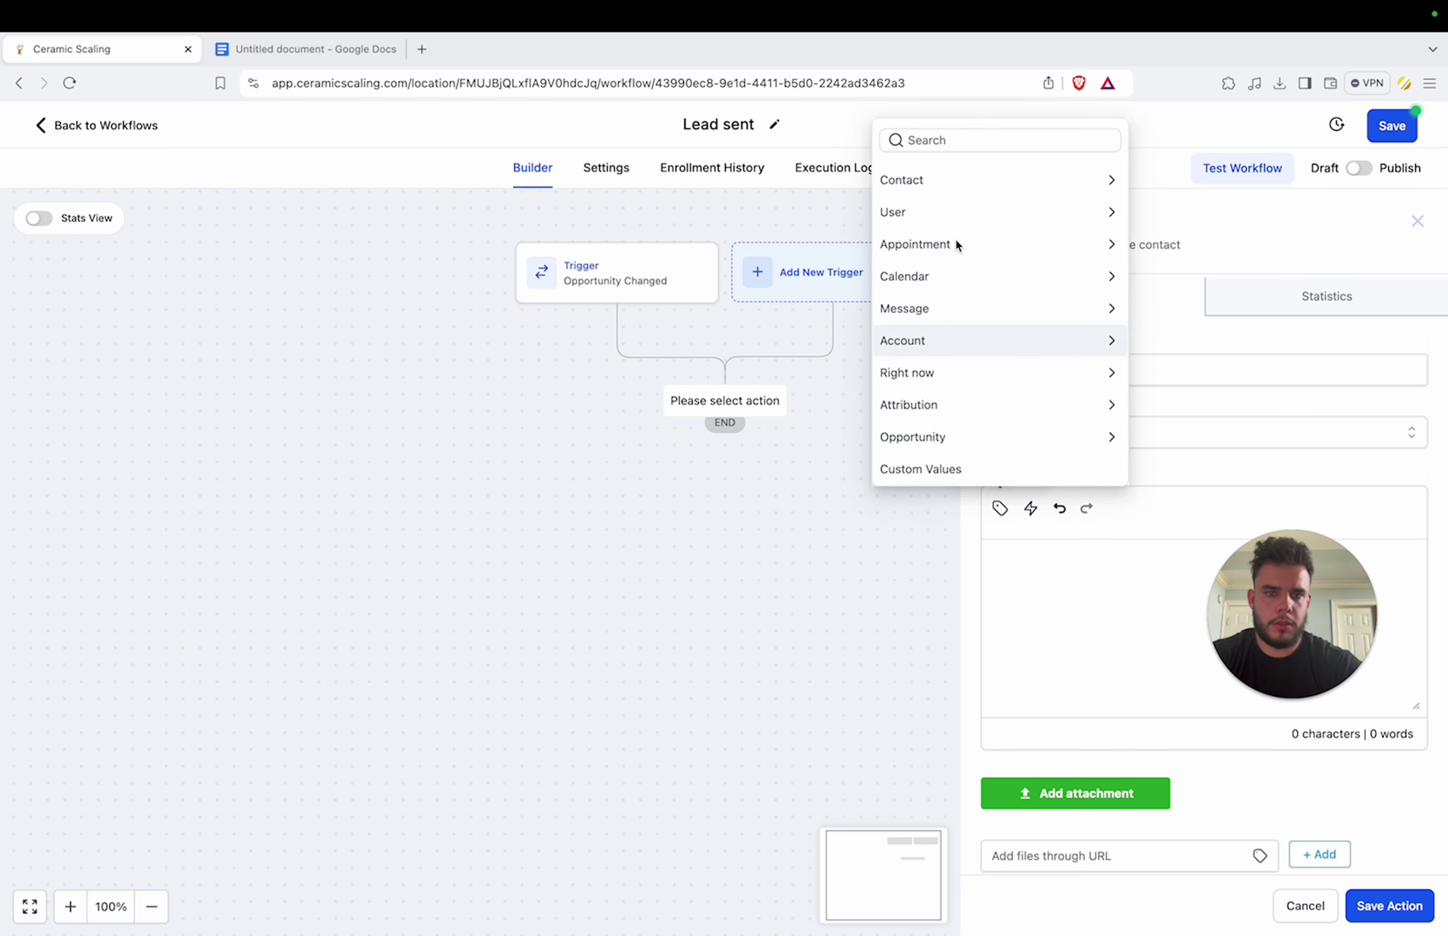
{"action": "left_click", "coordinate": [1044, 556]}
{"action": "type", "text": "We j"}
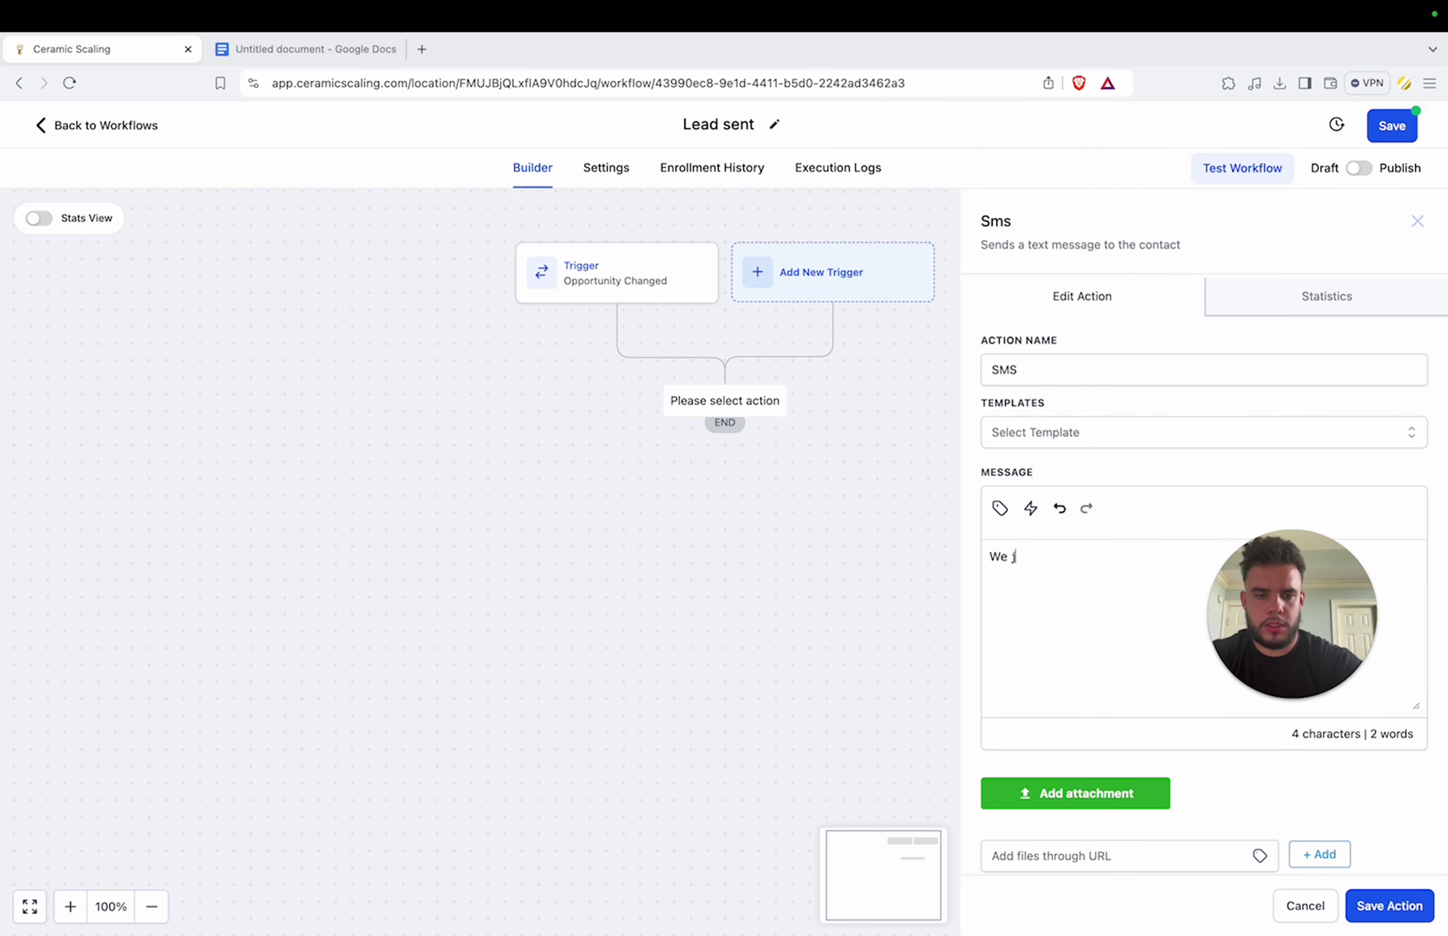
{"action": "type", "text": "ust spoke to"}
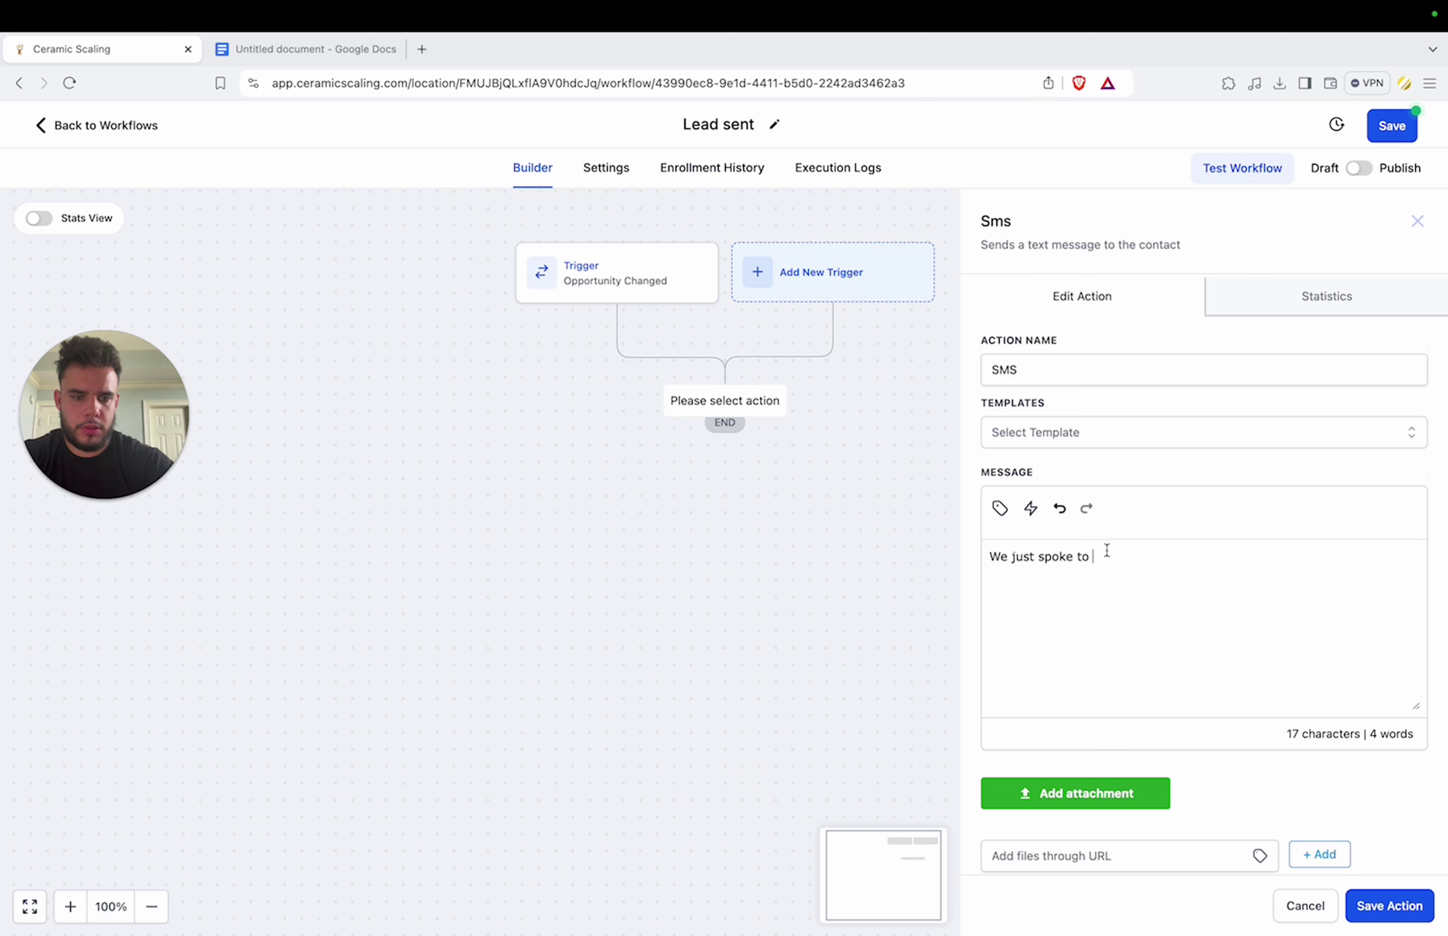
{"action": "left_click", "coordinate": [1000, 507]}
{"action": "left_click", "coordinate": [922, 182]}
{"action": "left_click", "coordinate": [931, 145]}
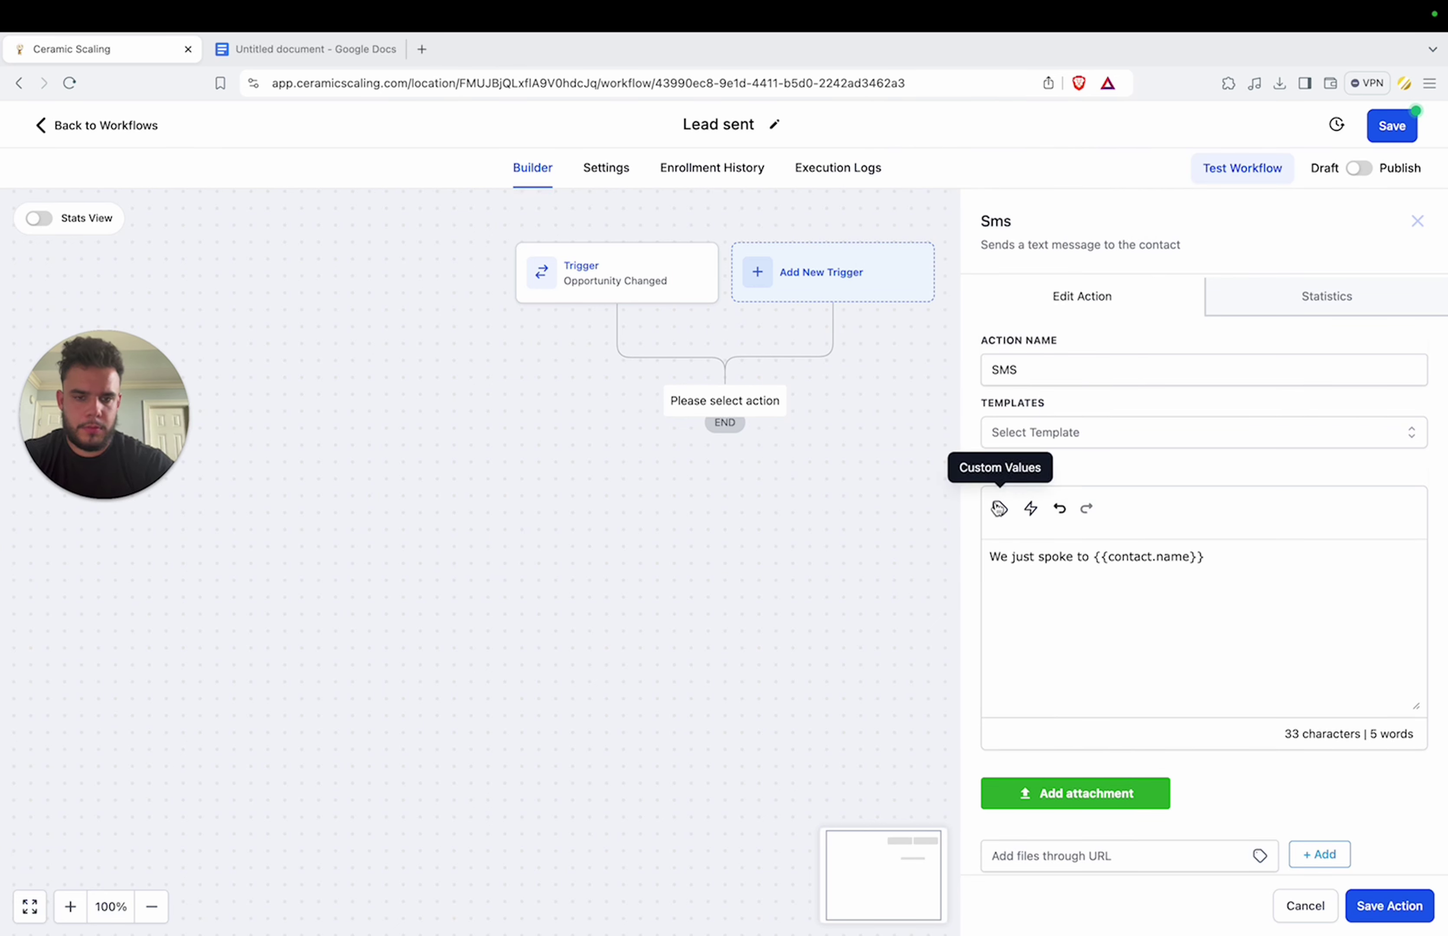
Step: Add separate "Phone:" and "Email:" lines to the message, filled with {{contact.phone}} and {{contact.email}}
{"action": "type", "text": "Ad"}
{"action": "key", "text": "BackSpace"}
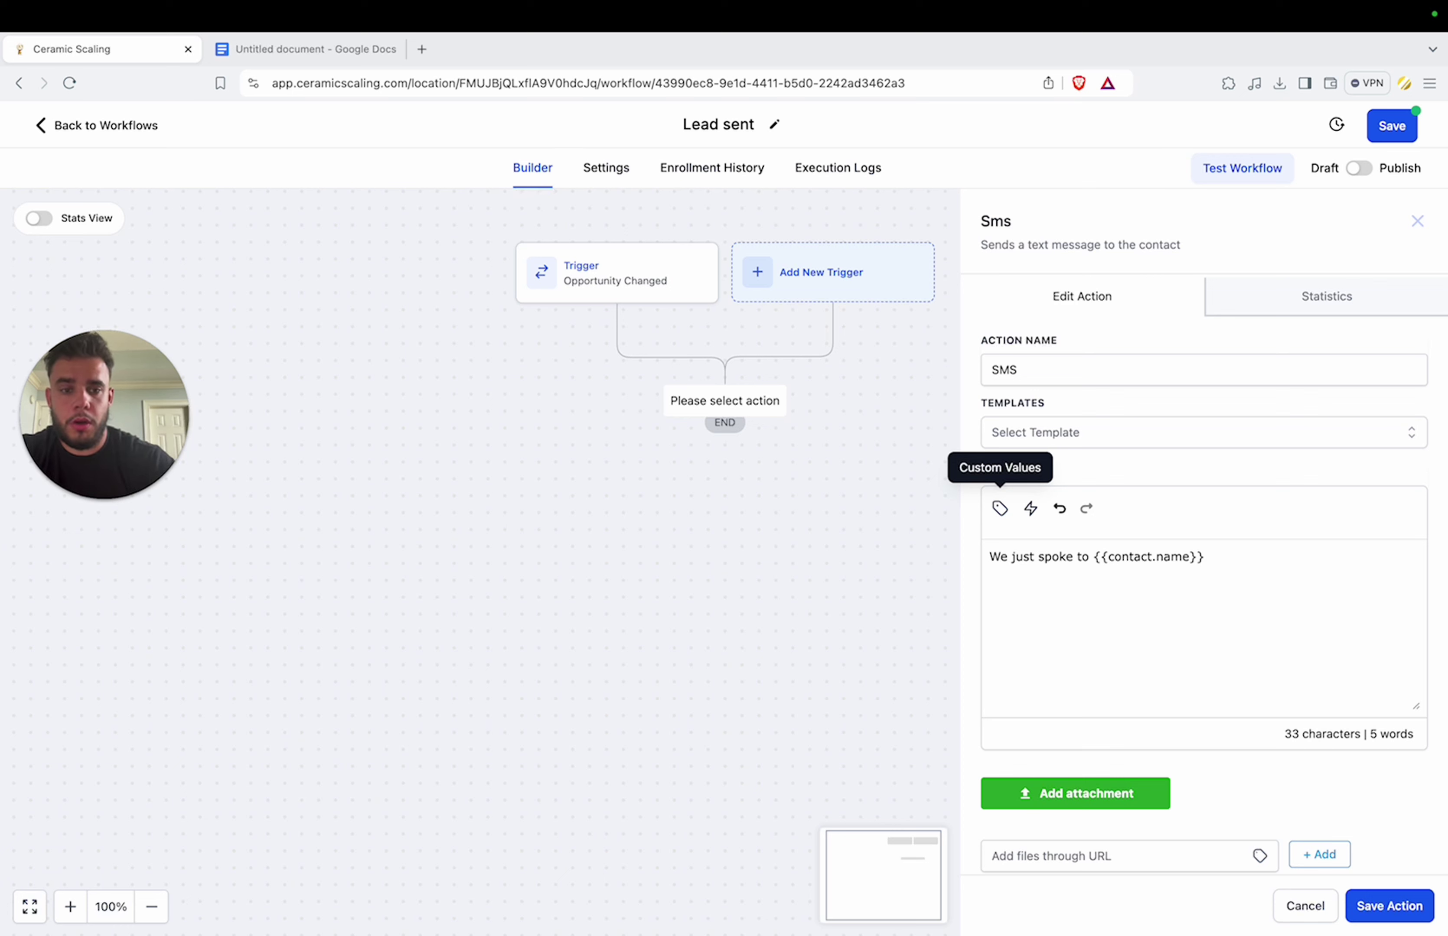
{"action": "type", "text": "Phone:"}
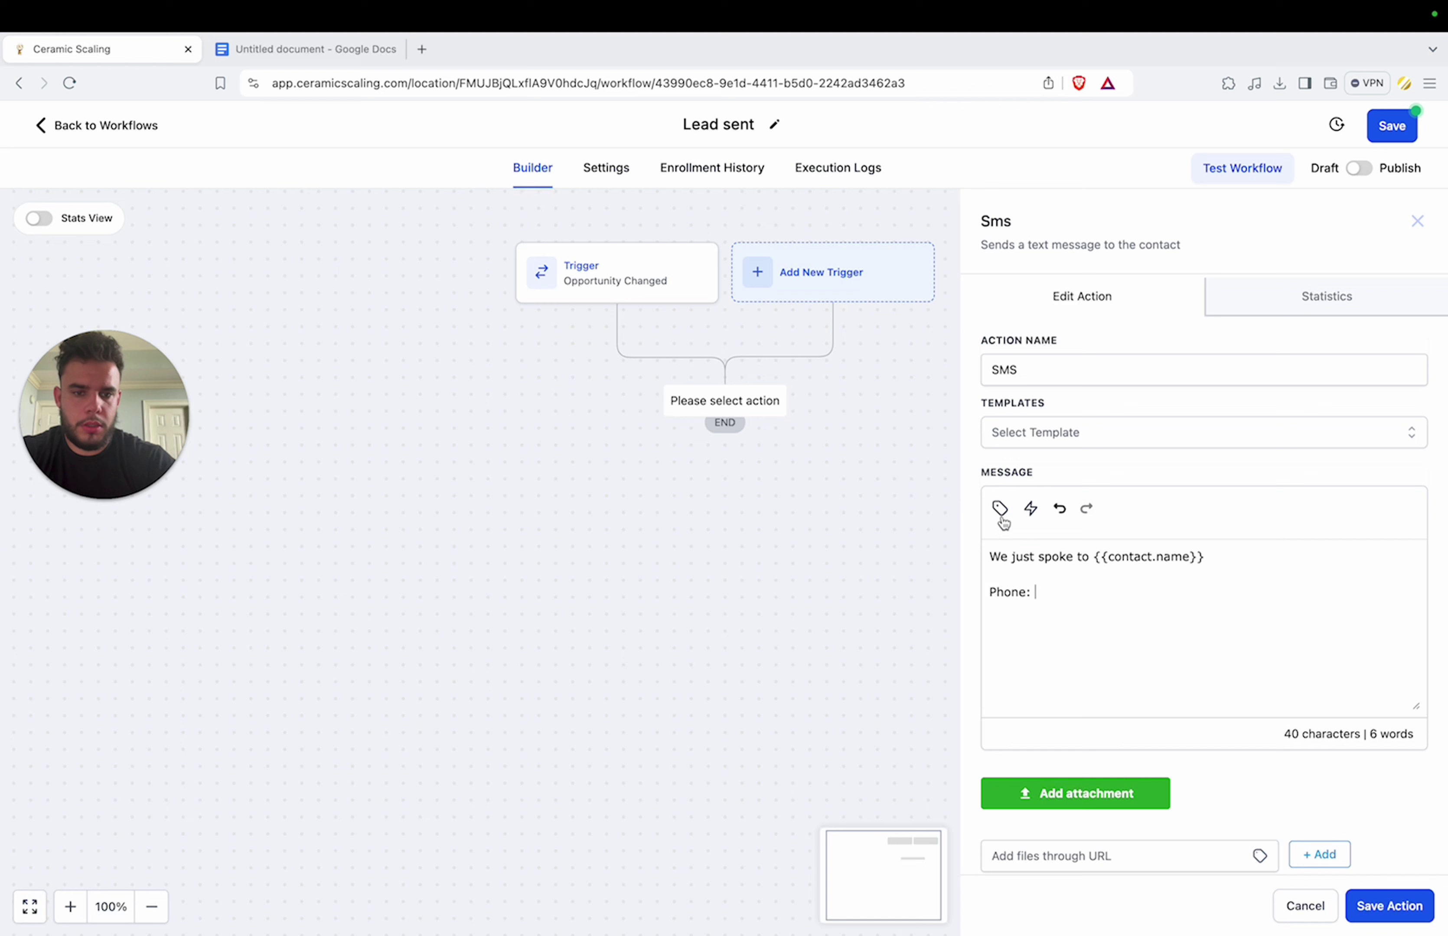
{"action": "left_click", "coordinate": [1002, 509]}
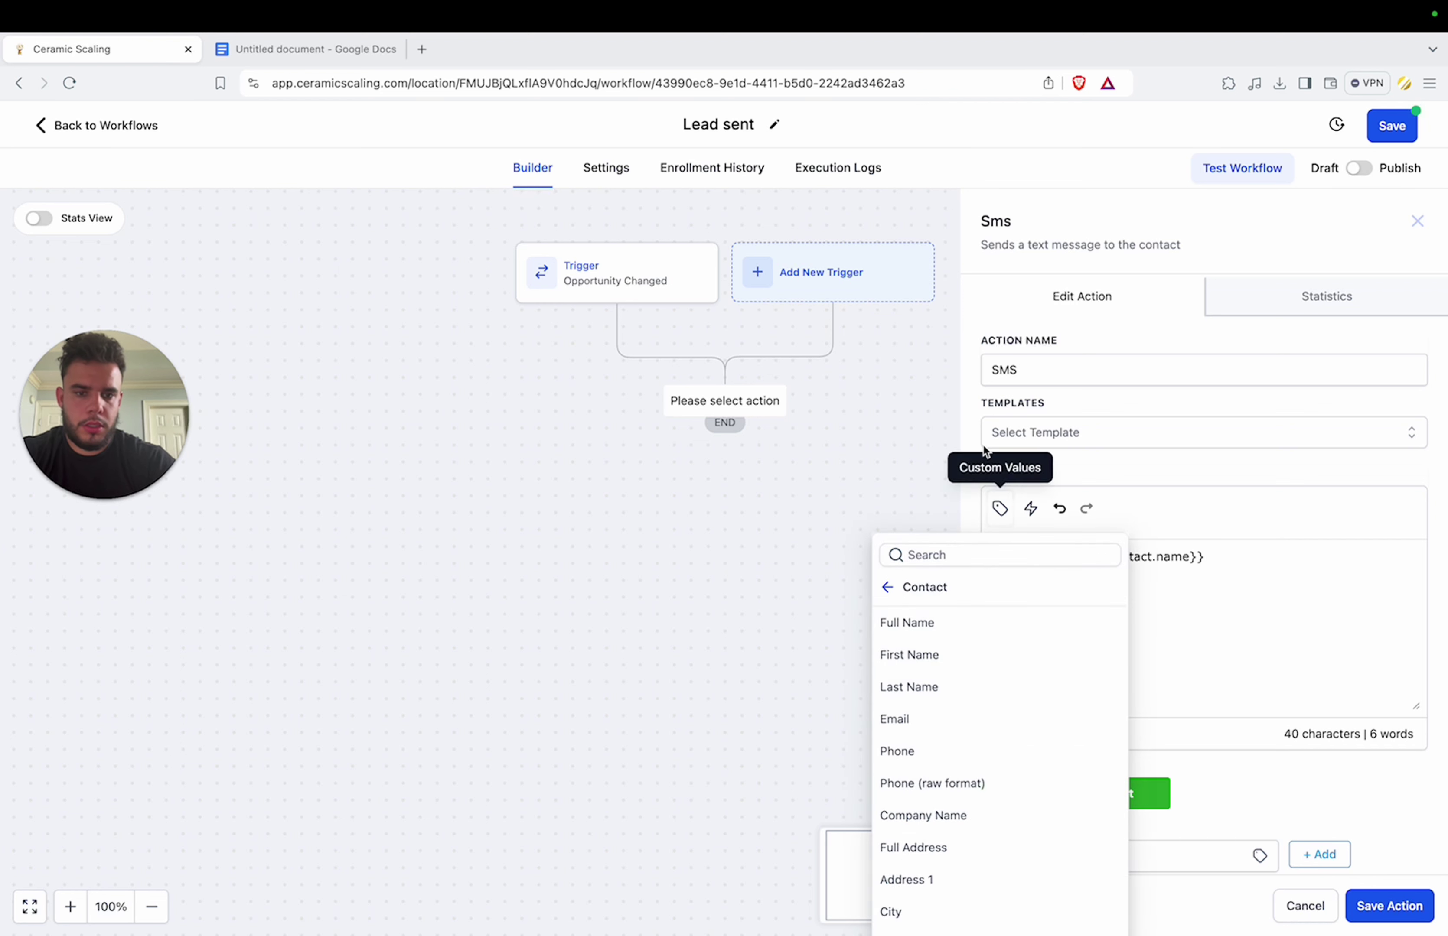
{"action": "left_click", "coordinate": [913, 750]}
{"action": "type", "text": "Em"}
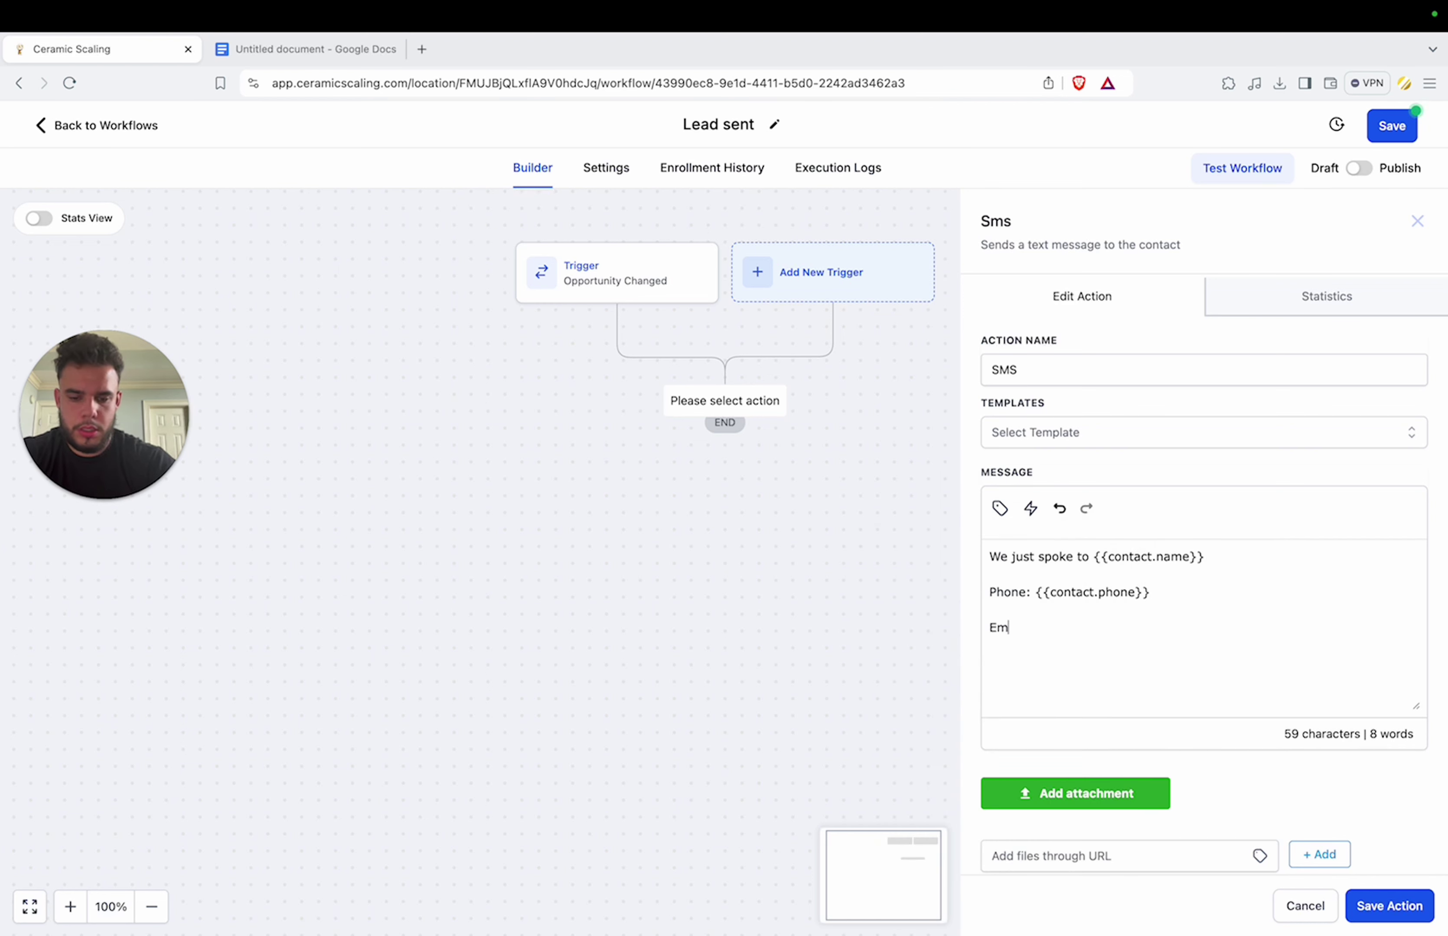
{"action": "type", "text": "i"}
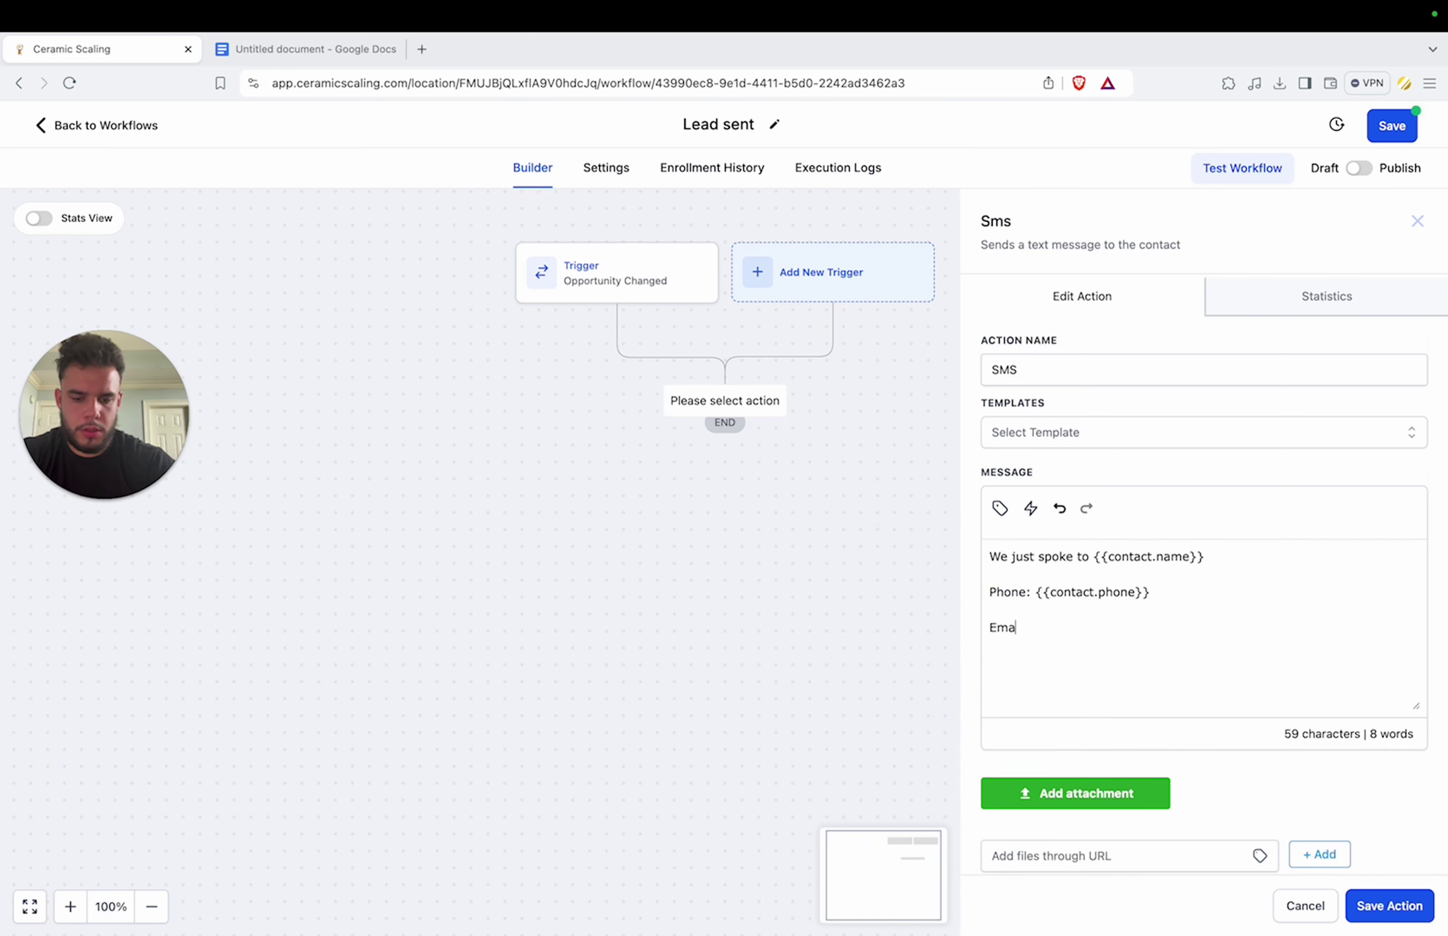
{"action": "type", "text": "il:{{contact.email}}"}
{"action": "key", "text": "Return"}
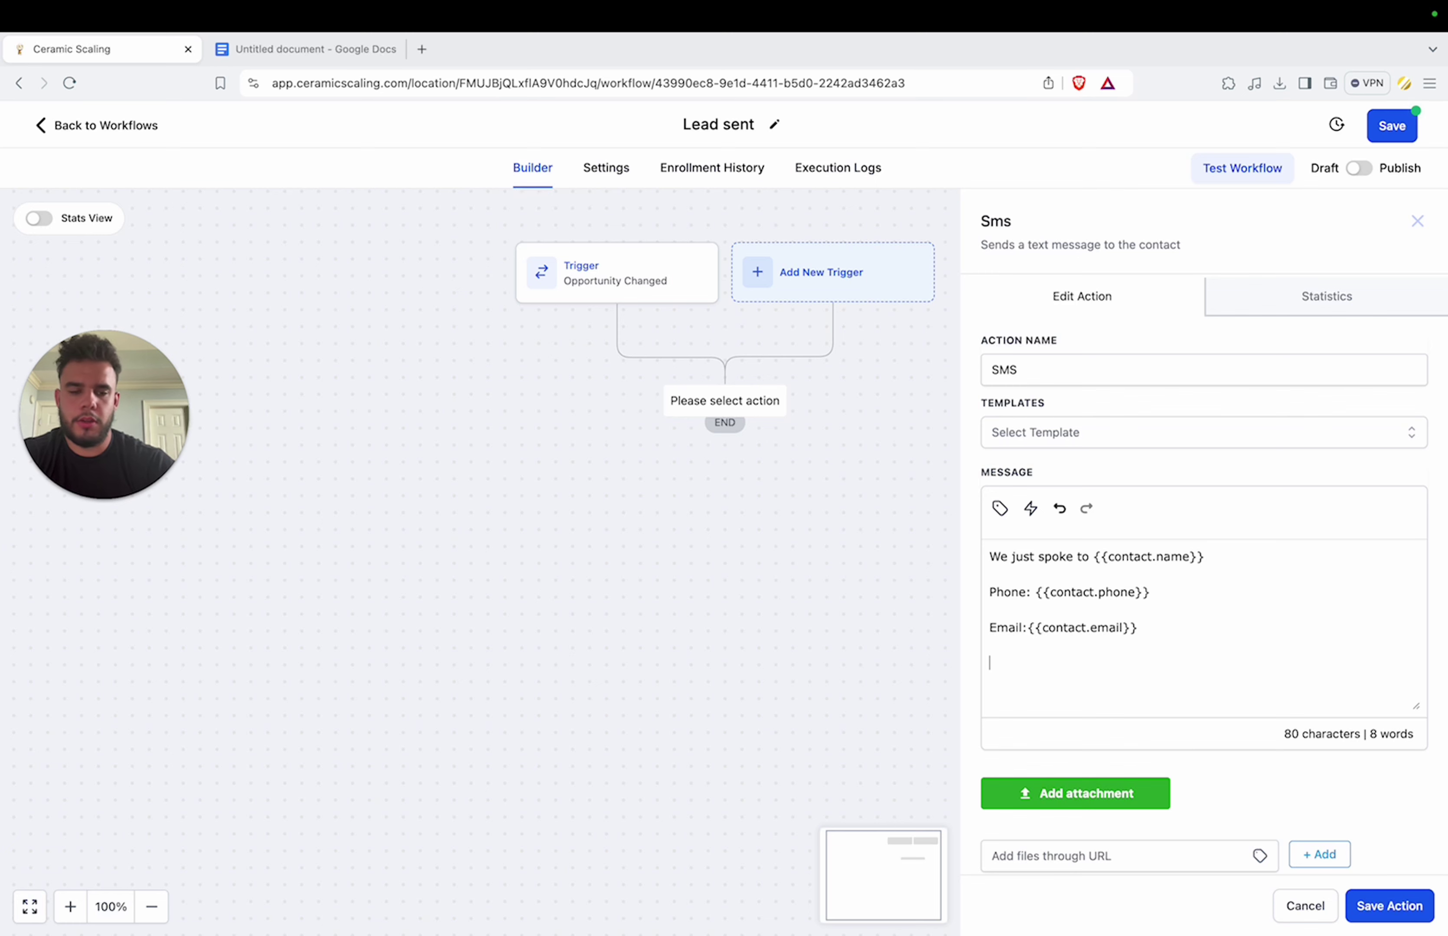
Step: Insert the Qualifying Question 1 custom field below the email line, with Answer 1 on the line beneath it
{"action": "left_click", "coordinate": [1000, 509]}
{"action": "scroll", "coordinate": [968, 675], "scroll_direction": "down", "scroll_amount": 5}
{"action": "scroll", "coordinate": [969, 677], "scroll_direction": "up", "scroll_amount": 5}
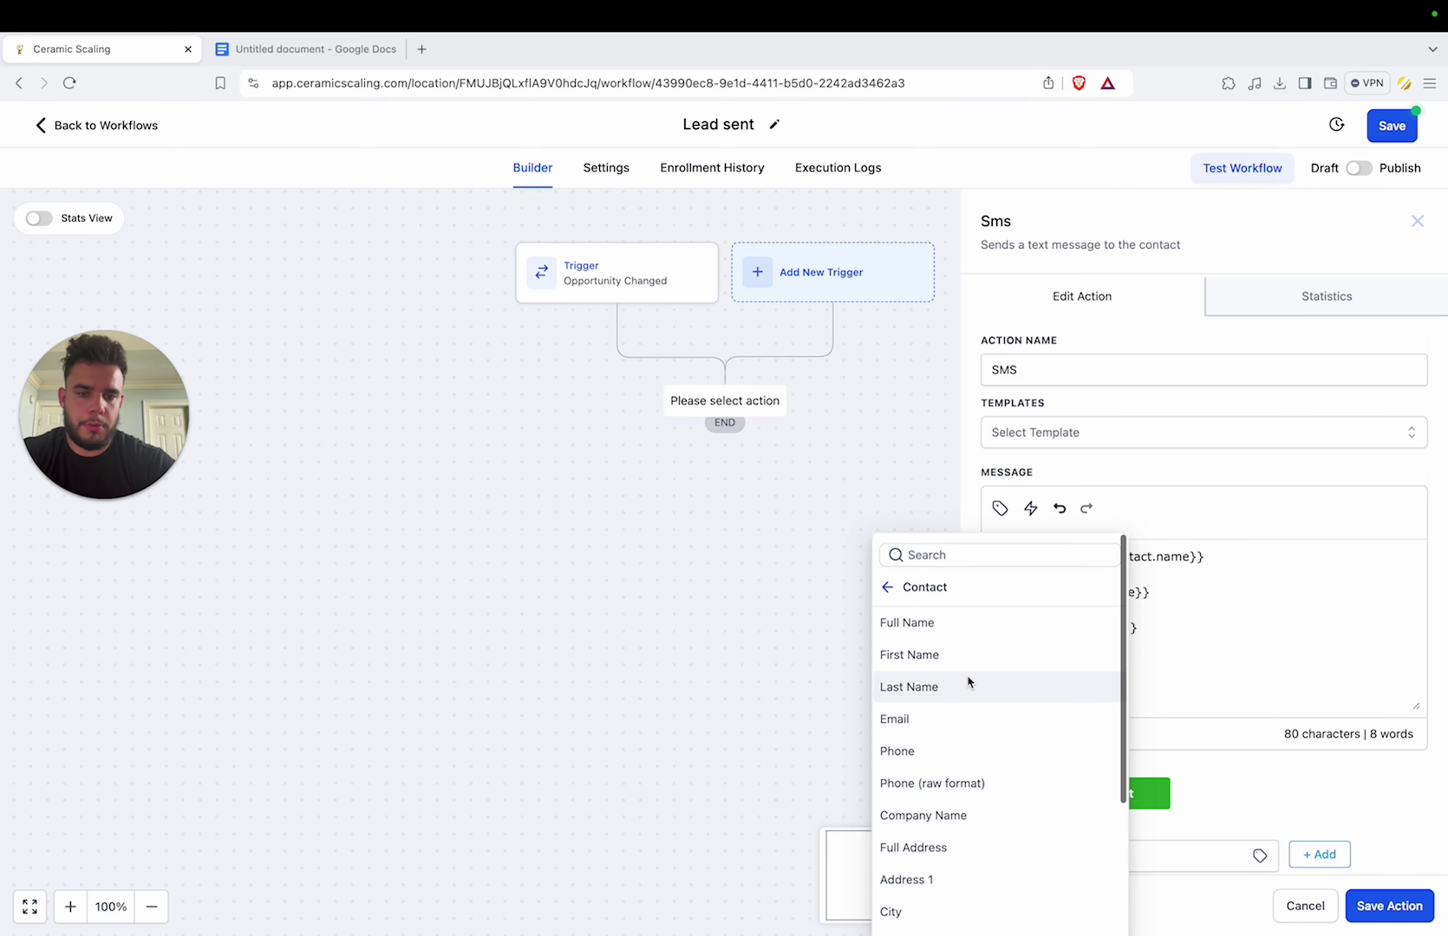
{"action": "left_click", "coordinate": [978, 844]}
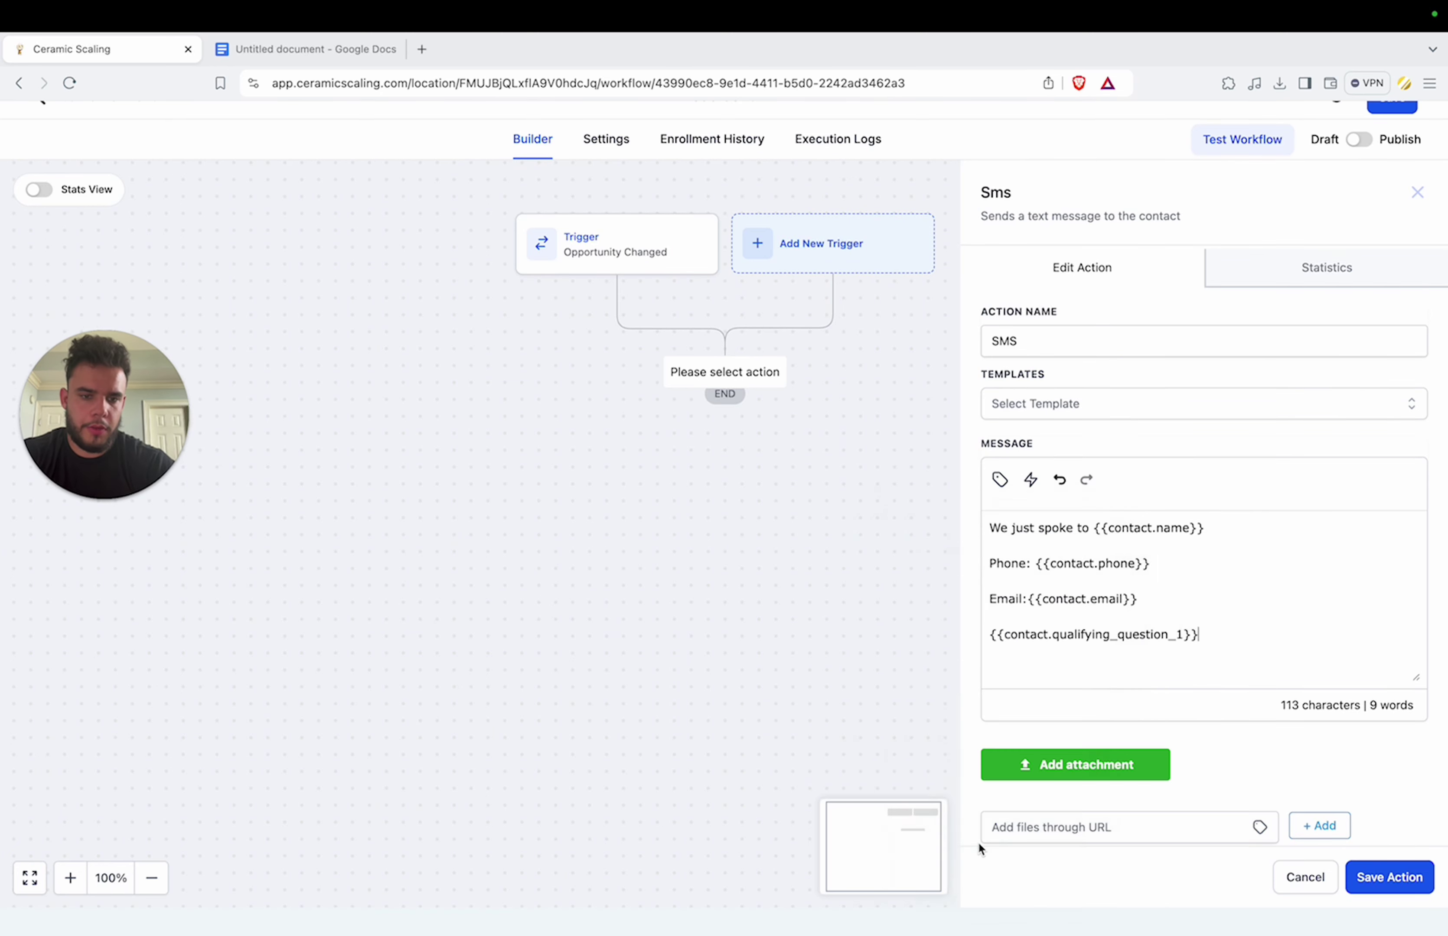
{"action": "scroll", "coordinate": [1187, 627], "scroll_direction": "up", "scroll_amount": 1}
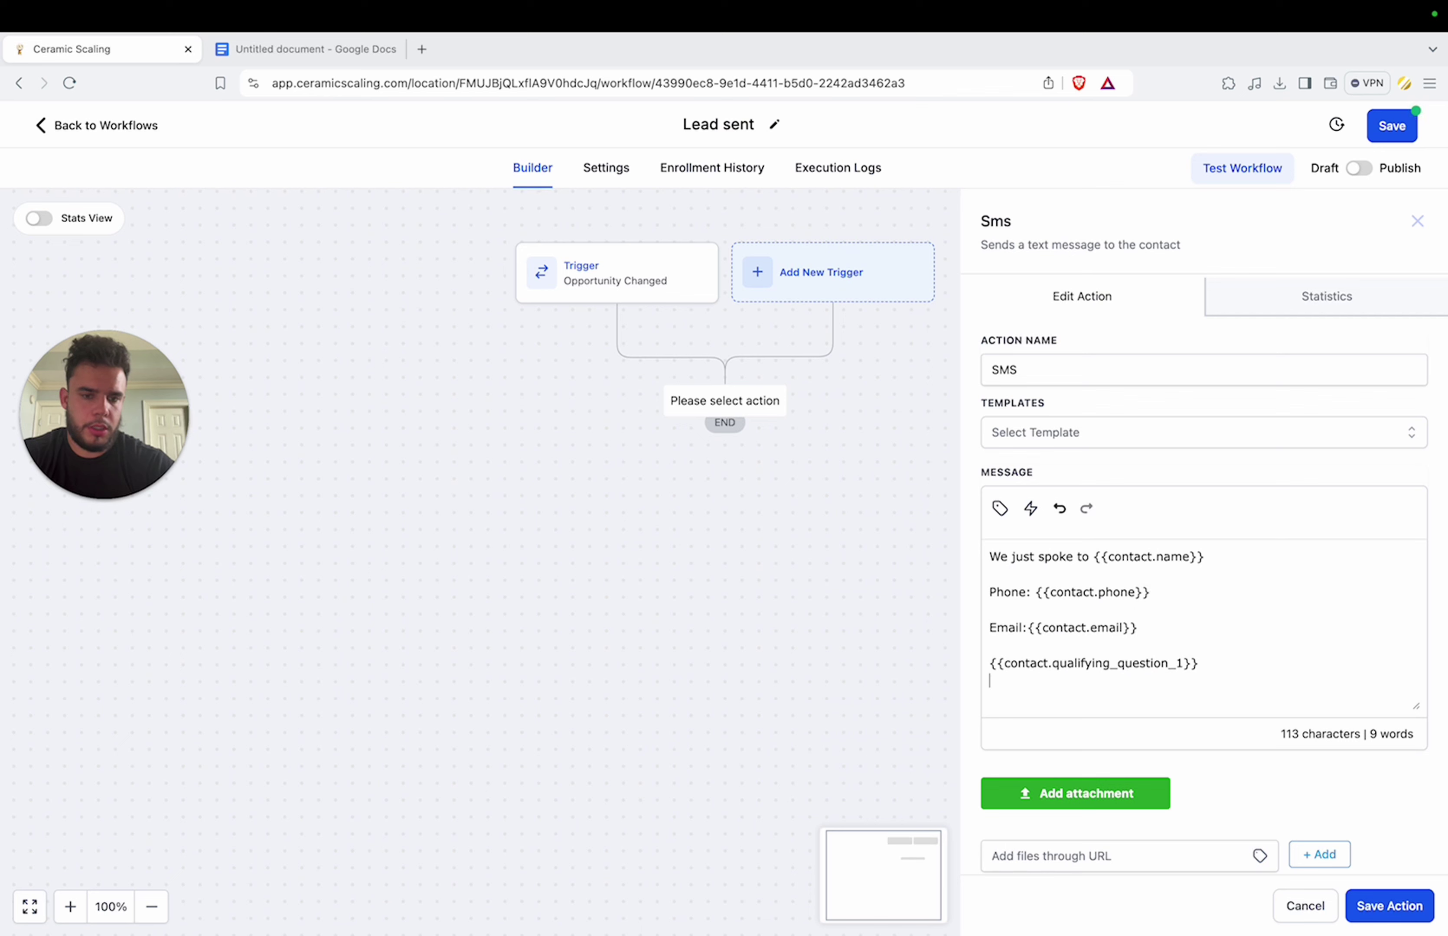
{"action": "left_click", "coordinate": [1000, 509]}
{"action": "left_click", "coordinate": [965, 631]}
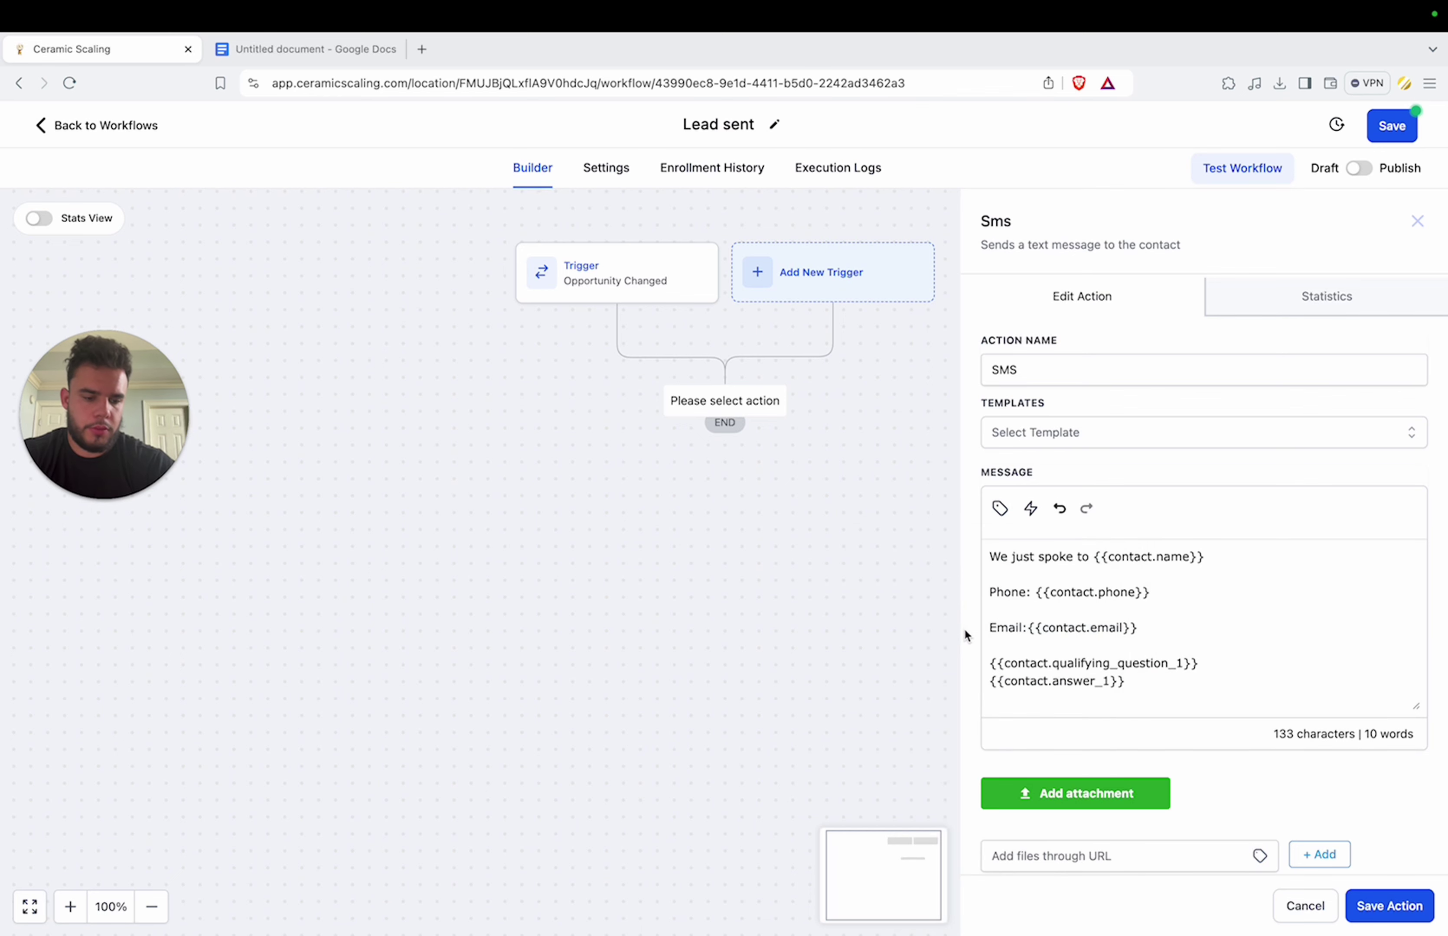
Step: Insert the Qualifying Question 2 custom field below the first pair, with Answer 2 on the line beneath it
{"action": "key", "text": "Return"}
{"action": "left_click", "coordinate": [1000, 509]}
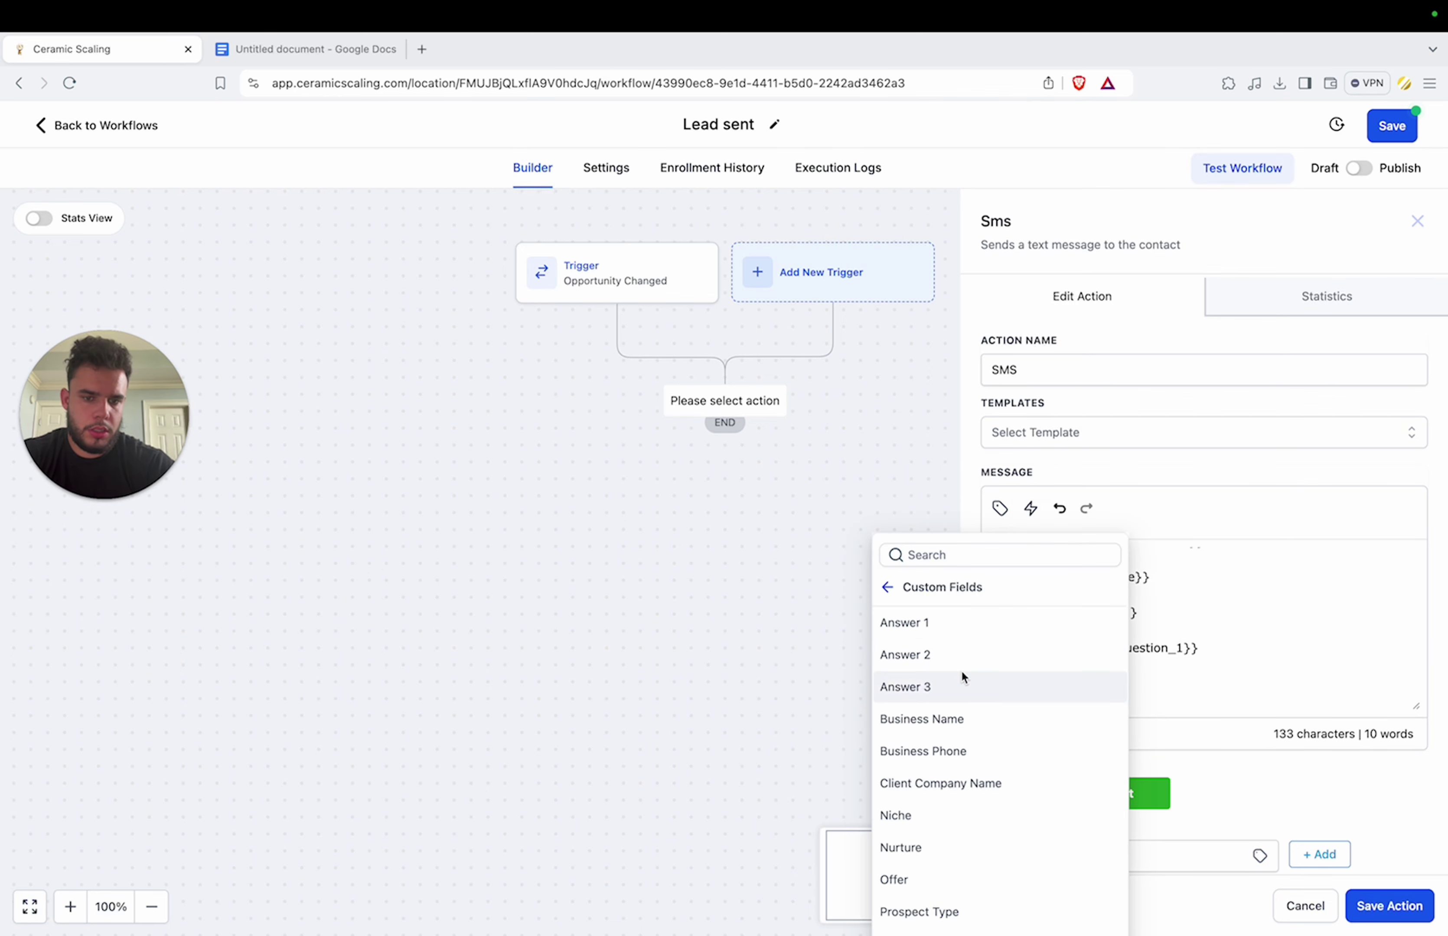
{"action": "scroll", "coordinate": [961, 675], "scroll_direction": "down", "scroll_amount": 2}
{"action": "left_click", "coordinate": [964, 914]}
{"action": "key", "text": "Return"}
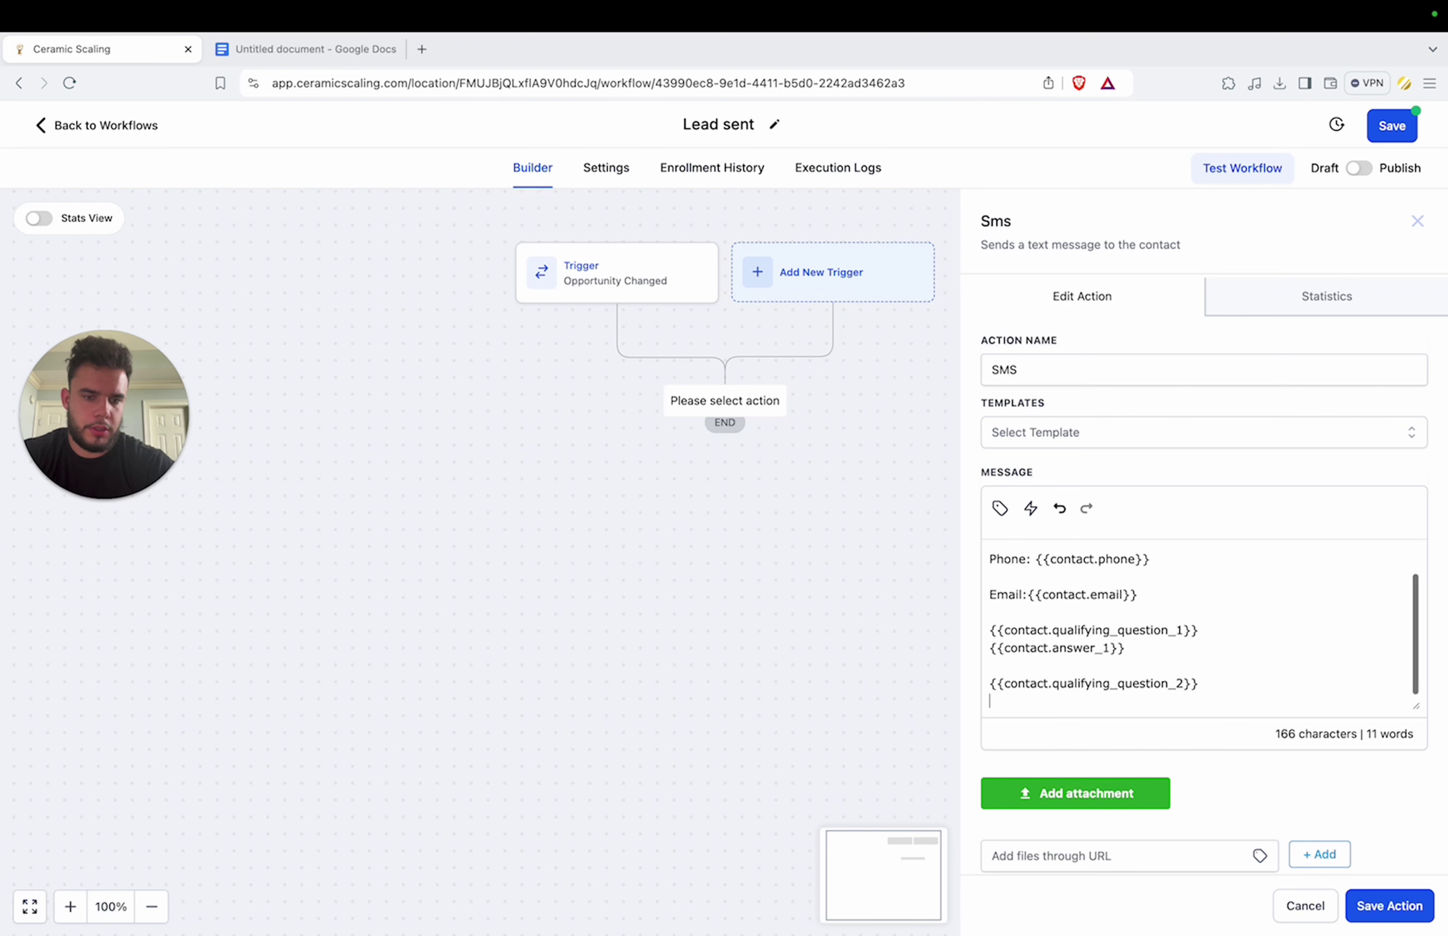
{"action": "left_click", "coordinate": [1000, 508]}
{"action": "scroll", "coordinate": [958, 767], "scroll_direction": "down", "scroll_amount": 1}
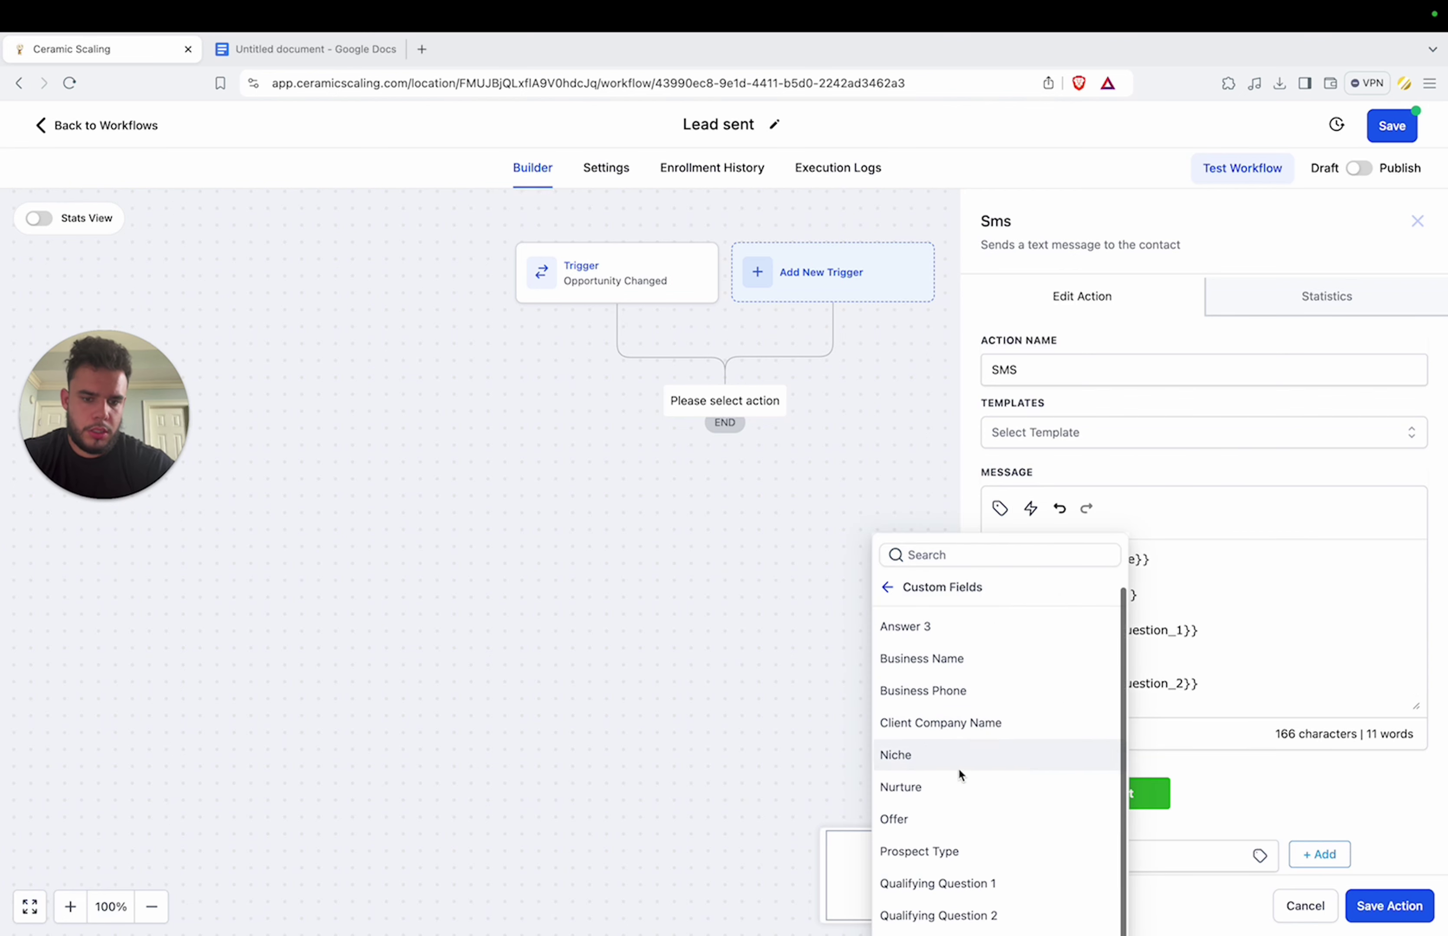
{"action": "scroll", "coordinate": [940, 643], "scroll_direction": "up", "scroll_amount": 1}
{"action": "left_click", "coordinate": [940, 643]}
{"action": "key", "text": "Return"}
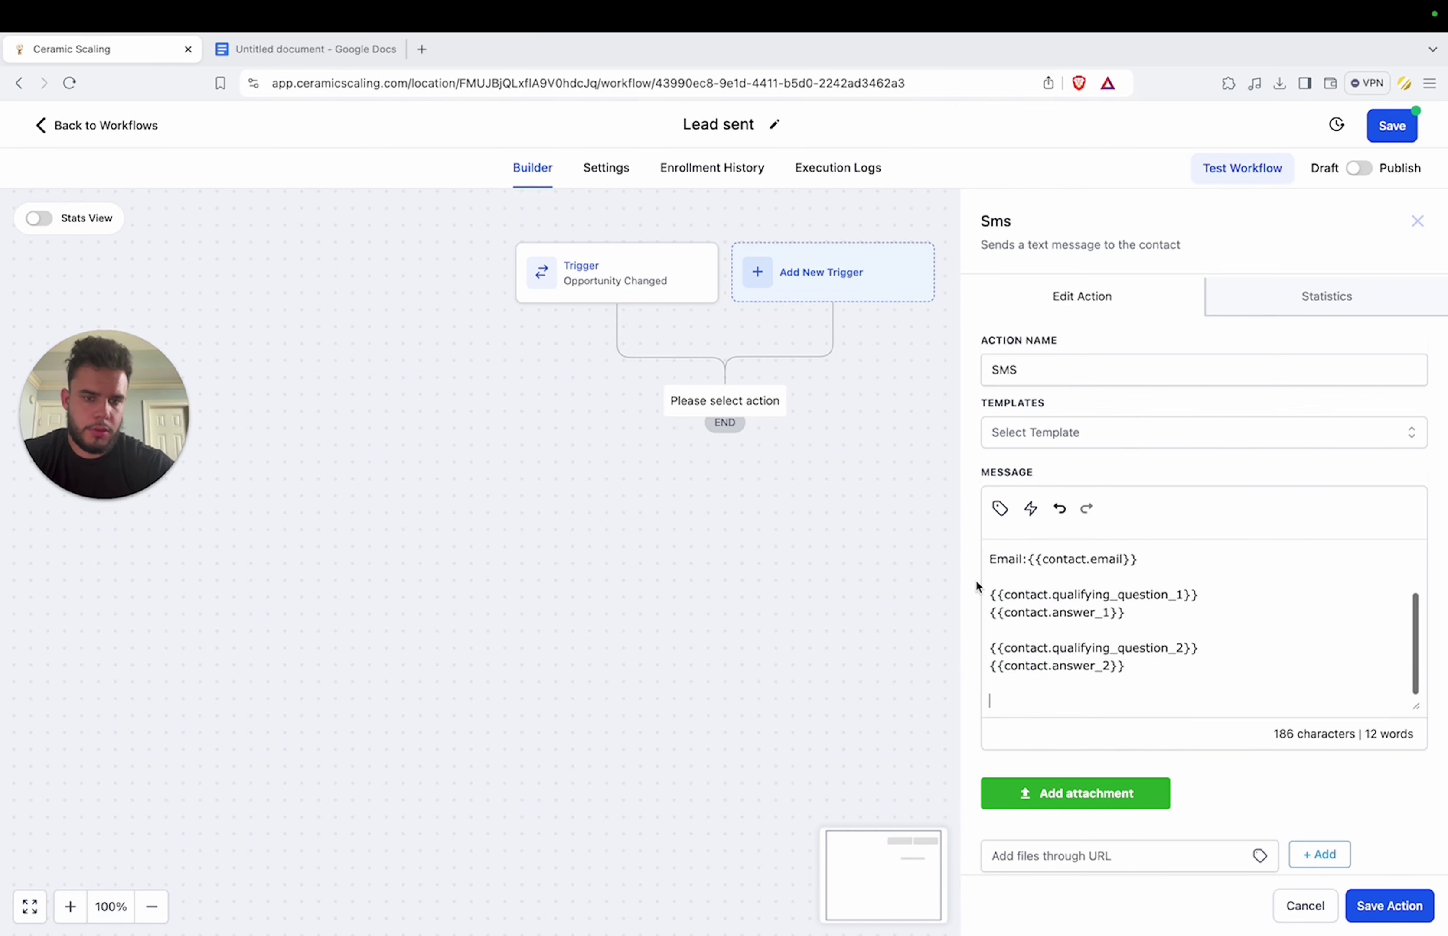
Step: Insert the Qualifying Question 3 custom field below the second pair, with Answer 3 on the line beneath it
{"action": "left_click", "coordinate": [1000, 508]}
{"action": "scroll", "coordinate": [958, 669], "scroll_direction": "down", "scroll_amount": 1}
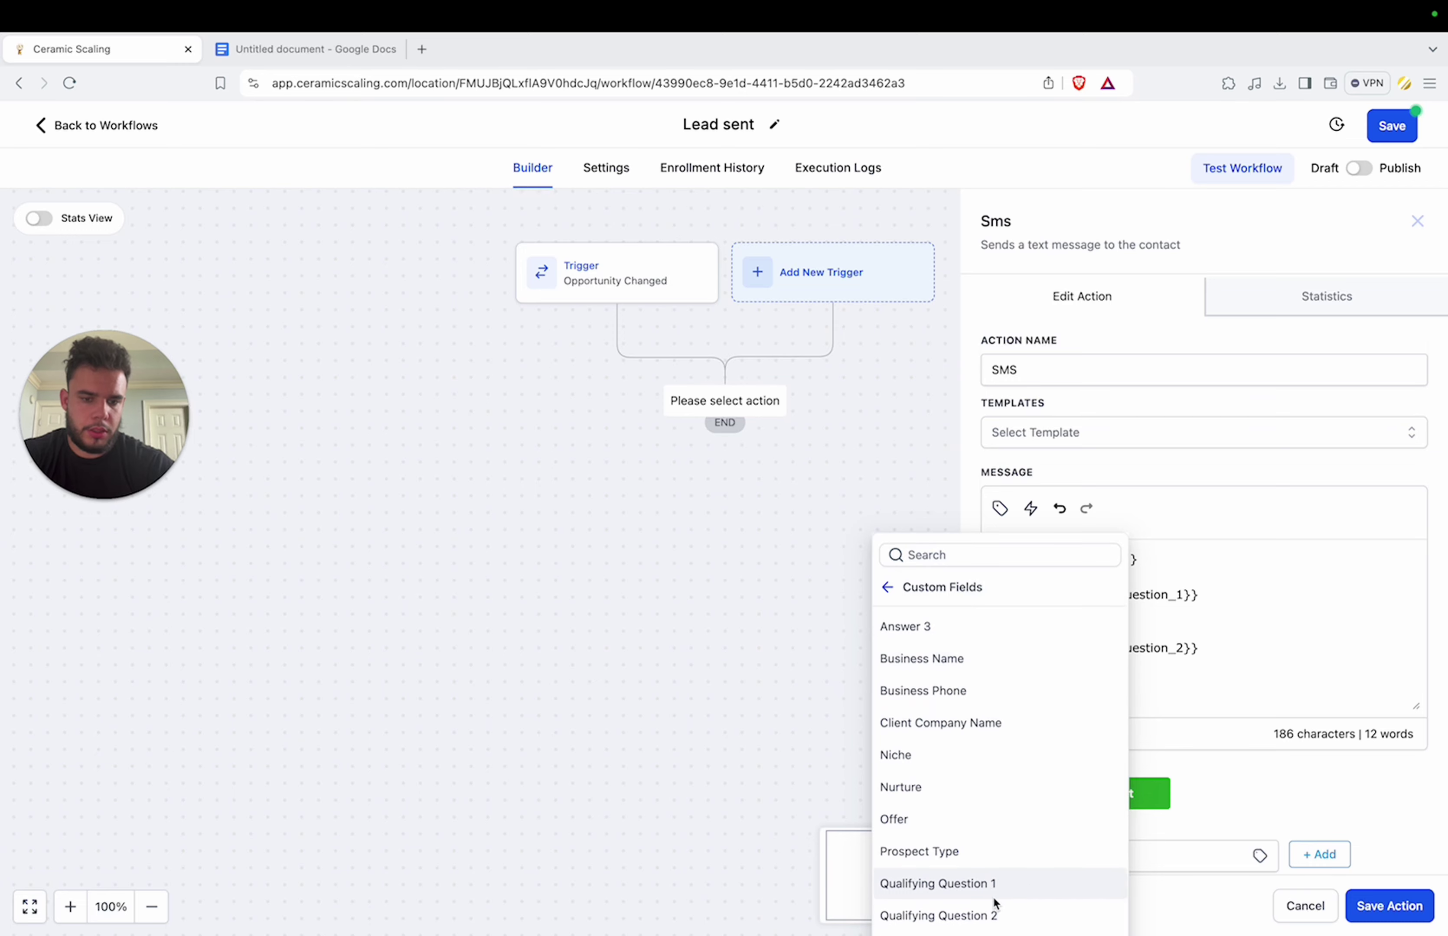
{"action": "scroll", "coordinate": [995, 903], "scroll_direction": "down", "scroll_amount": 1}
{"action": "left_click", "coordinate": [973, 918]}
{"action": "scroll", "coordinate": [1099, 690], "scroll_direction": "down", "scroll_amount": 1}
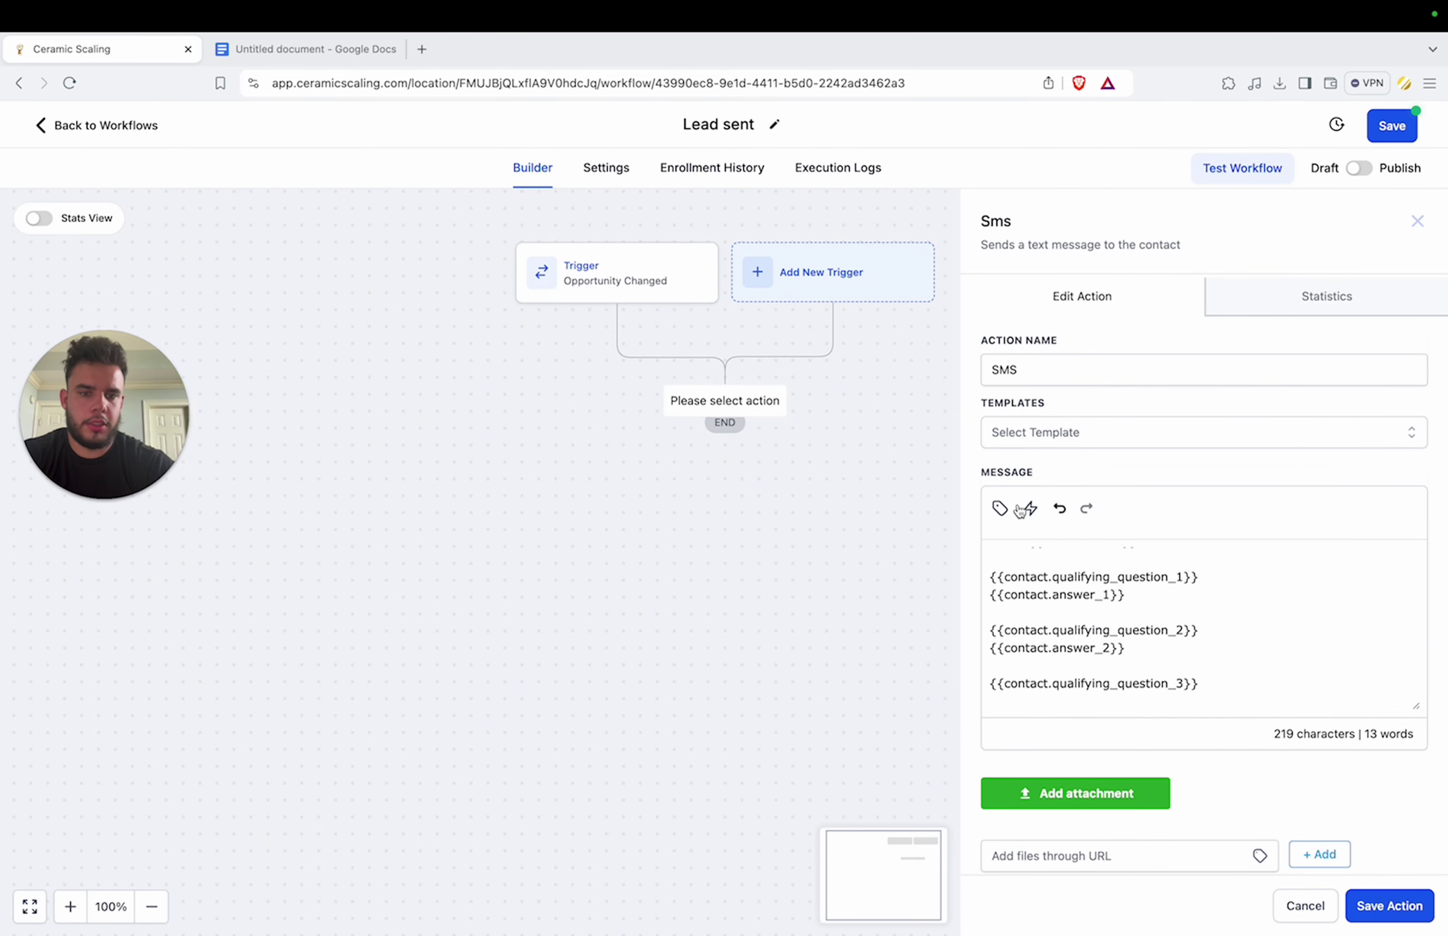
{"action": "left_click", "coordinate": [1001, 509]}
{"action": "left_click", "coordinate": [937, 689]}
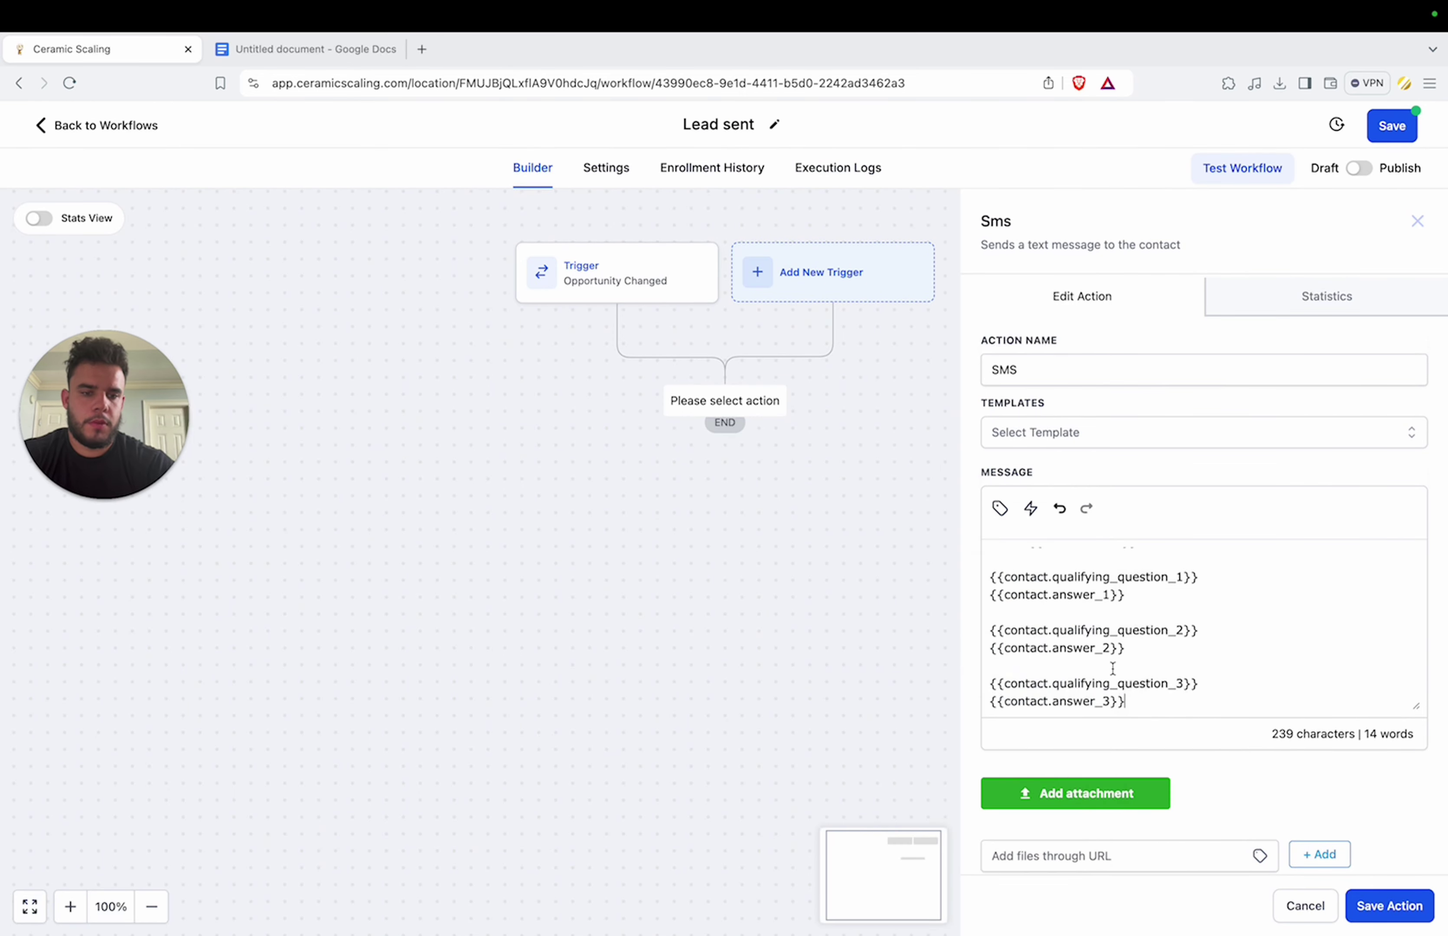
{"action": "scroll", "coordinate": [1112, 669], "scroll_direction": "up", "scroll_amount": 3}
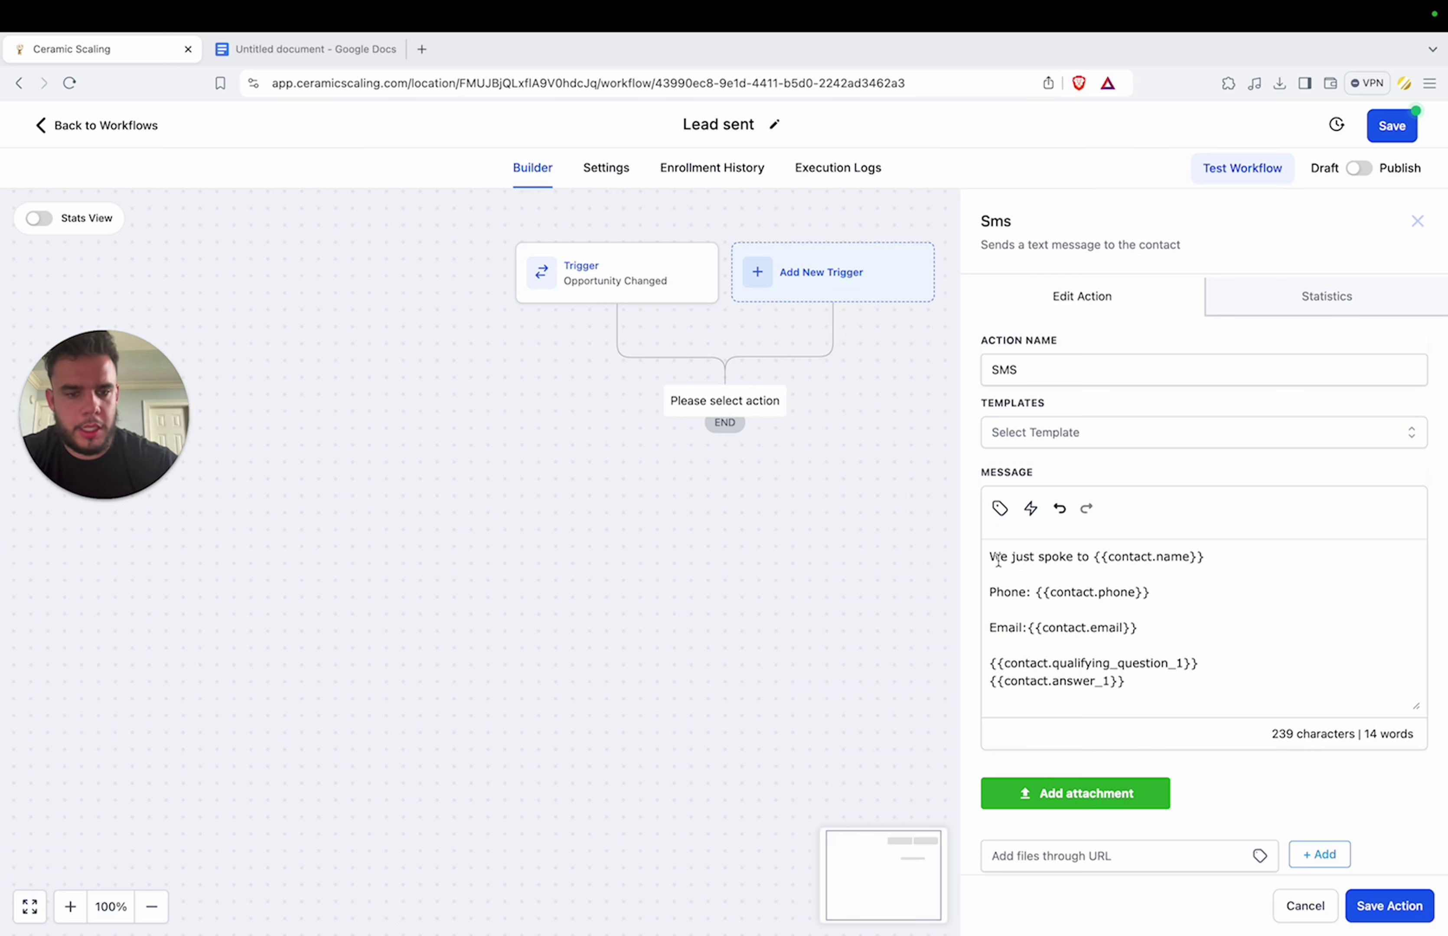
{"action": "left_click_drag", "start_coordinate": [998, 560], "coordinate": [1191, 620]}
{"action": "left_click", "coordinate": [1190, 624]}
{"action": "scroll", "coordinate": [1134, 633], "scroll_direction": "down", "scroll_amount": 3}
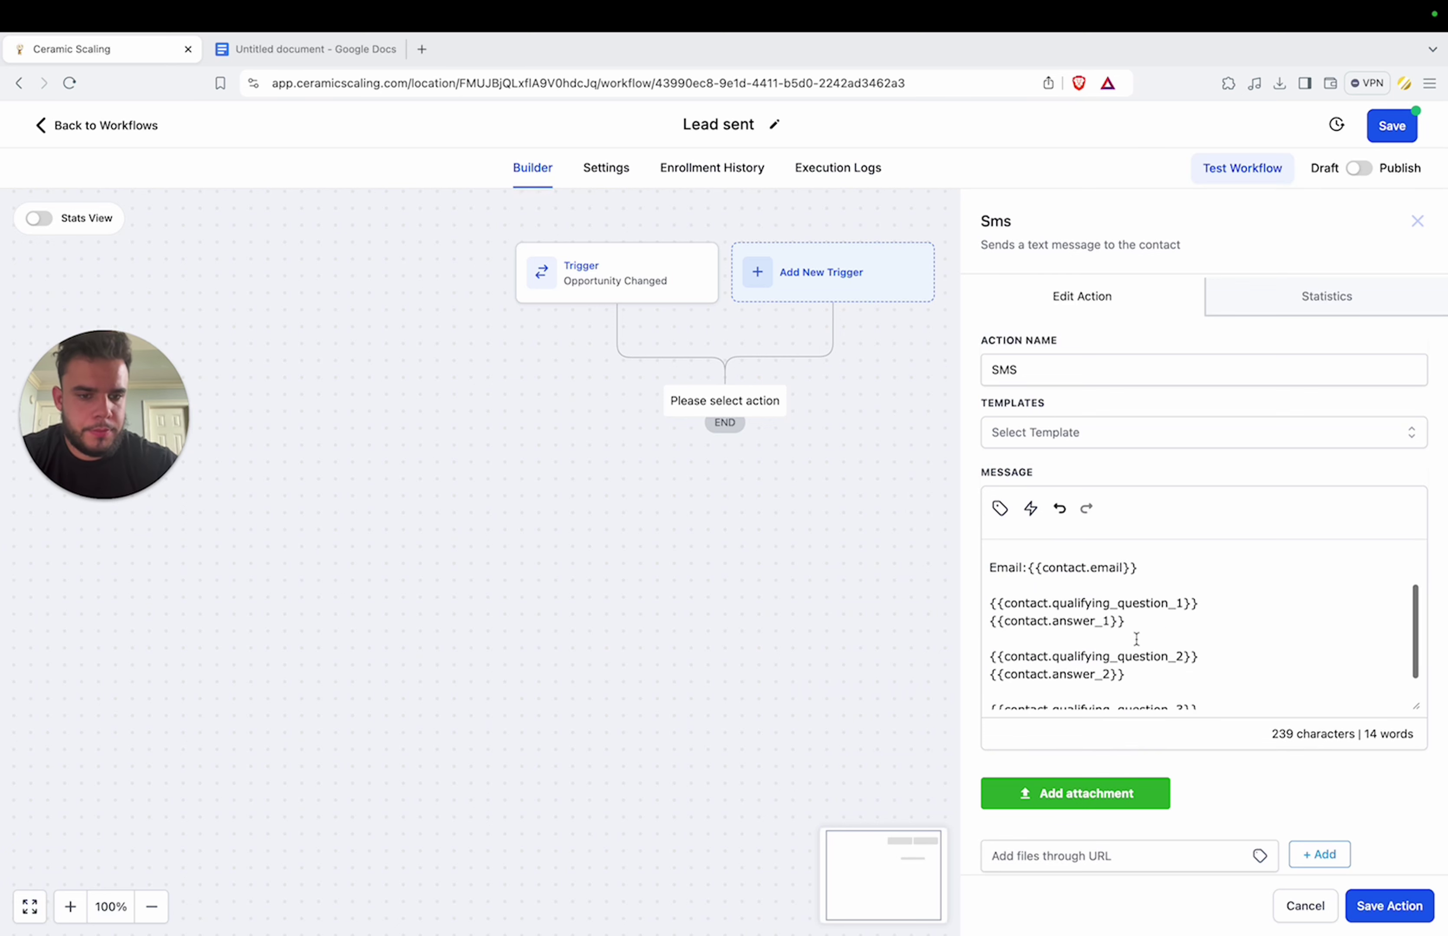
{"action": "left_click_drag", "start_coordinate": [992, 577], "coordinate": [1157, 614]}
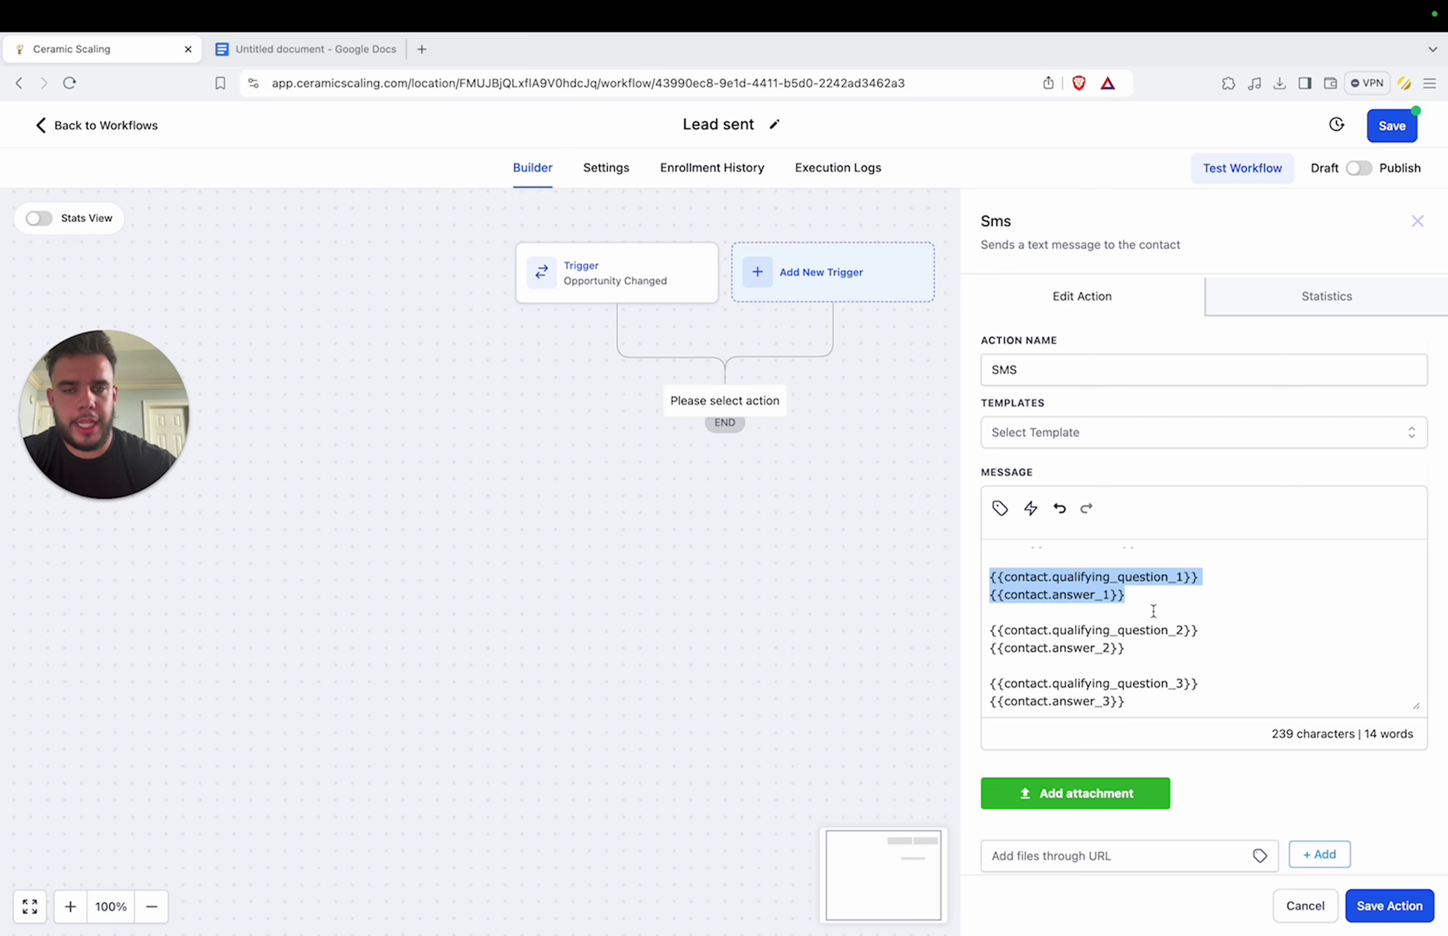
Step: End the SMS message with a separate line reading "Give them a call" and save the action
{"action": "left_click", "coordinate": [1131, 705]}
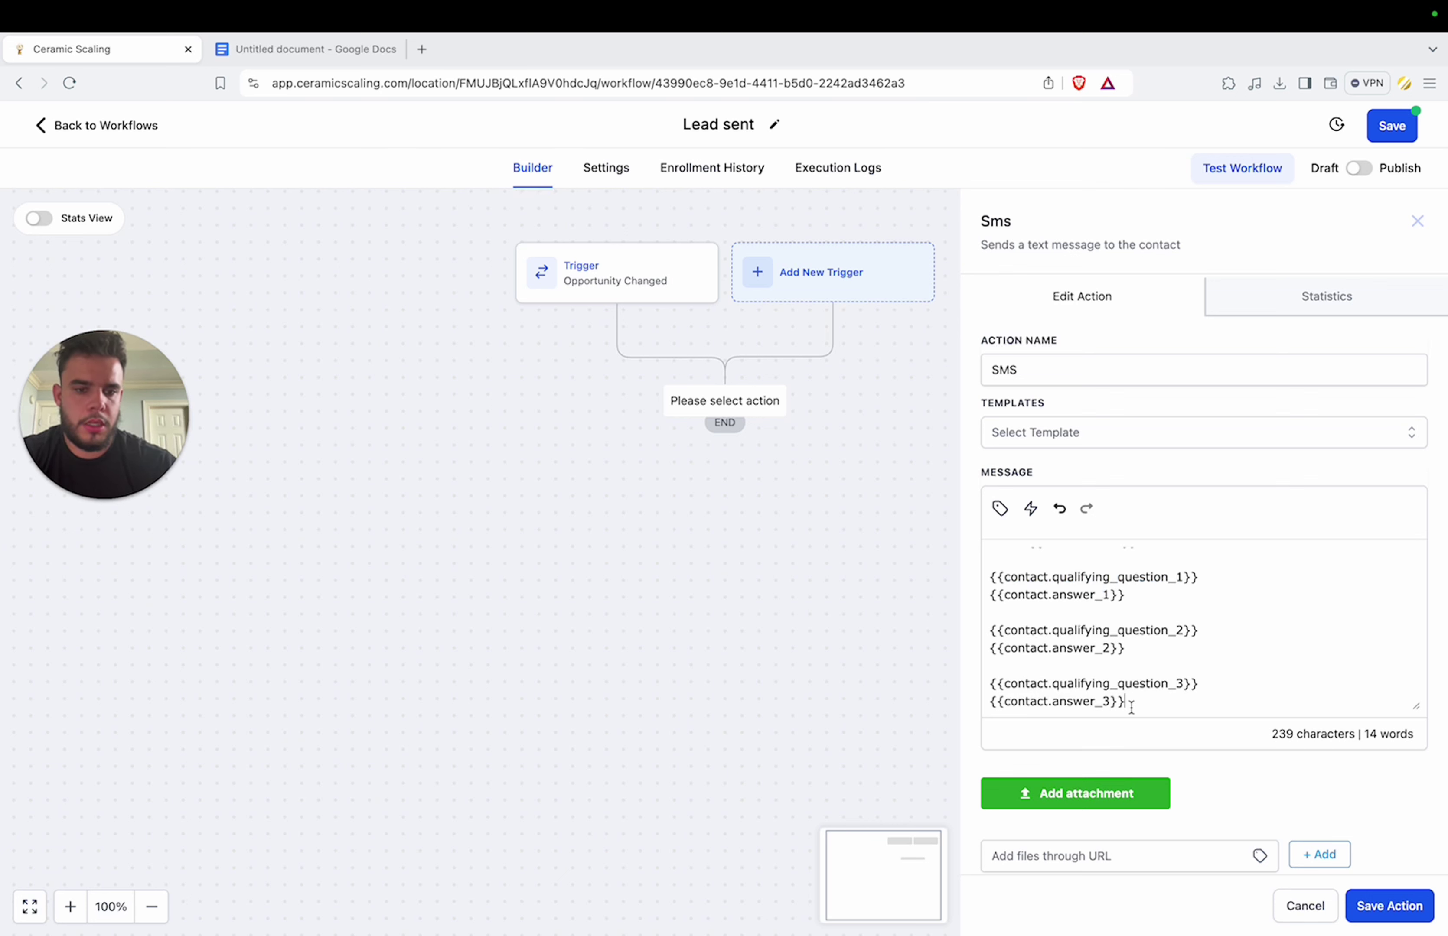
{"action": "key", "text": "Return"}
{"action": "key", "text": "Return"}
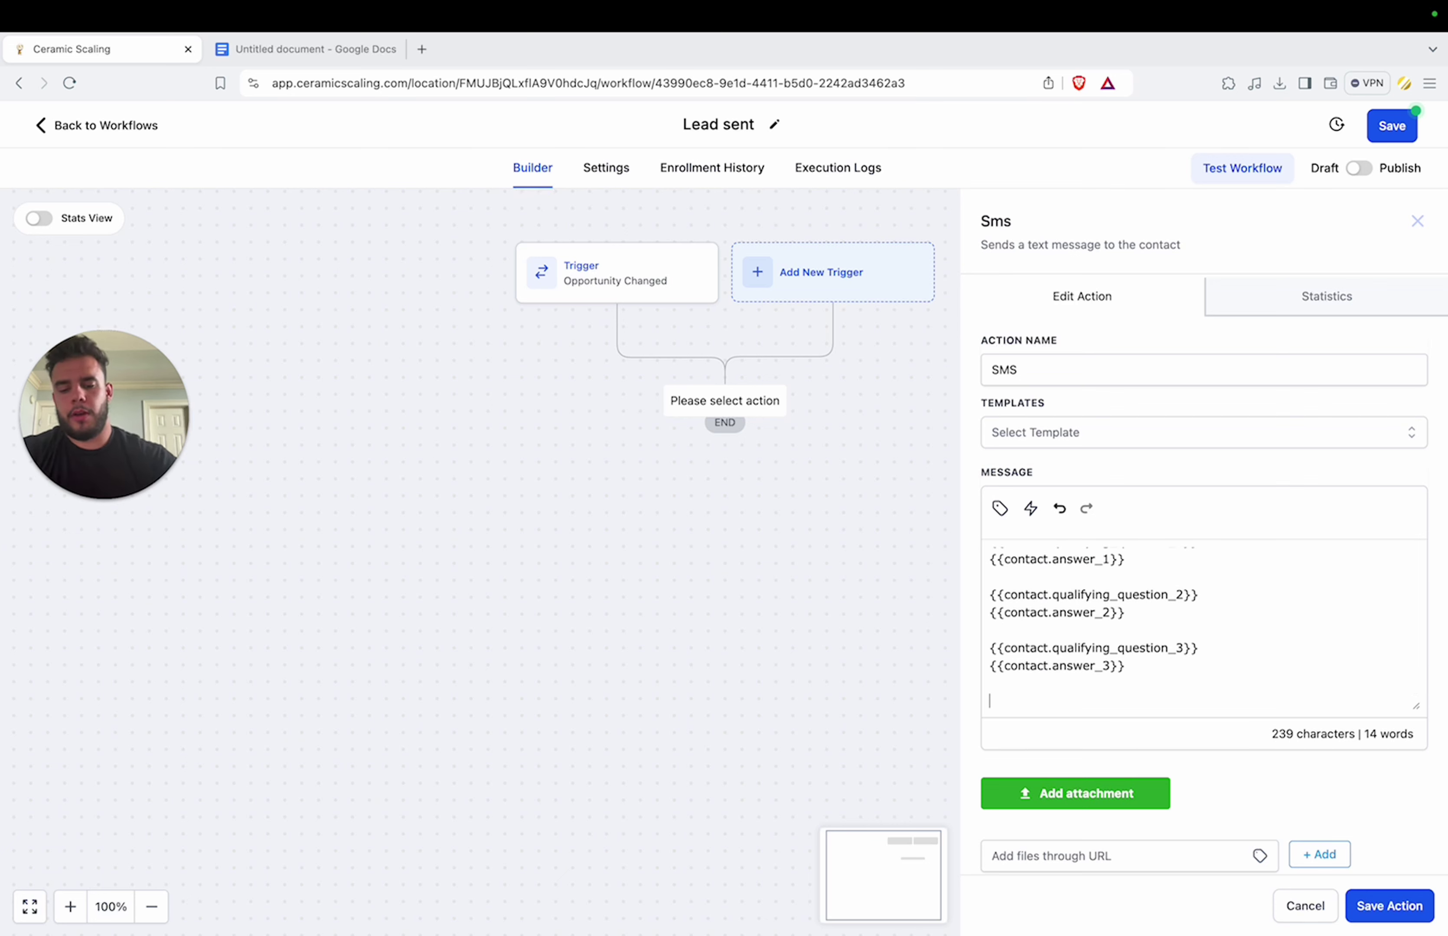
{"action": "type", "text": "Give them a call"}
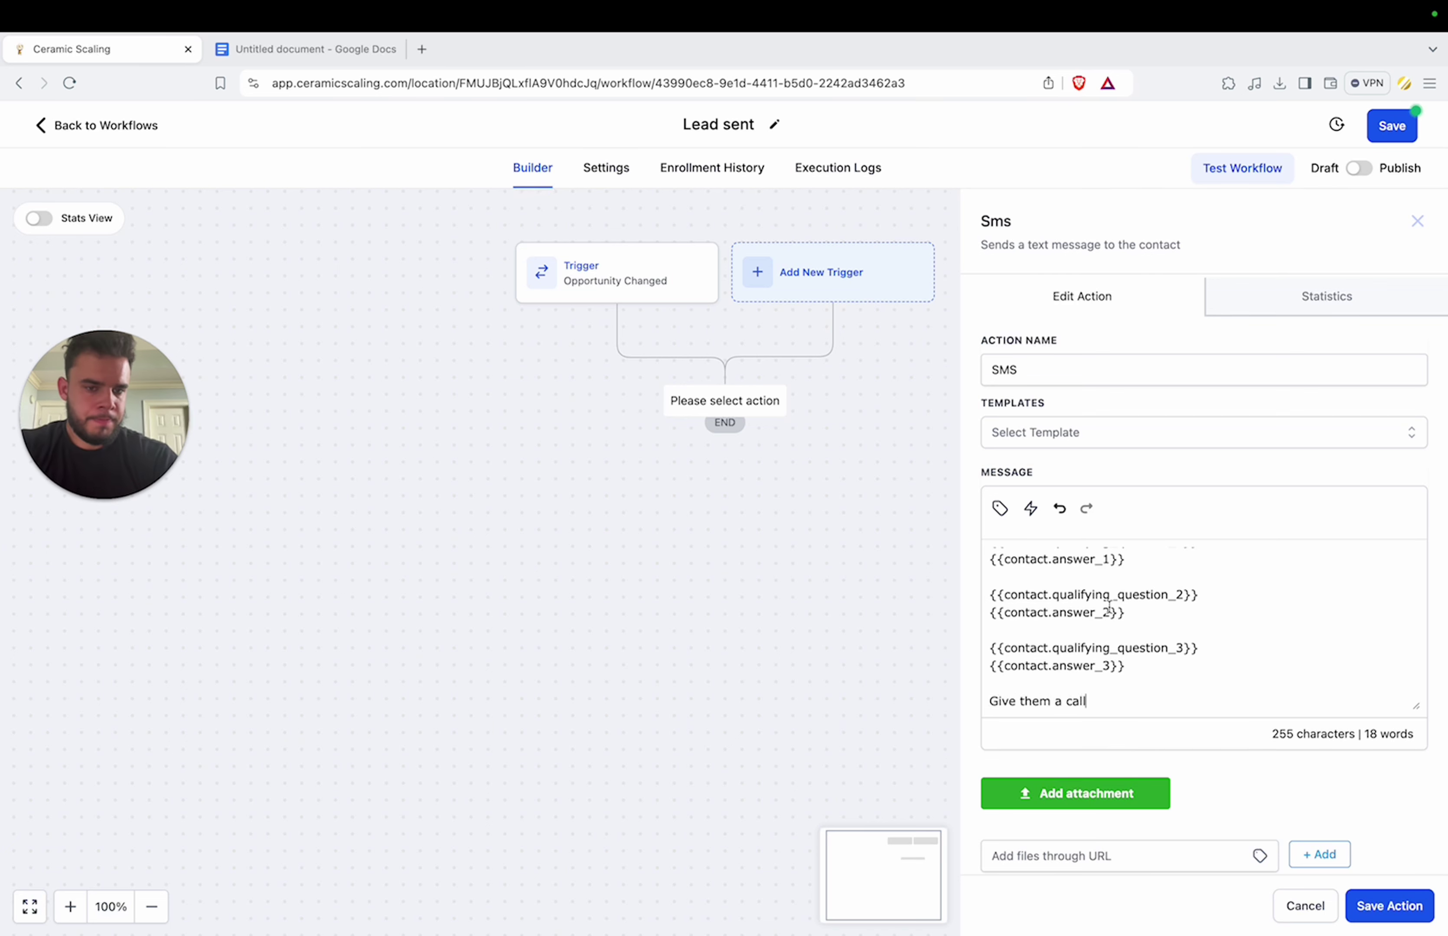
{"action": "scroll", "coordinate": [1109, 605], "scroll_direction": "up", "scroll_amount": 5}
{"action": "scroll", "coordinate": [1109, 606], "scroll_direction": "down", "scroll_amount": 5}
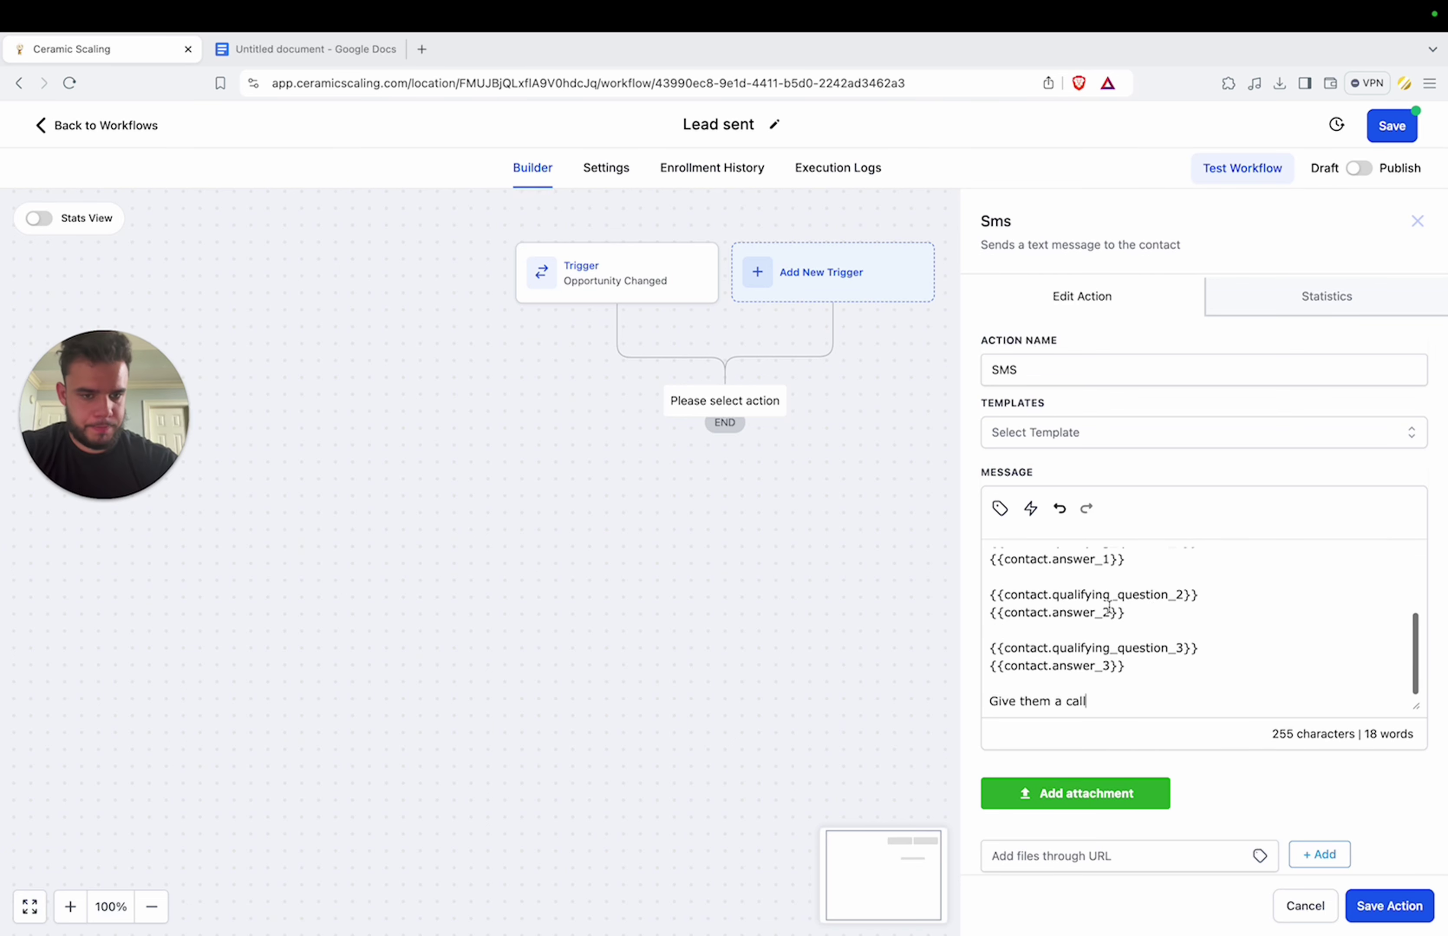
{"action": "left_click", "coordinate": [1394, 906]}
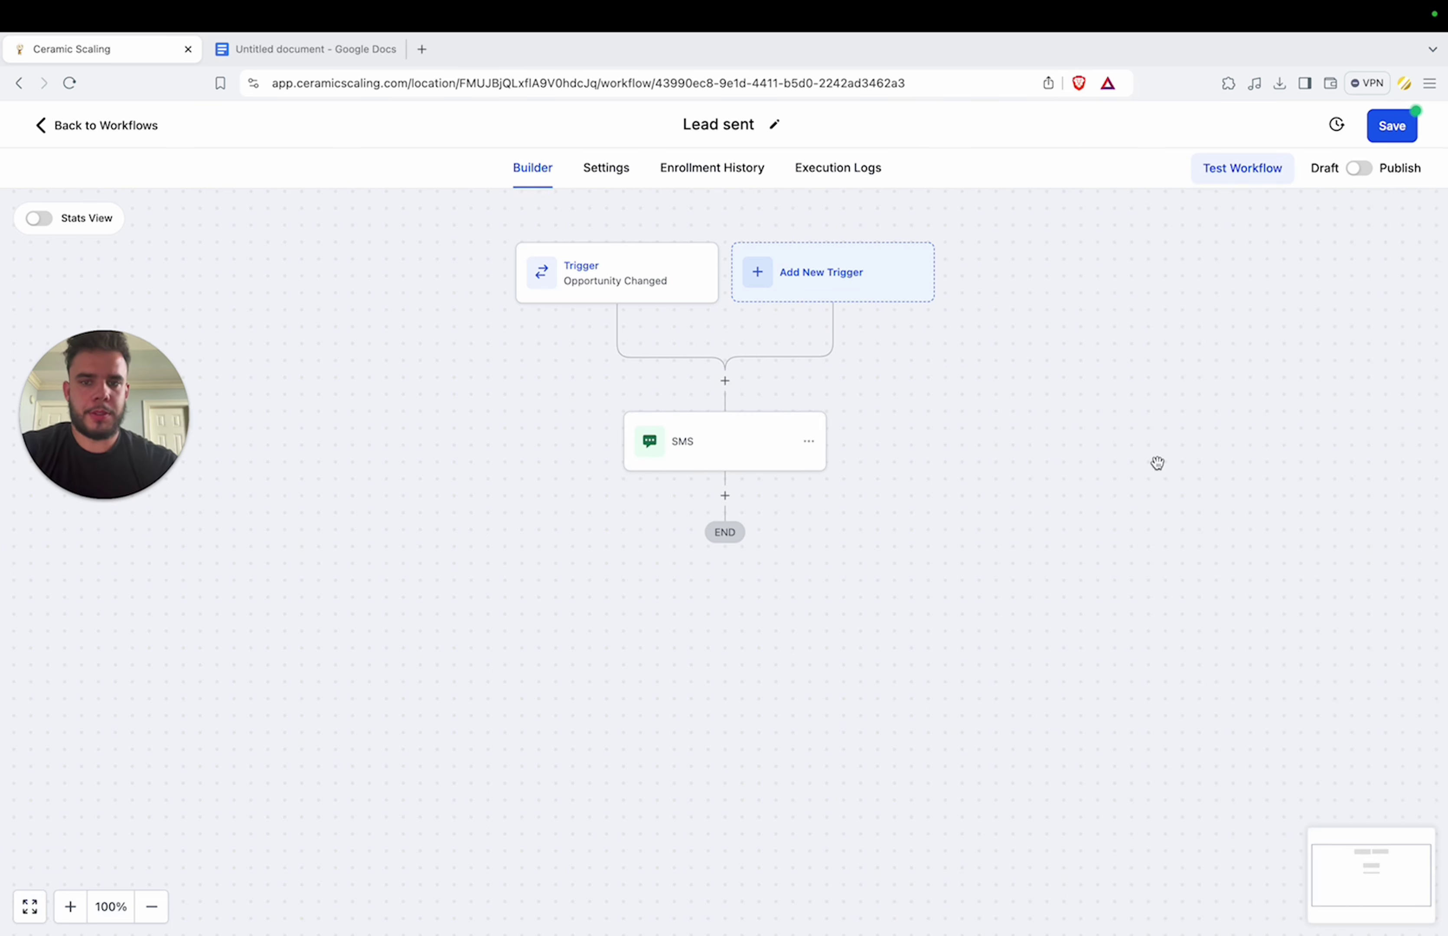
Step: Switch the Lead sent workflow from draft to published and save it
{"action": "left_click", "coordinate": [1359, 170]}
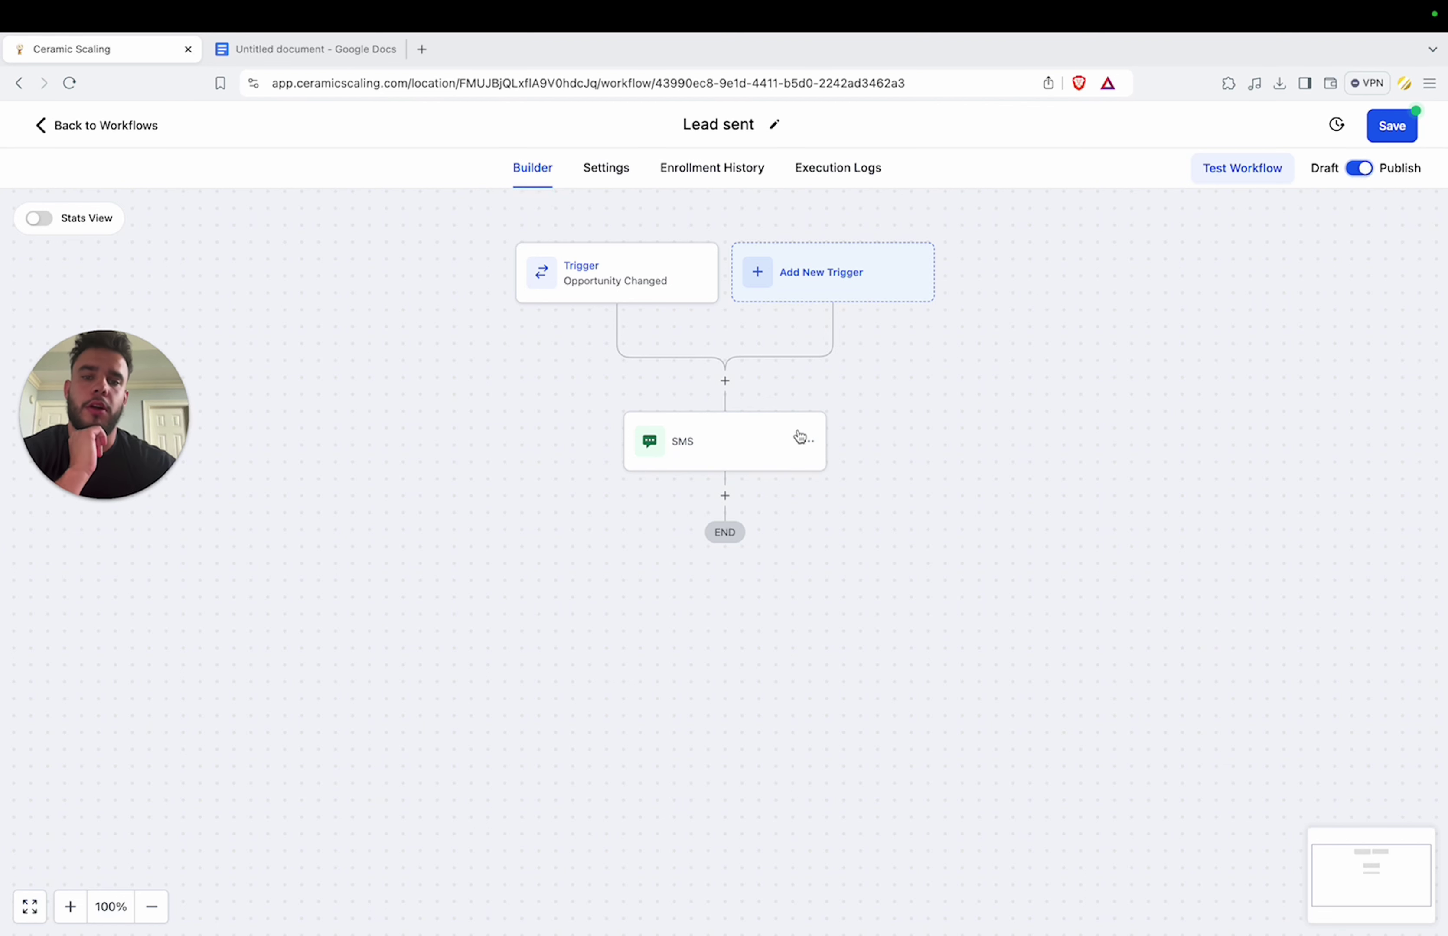
{"action": "left_click", "coordinate": [1400, 132]}
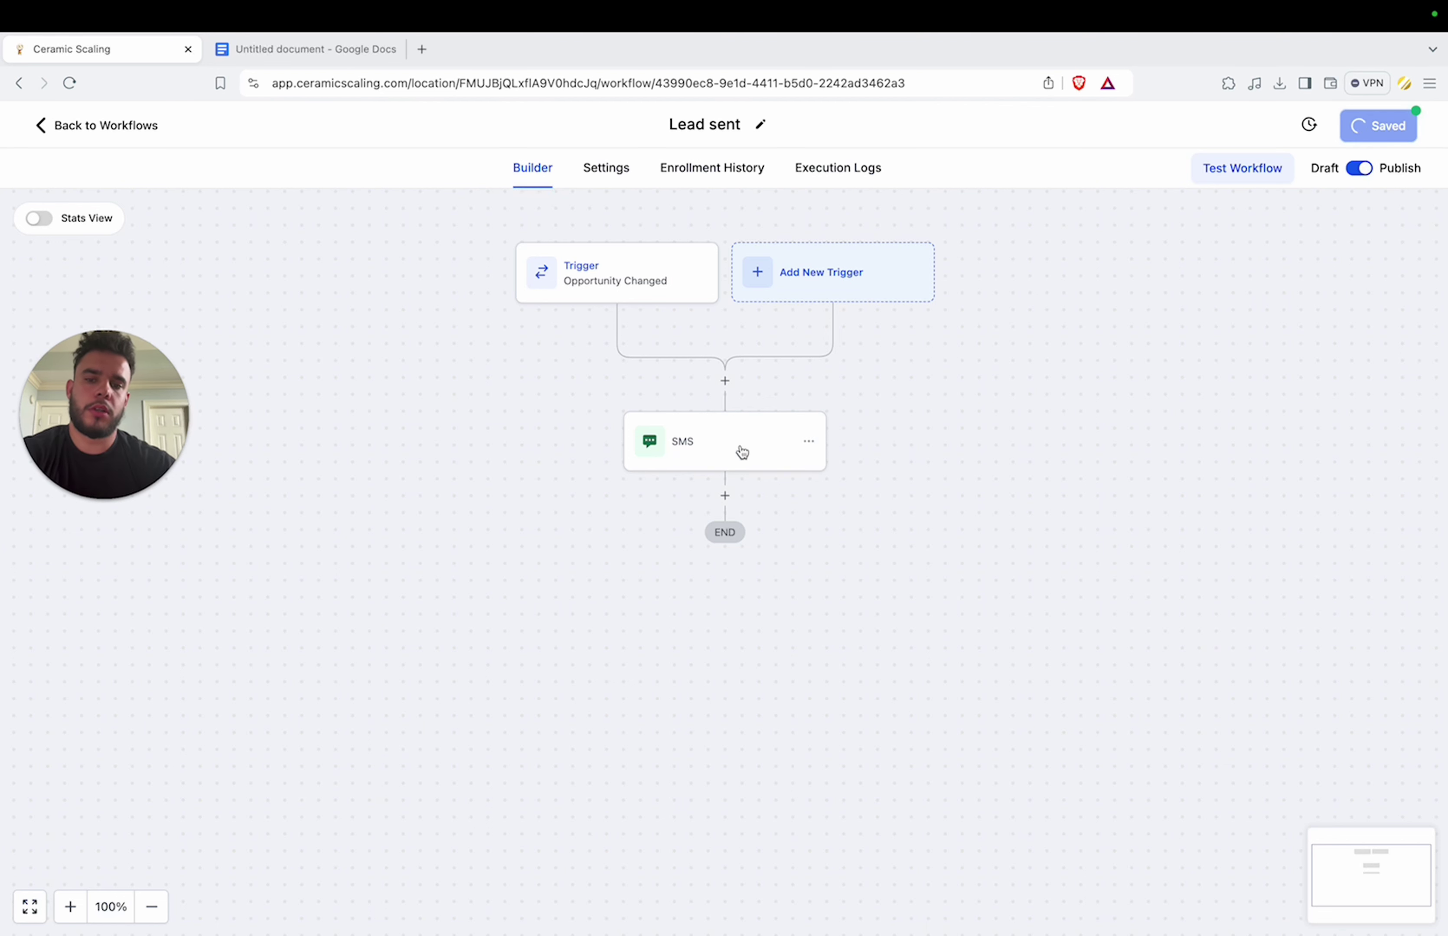
{"action": "left_click", "coordinate": [808, 442]}
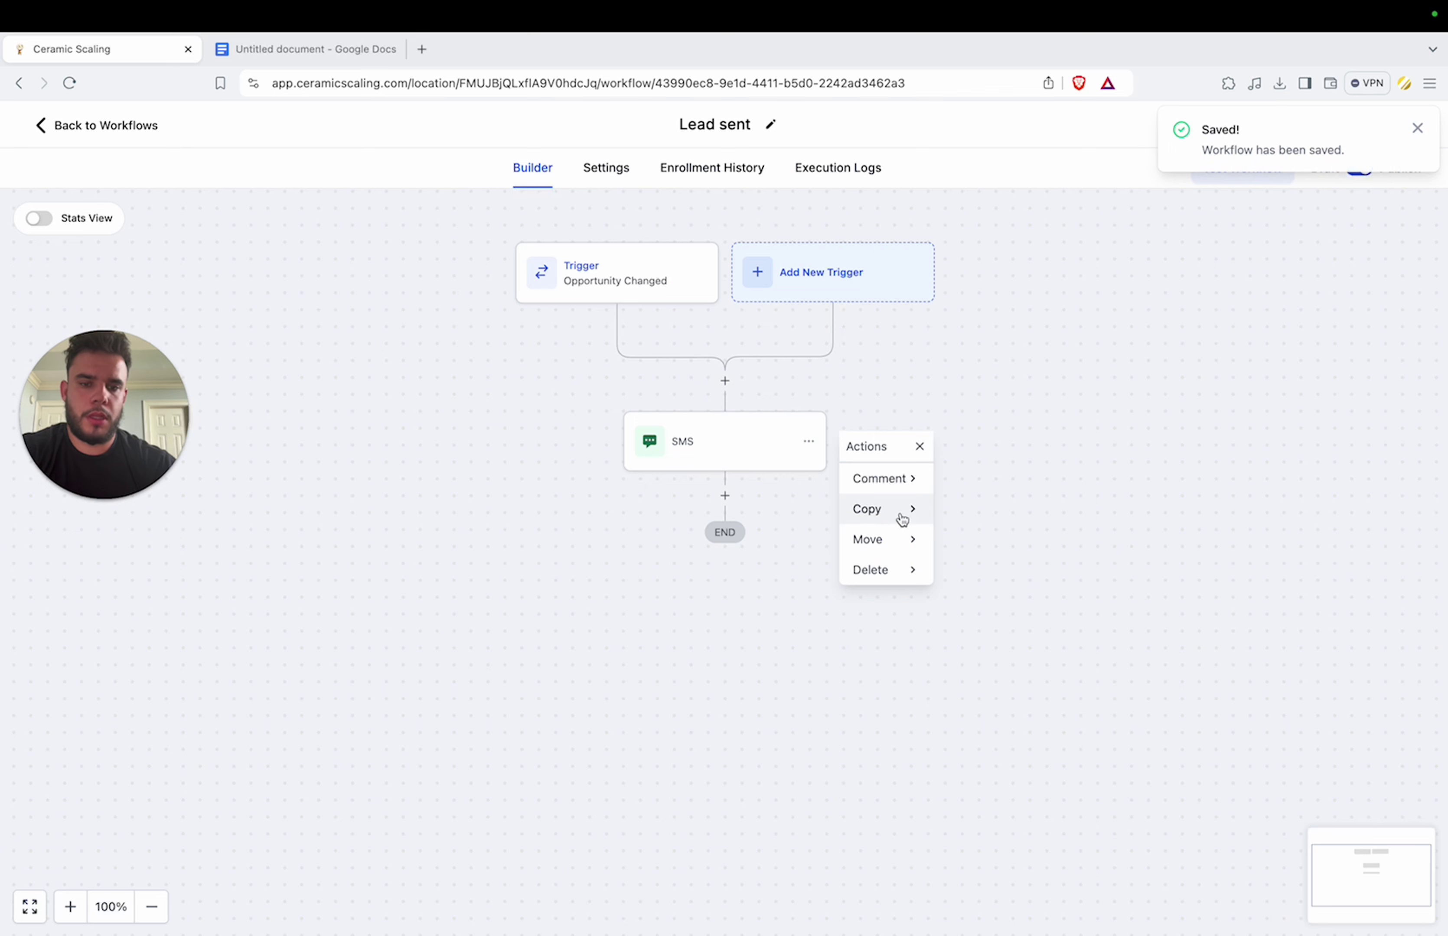
Step: Add a Send Internal Notification action below the SMS step, with SMS as the type of notification
{"action": "left_click", "coordinate": [724, 496]}
{"action": "type", "text": "int"}
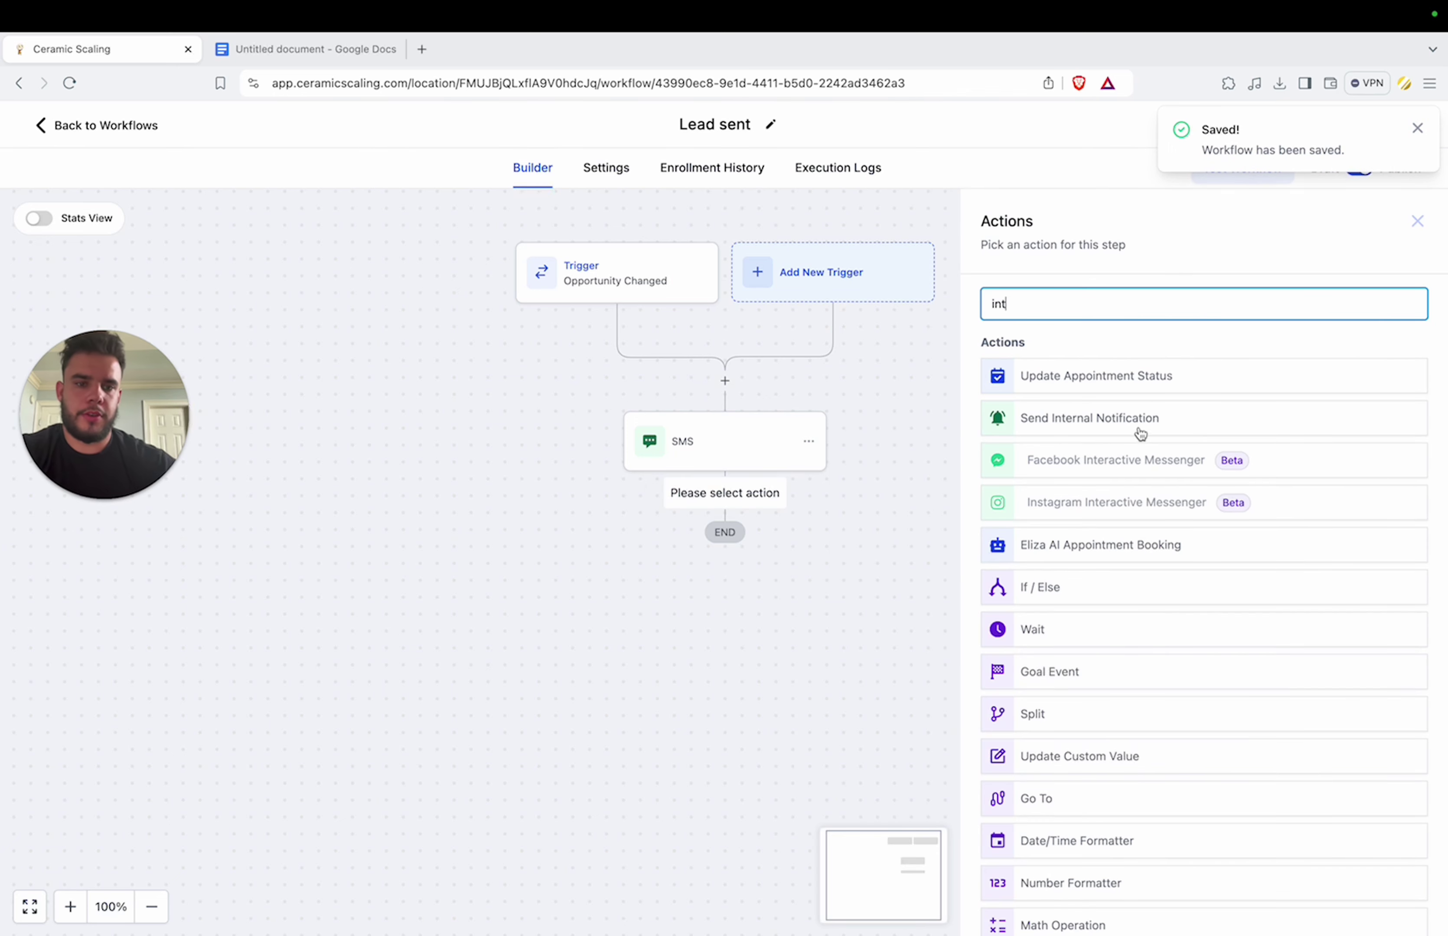
{"action": "left_click", "coordinate": [1139, 433]}
{"action": "left_click", "coordinate": [1073, 411]}
{"action": "left_click", "coordinate": [1028, 478]}
{"action": "left_click", "coordinate": [1038, 479]}
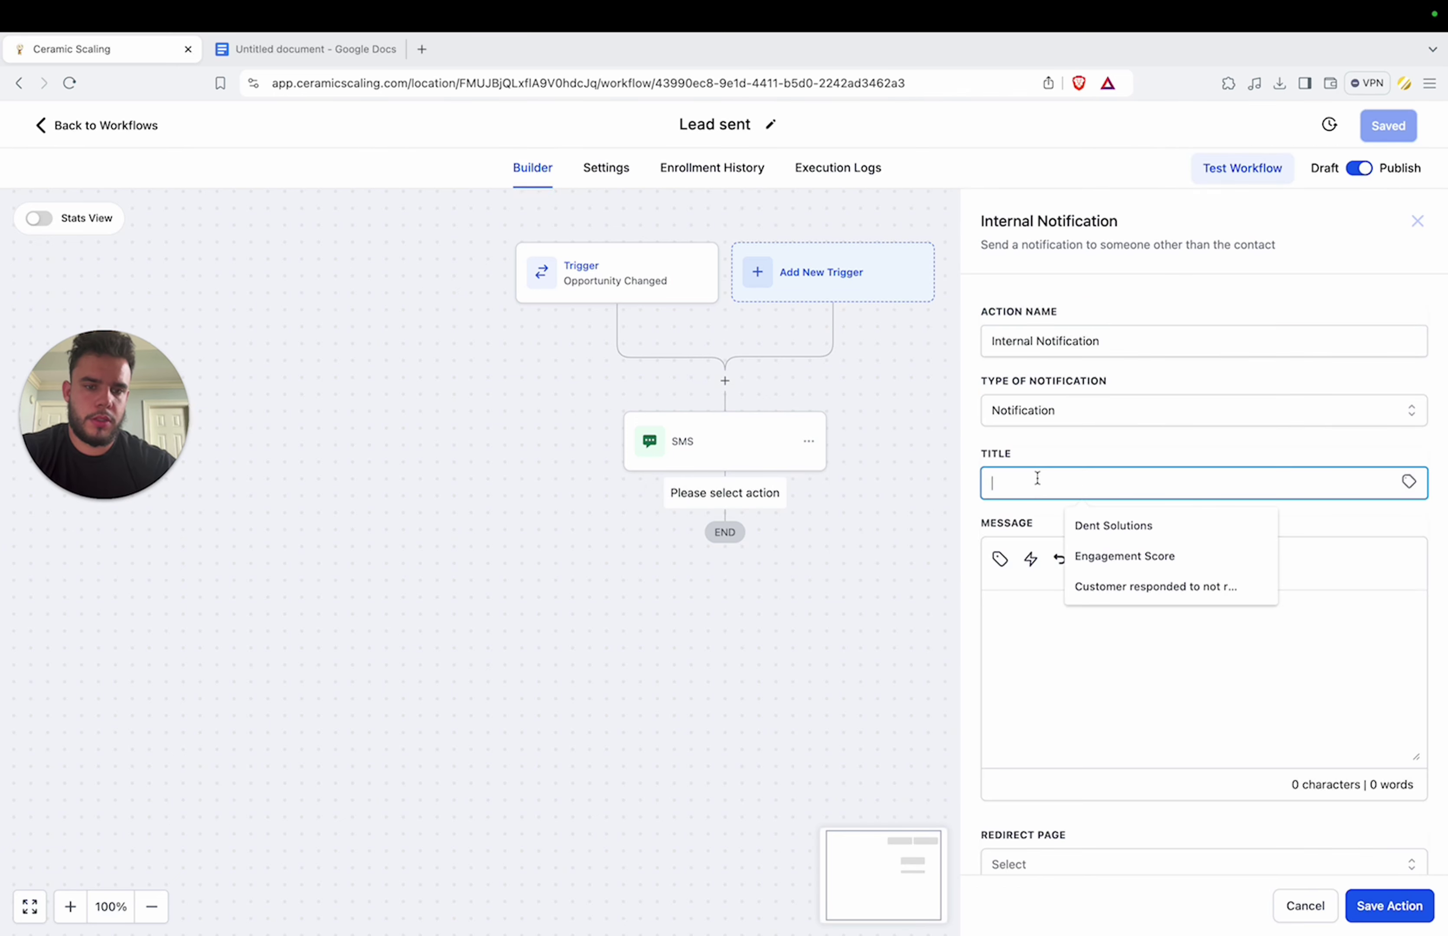
{"action": "left_click", "coordinate": [1086, 411]}
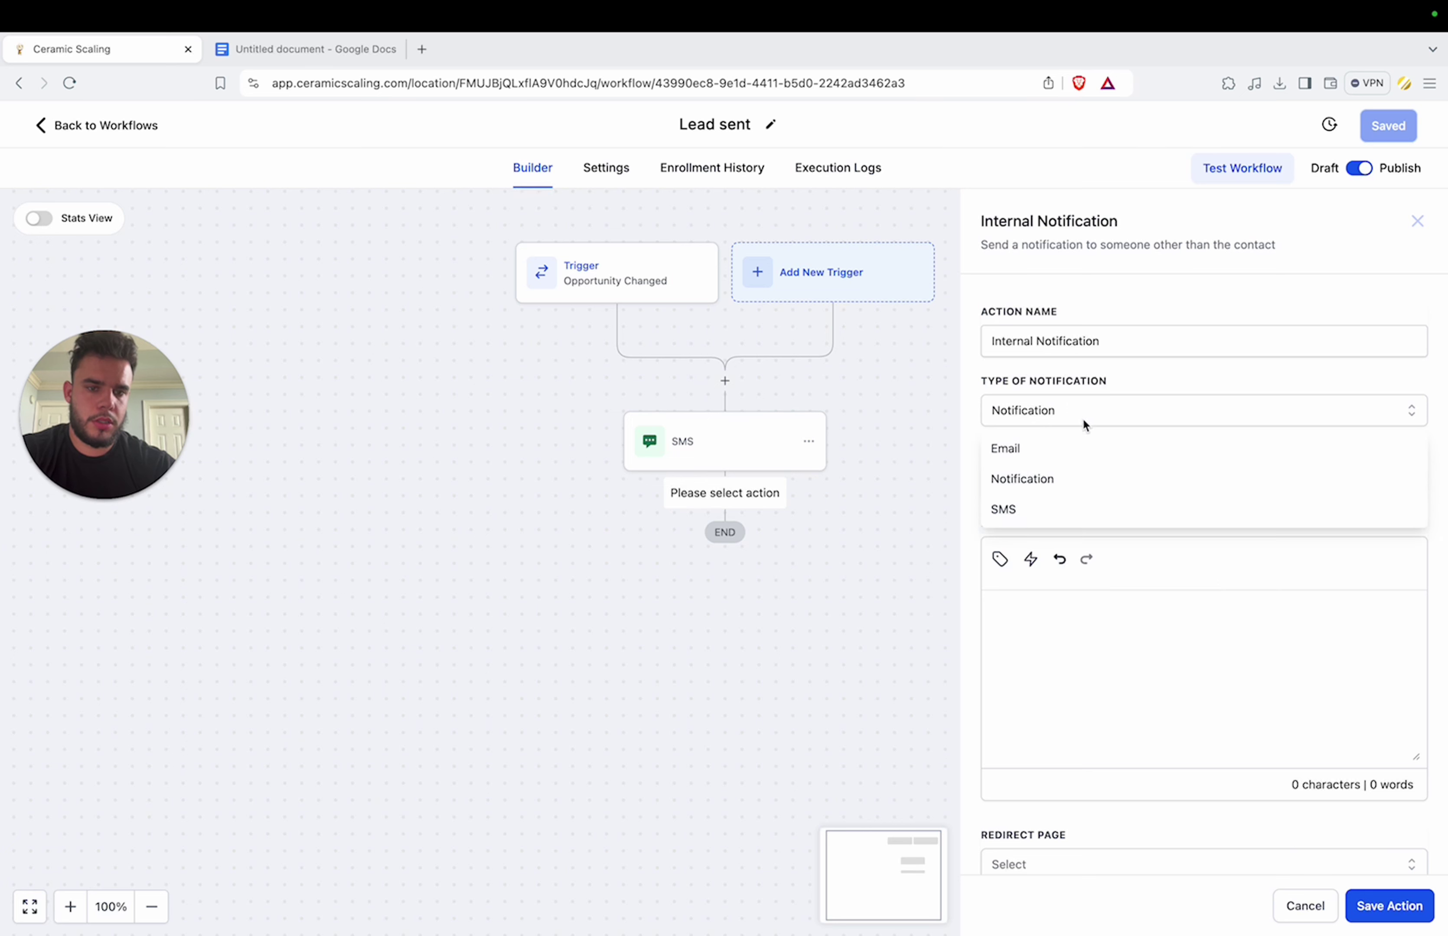
{"action": "left_click", "coordinate": [1028, 504]}
Step: Address the internal notification to a custom number, using the contact's Business Phone custom field
{"action": "left_click", "coordinate": [1042, 474]}
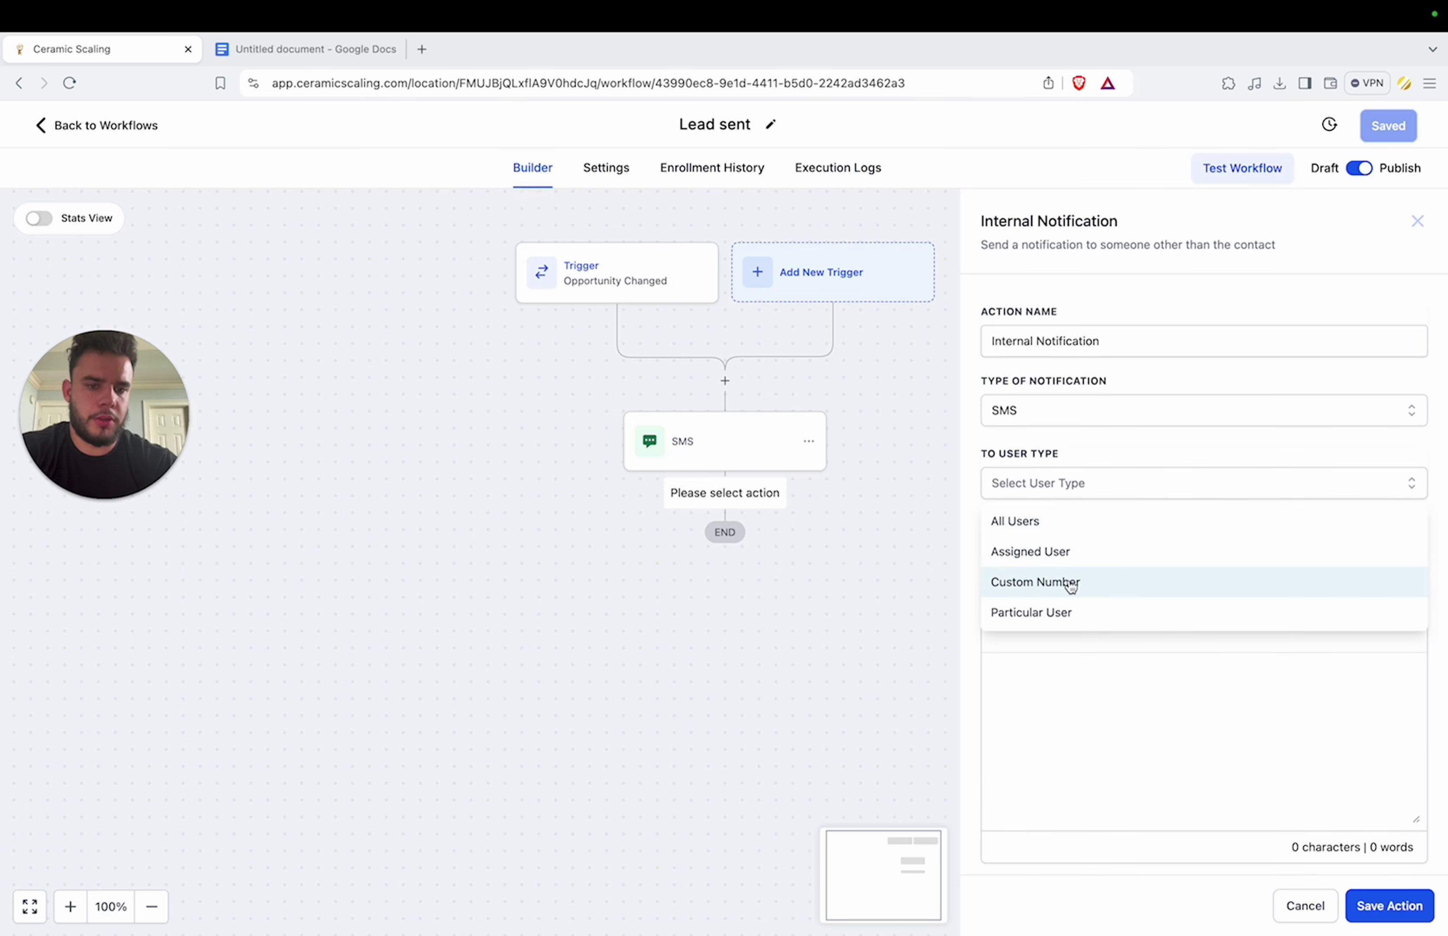
{"action": "left_click", "coordinate": [1068, 583]}
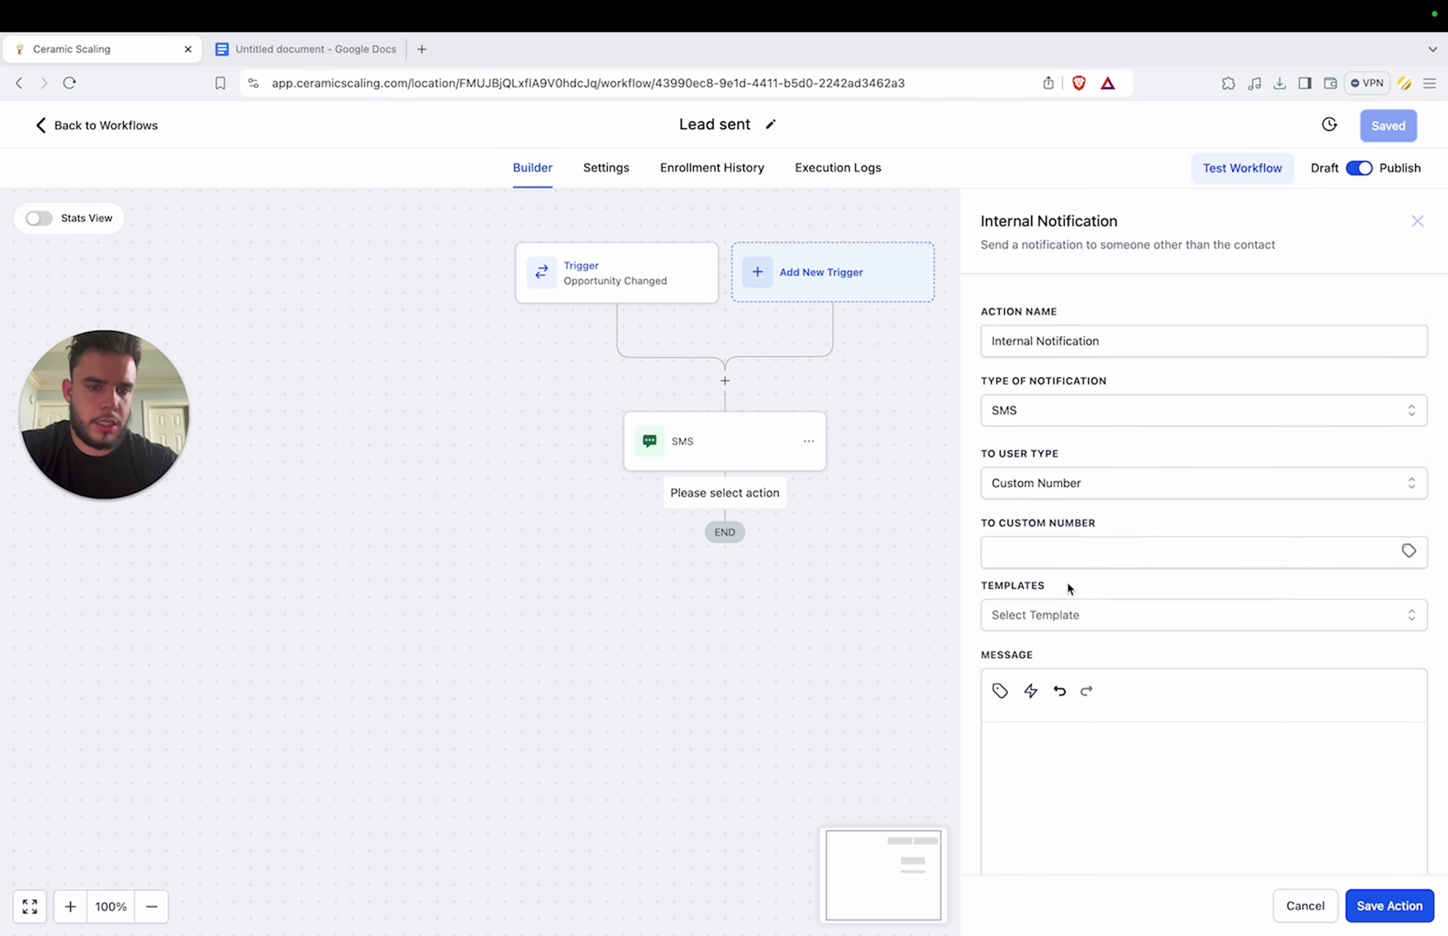
{"action": "left_click", "coordinate": [1409, 551]}
{"action": "scroll", "coordinate": [1352, 668], "scroll_direction": "down", "scroll_amount": 3}
{"action": "scroll", "coordinate": [1354, 667], "scroll_direction": "up", "scroll_amount": 1}
{"action": "scroll", "coordinate": [1353, 667], "scroll_direction": "down", "scroll_amount": 2}
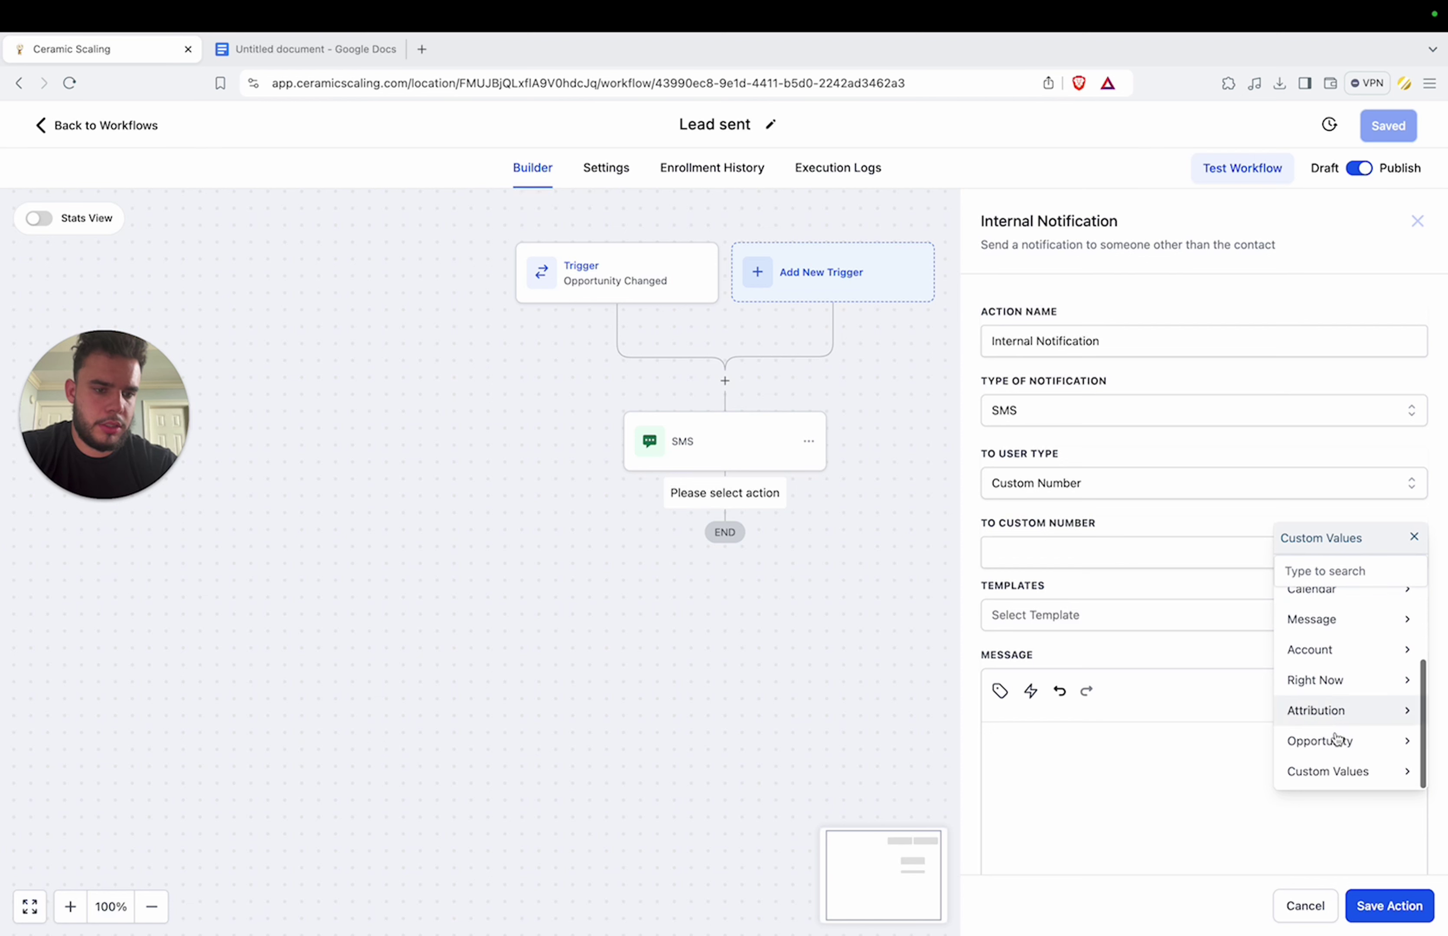
{"action": "scroll", "coordinate": [1327, 679], "scroll_direction": "up", "scroll_amount": 5}
{"action": "left_click", "coordinate": [1339, 605]}
{"action": "scroll", "coordinate": [1320, 669], "scroll_direction": "down", "scroll_amount": 5}
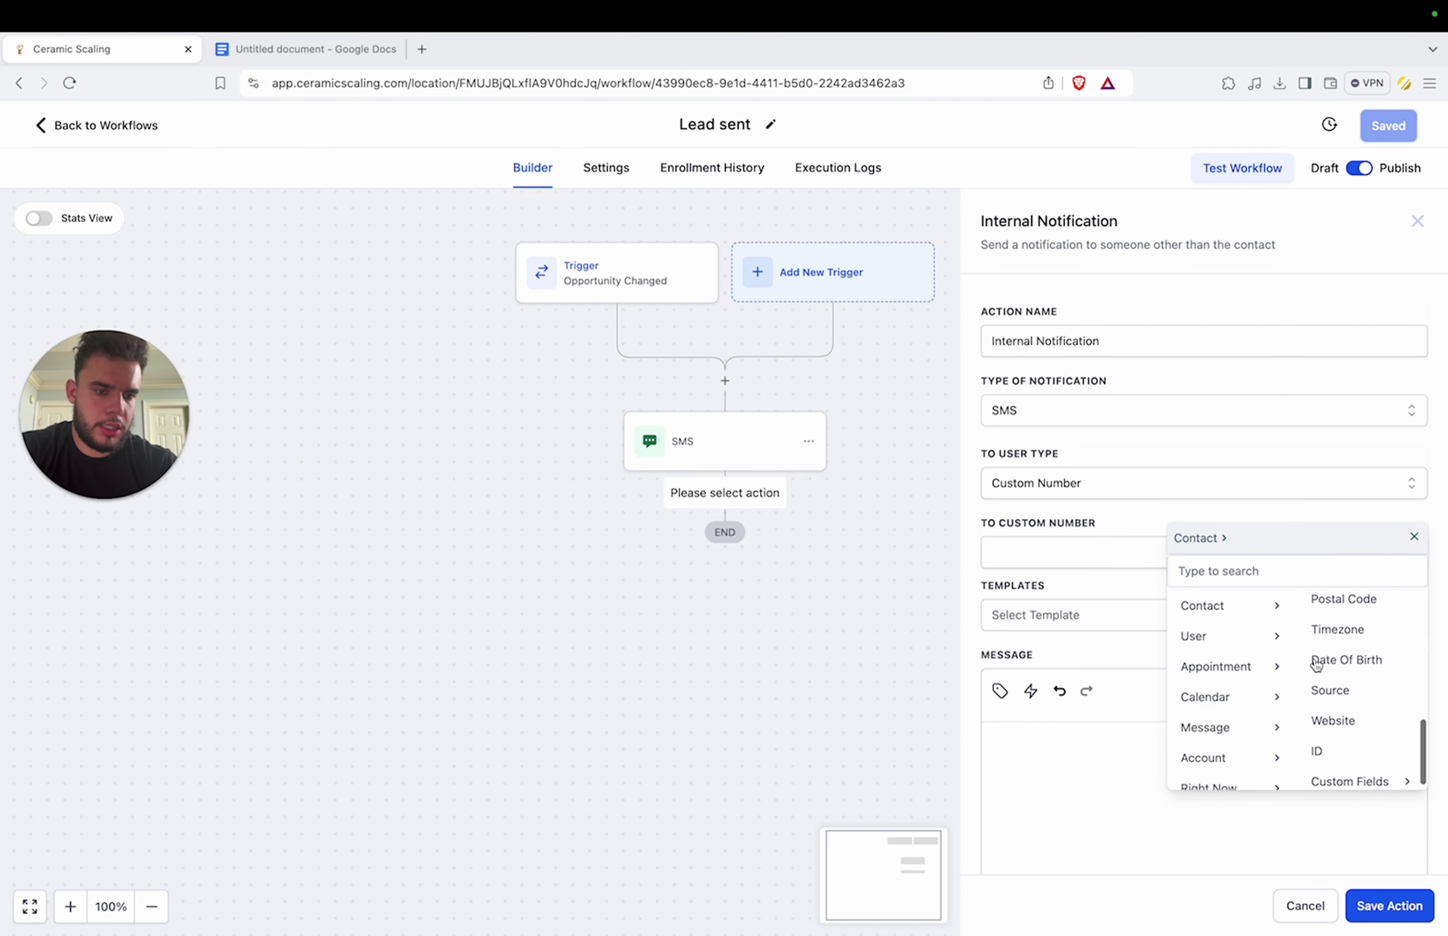
{"action": "left_click", "coordinate": [1338, 770]}
{"action": "scroll", "coordinate": [1341, 675], "scroll_direction": "down", "scroll_amount": 2}
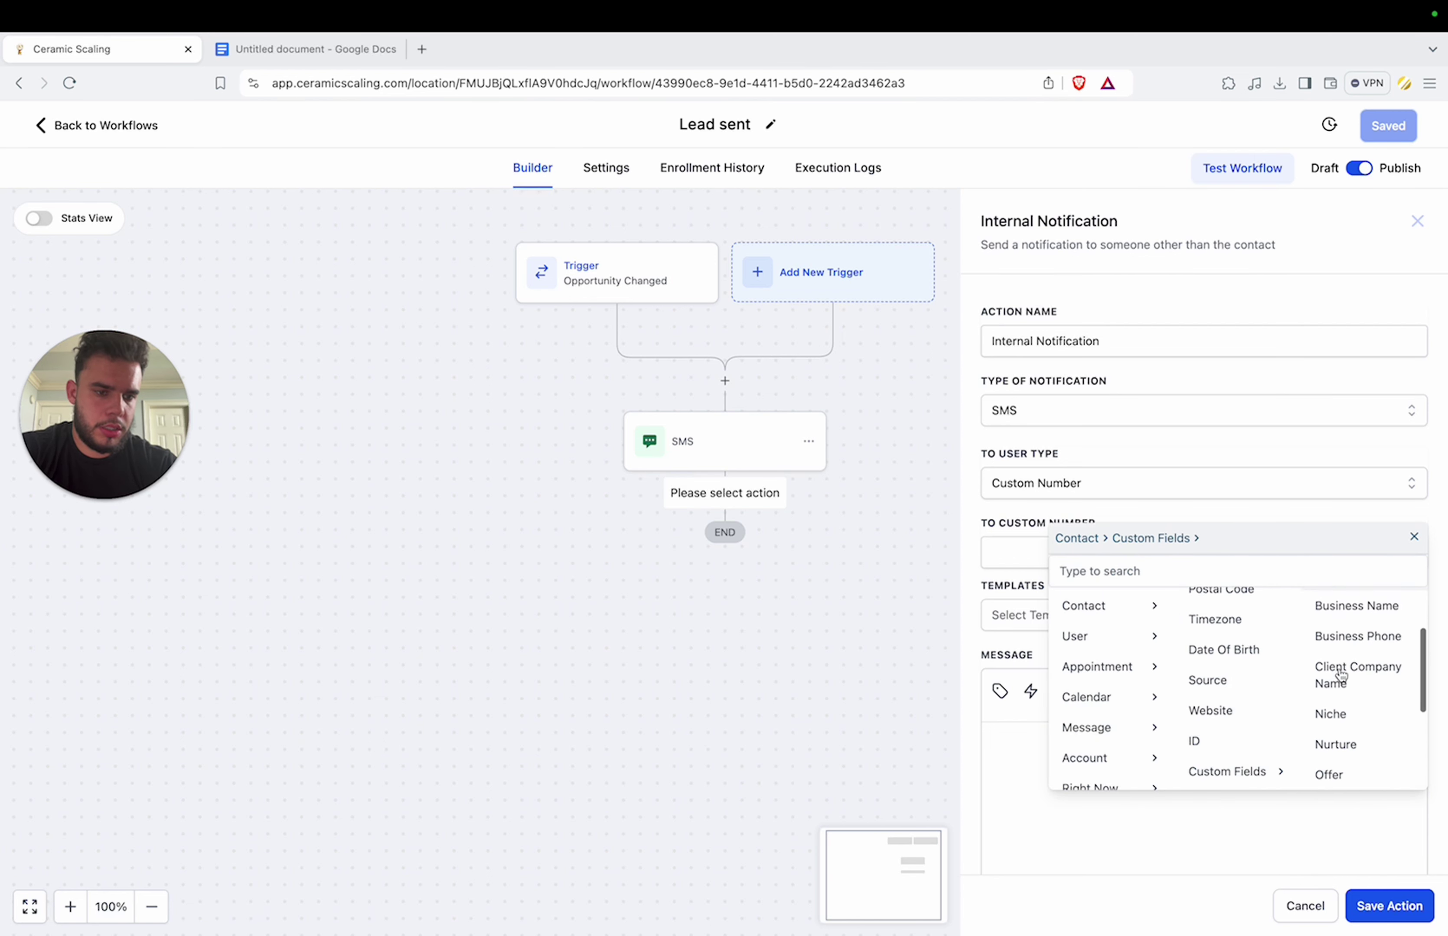
{"action": "left_click", "coordinate": [1354, 646]}
Step: Paste the copied lead details text into the internal notification's message and save the action
{"action": "left_click", "coordinate": [1070, 749]}
{"action": "key", "text": "ctrl+v"}
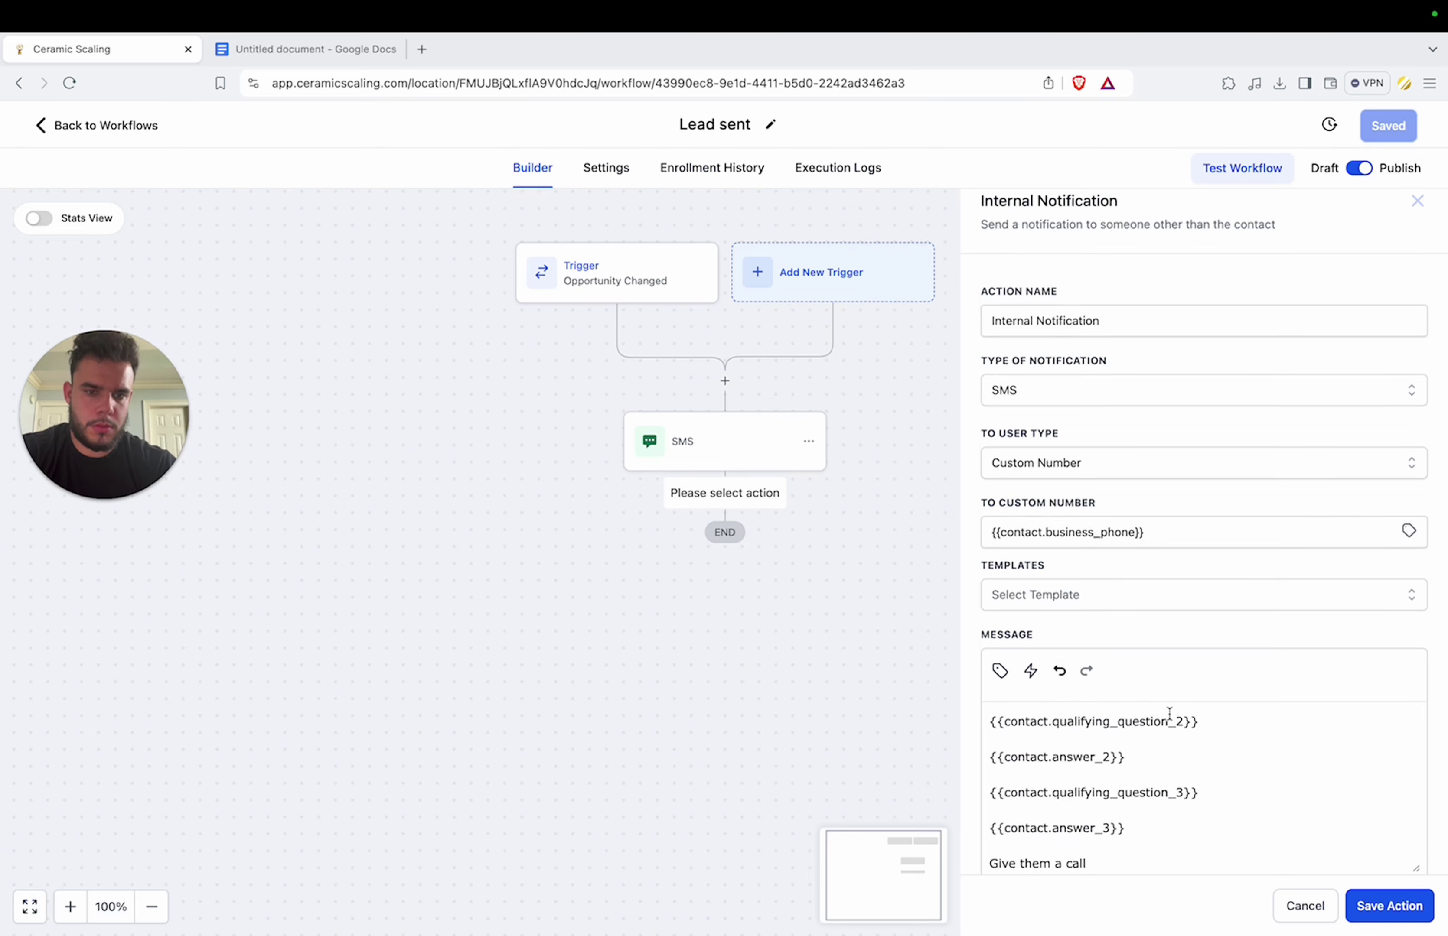
{"action": "scroll", "coordinate": [1167, 701], "scroll_direction": "down", "scroll_amount": 3}
{"action": "left_click", "coordinate": [1389, 906]}
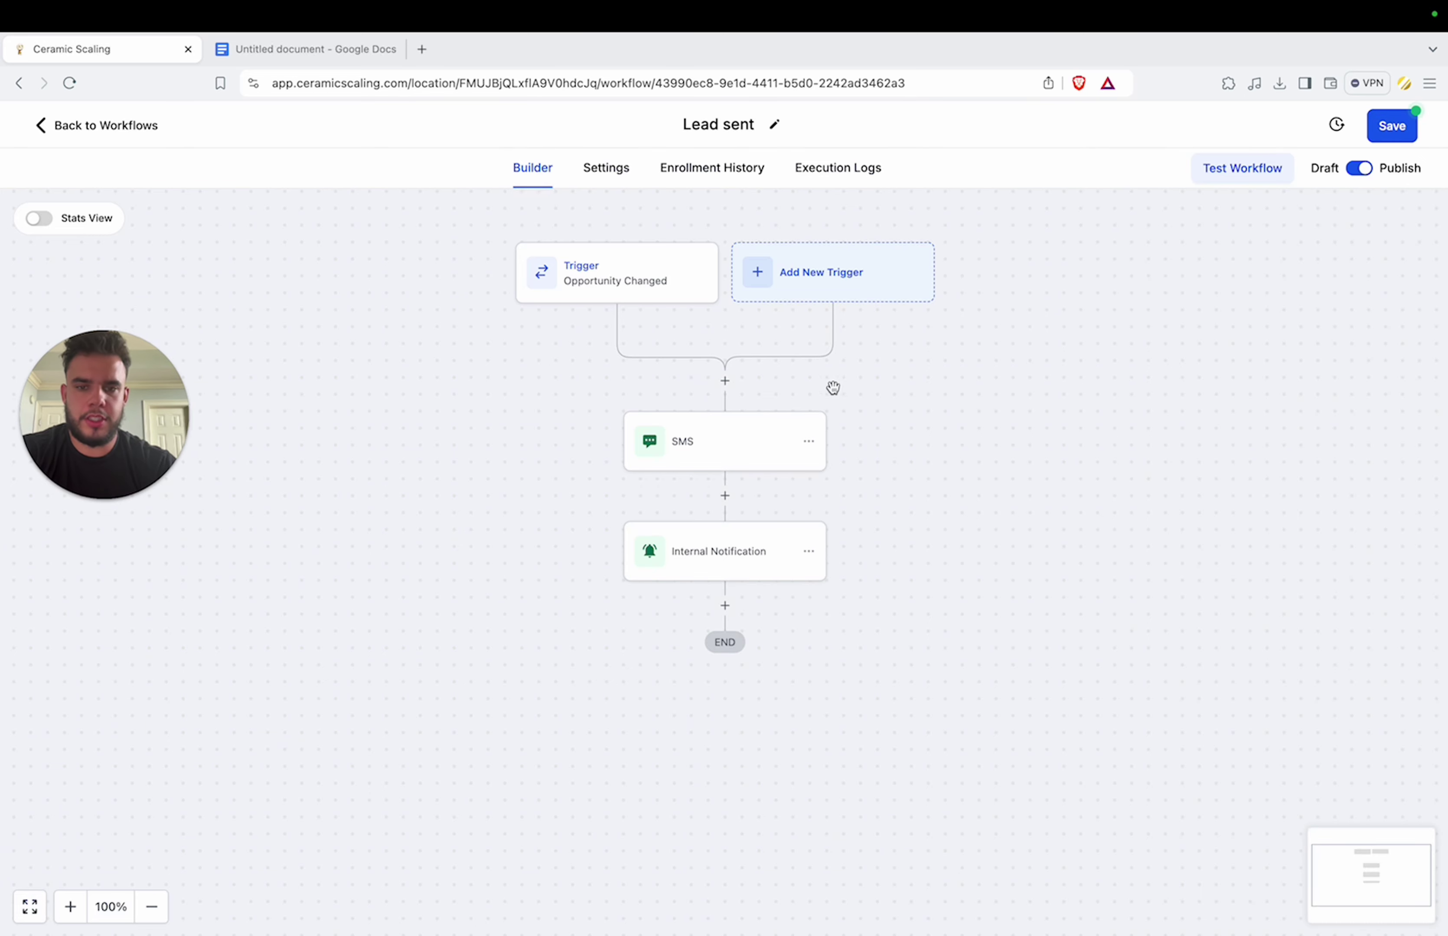
Step: Delete the original SMS action from the Lead sent workflow, keep the Internal Notification action and save the workflow
{"action": "left_click", "coordinate": [808, 459]}
{"action": "left_click", "coordinate": [1007, 906]}
{"action": "left_click", "coordinate": [901, 568]}
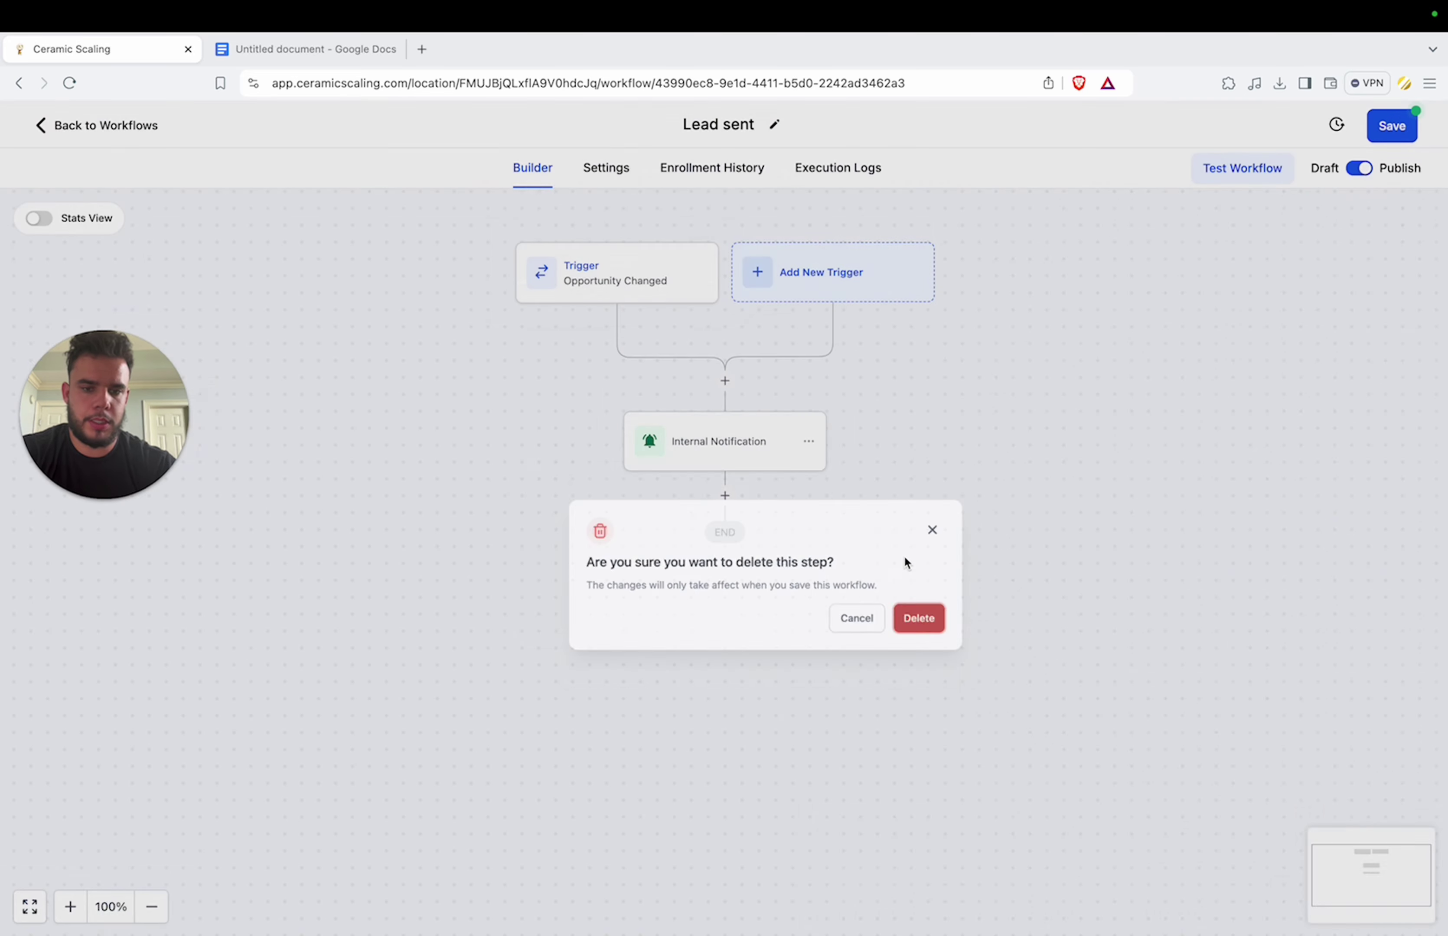
{"action": "left_click", "coordinate": [714, 444]}
{"action": "scroll", "coordinate": [1185, 630], "scroll_direction": "down", "scroll_amount": 3}
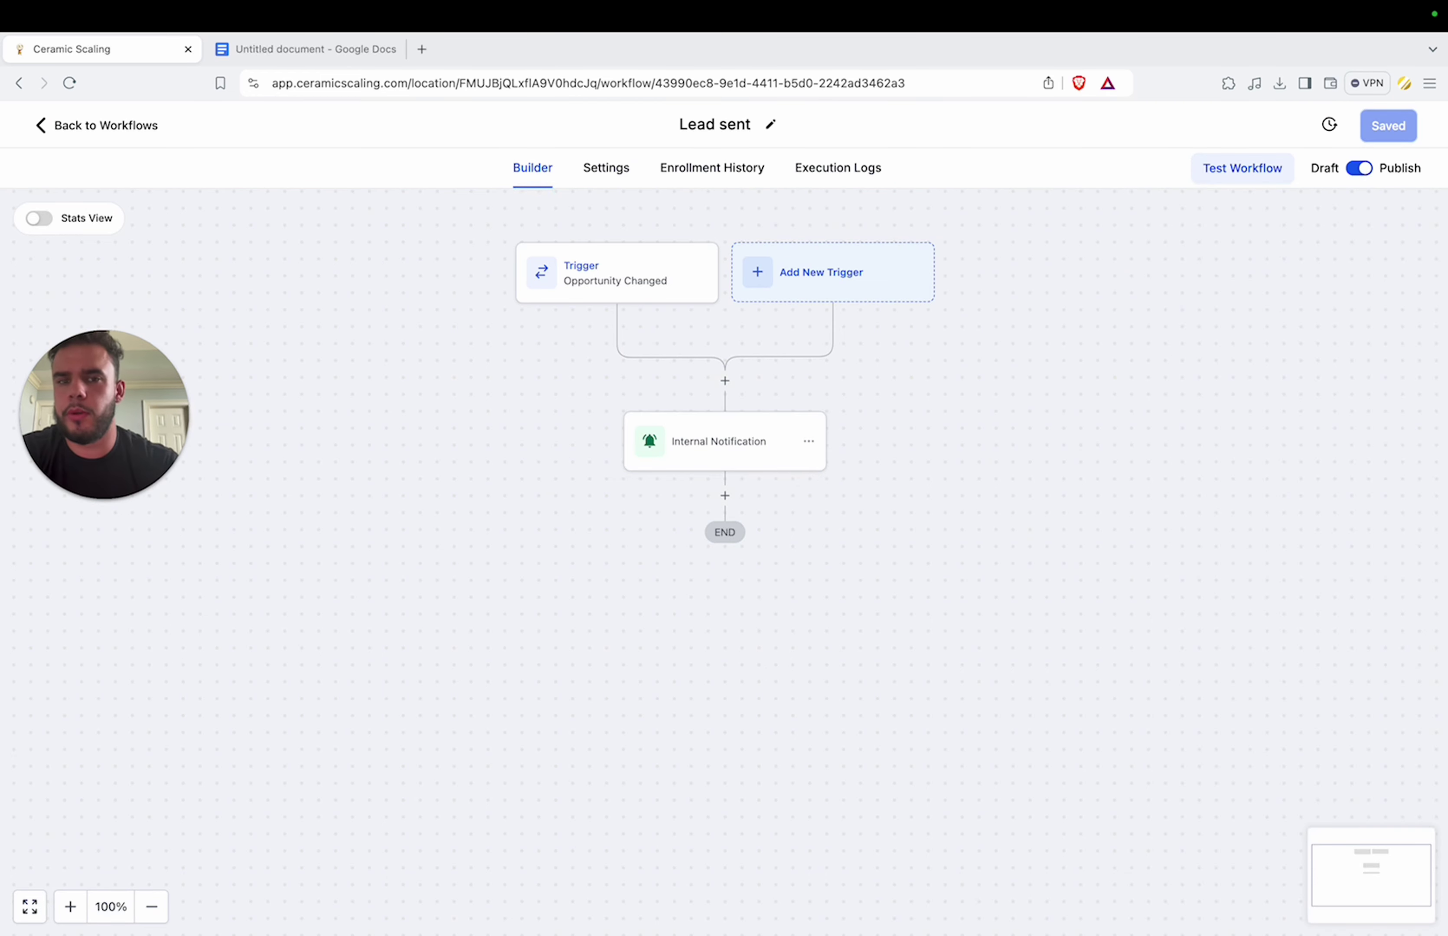
Step: Leave the workflow and go to the second page of the Lead Delivery folder in the Custom Fields settings
{"action": "left_click", "coordinate": [138, 129]}
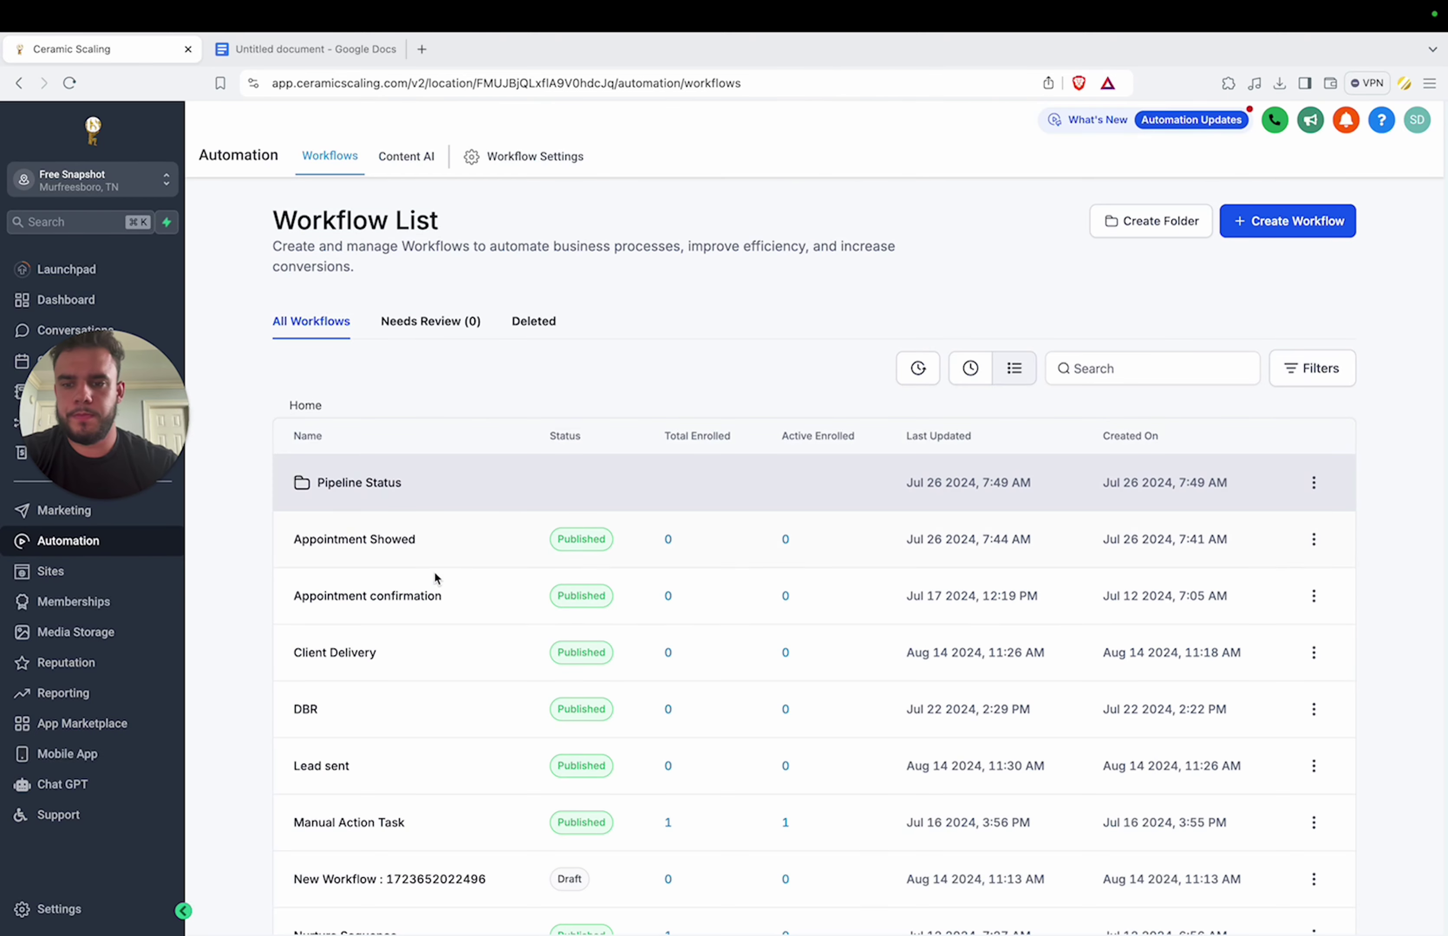
{"action": "scroll", "coordinate": [433, 572], "scroll_direction": "down", "scroll_amount": 3}
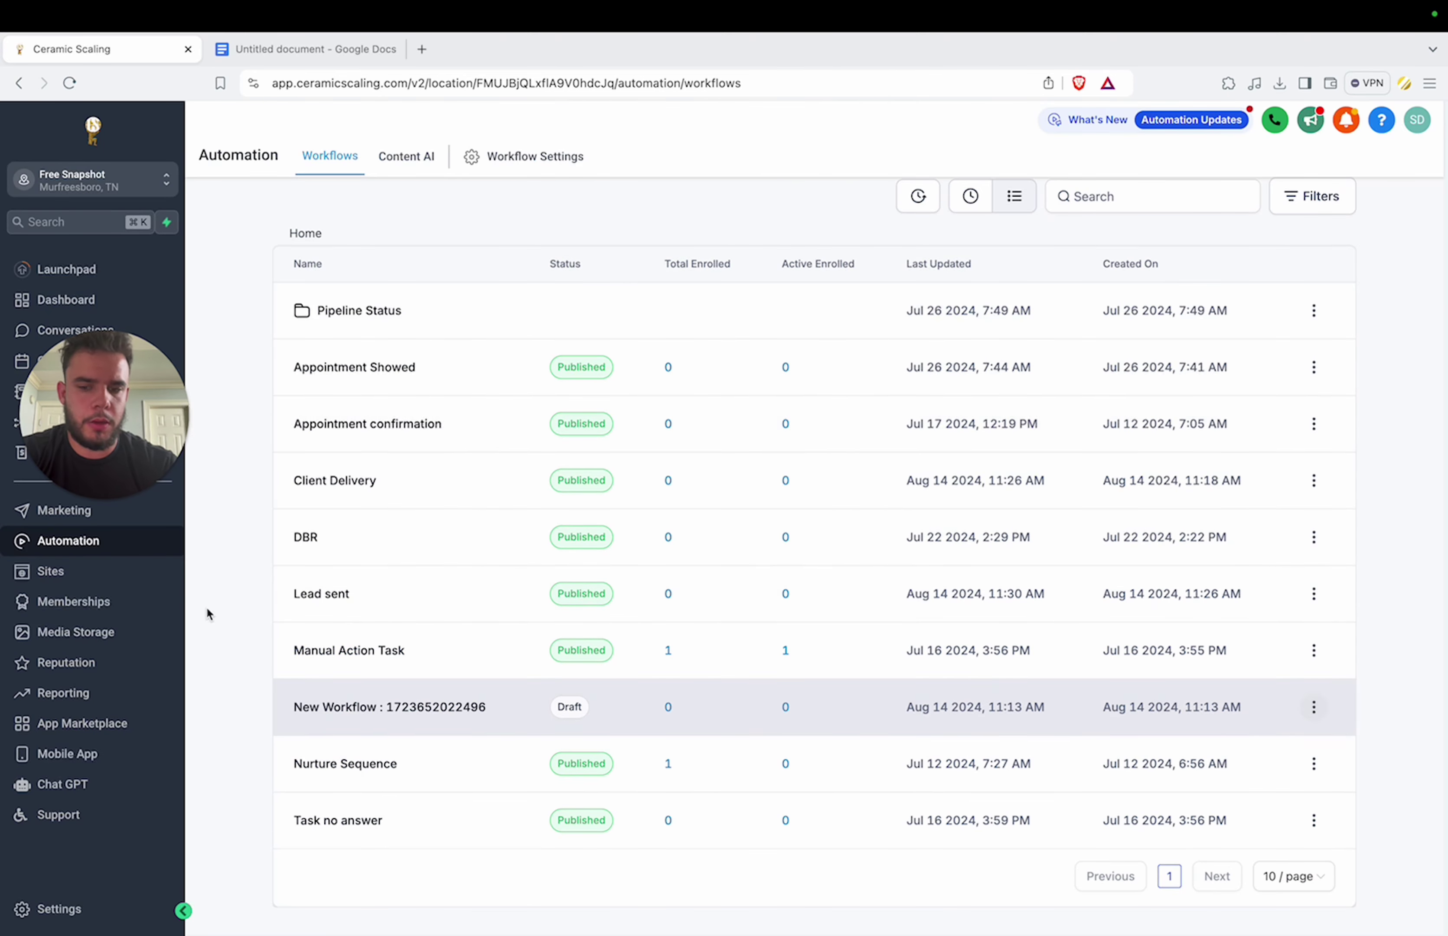
{"action": "left_click", "coordinate": [59, 909]}
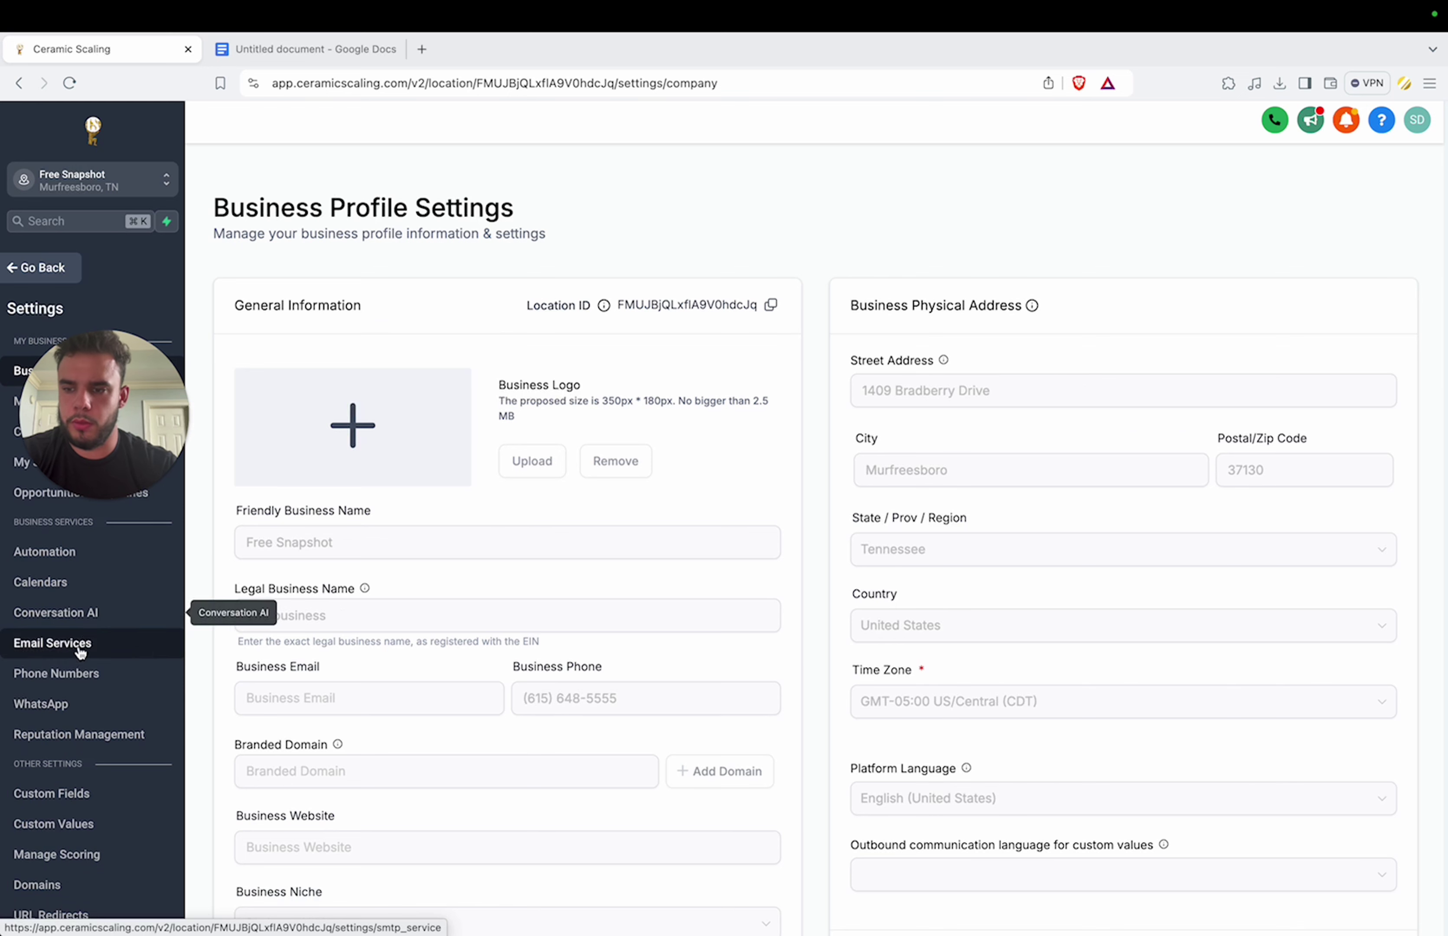
{"action": "left_click", "coordinate": [100, 789]}
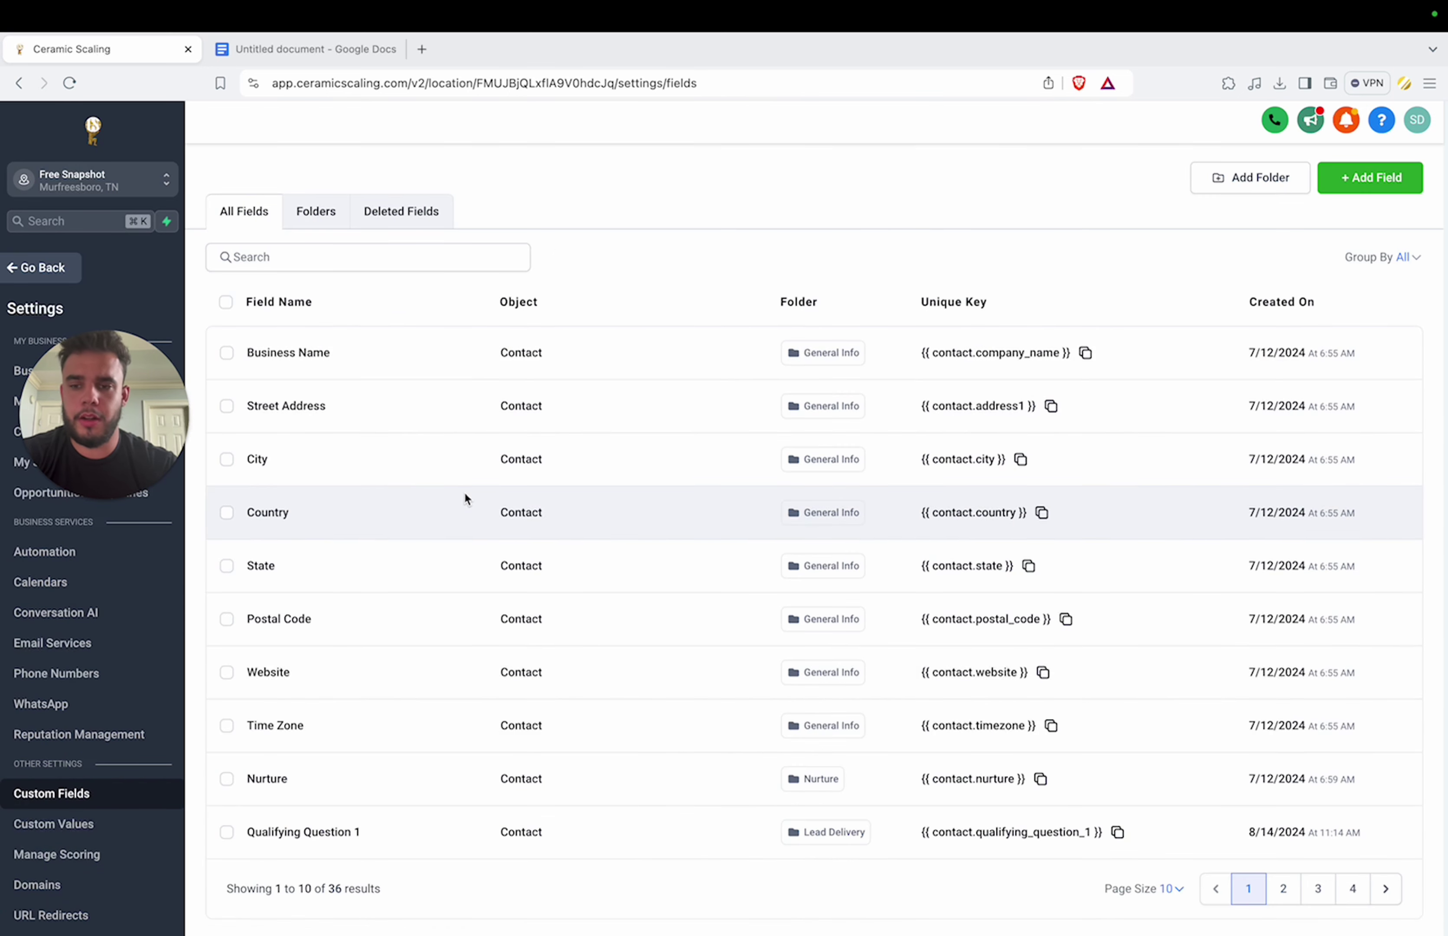
{"action": "left_click", "coordinate": [318, 213]}
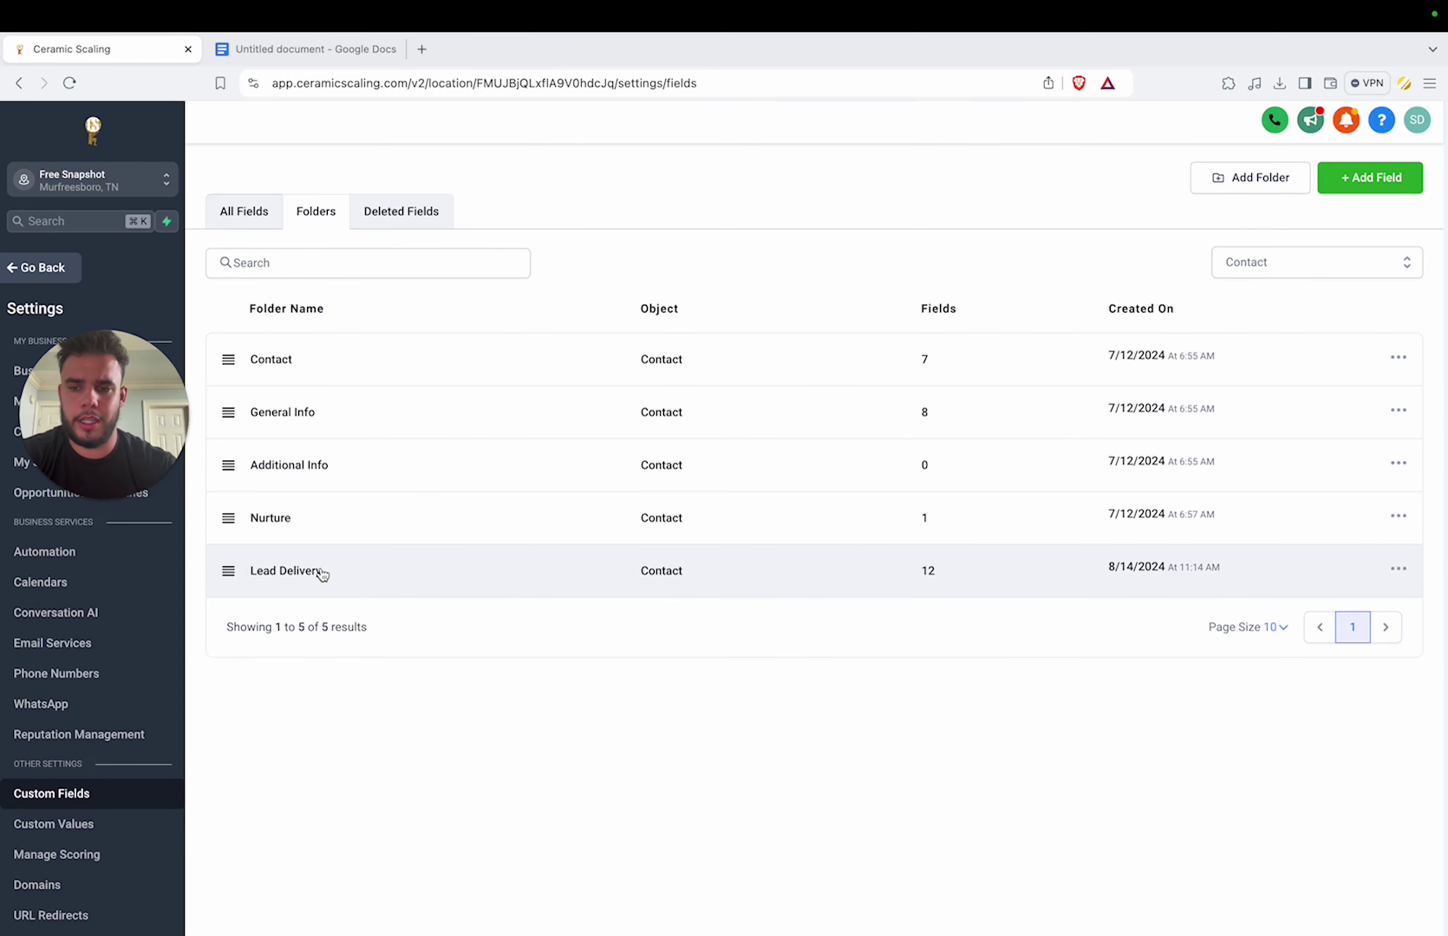
{"action": "left_click", "coordinate": [322, 575]}
{"action": "scroll", "coordinate": [321, 571], "scroll_direction": "down", "scroll_amount": 1}
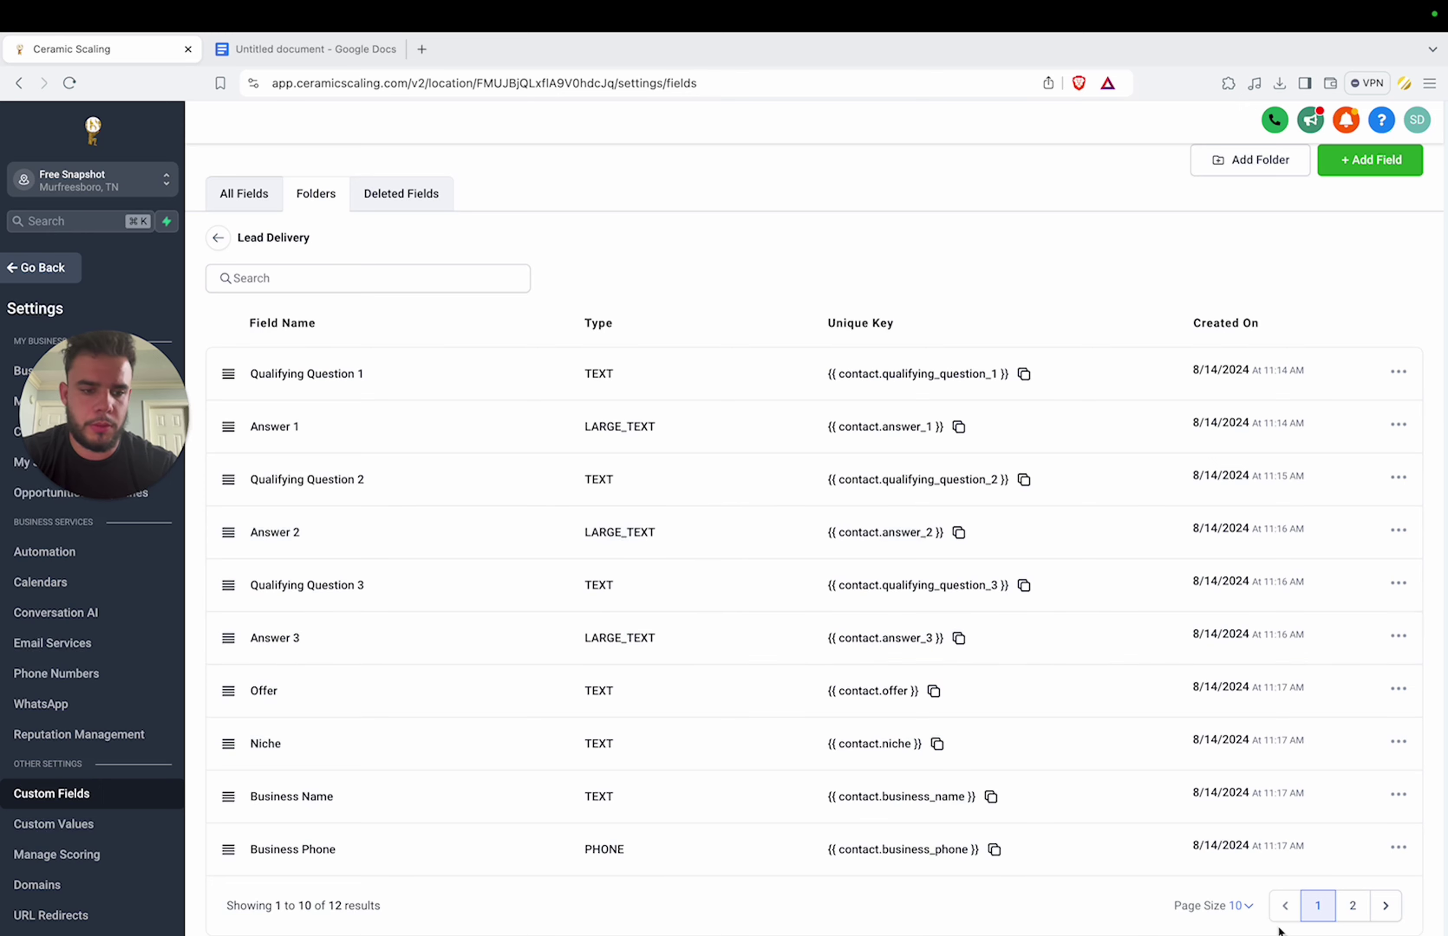
{"action": "left_click", "coordinate": [1352, 911]}
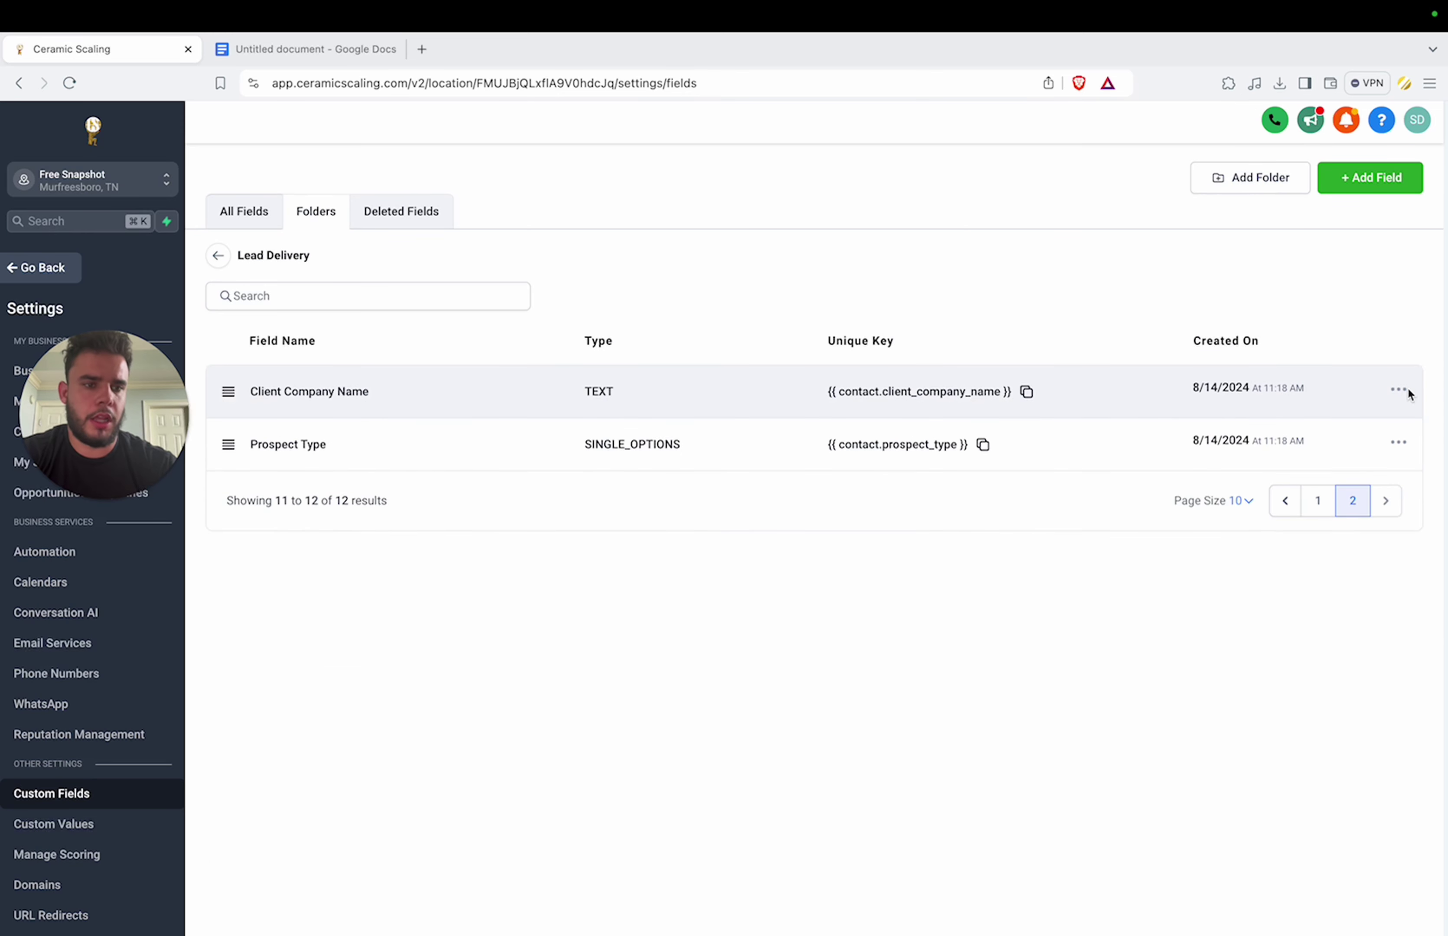
Step: Rename the Client Company Name custom field as "Client Name" and save it
{"action": "left_click", "coordinate": [1407, 390]}
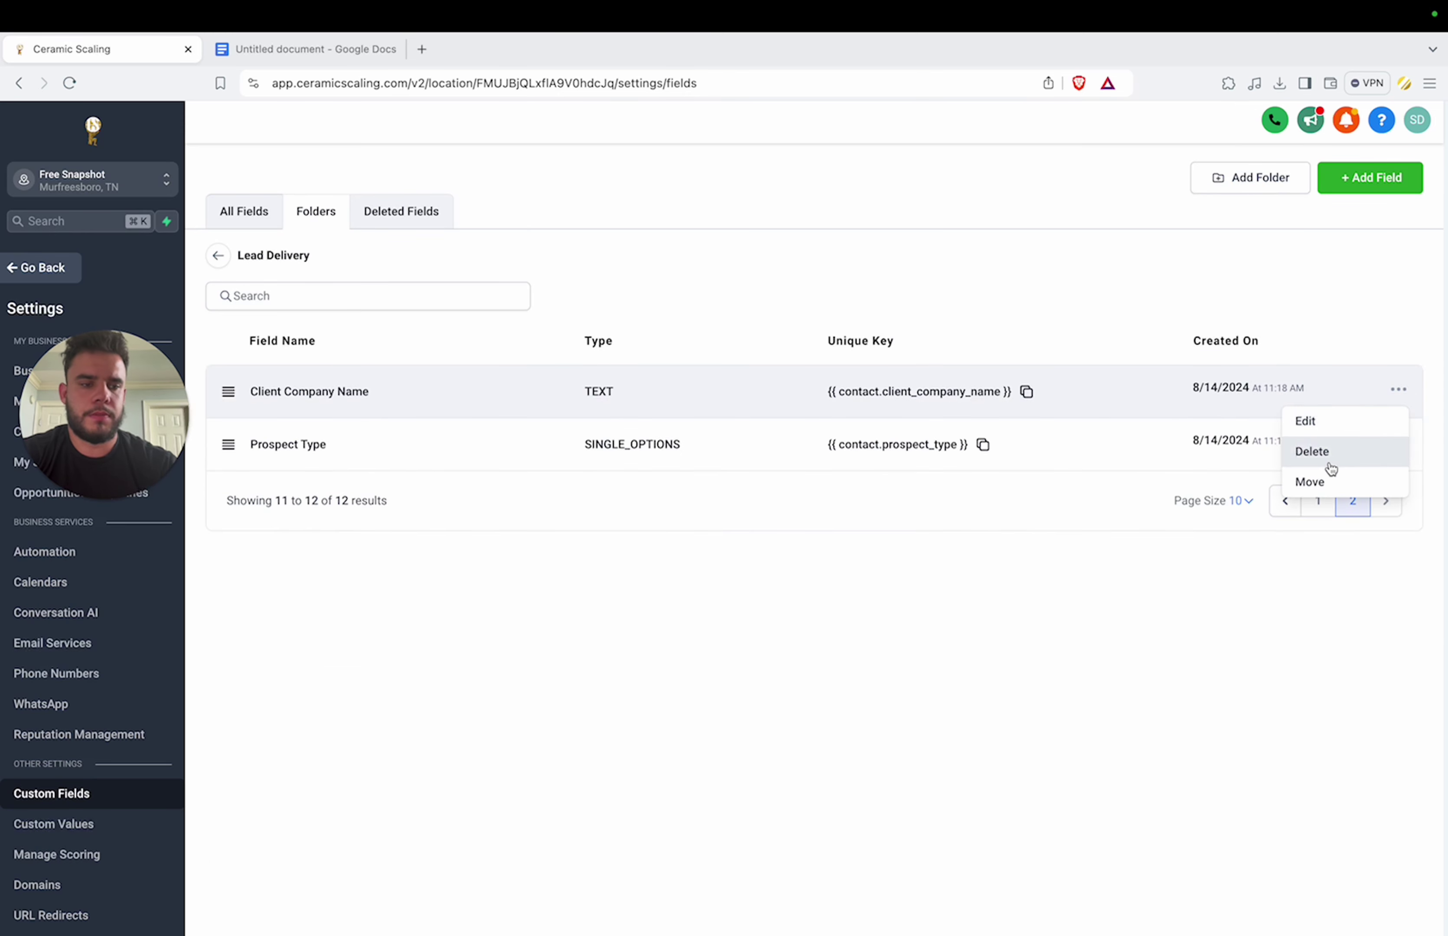
{"action": "left_click", "coordinate": [1335, 428]}
{"action": "left_click_drag", "start_coordinate": [573, 474], "coordinate": [302, 484]}
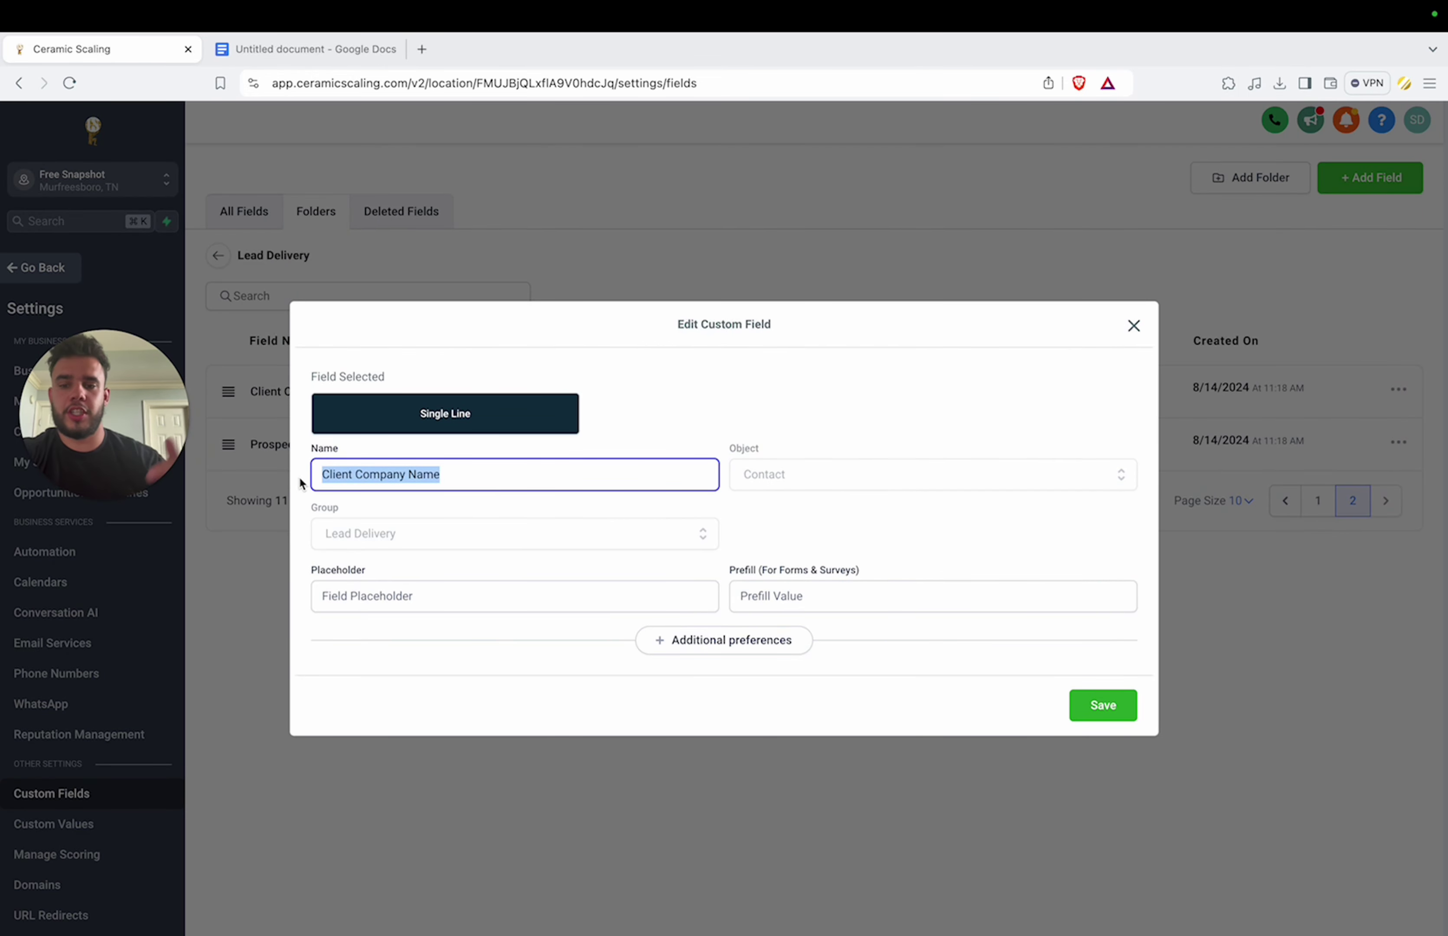
{"action": "type", "text": "CLient"}
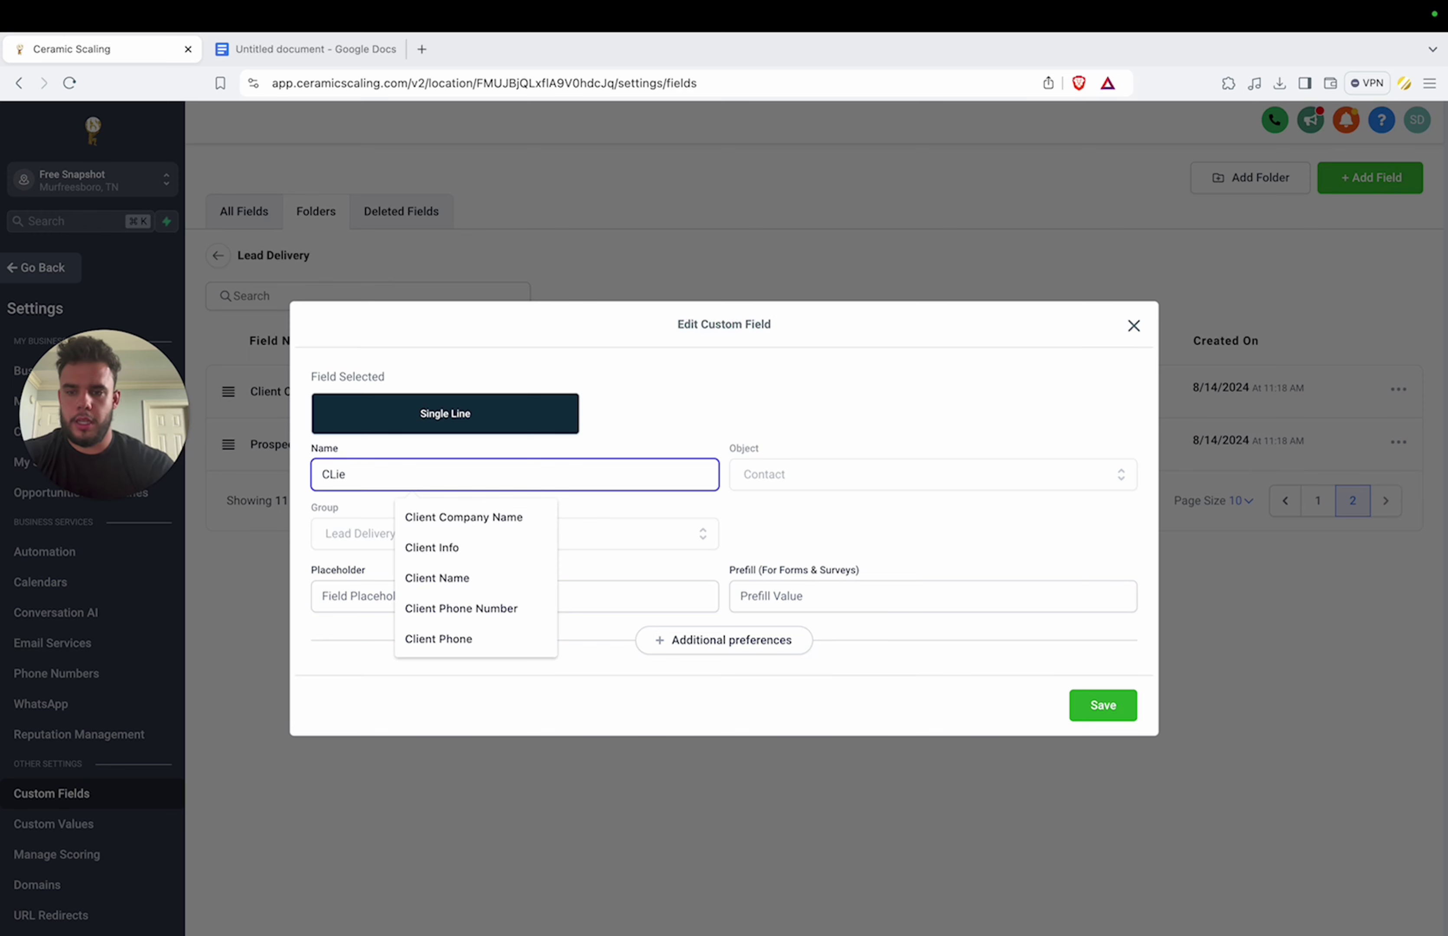
{"action": "key", "text": "BackSpace"}
{"action": "key", "text": "BackSpace"}
{"action": "key", "text": "BackSpace"}
{"action": "type", "text": "lient Name"}
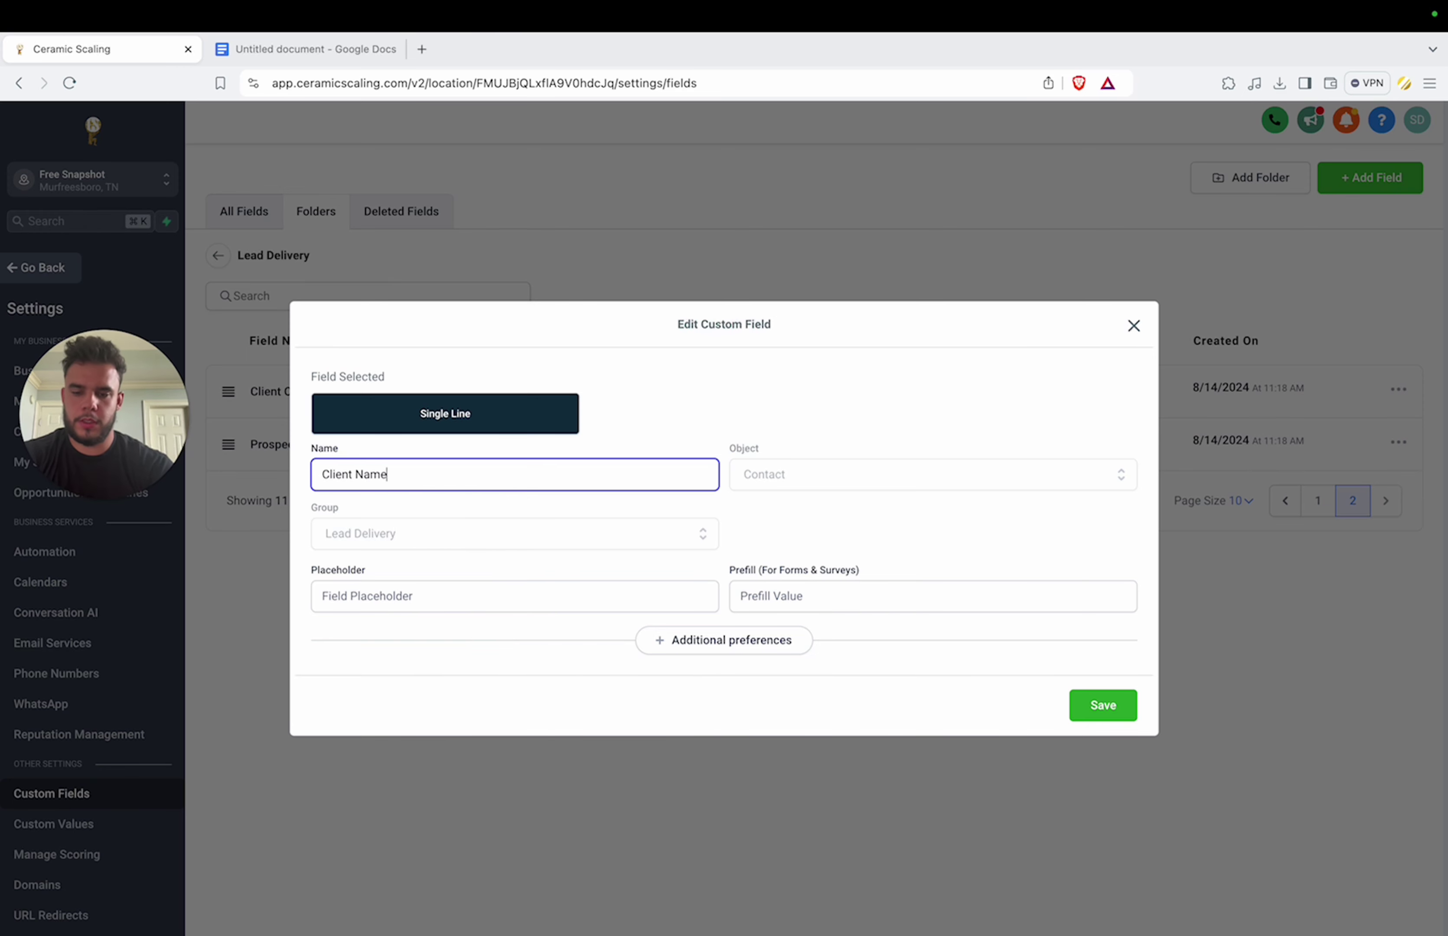
{"action": "left_click", "coordinate": [1119, 711]}
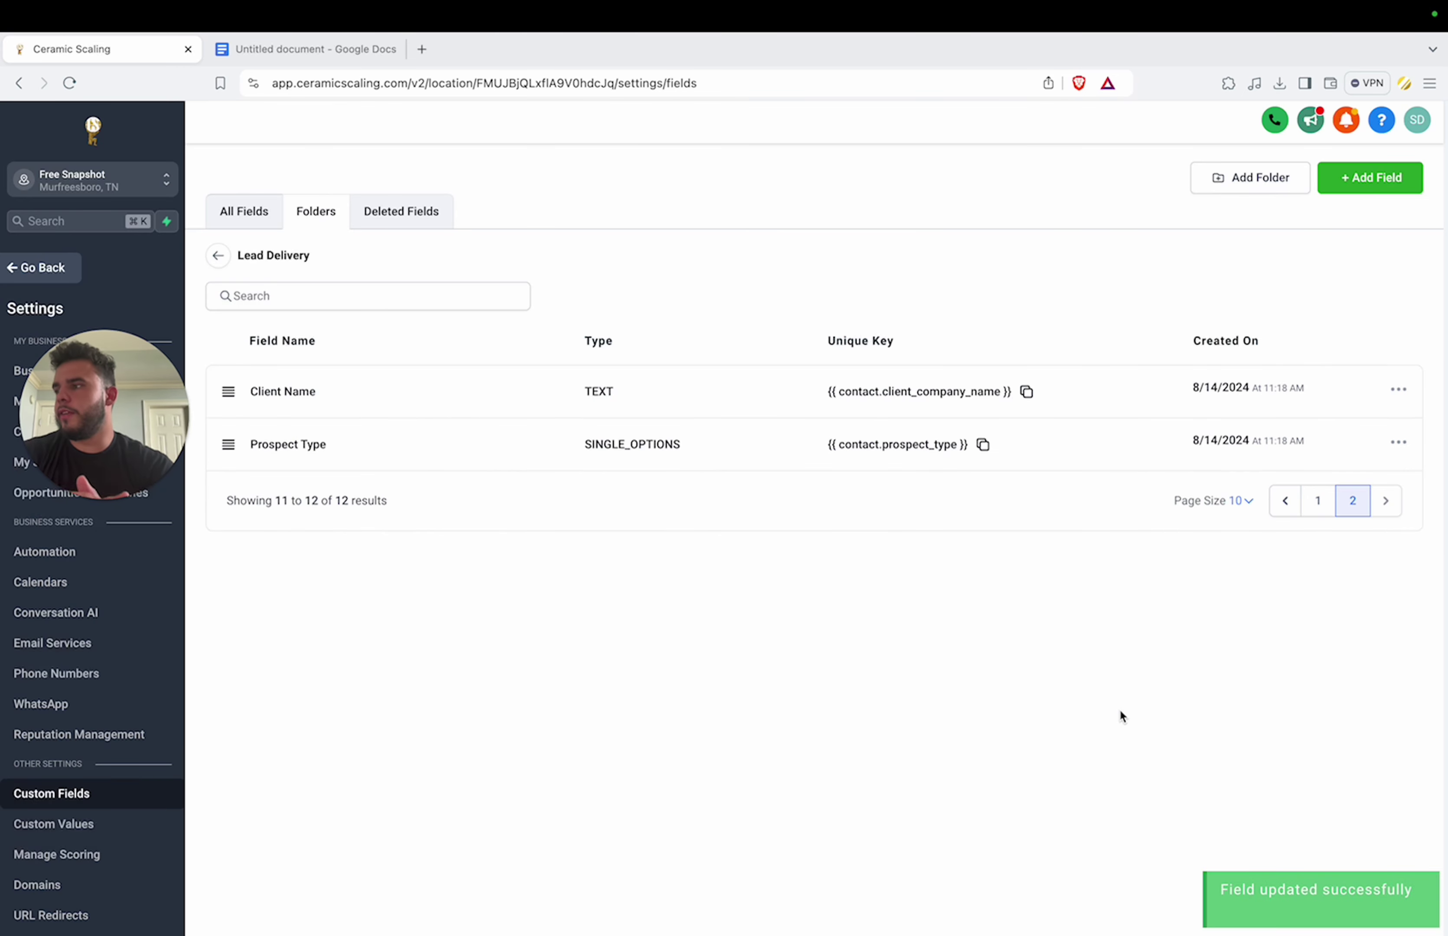